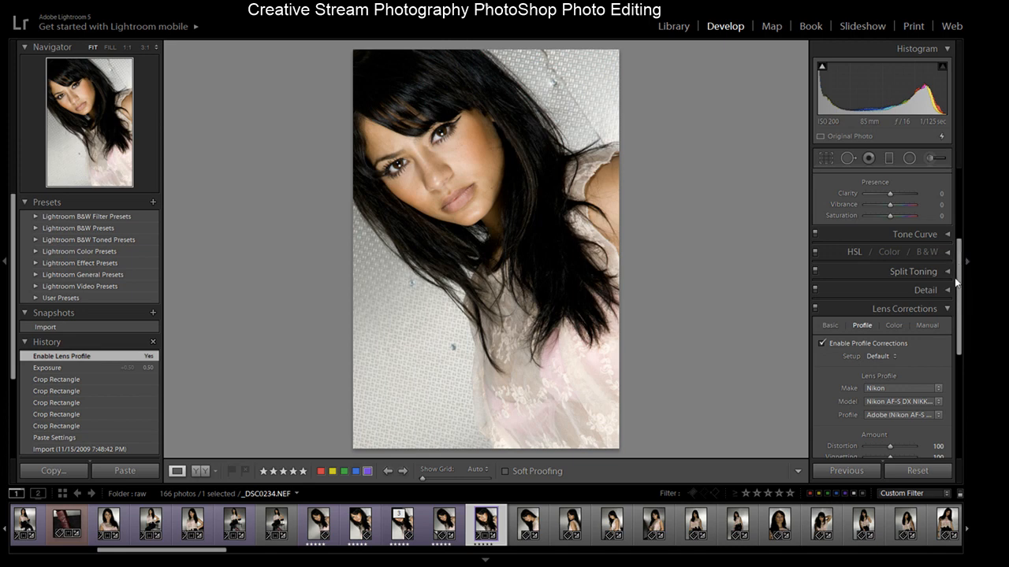
# - Review the portrait's Basic settings and compare it with its original import state in the history
pyautogui.moveTo(959, 257); pyautogui.dragTo(951, 171)
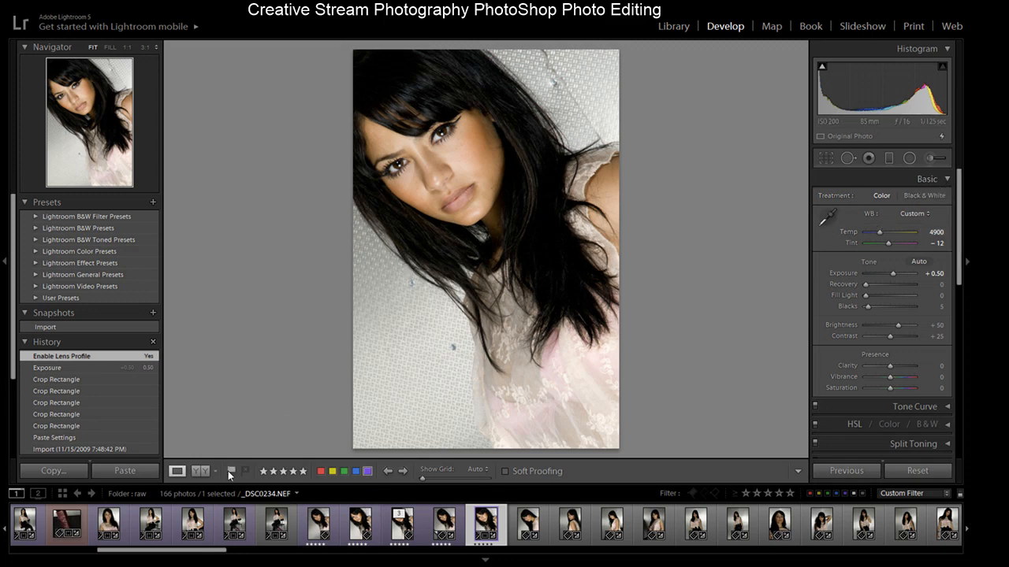
pyautogui.click(55, 449)
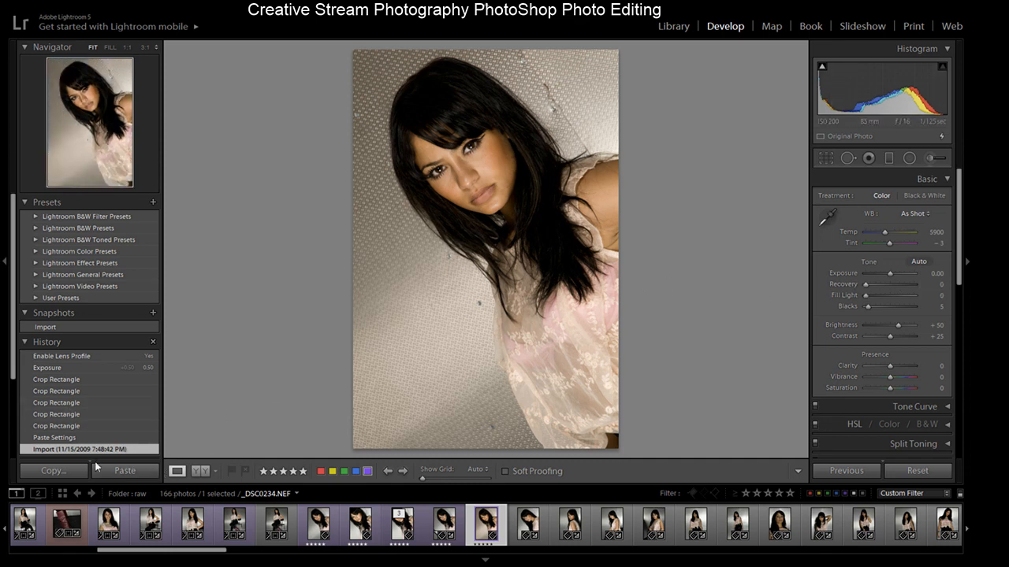
pyautogui.moveTo(204, 554); pyautogui.dragTo(108, 562)
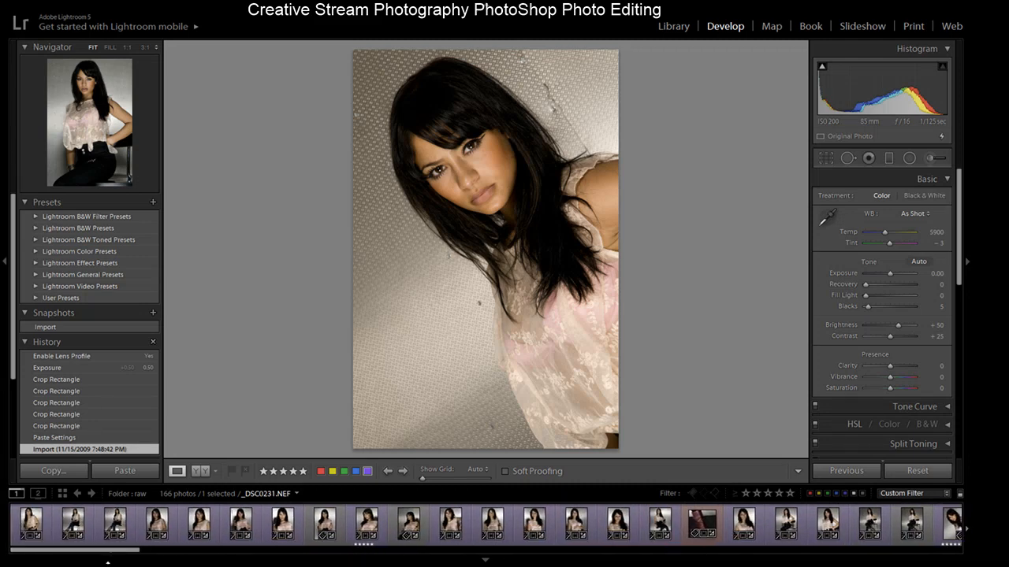
# - Switch to the Library and browse the thumbnails of the studio1 folder
pyautogui.click(662, 30)
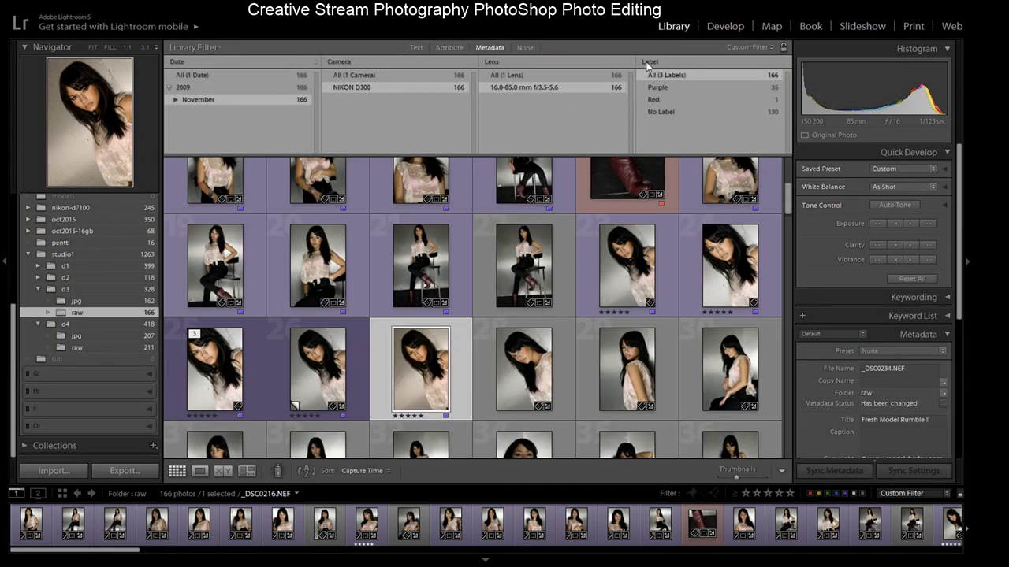
pyautogui.click(80, 255)
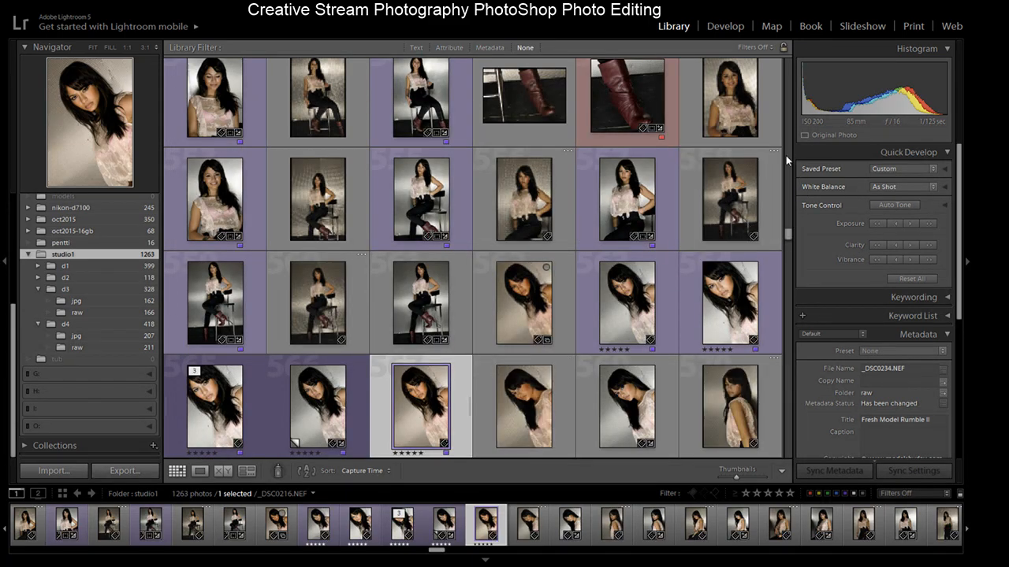
pyautogui.scroll(10, 789, 152)
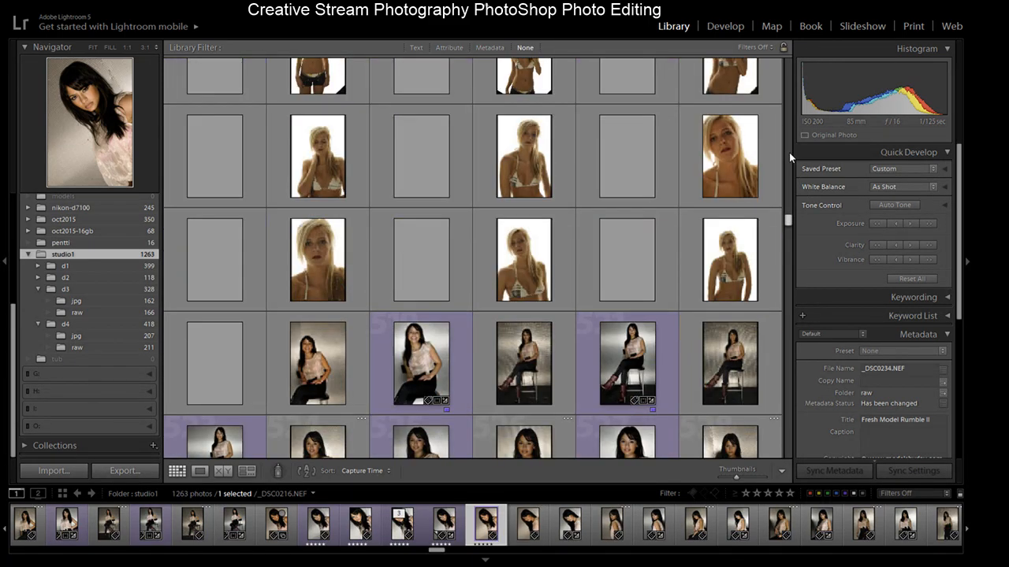
pyautogui.scroll(10, 790, 158)
pyautogui.moveTo(789, 216); pyautogui.dragTo(790, 277)
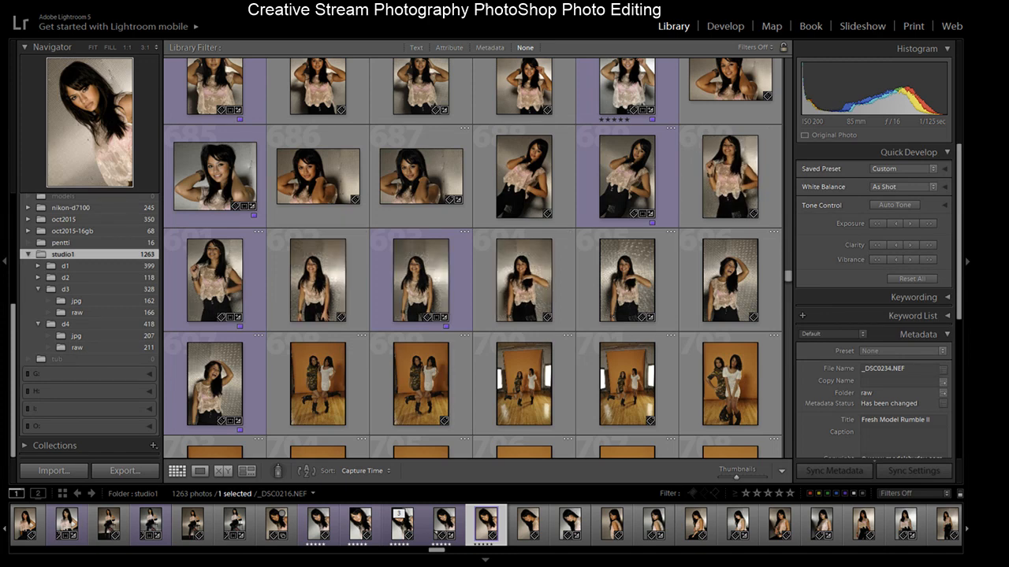
pyautogui.hotkey('alt', 'Tab')
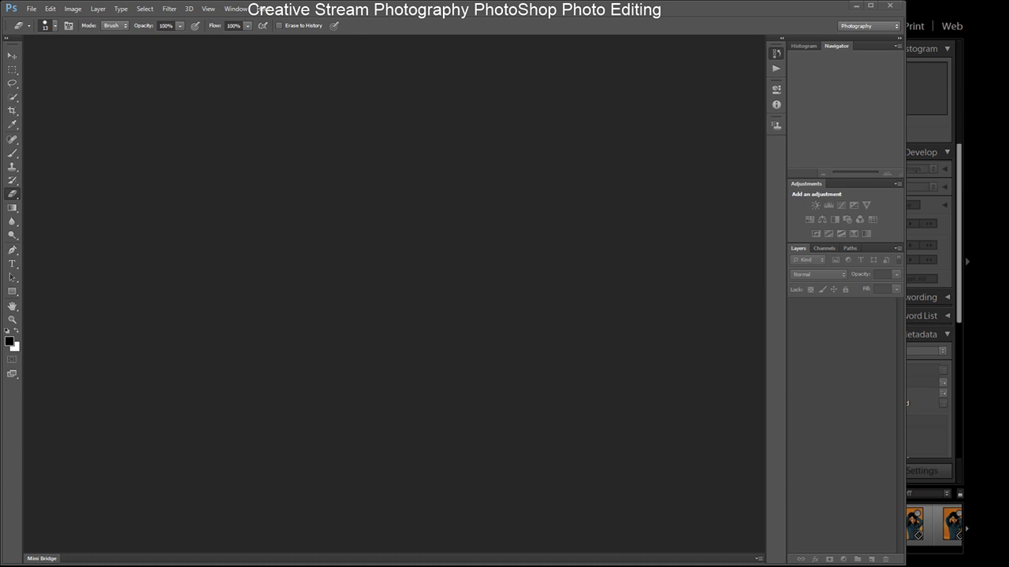
pyautogui.hotkey('alt', 'Tab')
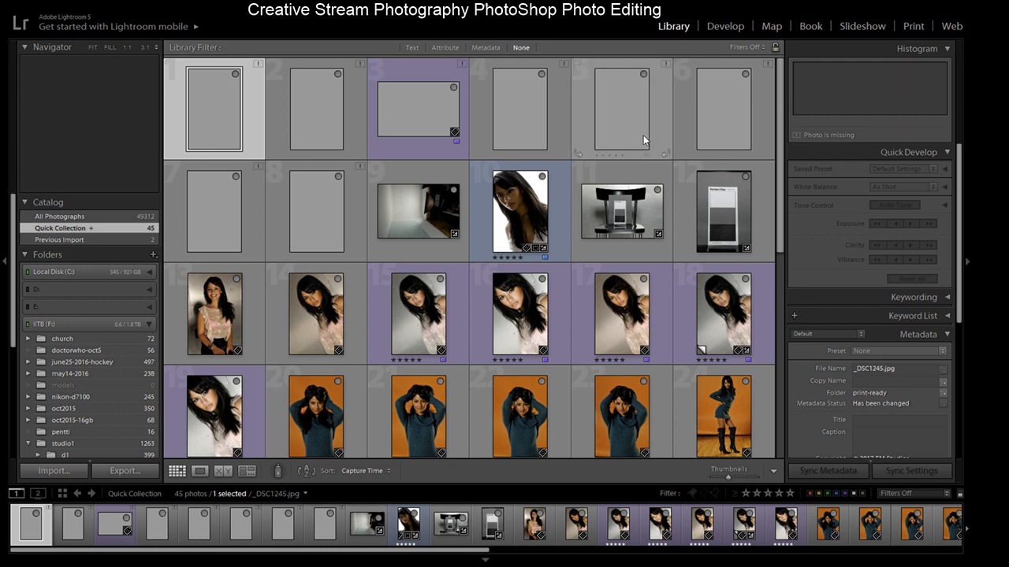
# - Open the gray card shot in loupe view and zoom in on the Perfect-Pixs 3 Tone Card
pyautogui.click(632, 211)
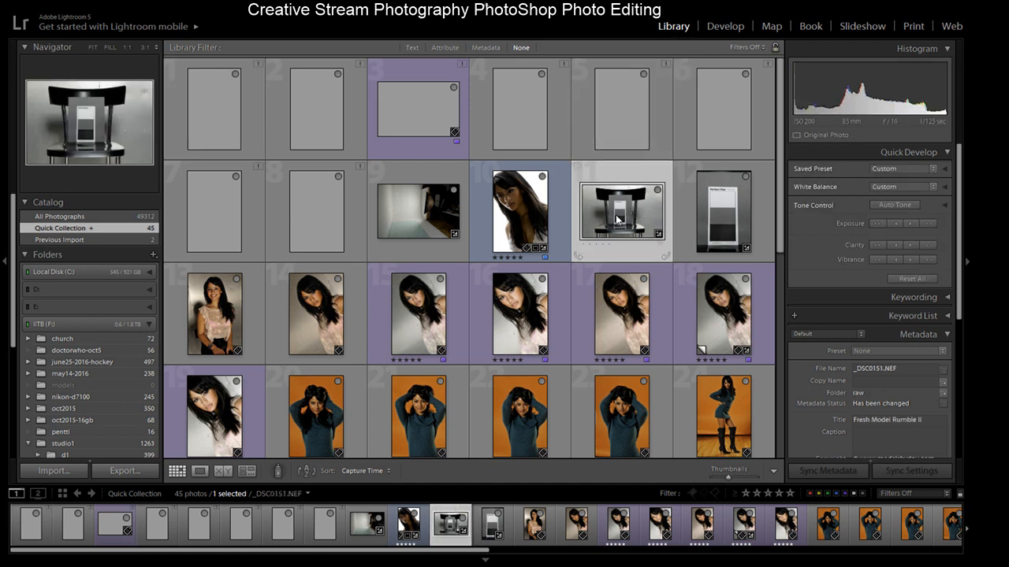
pyautogui.doubleClick(618, 192)
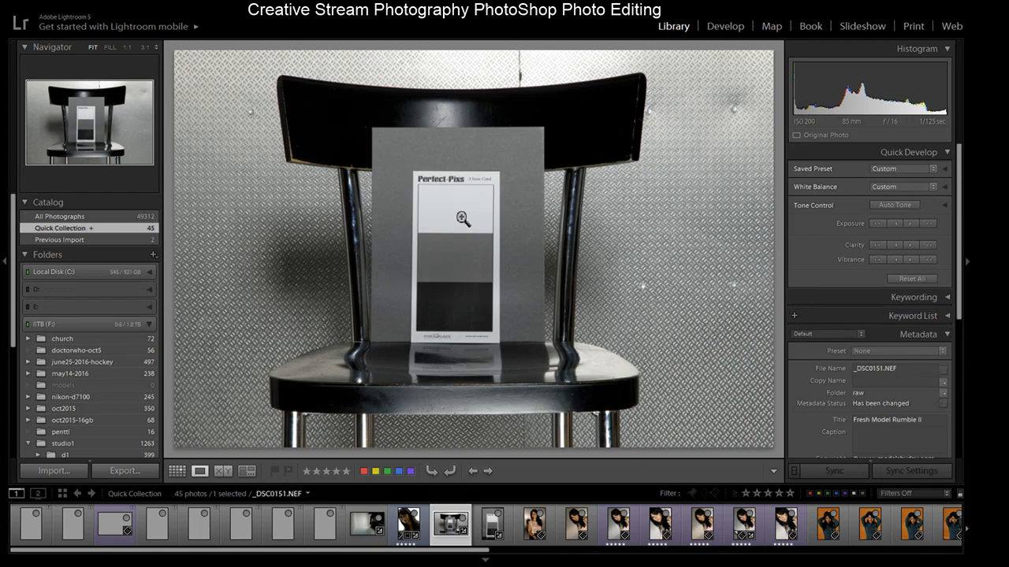
pyautogui.click(480, 190)
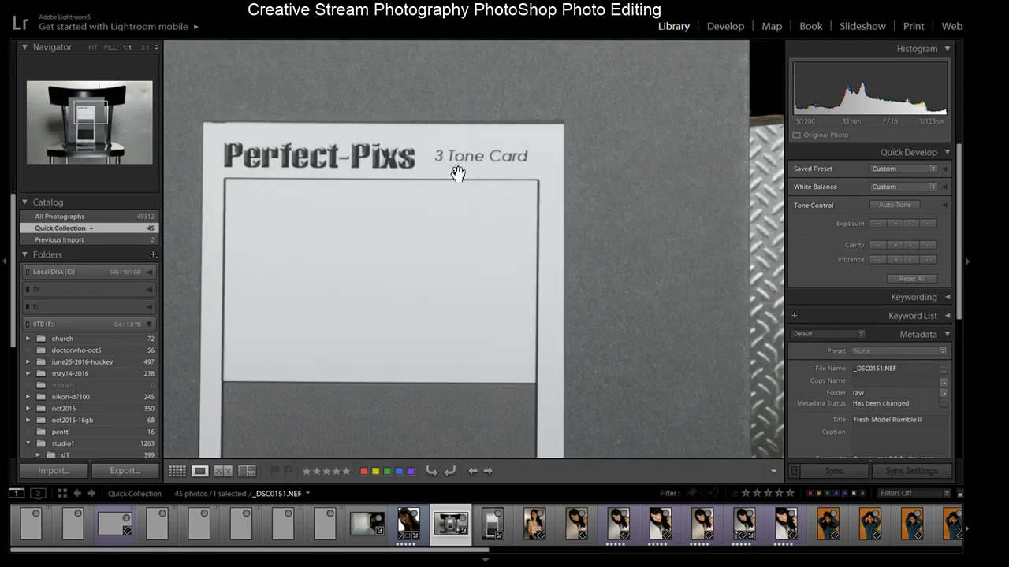
pyautogui.click(432, 257)
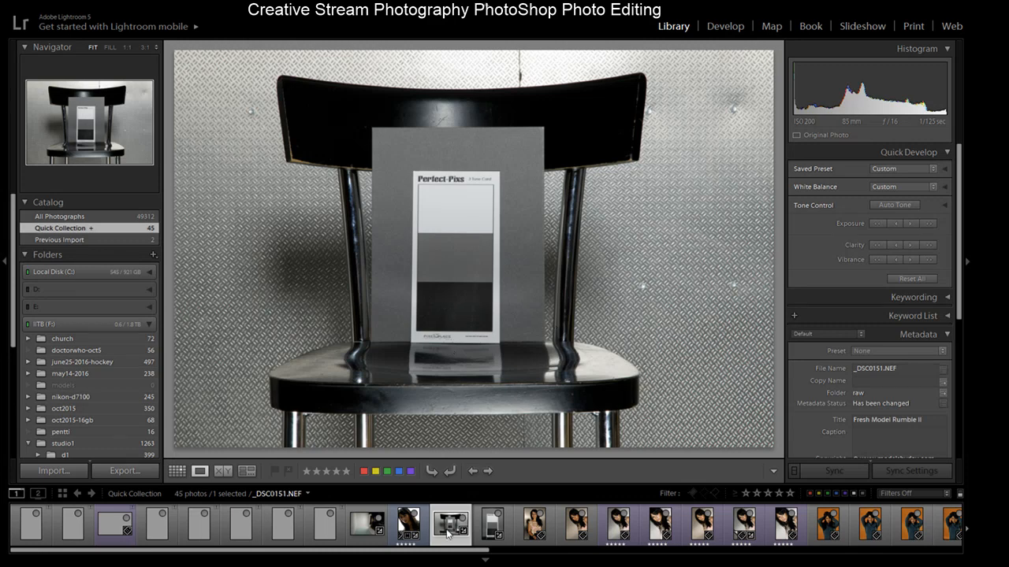
# - In Develop, revert the vertical gray card shot to import and set its white balance by sampling the card's middle gray patch
pyautogui.click(492, 533)
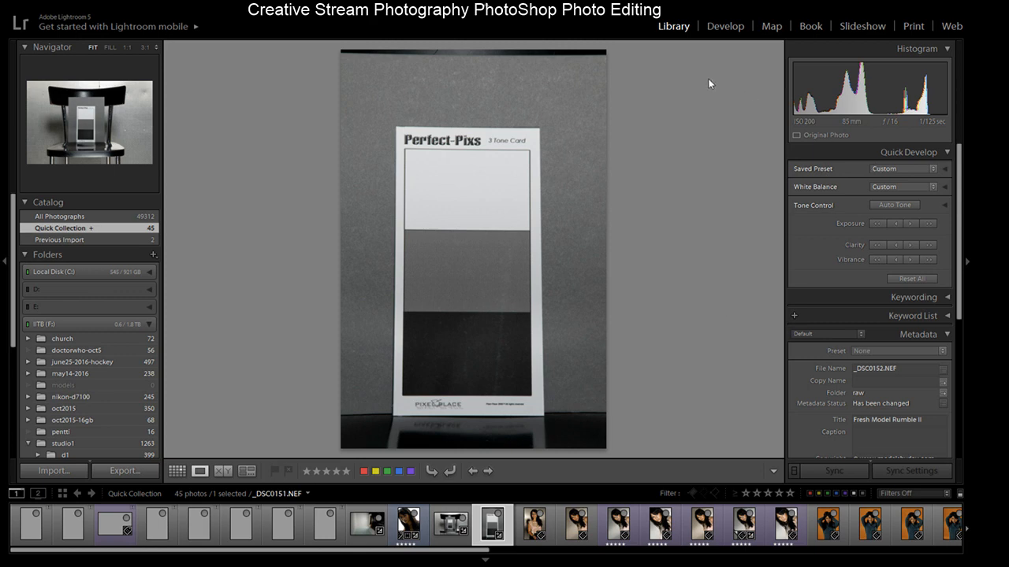
pyautogui.click(721, 27)
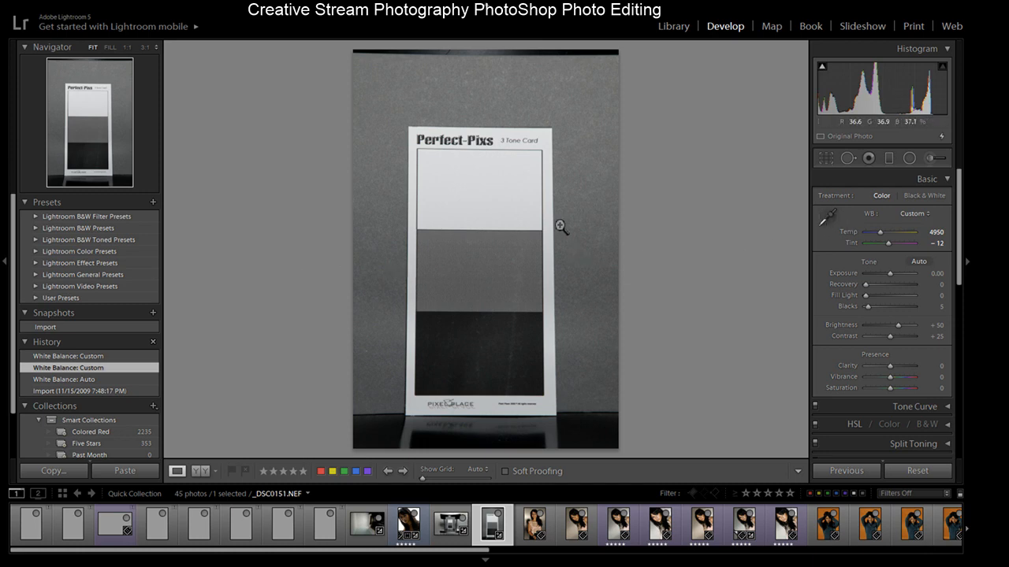
pyautogui.click(92, 388)
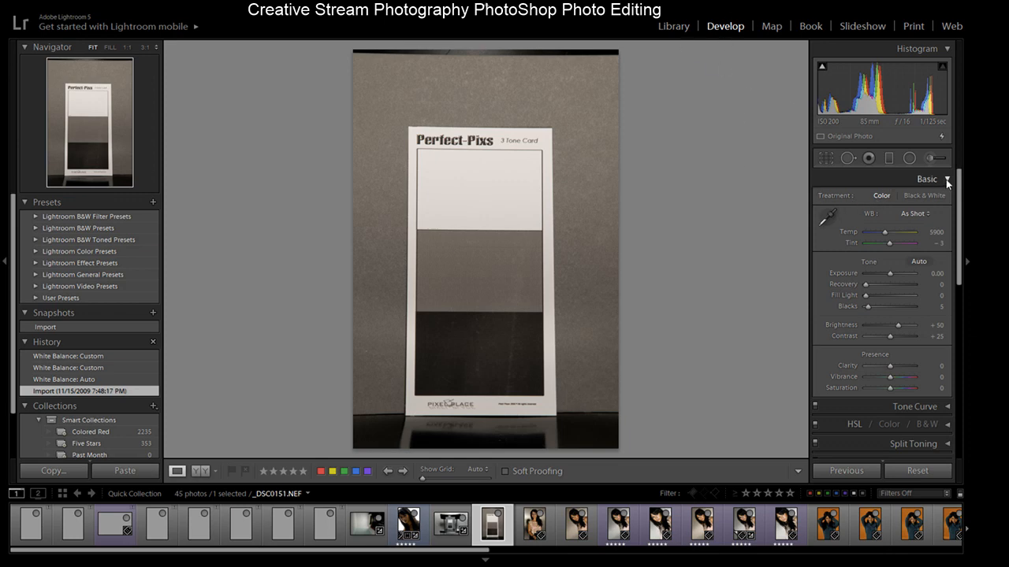
pyautogui.click(827, 219)
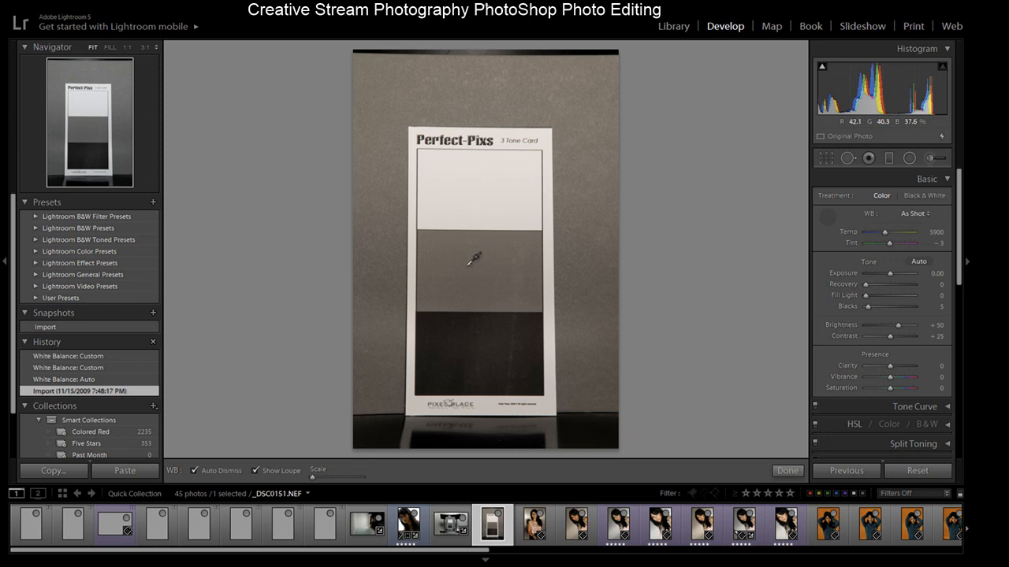
pyautogui.click(470, 268)
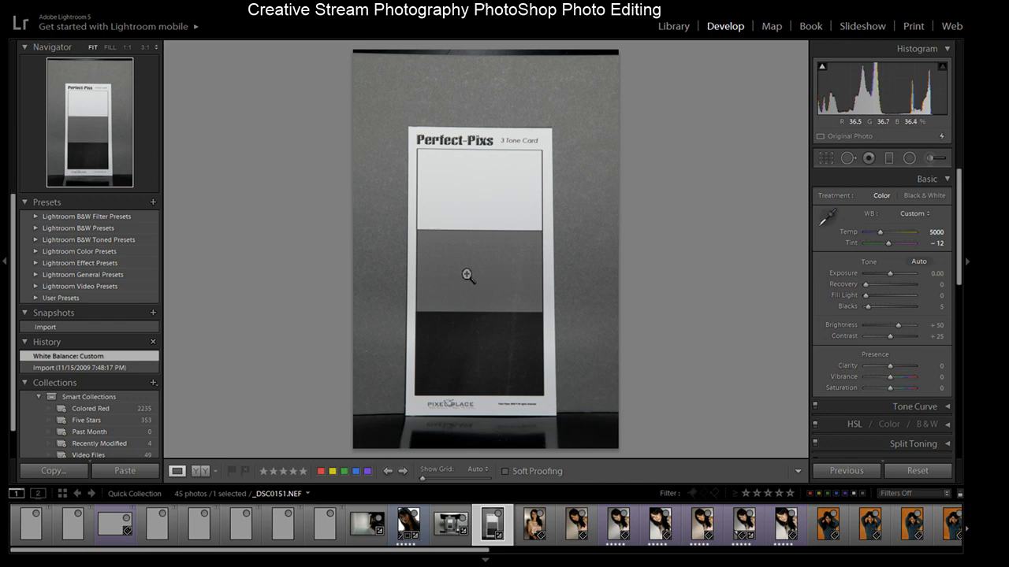
# - Apply a purple color label to the gray card shot and select the portrait _DSC0234
pyautogui.click(367, 473)
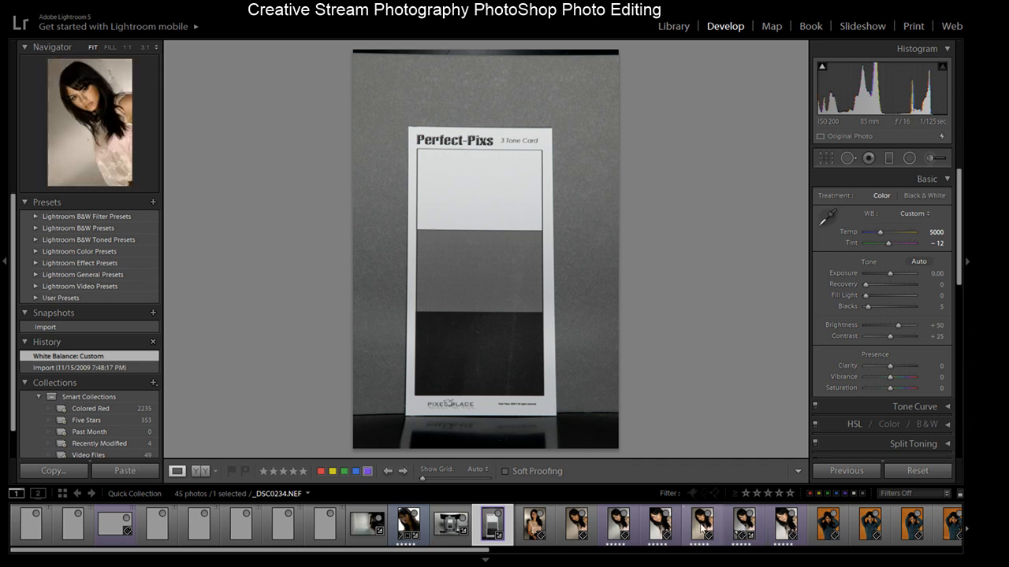
pyautogui.click(748, 530)
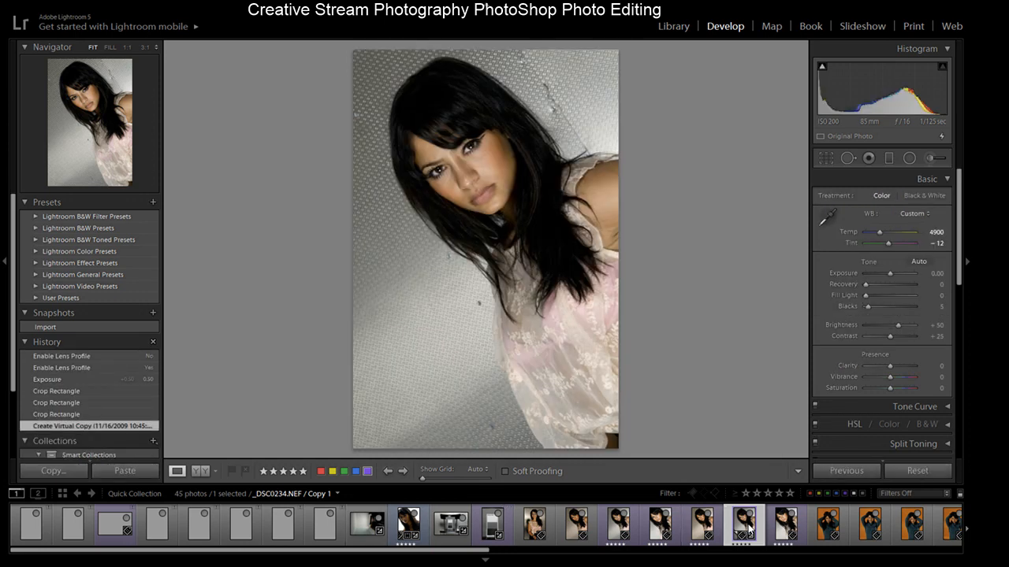
pyautogui.click(702, 531)
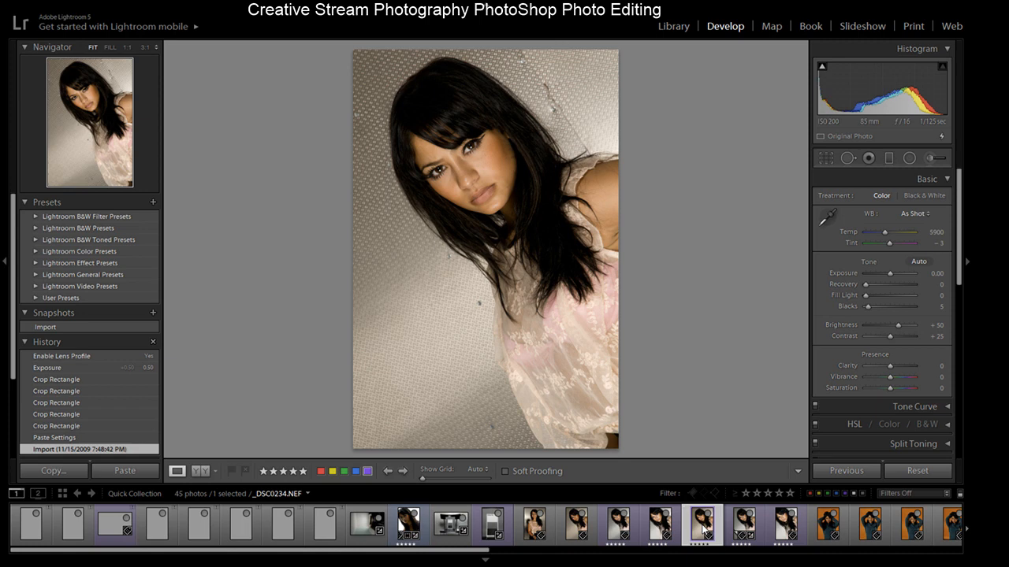
pyautogui.click(492, 527)
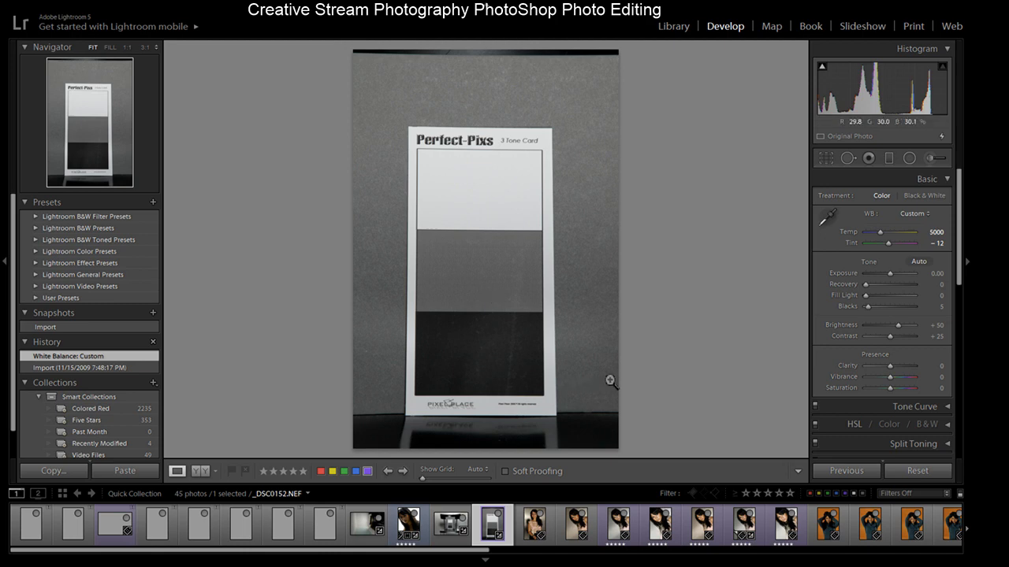
pyautogui.click(702, 533)
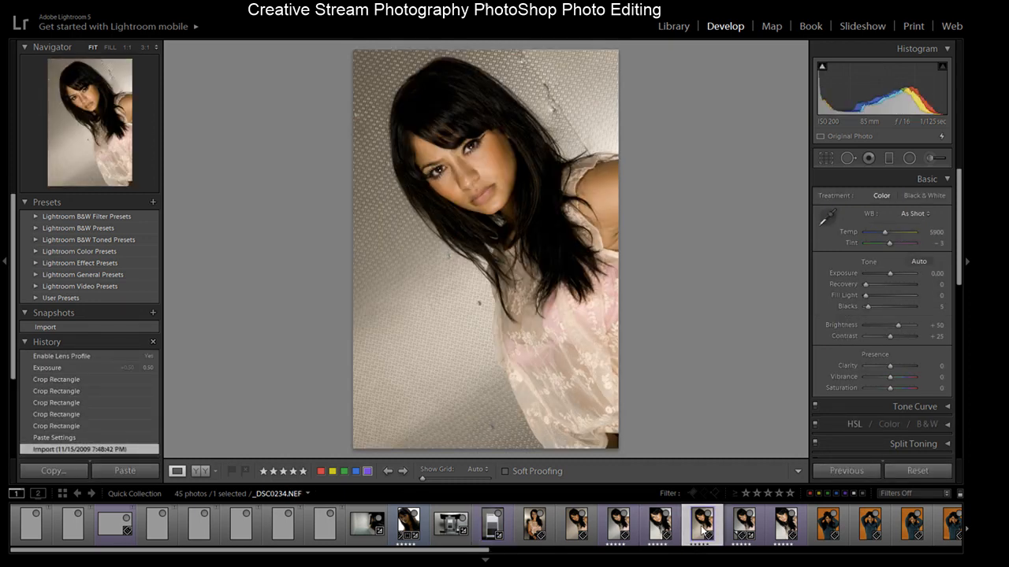
# - Return the portrait to its latest history state and paste the gray card's copied settings onto it
pyautogui.click(68, 437)
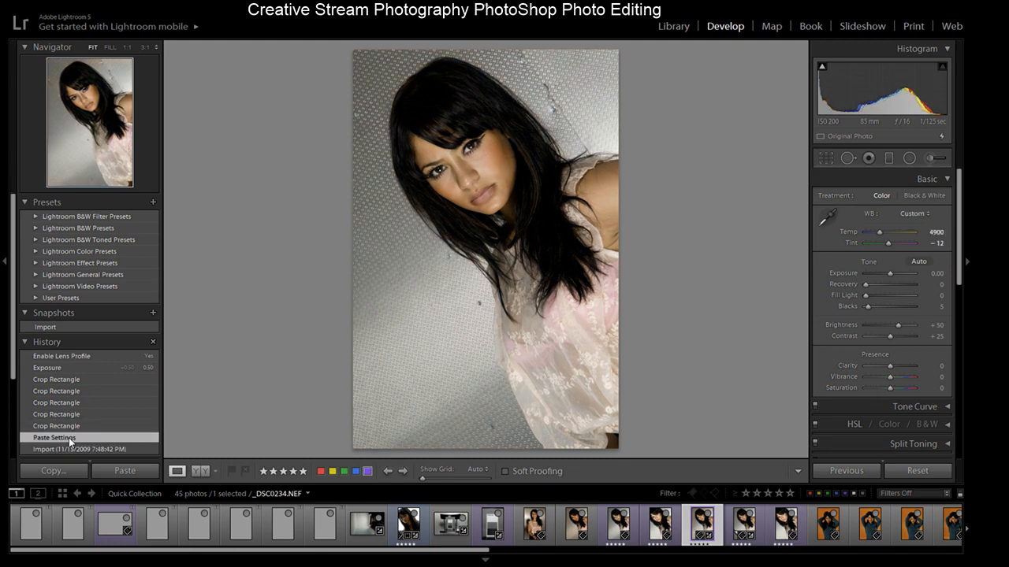
pyautogui.click(75, 449)
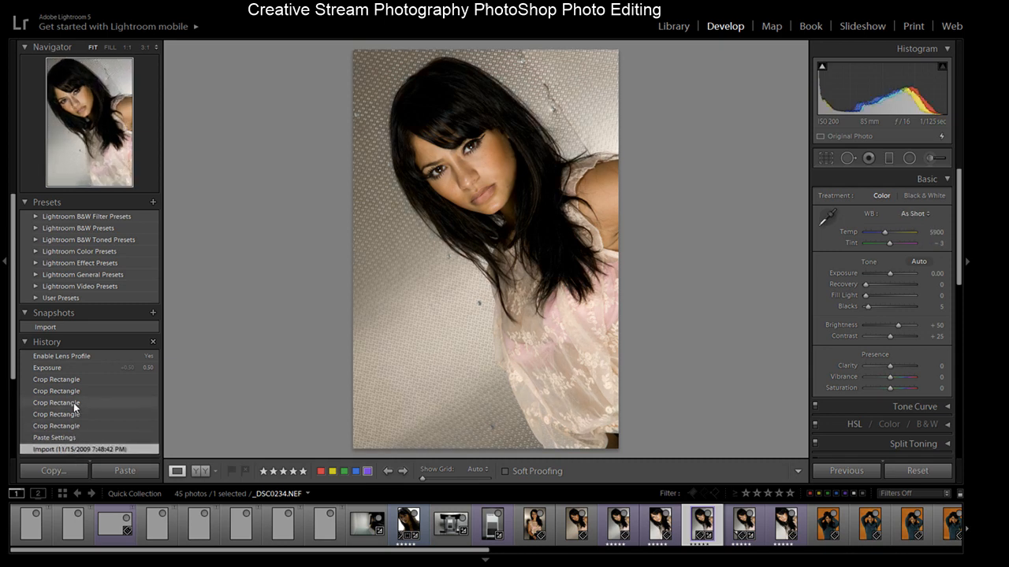
pyautogui.click(62, 354)
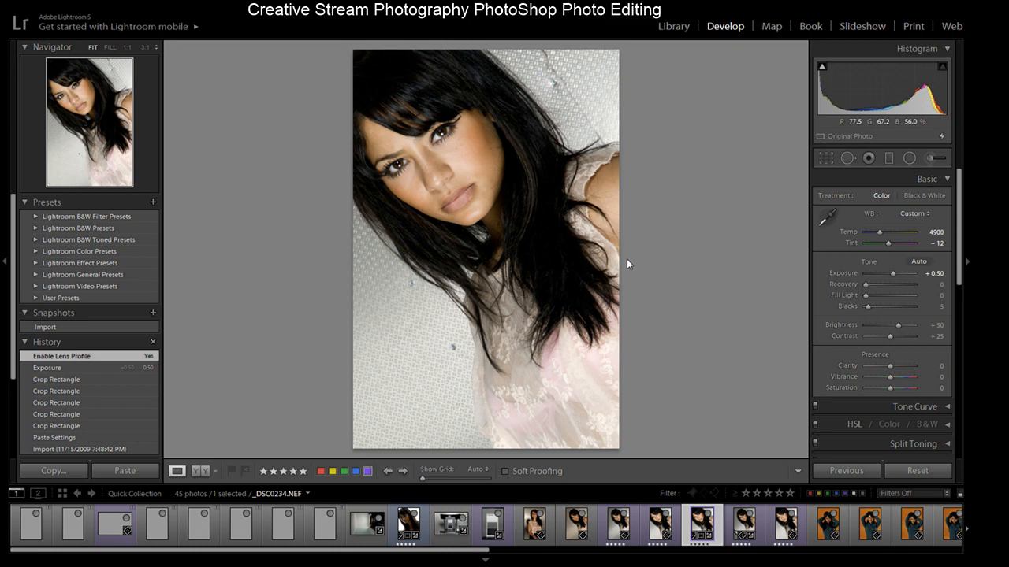
pyautogui.hotkey('ctrl', 'shift', 'v')
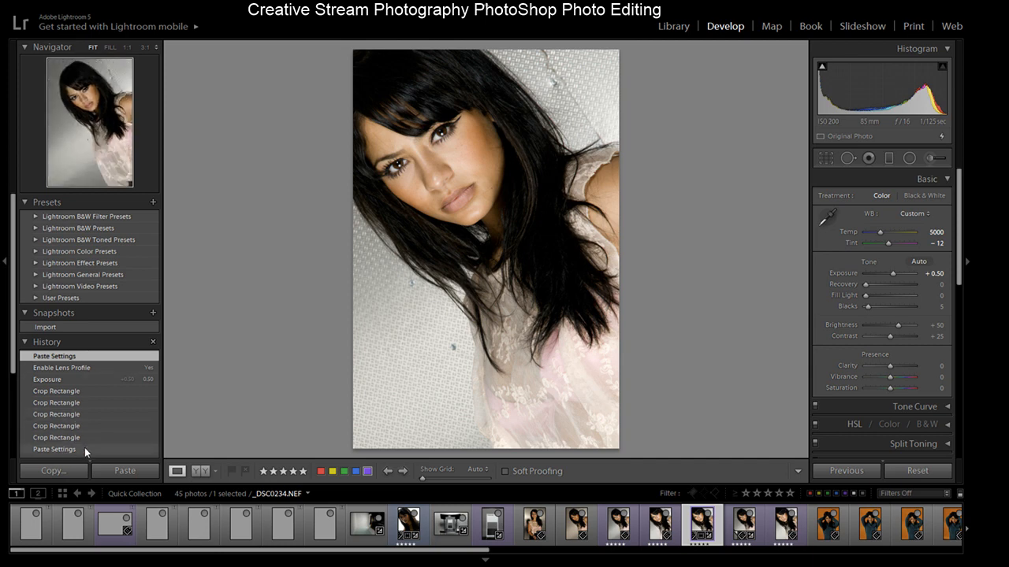
# - Compare the portrait's import state with its earlier pasted settings state in the history
pyautogui.scroll(-1, 12, 376)
pyautogui.scroll(-1, 12, 376)
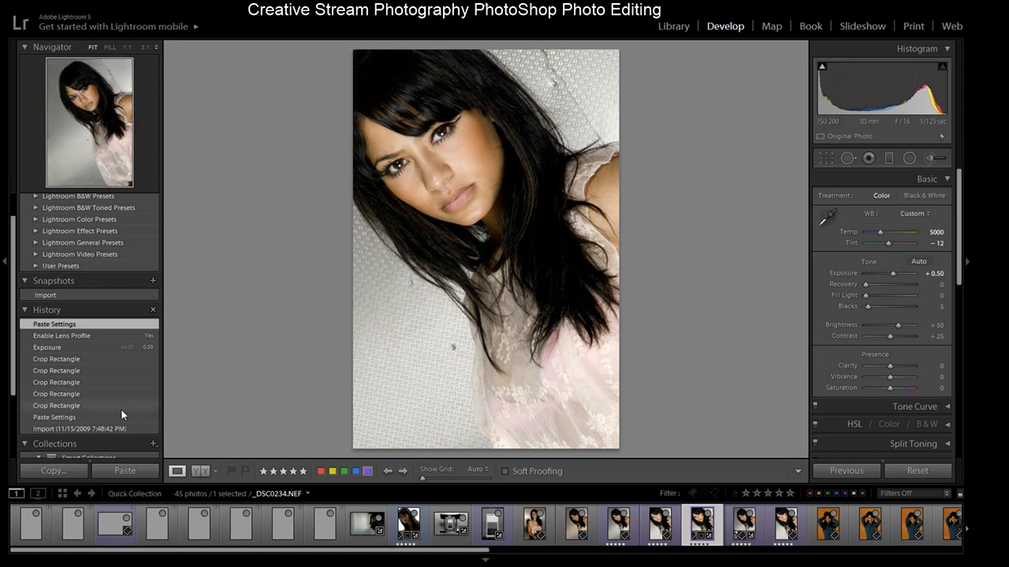
pyautogui.click(100, 429)
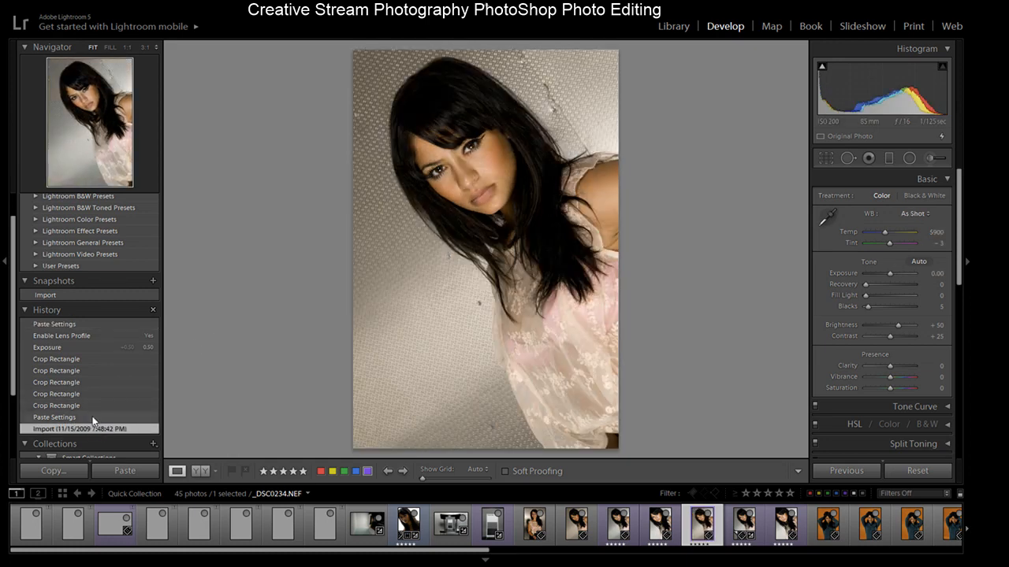
pyautogui.click(93, 416)
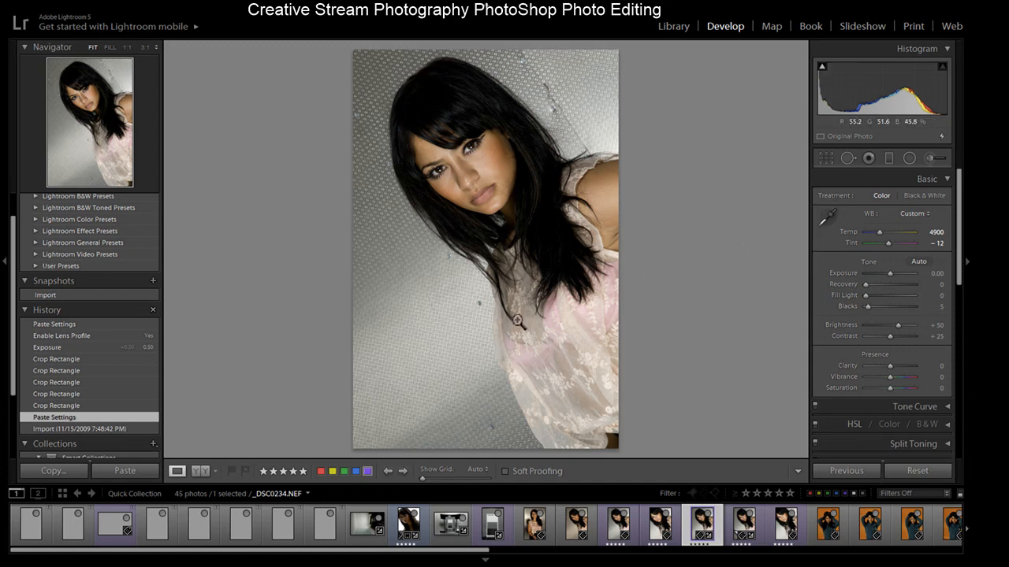
pyautogui.click(60, 430)
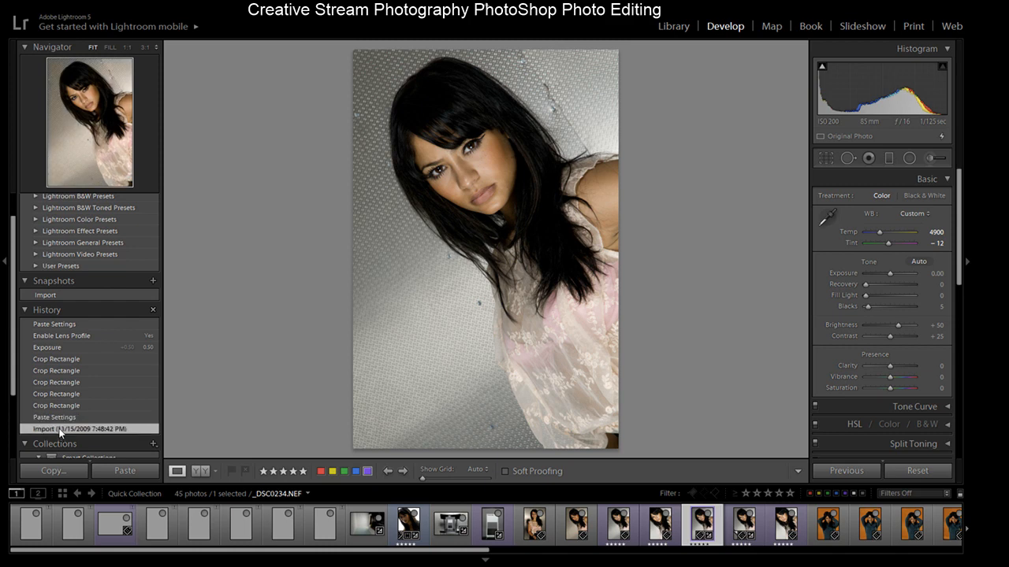
# - Step through the portrait's history from the earlier pasted settings up through each crop rectangle state
pyautogui.click(64, 417)
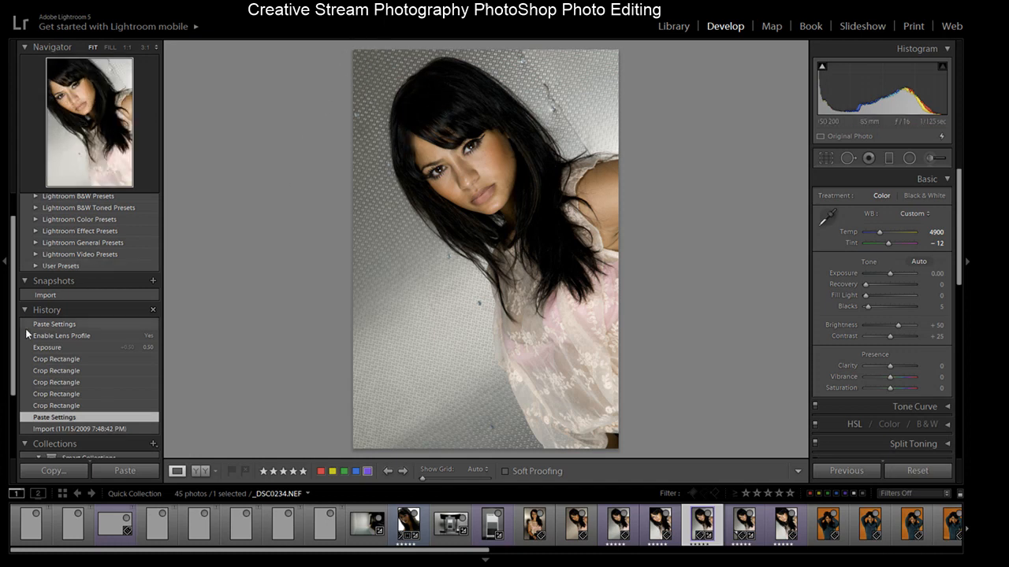
pyautogui.click(63, 405)
pyautogui.click(66, 393)
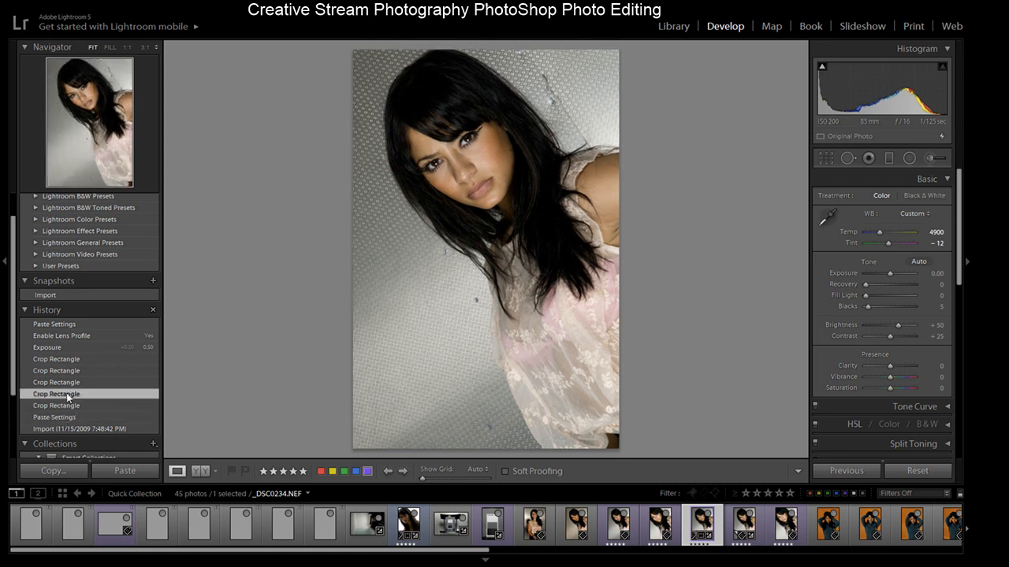
pyautogui.click(68, 383)
pyautogui.click(69, 371)
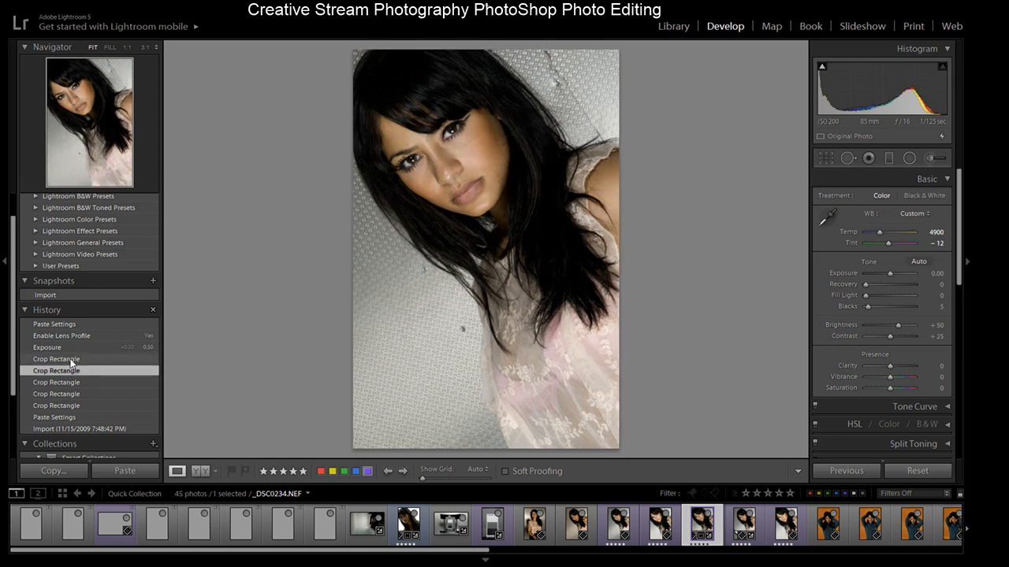
pyautogui.click(71, 358)
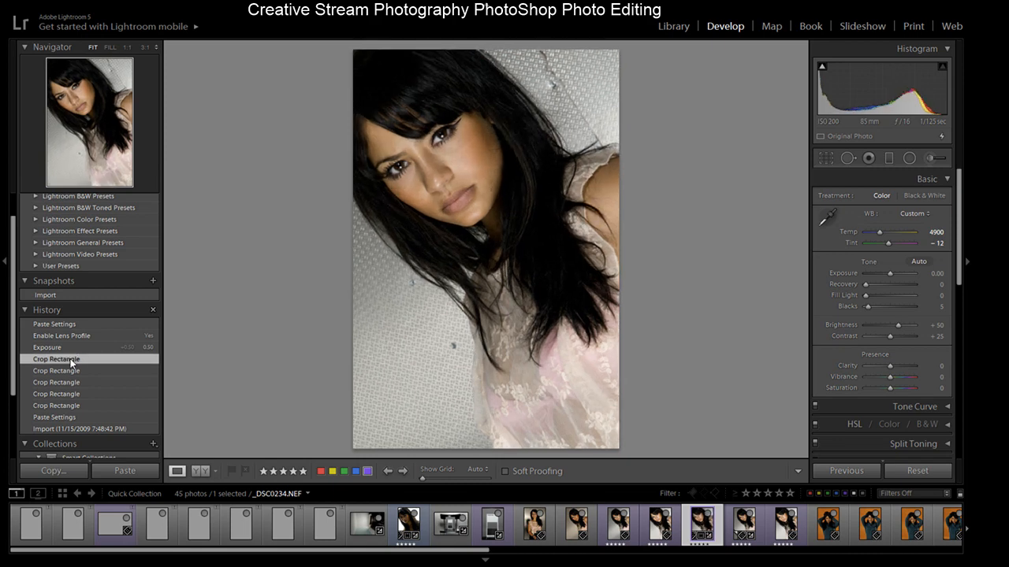
# - View the portrait's import history state and switch between its versions in the filmstrip
pyautogui.click(67, 430)
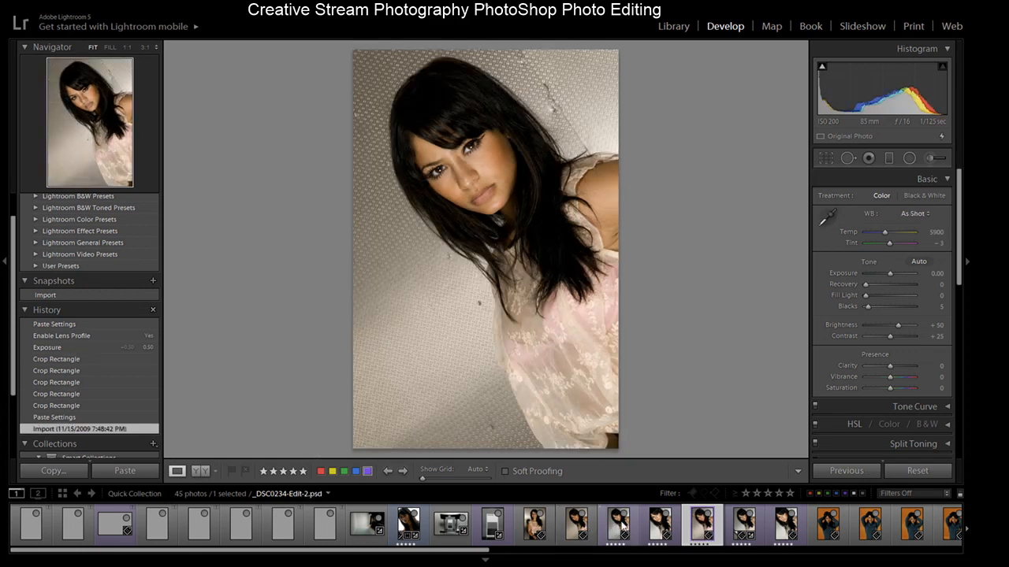
pyautogui.click(660, 525)
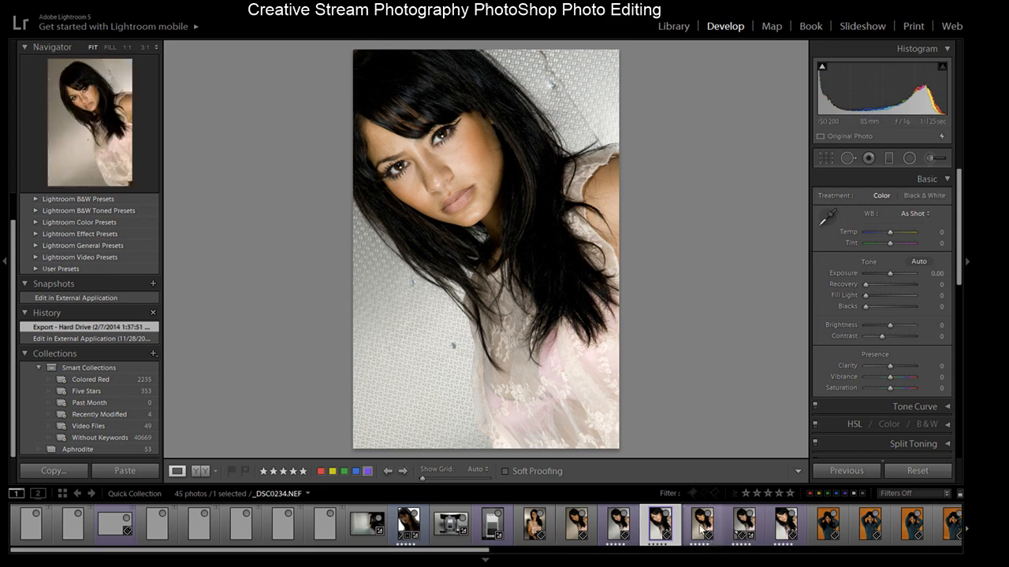
pyautogui.click(702, 525)
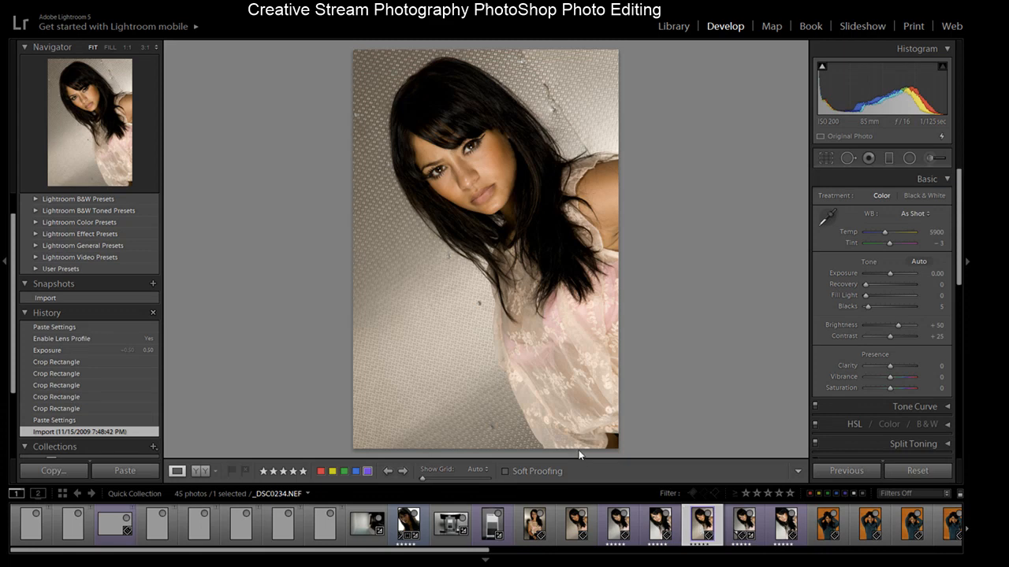
# - Return the portrait to its pasted settings state and enable lens profile corrections
pyautogui.click(78, 422)
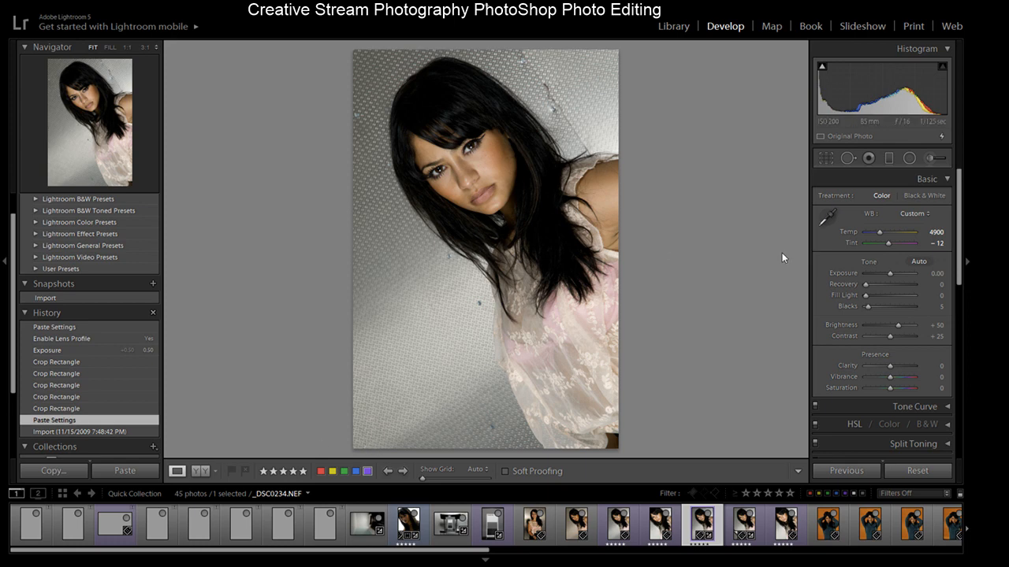
pyautogui.moveTo(960, 230); pyautogui.dragTo(955, 347)
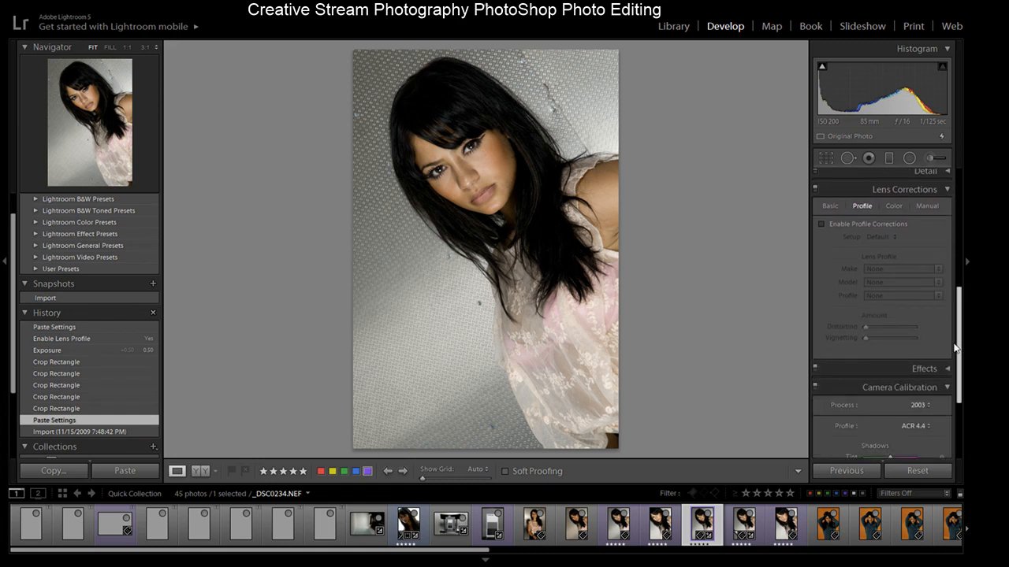
pyautogui.click(822, 225)
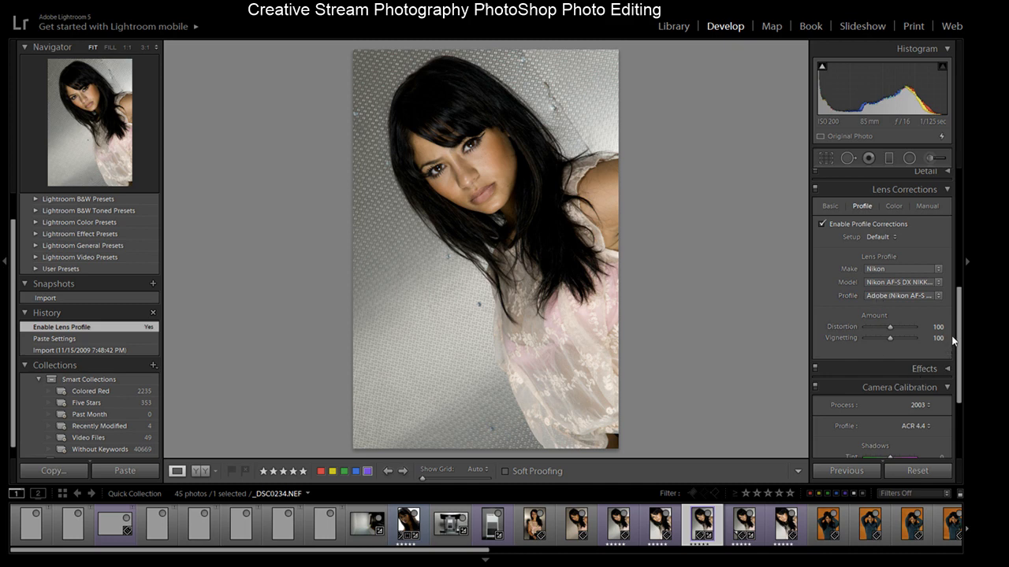
# - Try updating the portrait's process version to 2012, then undo the recent changes
pyautogui.scroll(-3, 963, 260)
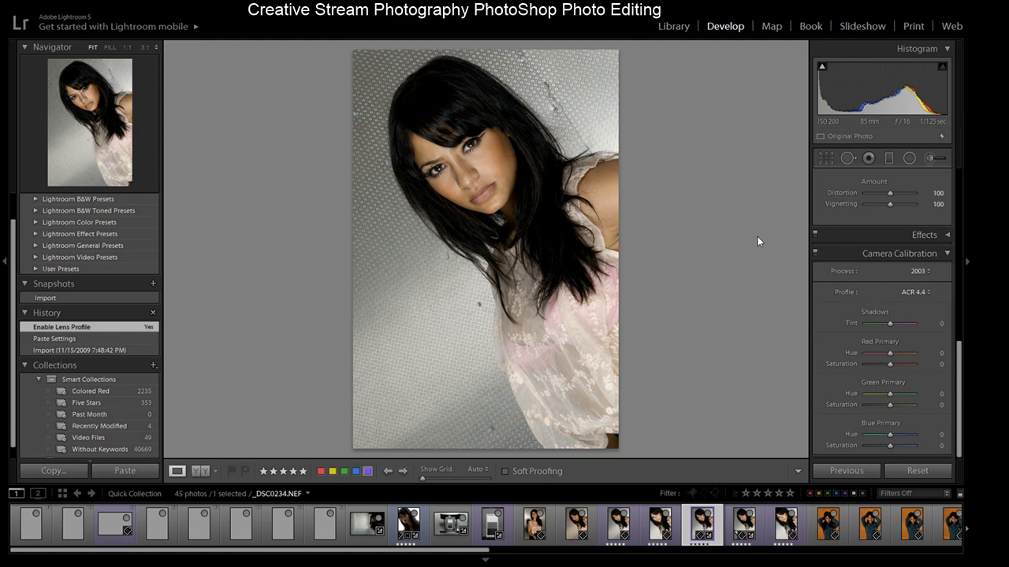
pyautogui.click(861, 286)
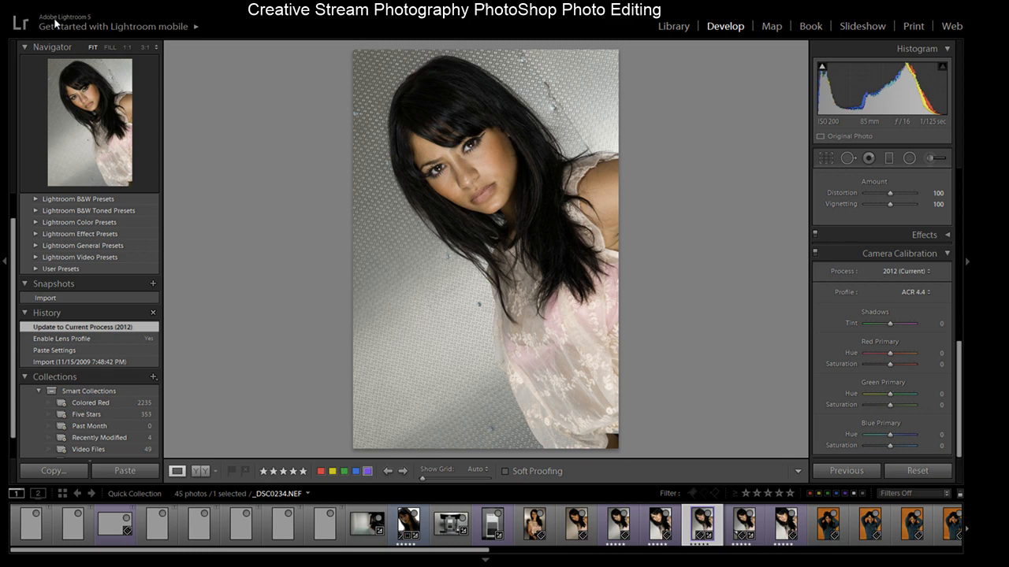
pyautogui.hotkey('ctrl', 'z')
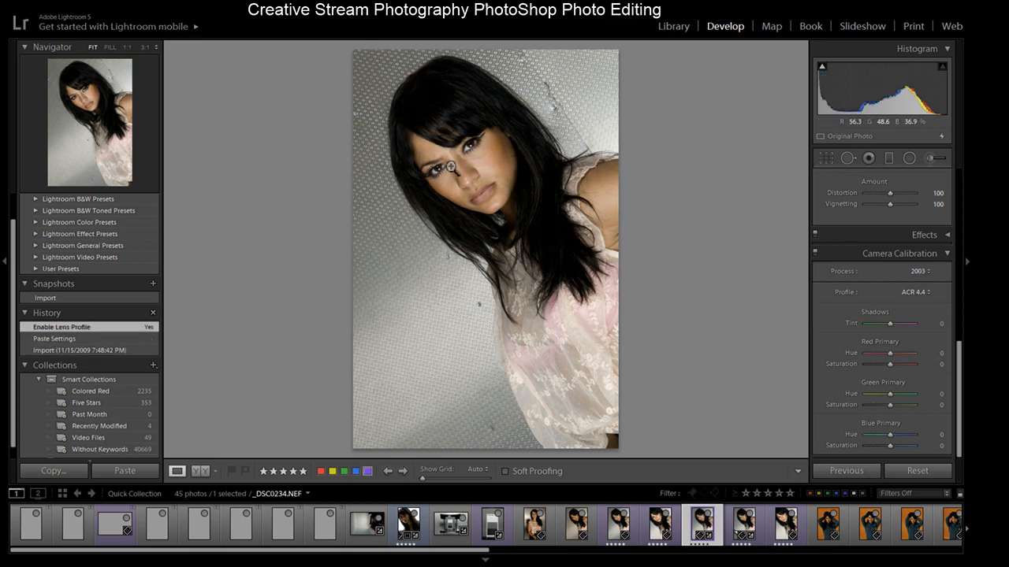
pyautogui.hotkey('ctrl', 'z')
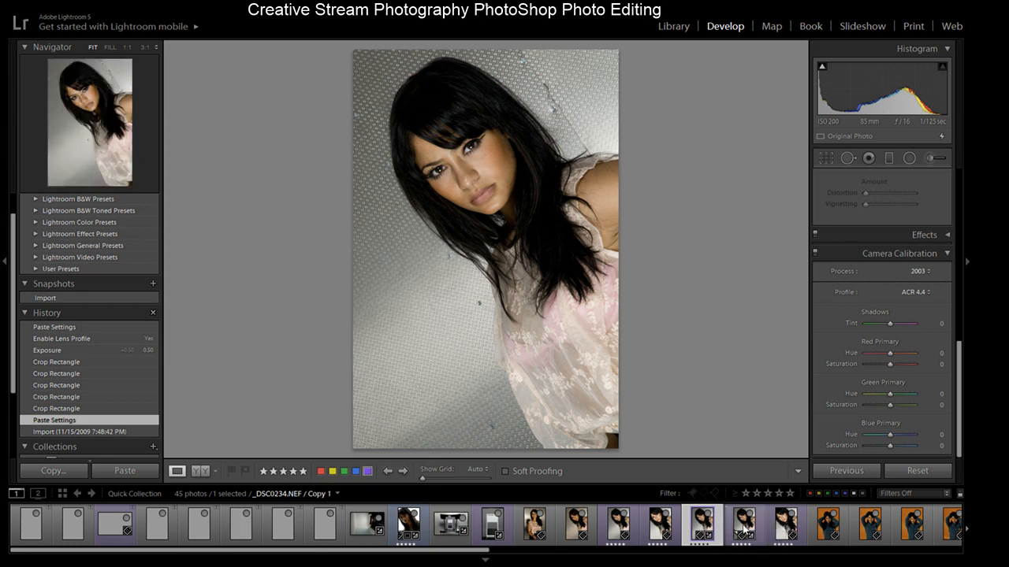
# - Select the portrait's virtual copy and enable its lens profile corrections
pyautogui.click(744, 530)
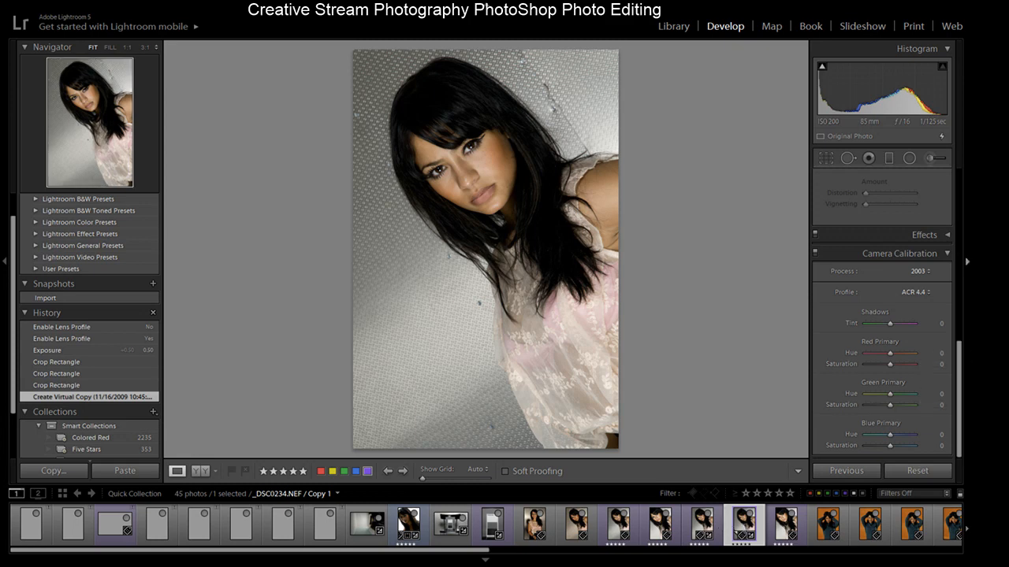
pyautogui.scroll(3, 945, 327)
pyautogui.scroll(5, 944, 328)
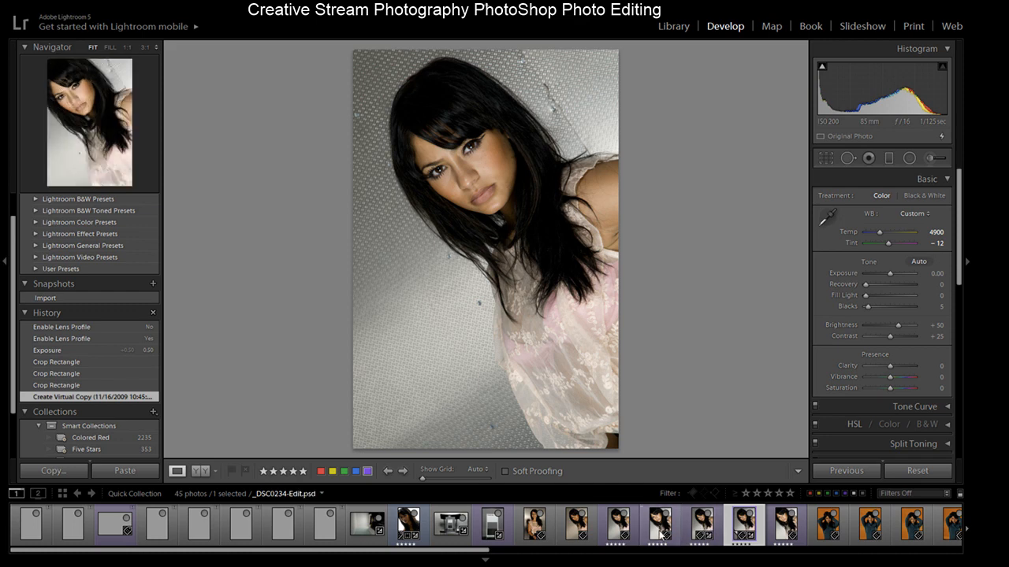
pyautogui.click(583, 517)
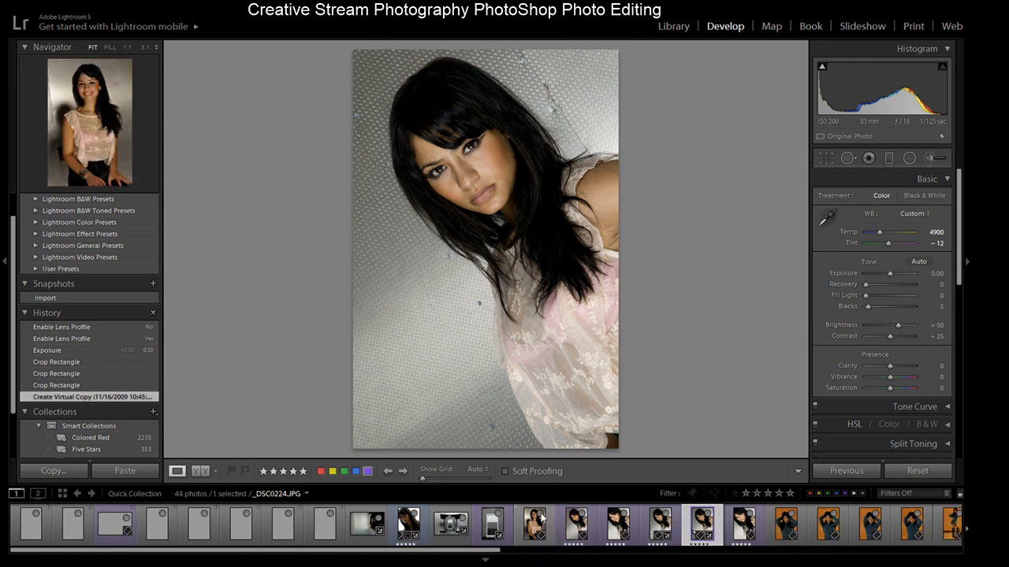
pyautogui.click(540, 516)
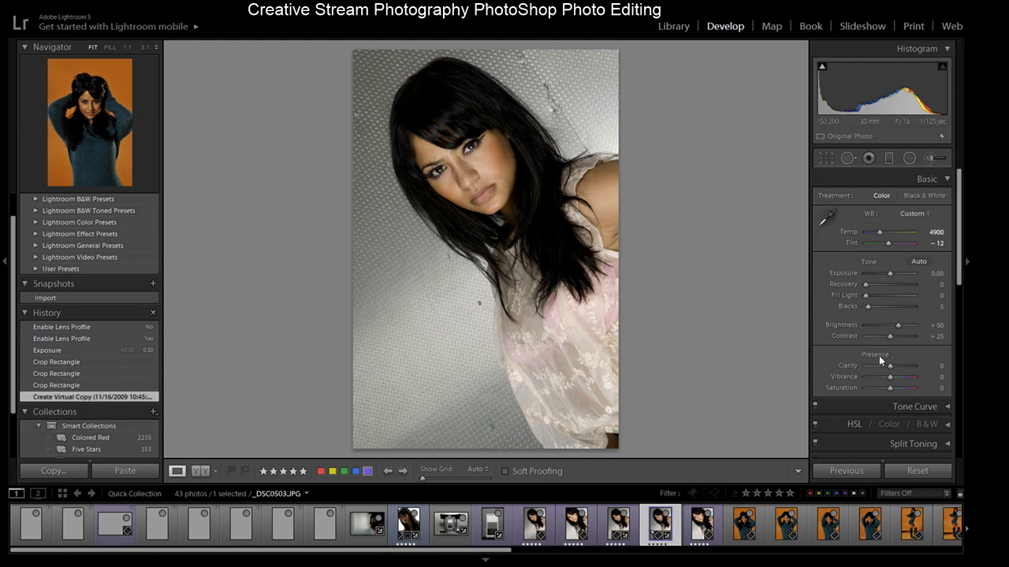
pyautogui.moveTo(961, 250); pyautogui.dragTo(964, 319)
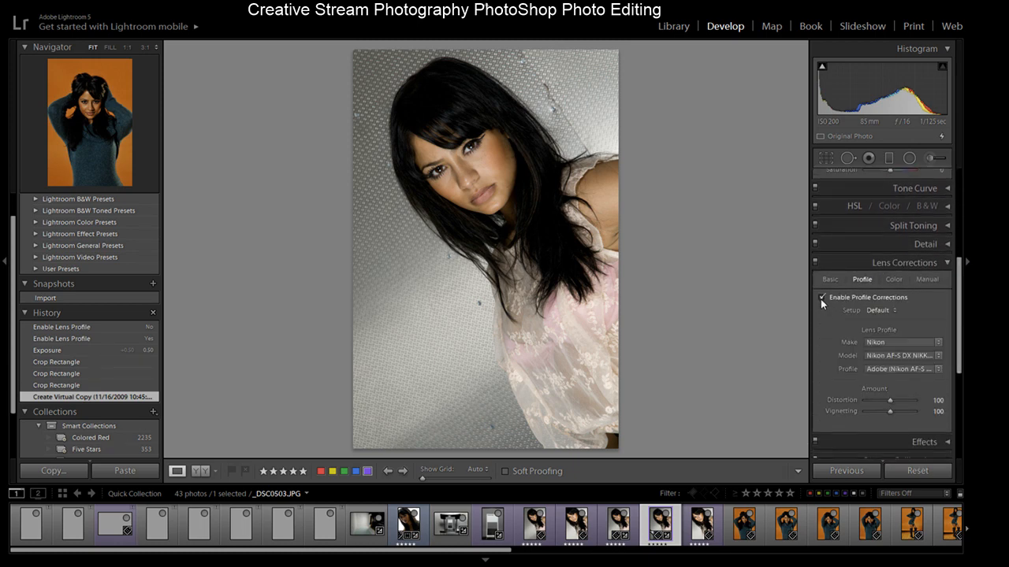
pyautogui.click(822, 298)
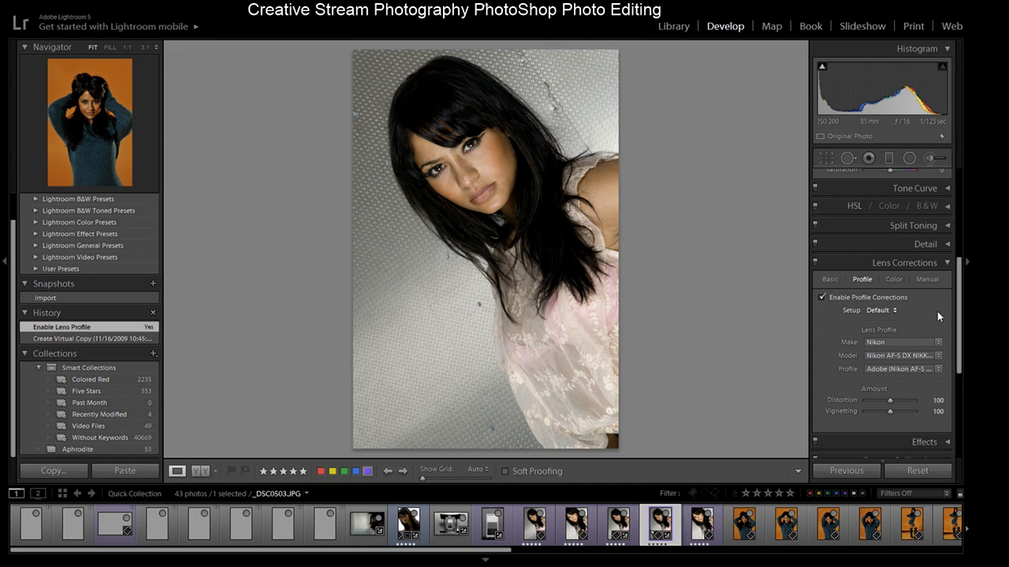
# - Update the virtual copy's process version to 2012 (Current) and set its camera profile to 16-85 flash
pyautogui.moveTo(960, 299); pyautogui.dragTo(960, 302)
pyautogui.scroll(-5, 960, 303)
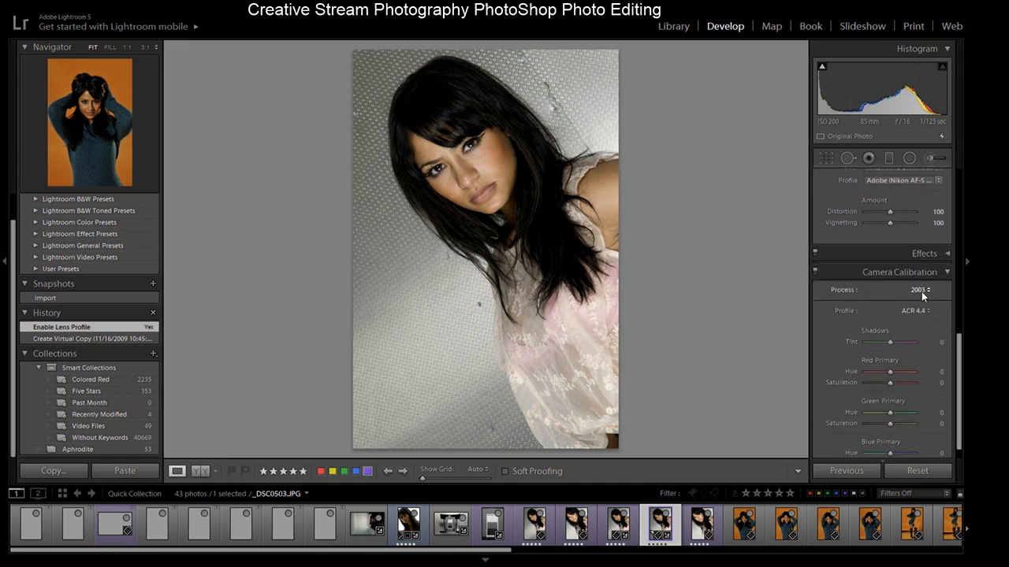
pyautogui.click(889, 305)
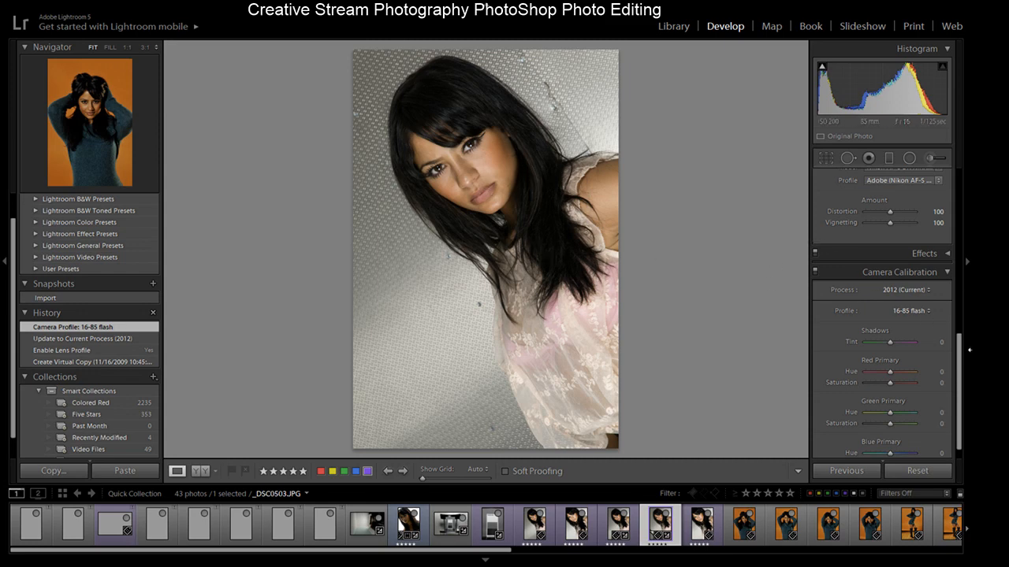
# - Try the 200mm camera profile, then step back in history to the process update state
pyautogui.moveTo(960, 356); pyautogui.dragTo(966, 376)
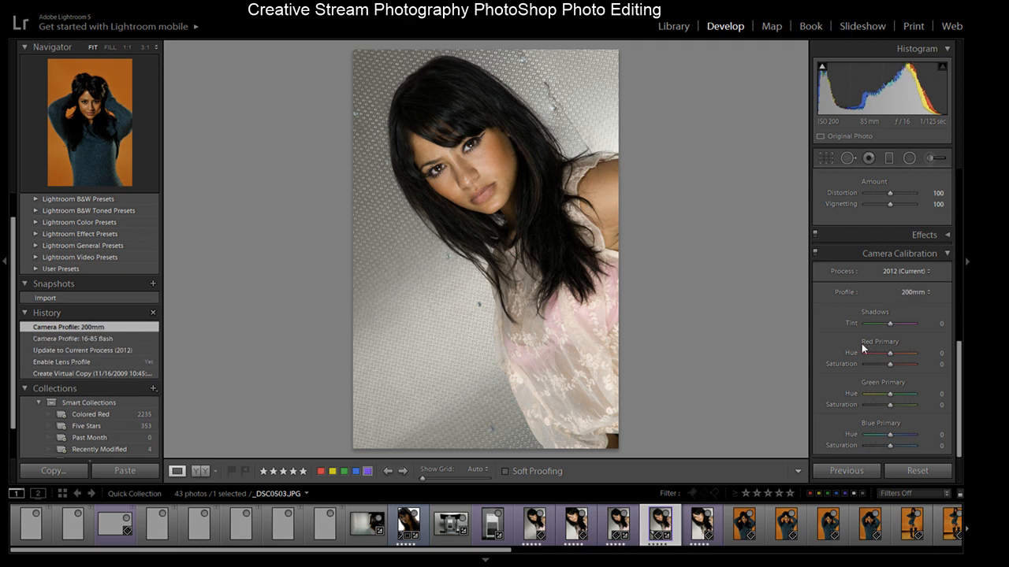
pyautogui.click(106, 340)
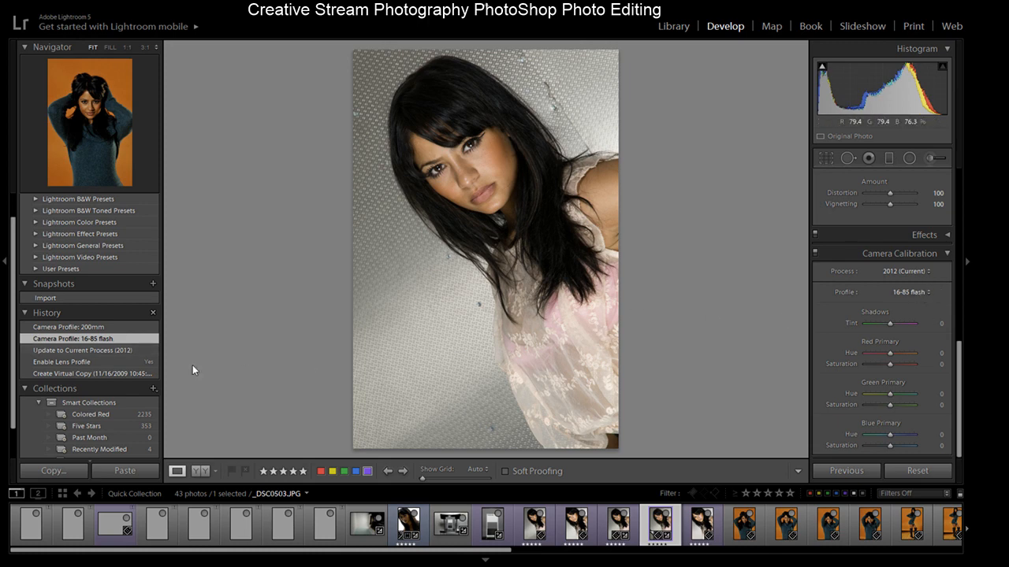
pyautogui.click(87, 352)
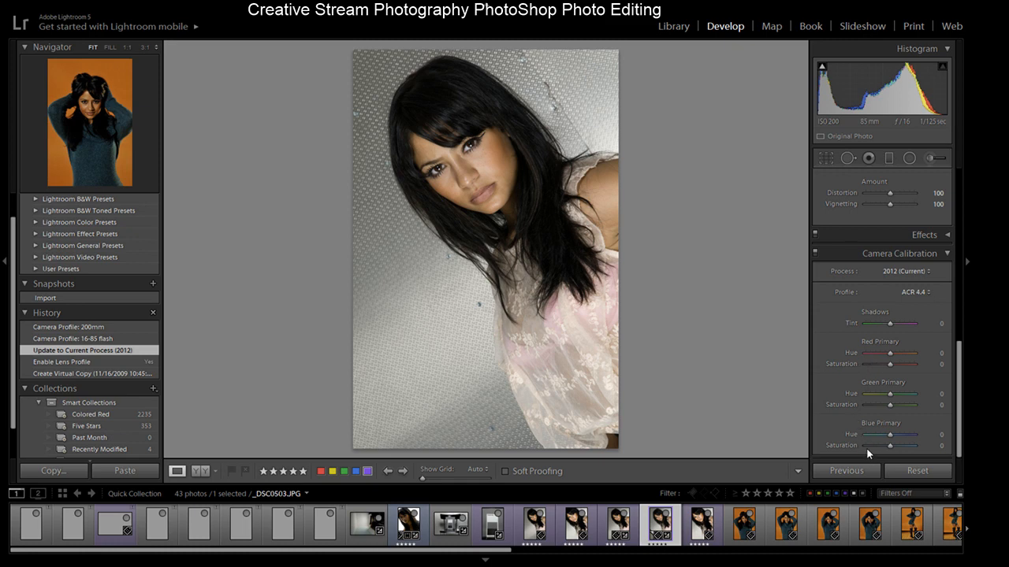
# - Try the Camera Portrait and Camera Vivid profiles, then return to the process update history state
pyautogui.click(873, 506)
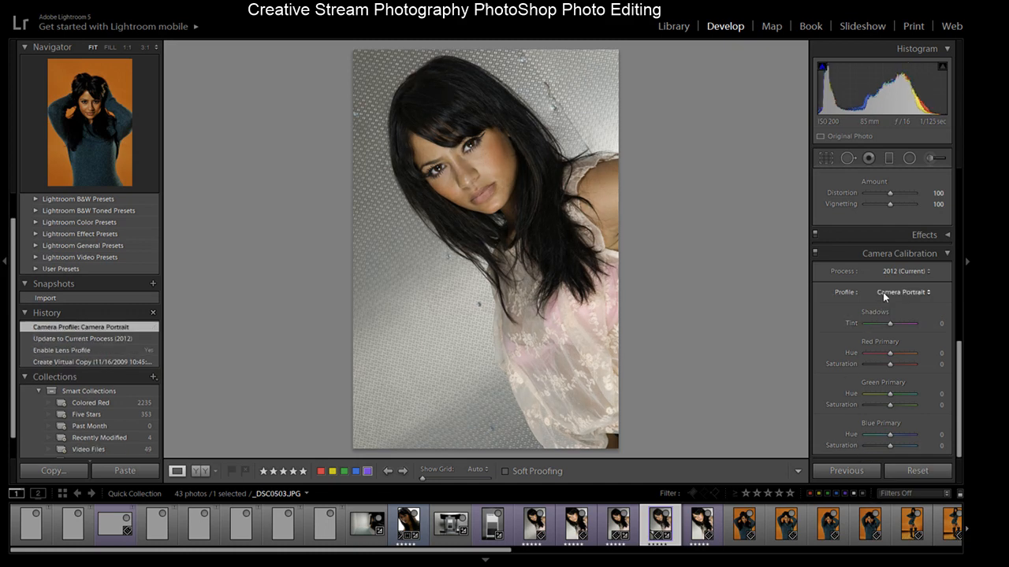
pyautogui.click(875, 556)
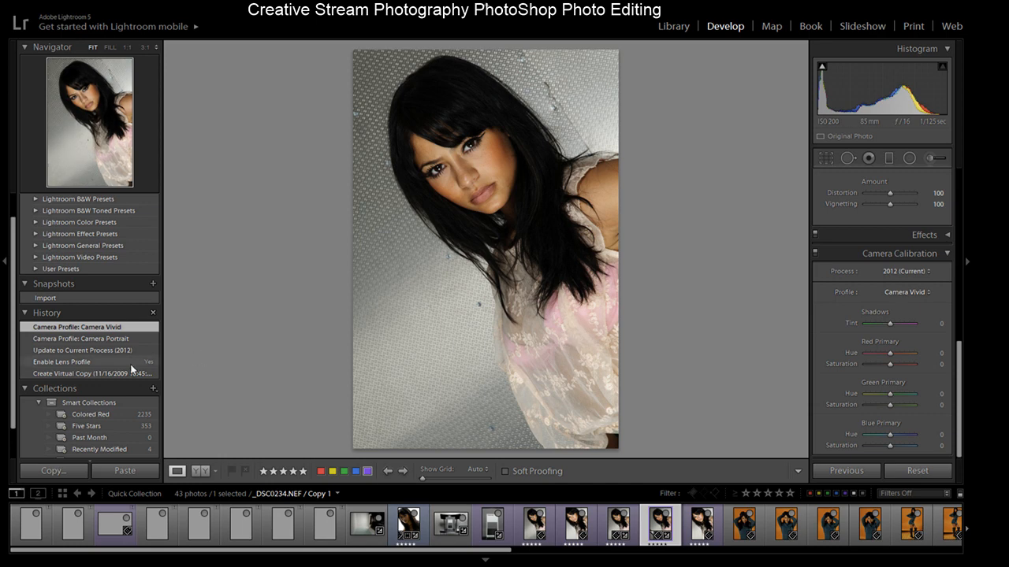
pyautogui.click(99, 350)
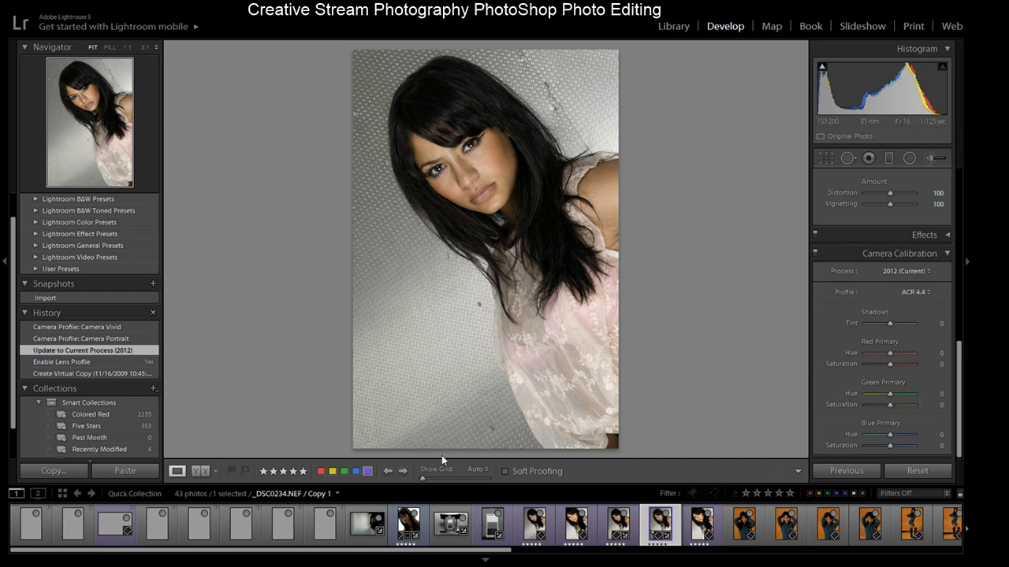
# - Crop the virtual copy tighter around the model with the As Shot aspect locked, and apply the crop
pyautogui.click(824, 157)
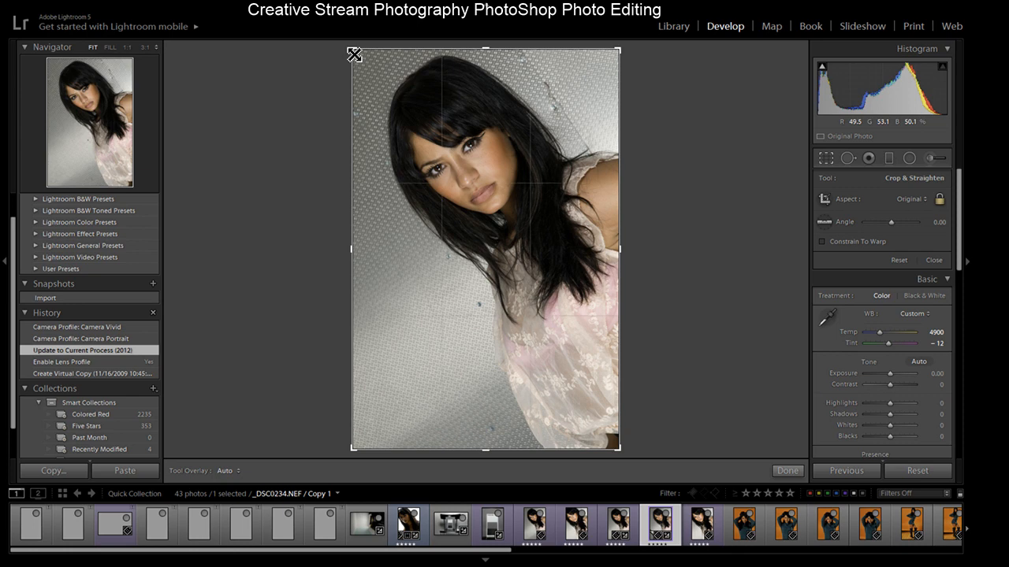
pyautogui.moveTo(354, 55); pyautogui.dragTo(361, 63)
pyautogui.moveTo(504, 106); pyautogui.dragTo(468, 124)
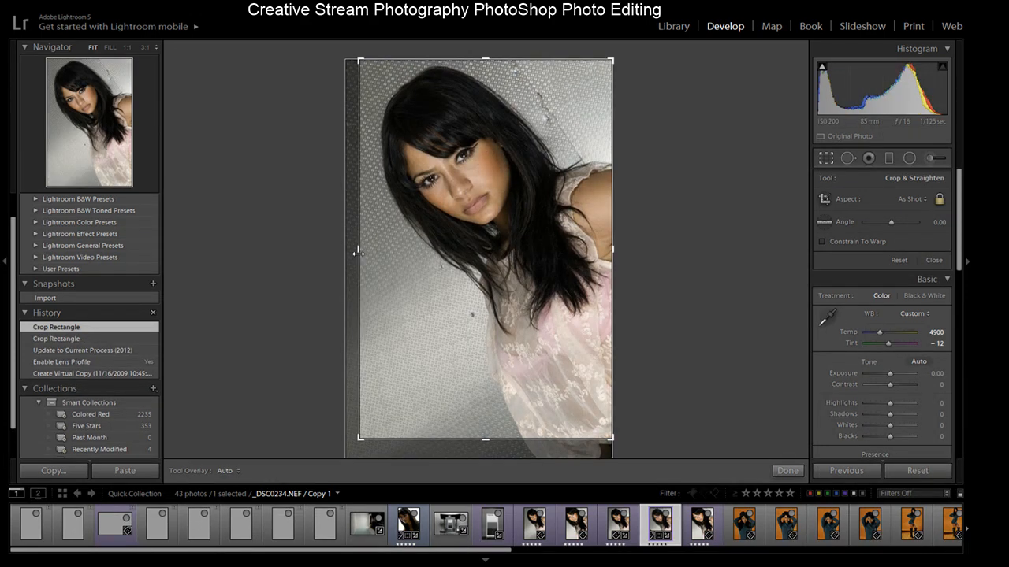
pyautogui.moveTo(359, 250); pyautogui.dragTo(372, 247)
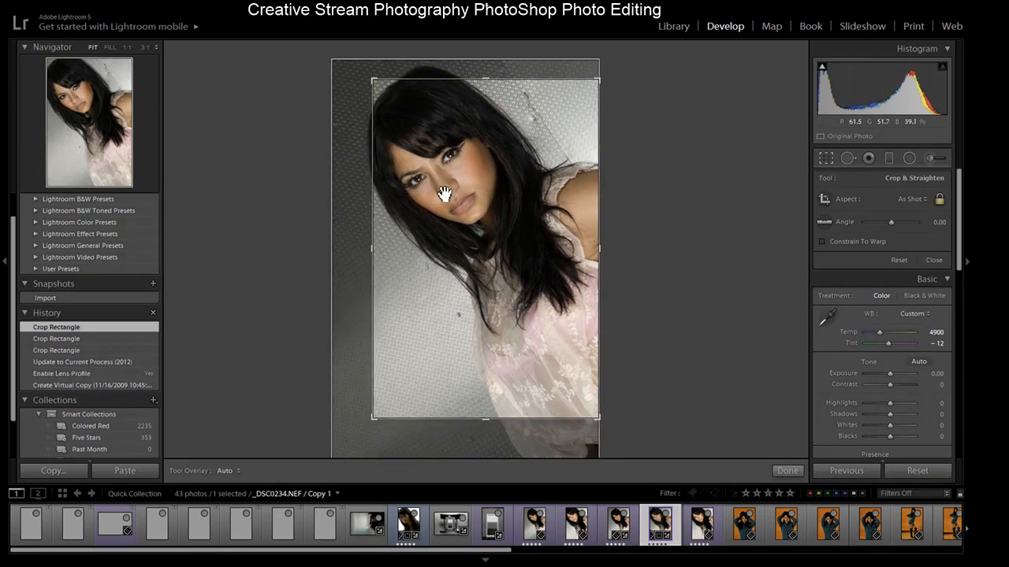
pyautogui.moveTo(441, 202); pyautogui.dragTo(410, 166)
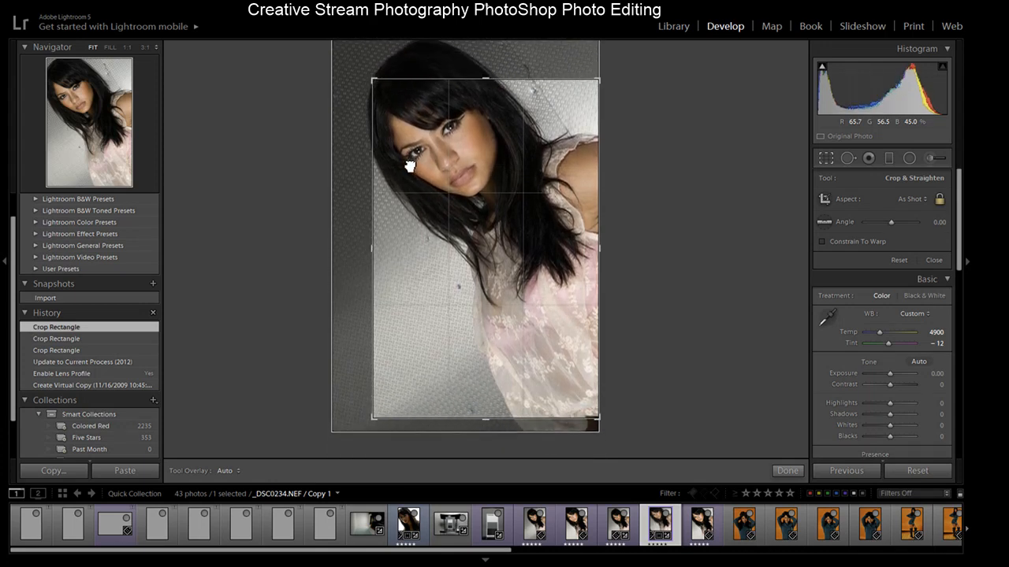
pyautogui.moveTo(371, 244); pyautogui.dragTo(384, 249)
pyautogui.moveTo(507, 194); pyautogui.dragTo(518, 221)
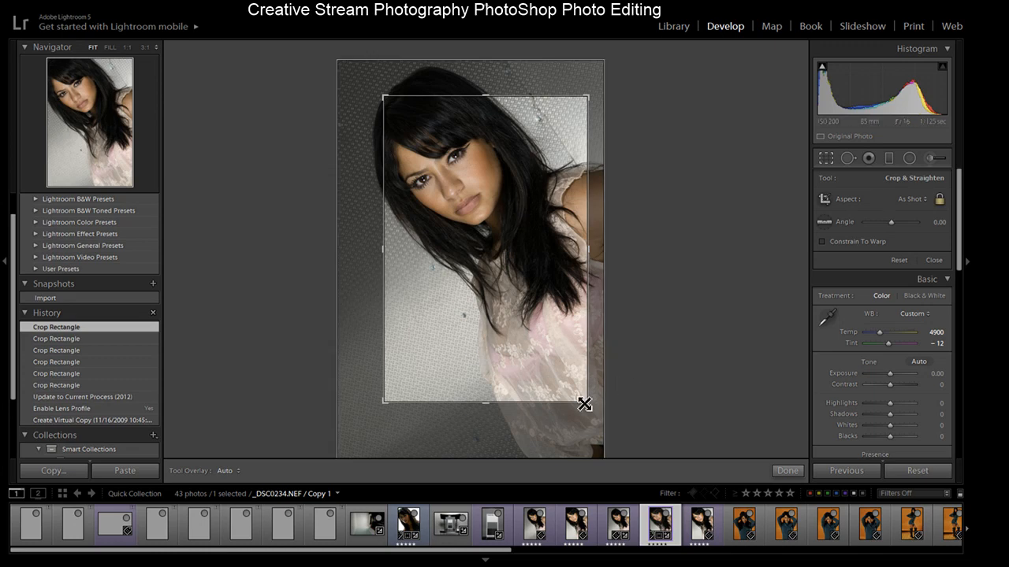
pyautogui.moveTo(591, 406); pyautogui.dragTo(612, 423)
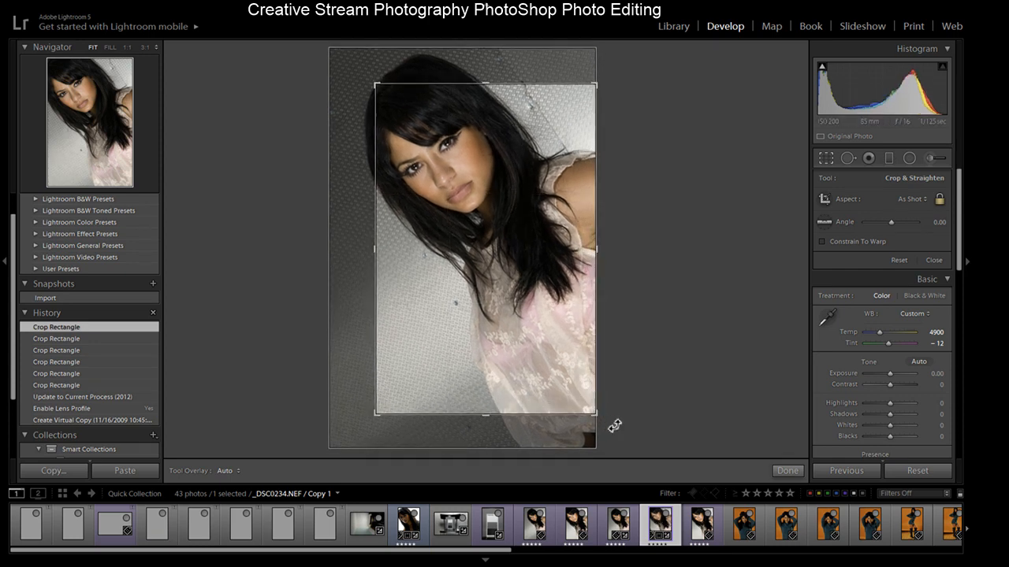
pyautogui.click(787, 471)
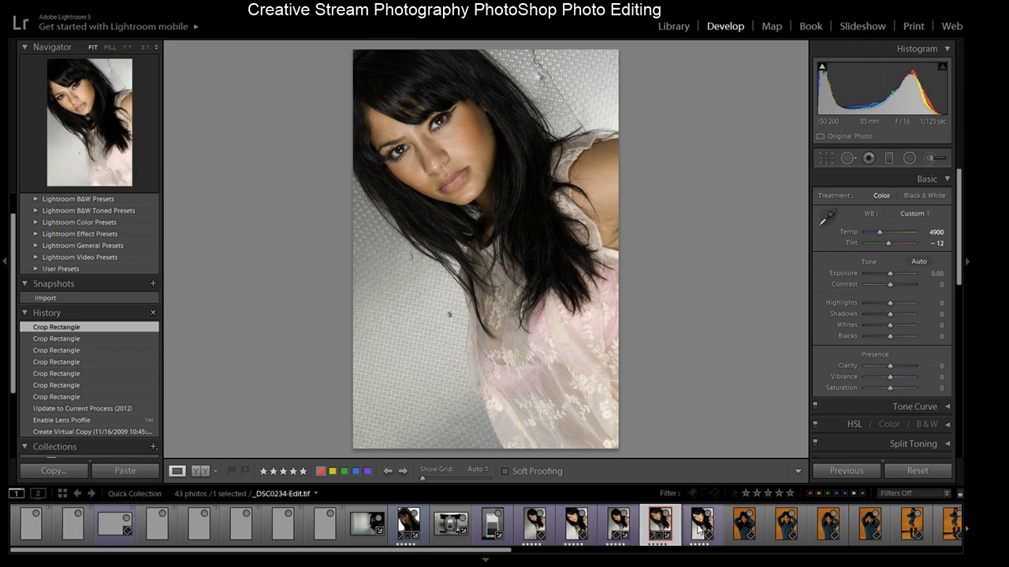
# - Select the original portrait _DSC0234.NEF and review its history states
pyautogui.click(699, 527)
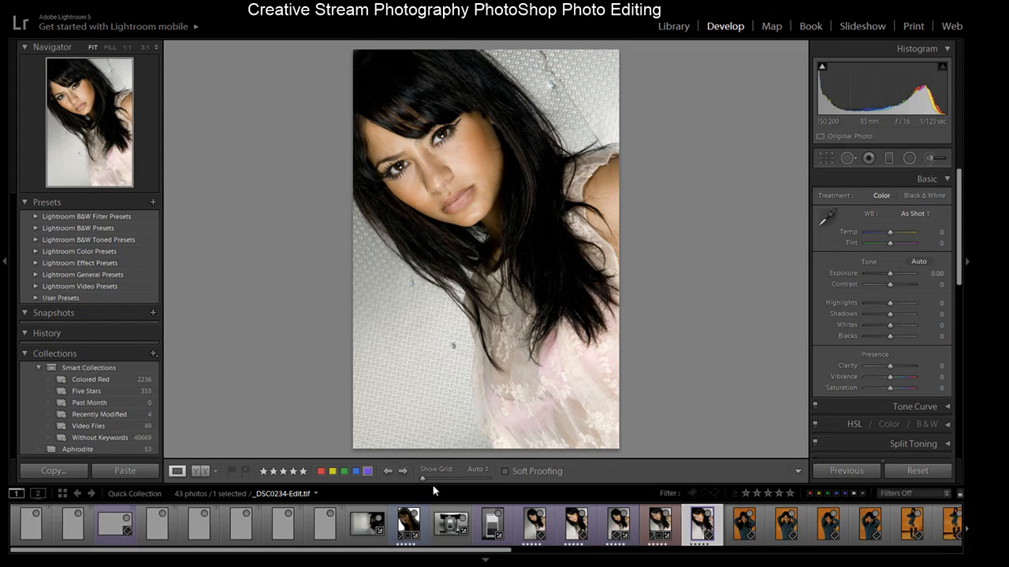
pyautogui.click(23, 334)
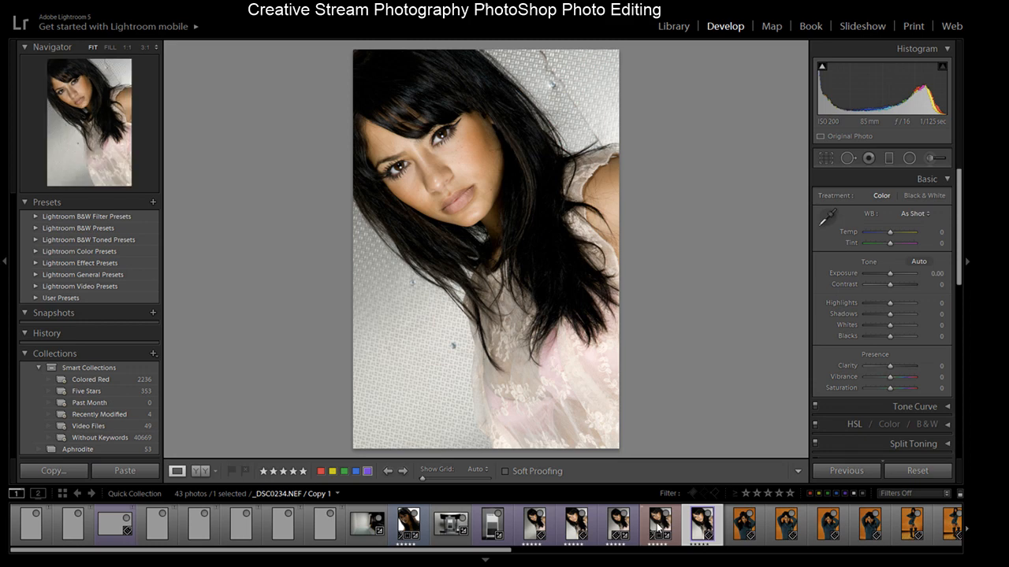
pyautogui.click(618, 524)
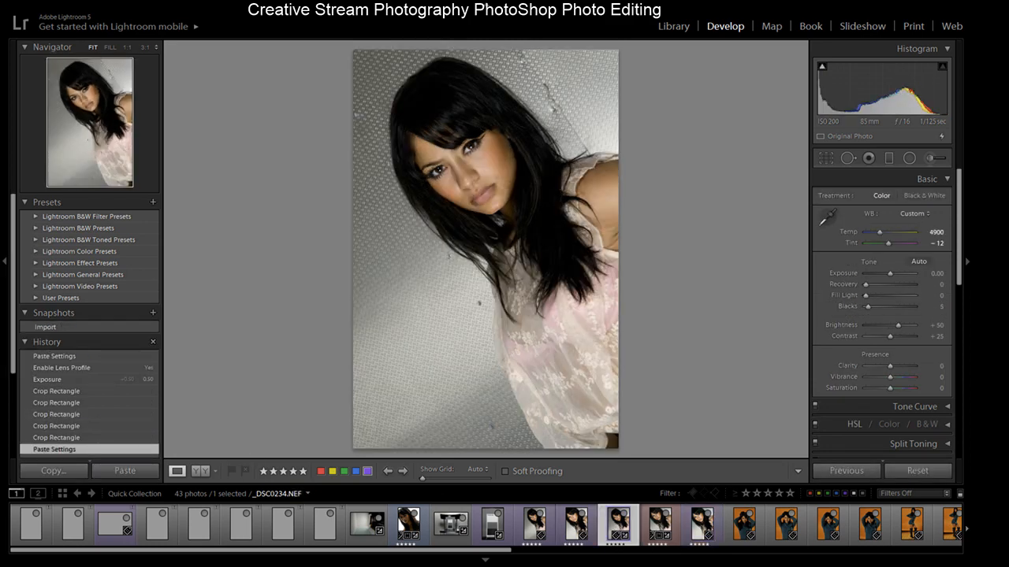
pyautogui.scroll(-2, 22, 390)
pyautogui.scroll(-1, 32, 394)
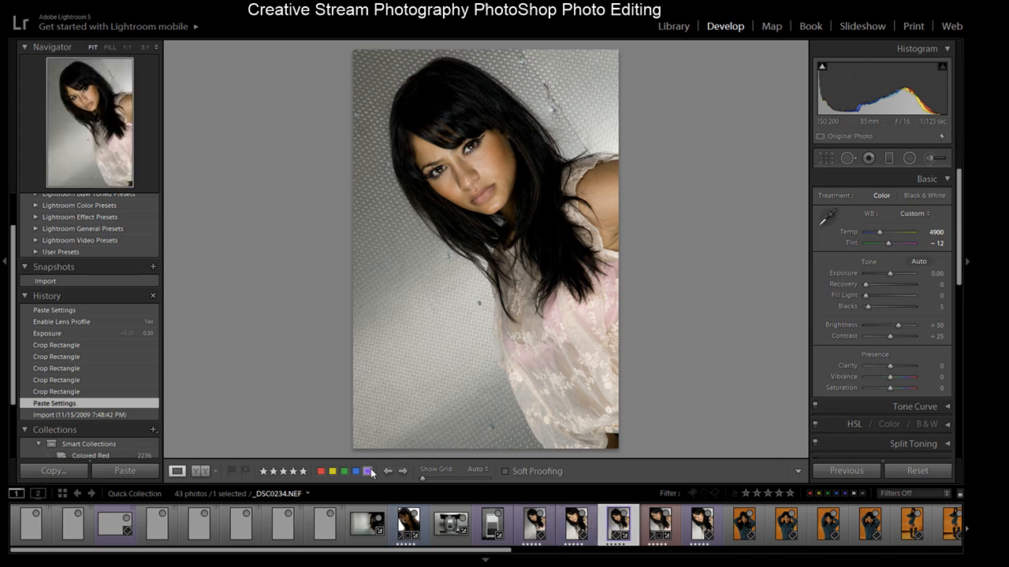
# - Give the original portrait a yellow color label and step back to its first Crop Rectangle history state
pyautogui.click(333, 472)
pyautogui.click(74, 345)
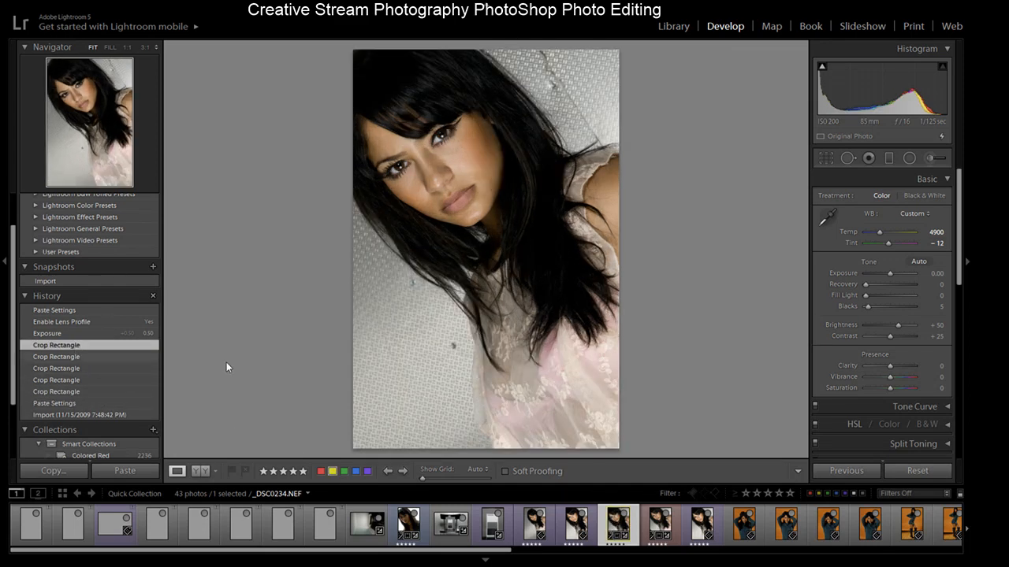
# - Switch between the virtual copy and the original portrait to compare them, checking the Camera Calibration settings
pyautogui.click(701, 535)
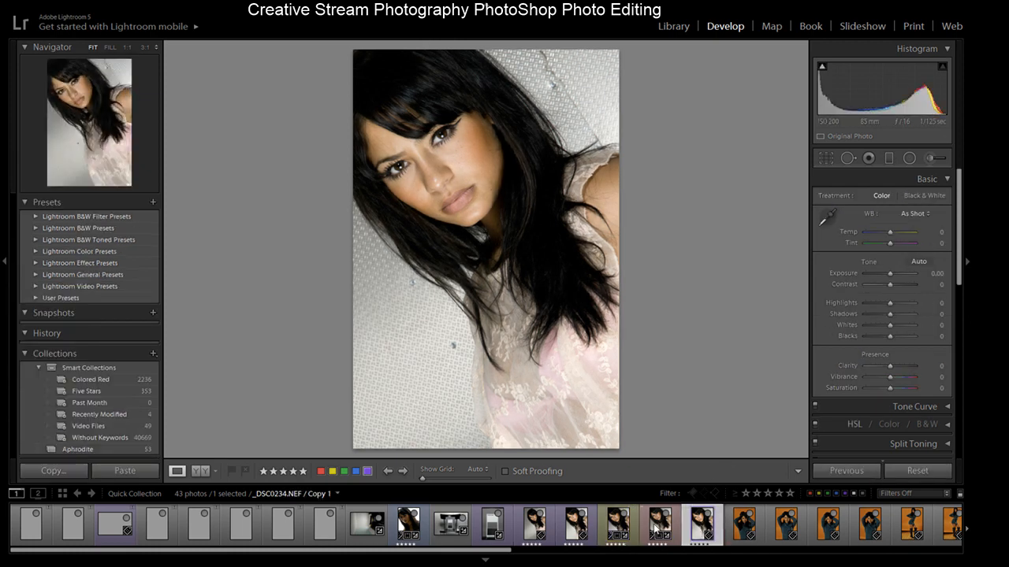
pyautogui.click(657, 529)
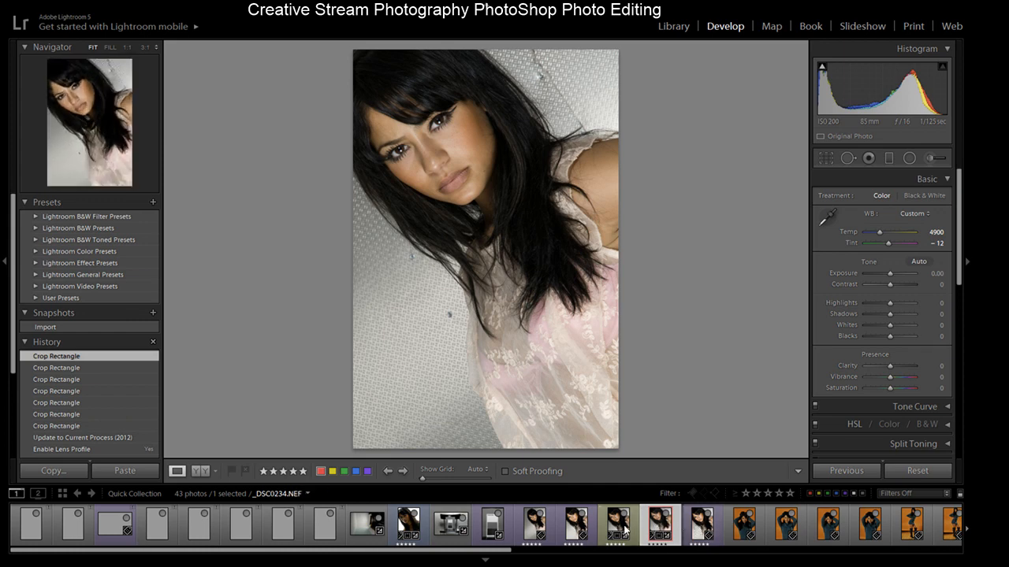
pyautogui.click(621, 527)
pyautogui.click(657, 532)
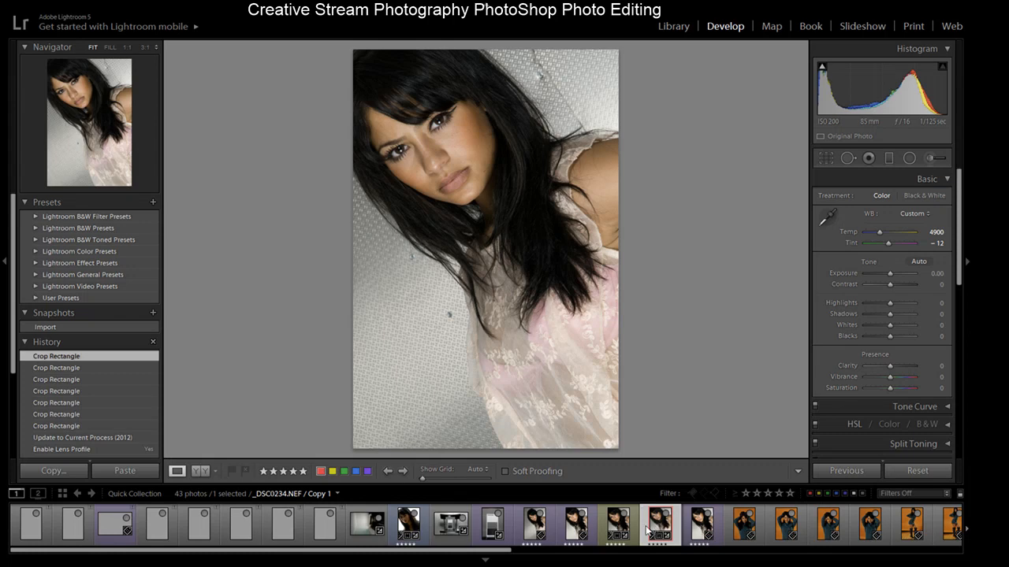
pyautogui.click(621, 526)
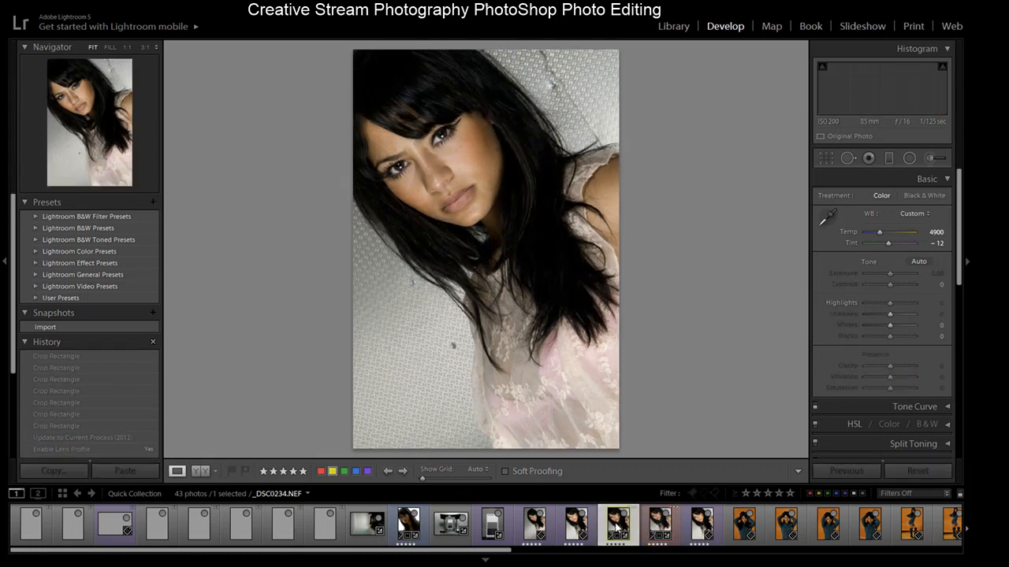
pyautogui.click(659, 533)
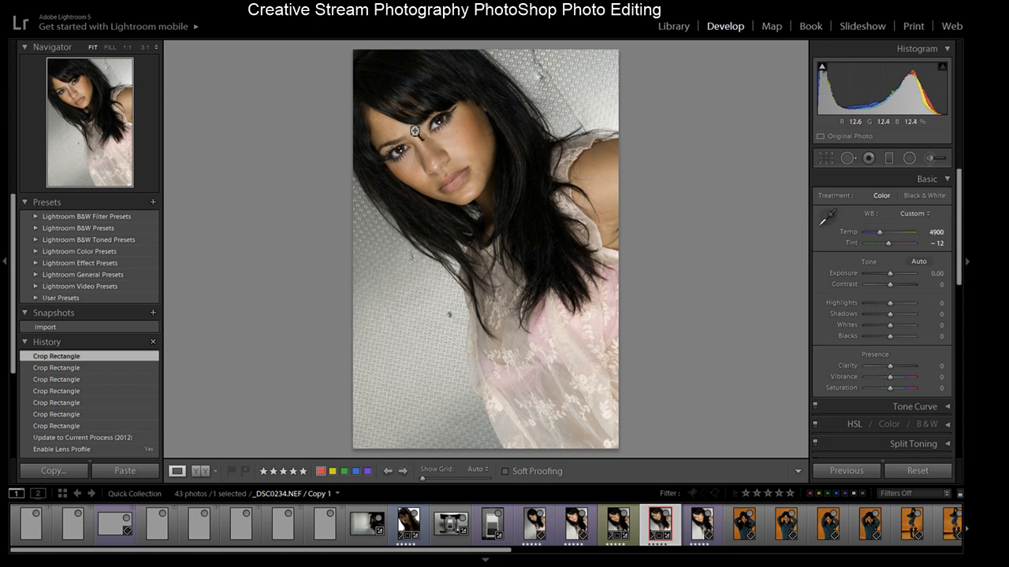
pyautogui.click(642, 538)
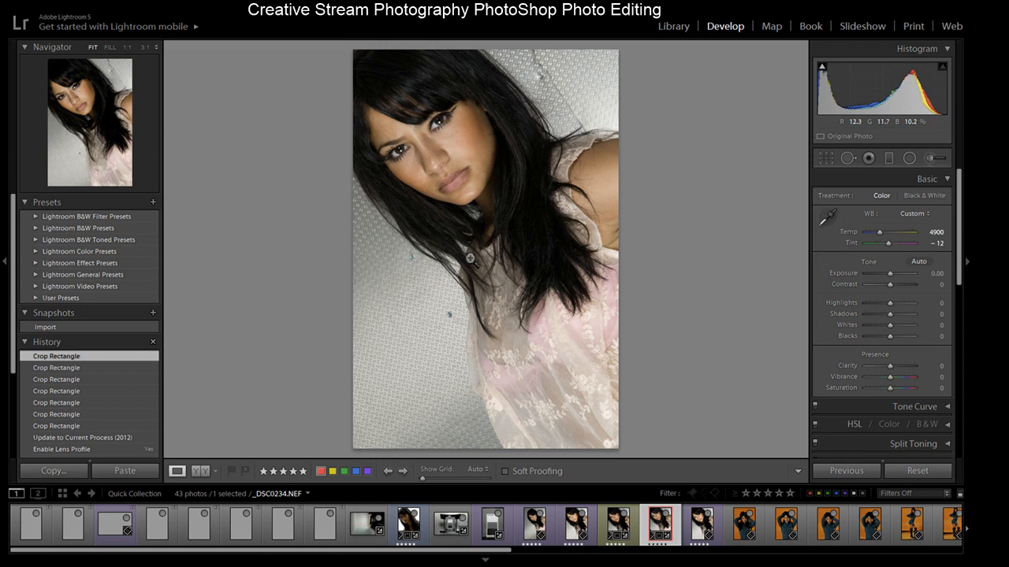
pyautogui.moveTo(957, 192); pyautogui.dragTo(926, 368)
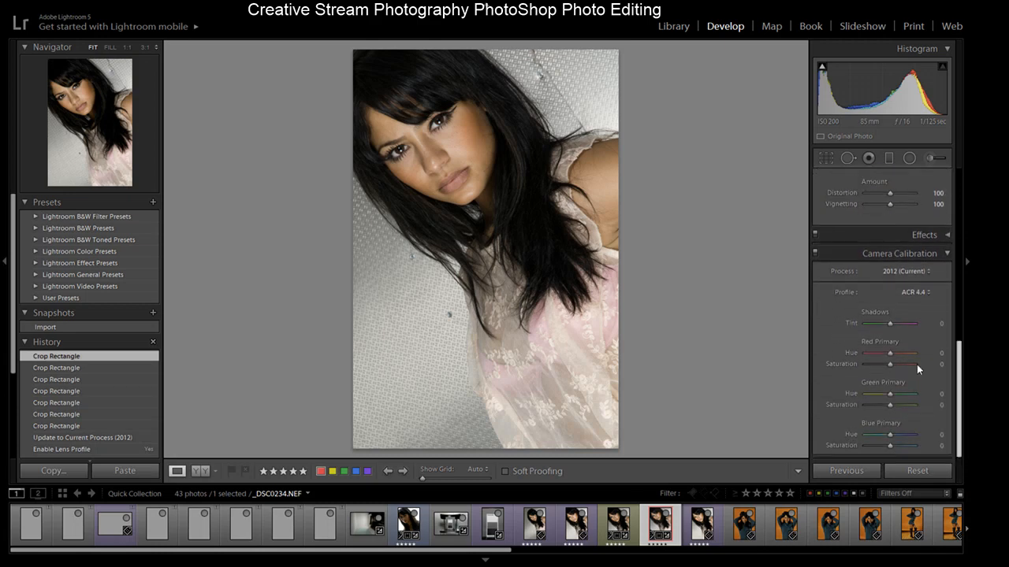
pyautogui.scroll(10, 934, 315)
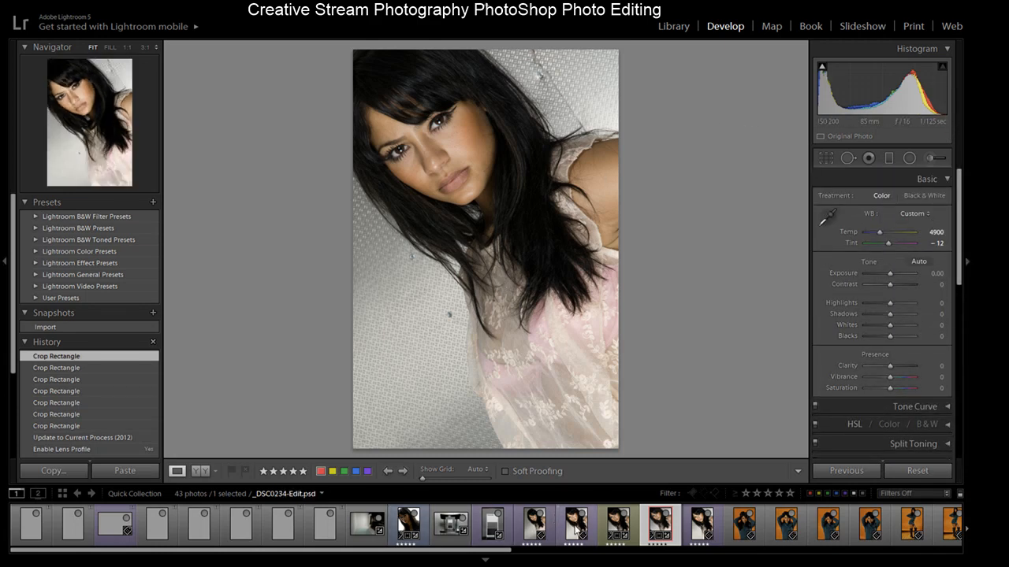
# - Select the original portrait and restore its Exposure history state
pyautogui.click(620, 527)
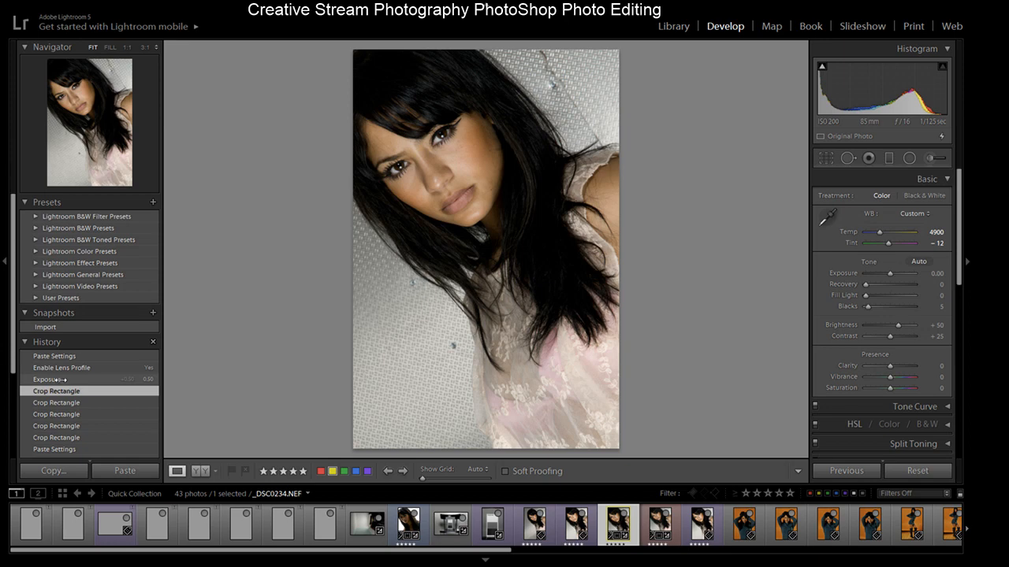
pyautogui.click(60, 380)
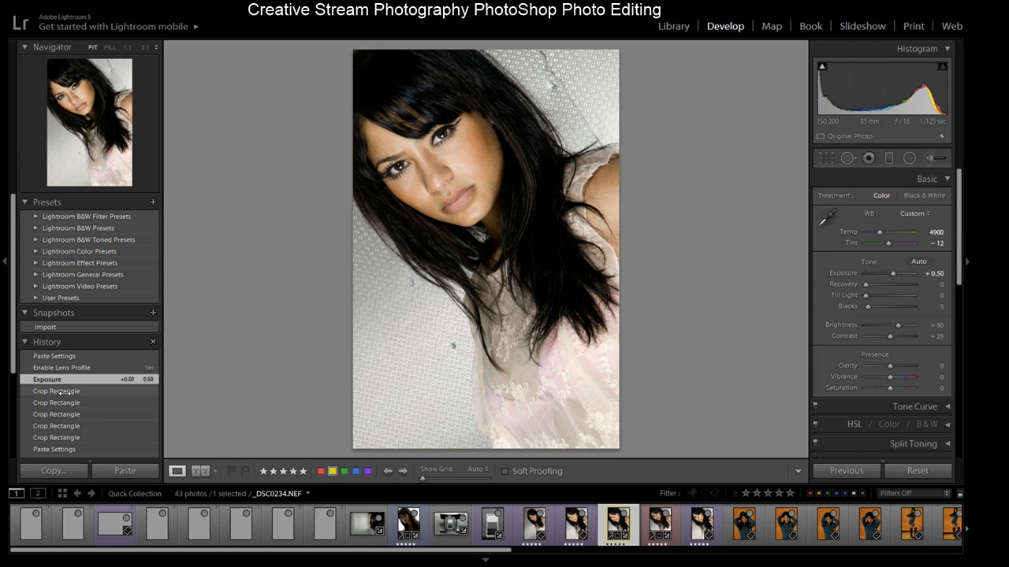
# - Switch between the original and the virtual copy again to compare their exposure
pyautogui.click(661, 526)
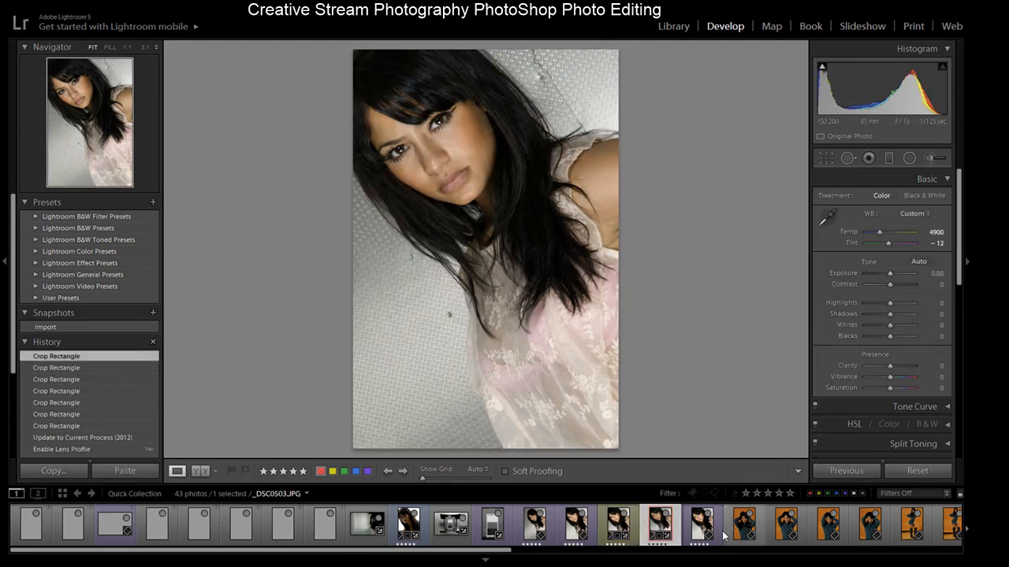
pyautogui.click(623, 526)
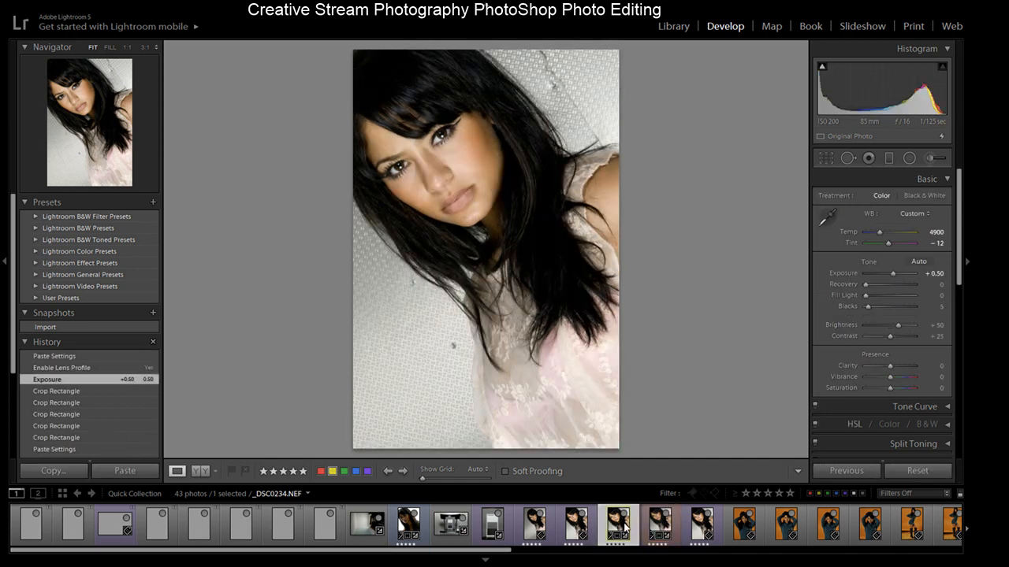
pyautogui.click(661, 527)
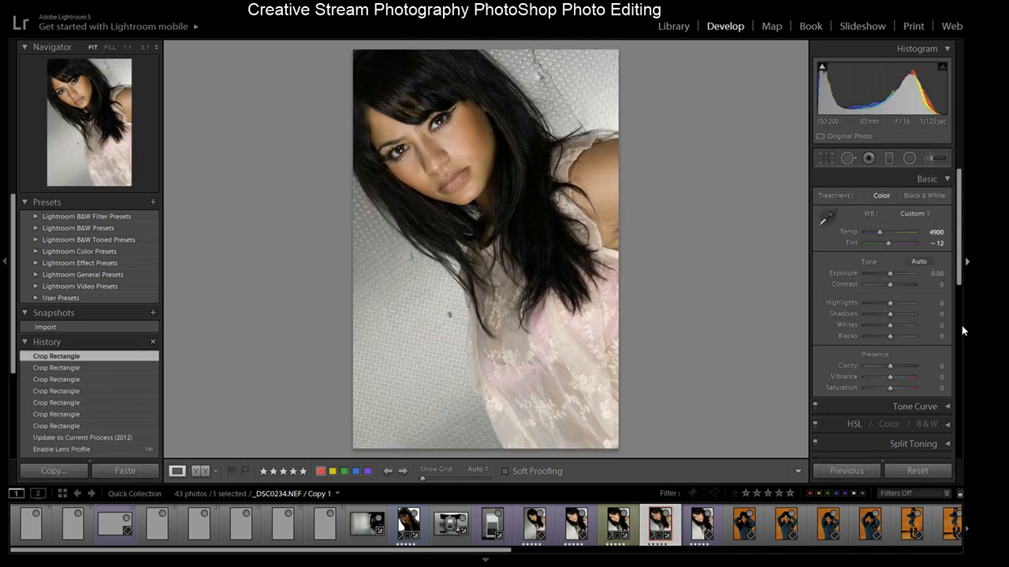
# - Nudge the virtual copy's exposure slider, then step back to the previous Crop Rectangle history state
pyautogui.moveTo(889, 272); pyautogui.dragTo(891, 273)
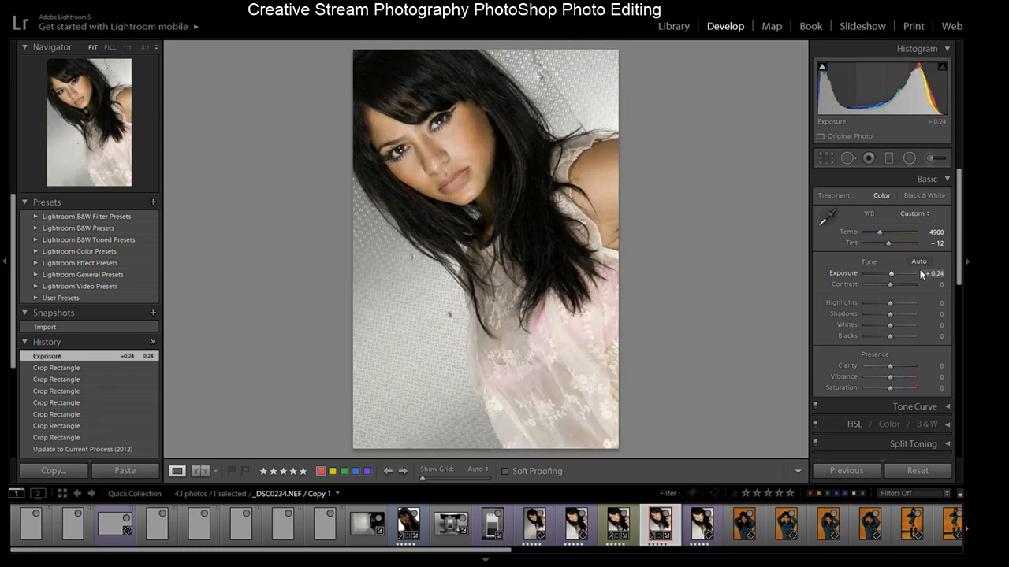
pyautogui.click(56, 368)
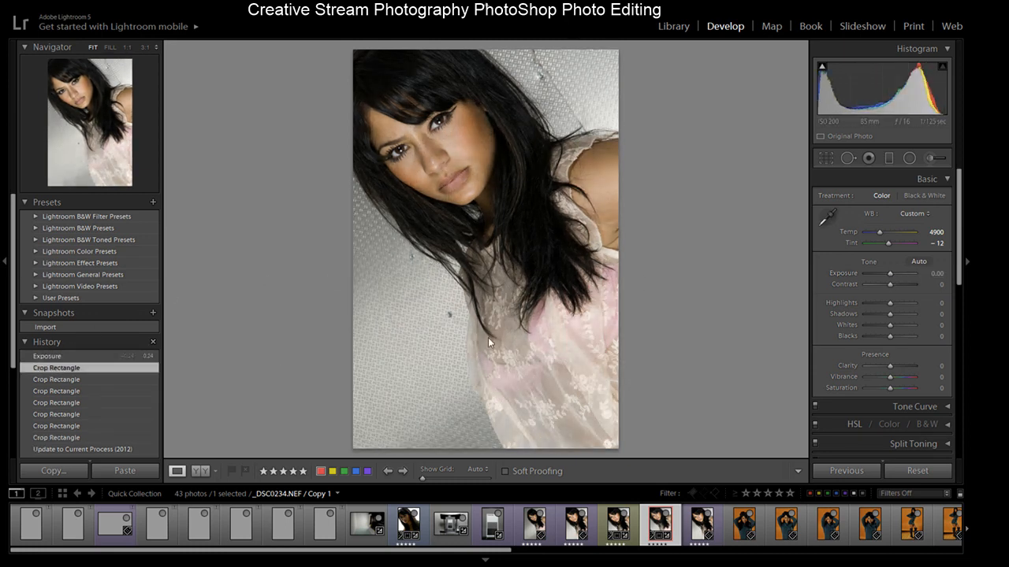
# - Set the virtual copy's exposure to +0.50
pyautogui.click(938, 274)
pyautogui.write('.5')
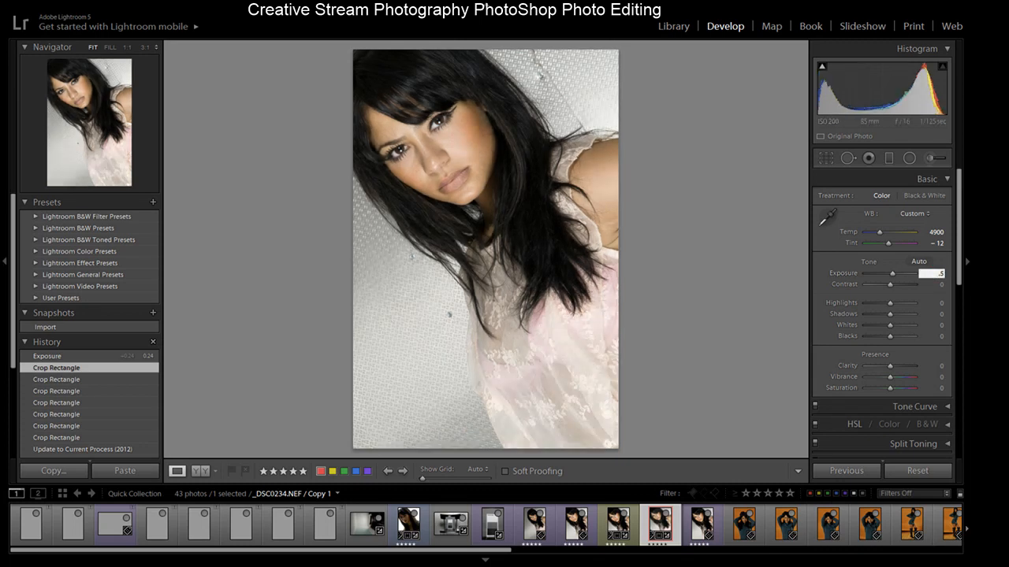
pyautogui.press('Return')
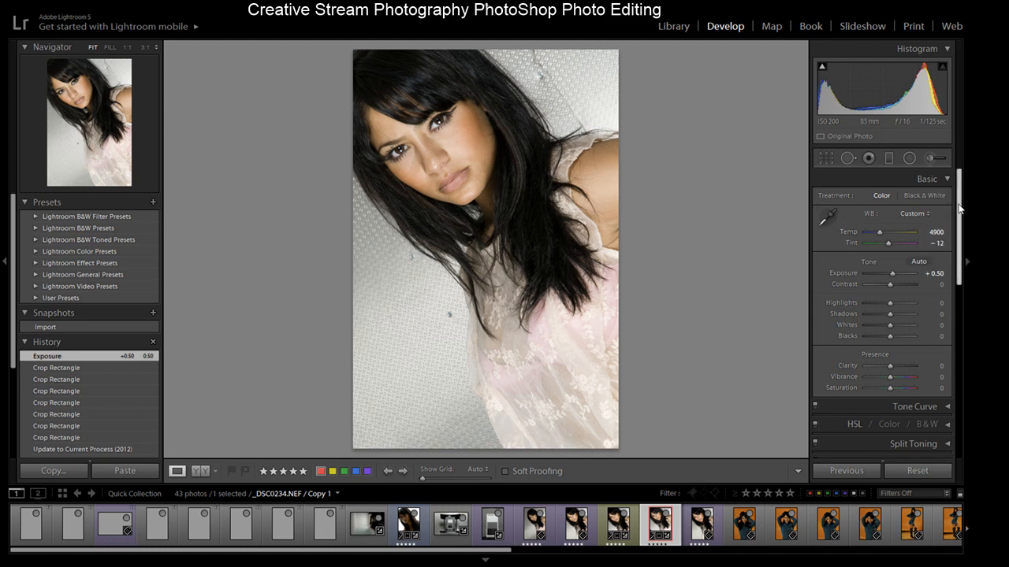
# - Review the virtual copy's Detail and Lens Corrections profile settings
pyautogui.moveTo(960, 206); pyautogui.dragTo(962, 296)
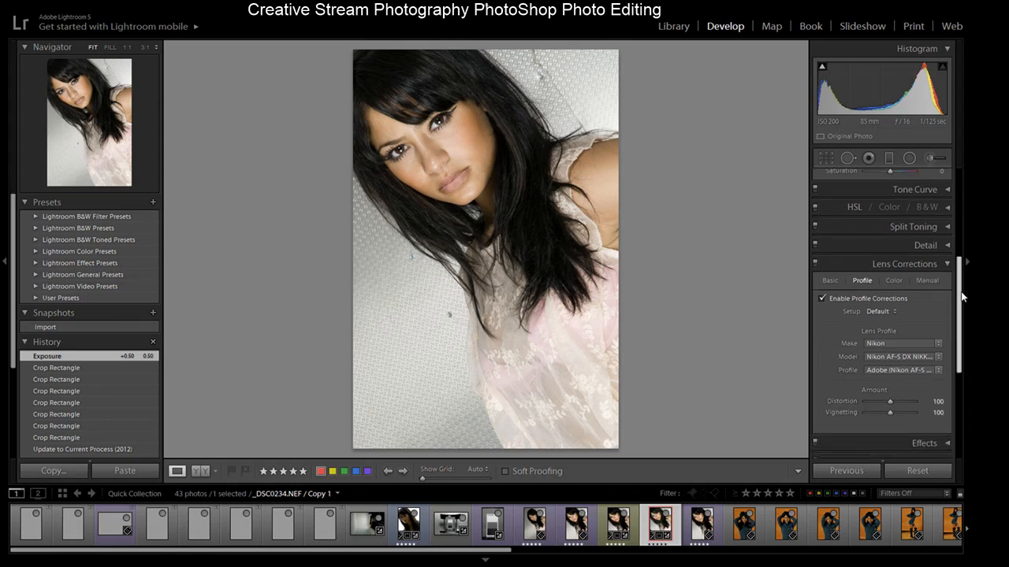
pyautogui.click(945, 246)
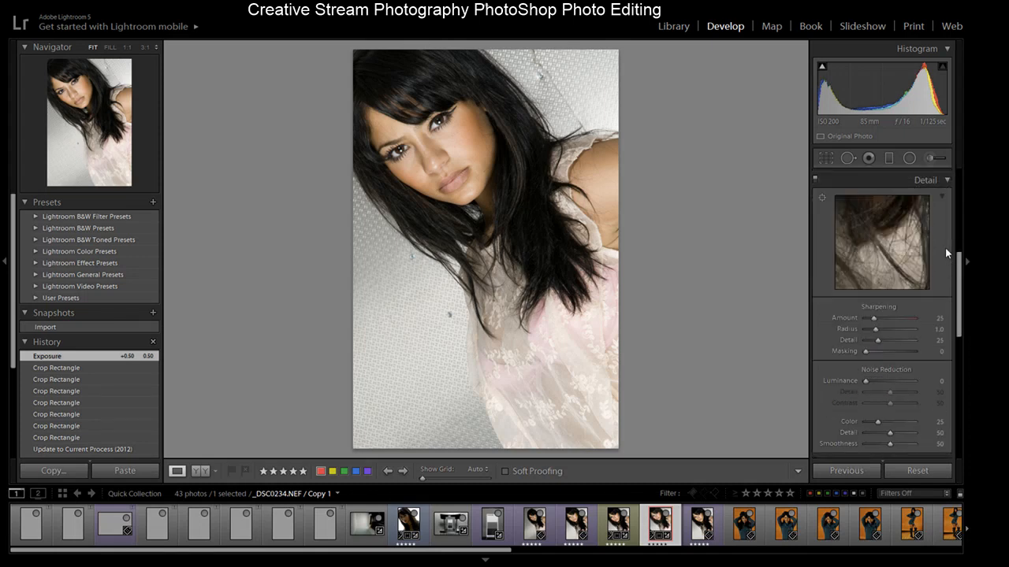
pyautogui.moveTo(959, 290); pyautogui.dragTo(958, 259)
pyautogui.click(939, 283)
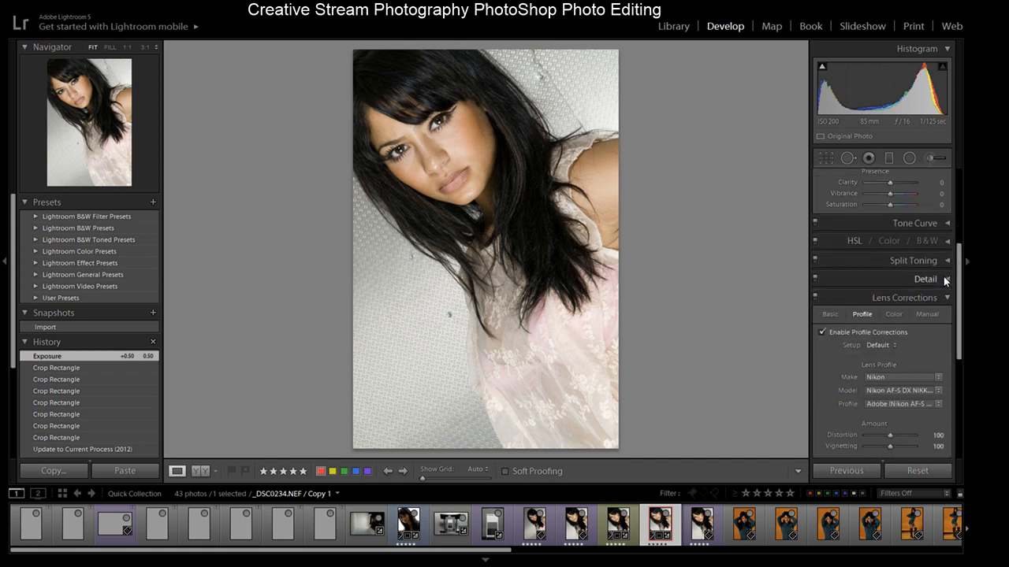
pyautogui.moveTo(959, 284); pyautogui.dragTo(946, 314)
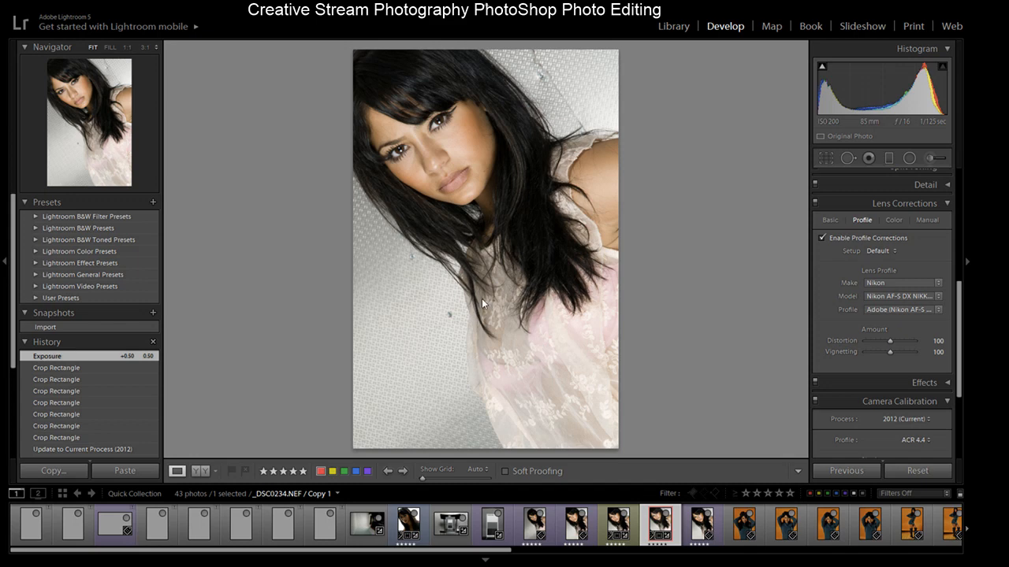
# - Open the virtual copy for editing in Photoshop and zoom to 100% on the model's face
pyautogui.hotkey('ctrl', 'e')
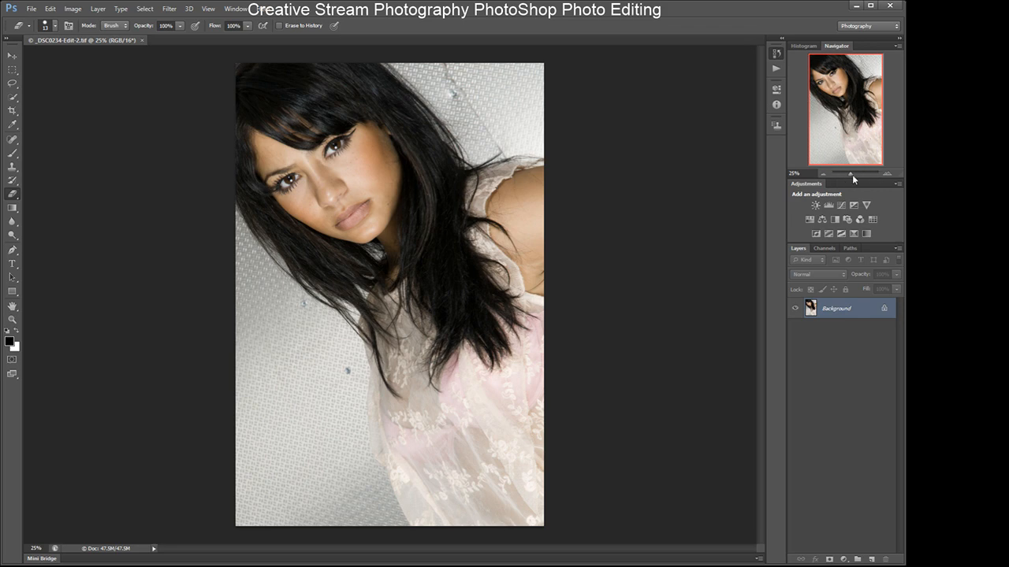
pyautogui.moveTo(851, 173); pyautogui.dragTo(859, 173)
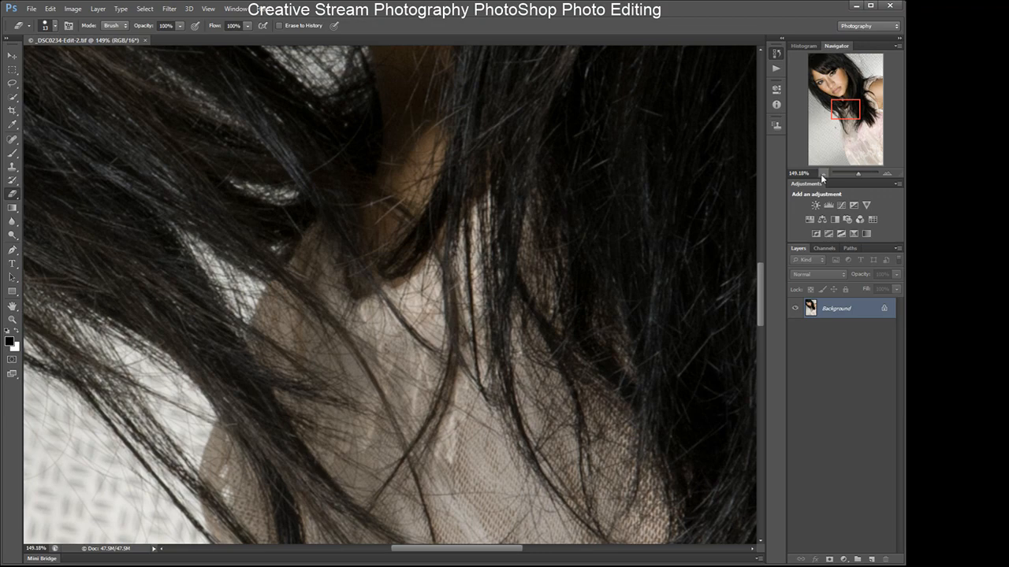
pyautogui.click(822, 173)
pyautogui.moveTo(844, 107); pyautogui.dragTo(828, 78)
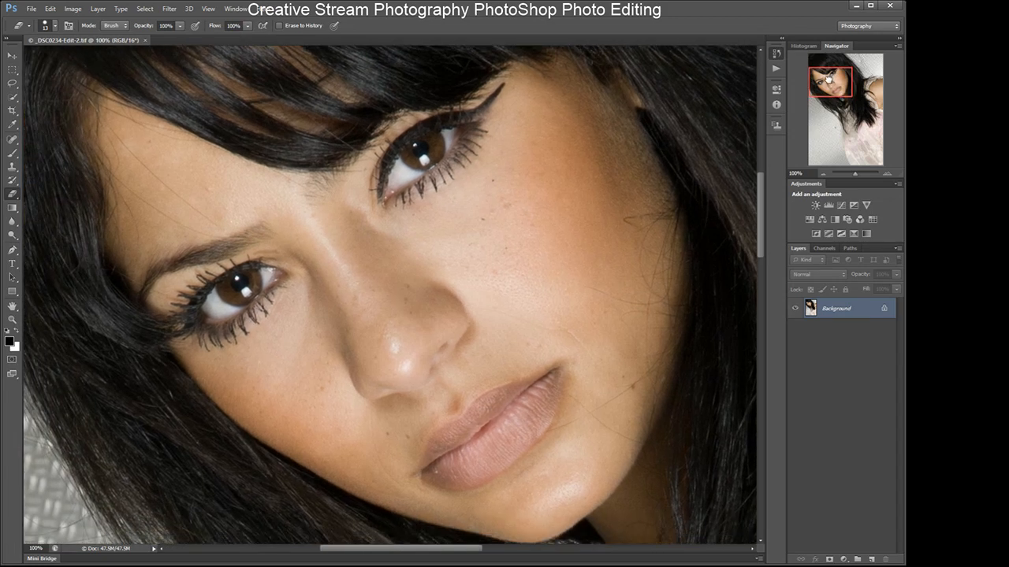
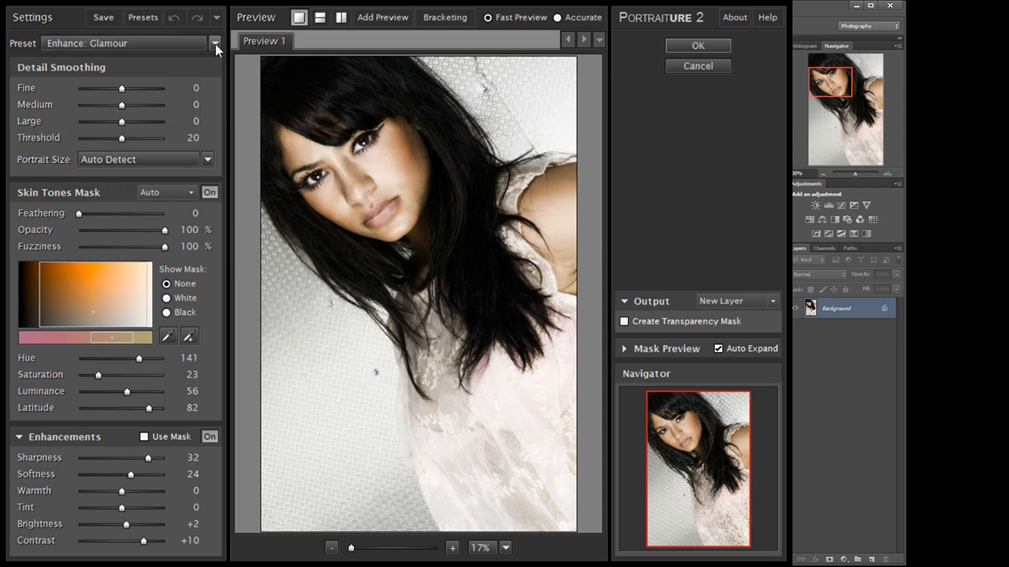
# - Switch the Portraiture preset to Default and examine the skin close up around the lips
pyautogui.click(125, 117)
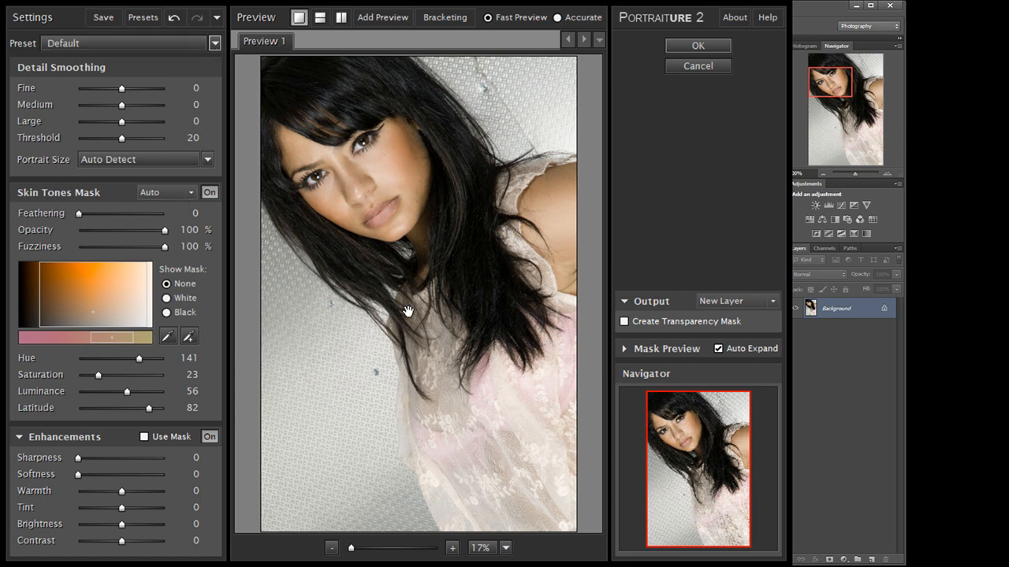
pyautogui.click(451, 548)
pyautogui.click(451, 548)
pyautogui.moveTo(372, 201); pyautogui.dragTo(517, 458)
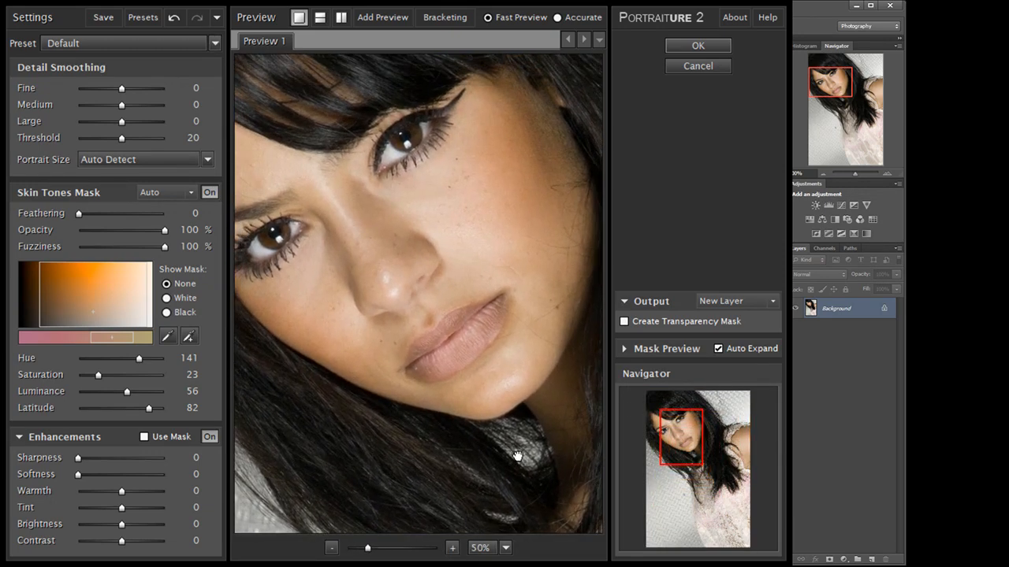
pyautogui.click(452, 548)
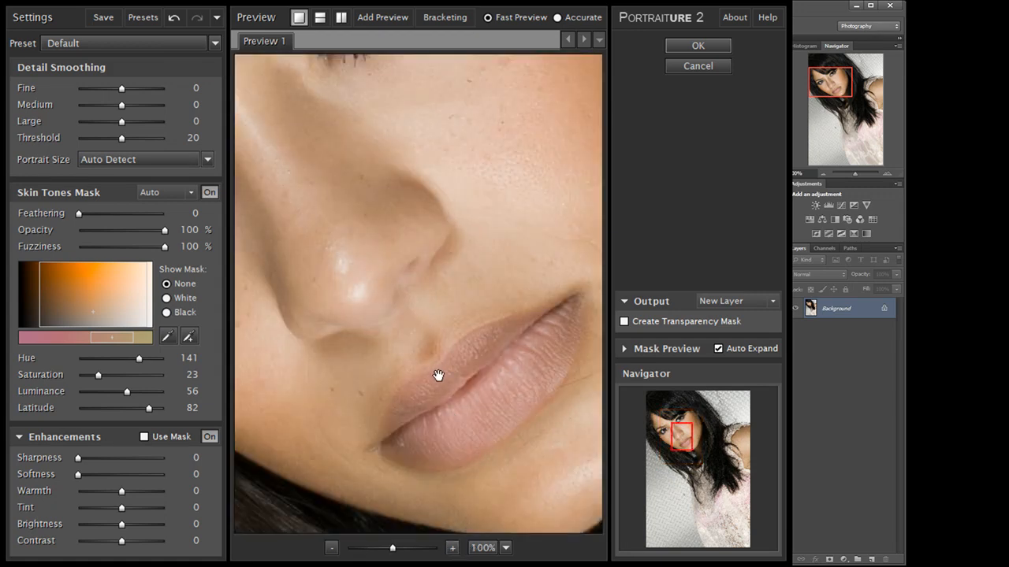
pyautogui.click(332, 548)
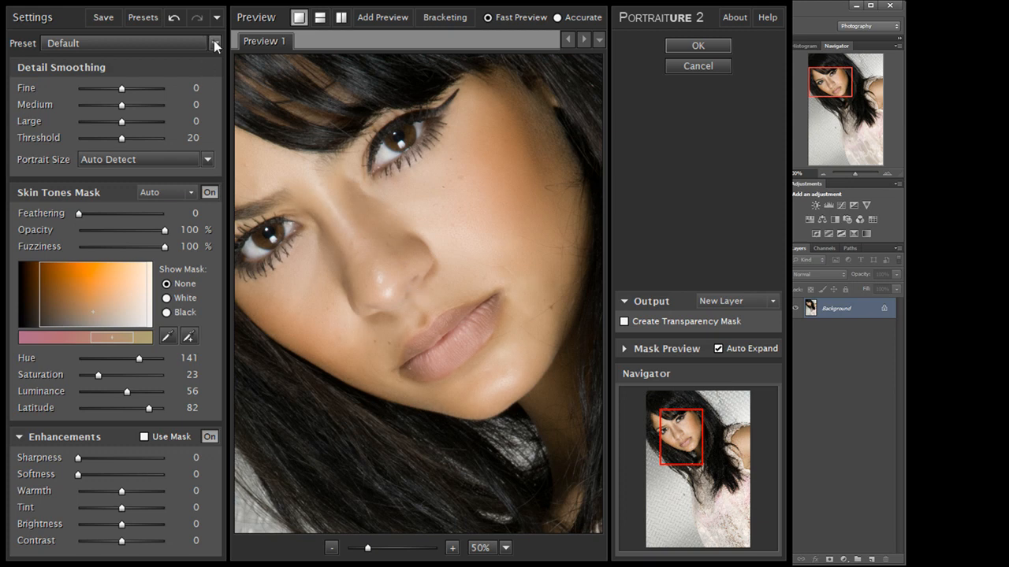
# - Apply the Smoothing: High preset and enable Use Mask for the enhancements
pyautogui.click(156, 244)
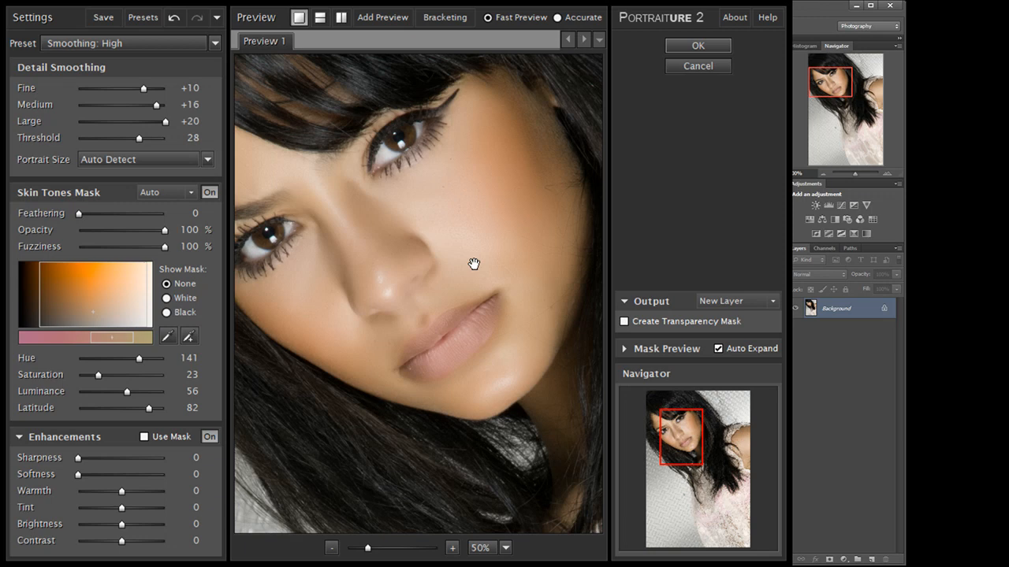
pyautogui.click(144, 437)
pyautogui.click(465, 285)
pyautogui.click(465, 285)
# - Switch the preview to a side-by-side before/after split and widen the Portraiture dialog
pyautogui.click(340, 16)
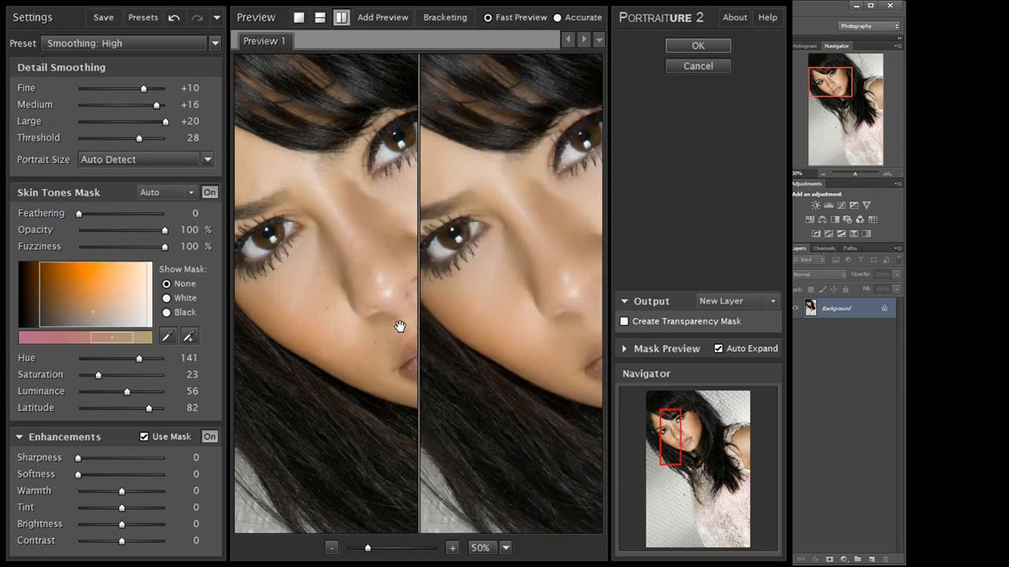
pyautogui.moveTo(791, 236); pyautogui.dragTo(1007, 237)
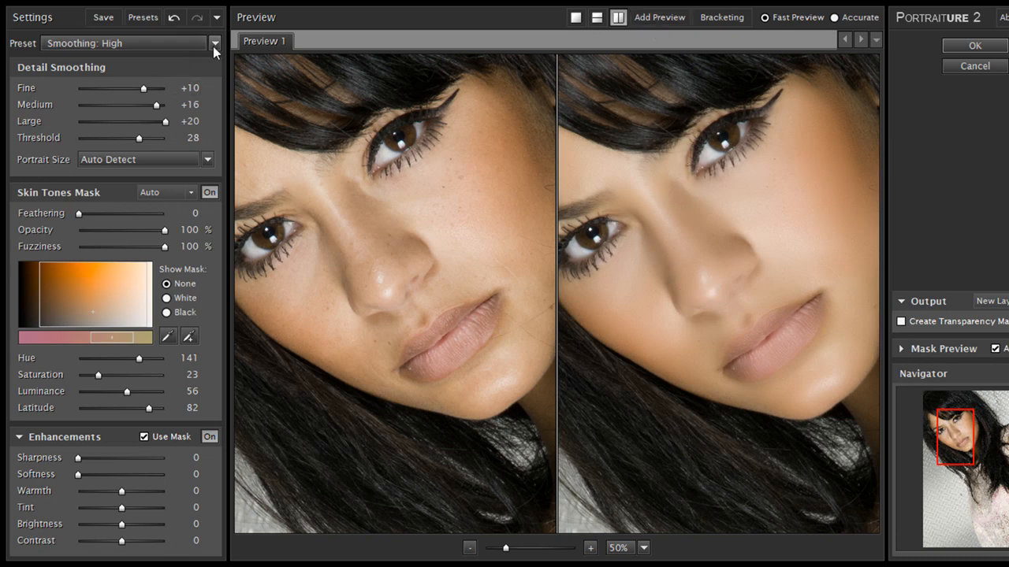
# - Apply the Enhance: Tones preset and compare the face in the split preview
pyautogui.click(143, 322)
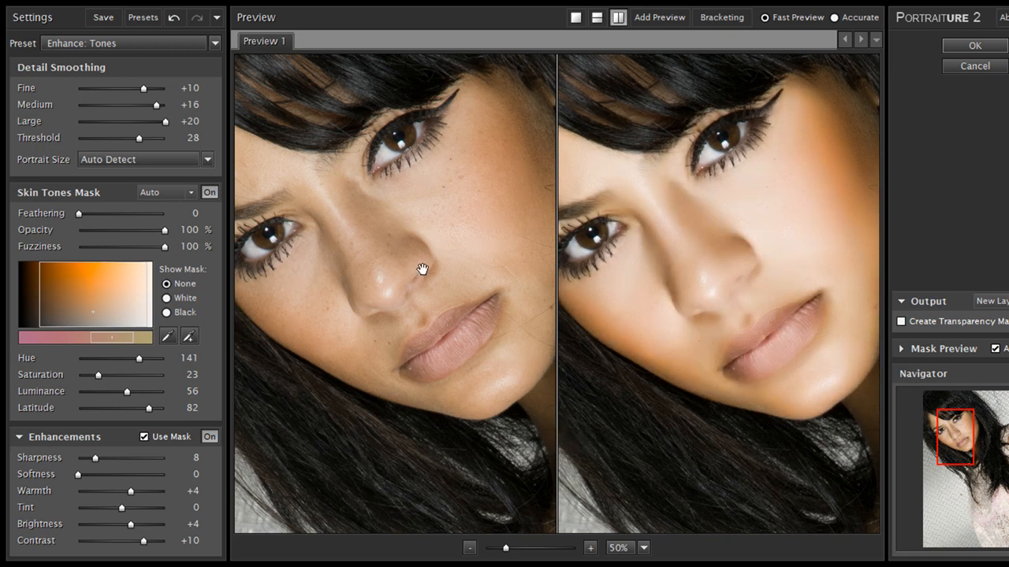
pyautogui.click(766, 276)
pyautogui.moveTo(693, 189); pyautogui.dragTo(712, 307)
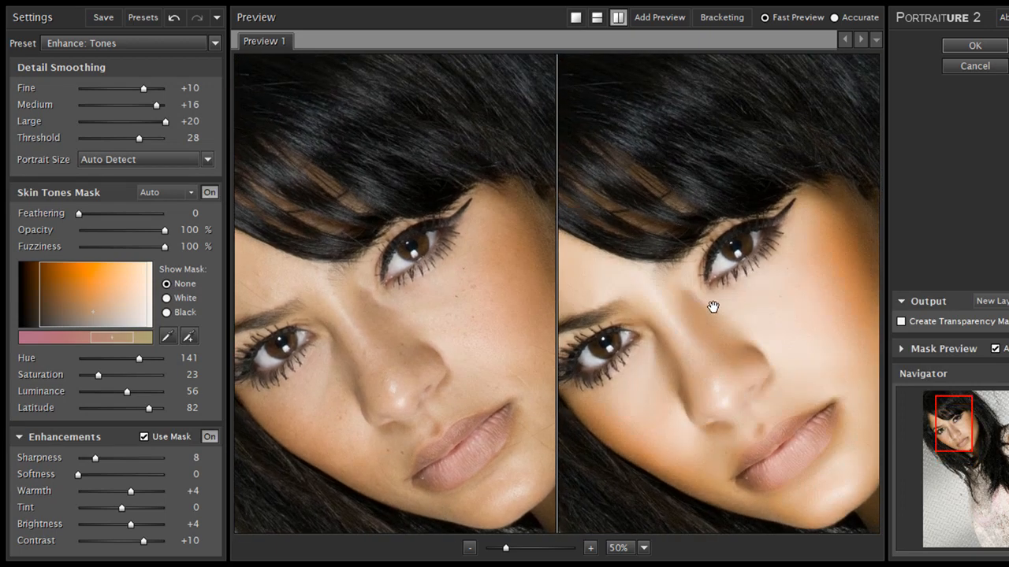
pyautogui.moveTo(706, 226); pyautogui.dragTo(730, 272)
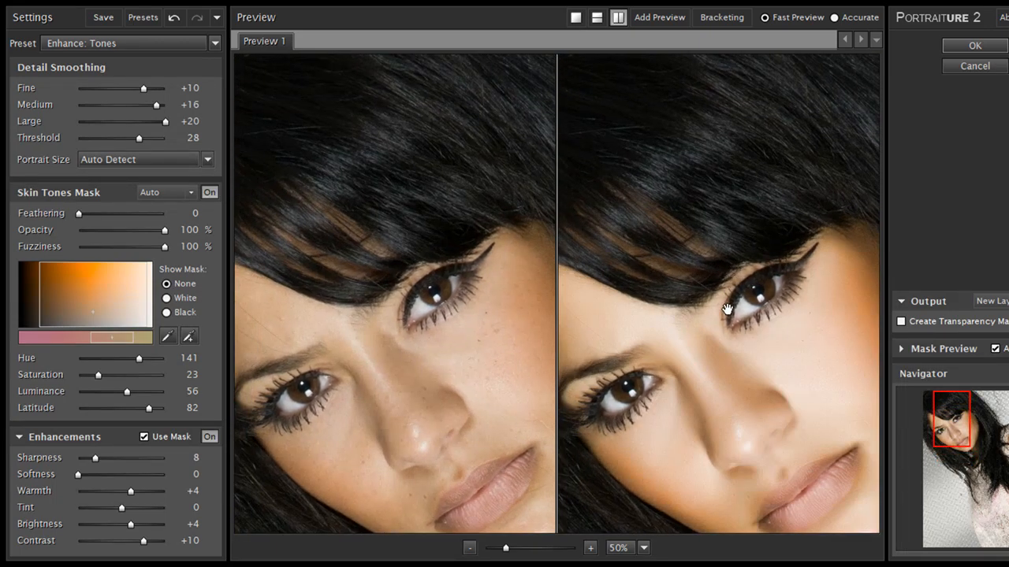
pyautogui.moveTo(730, 434); pyautogui.dragTo(716, 268)
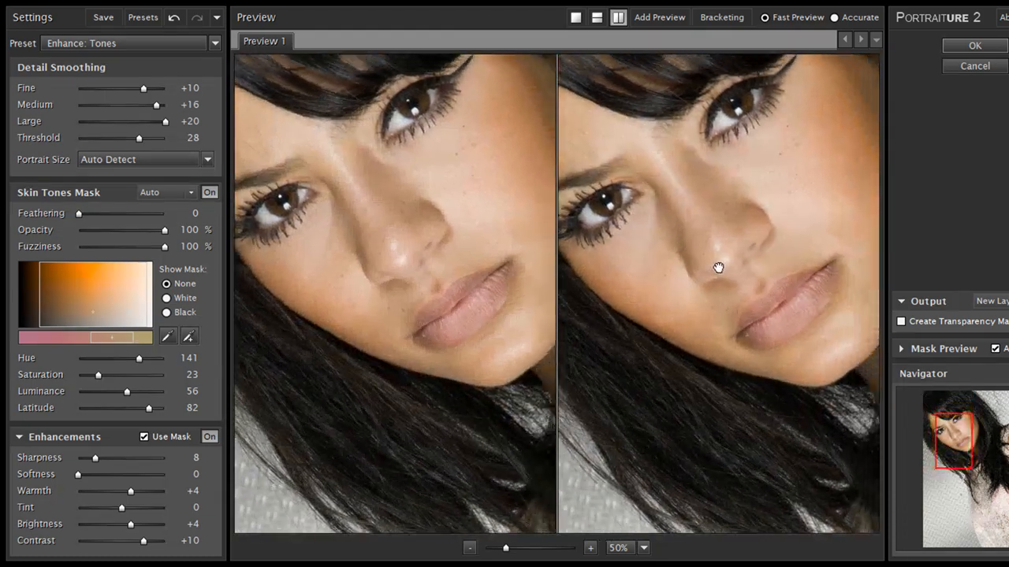
# - Apply the Enhance: Glamour preset, view it at 25%, and enable Use Mask
pyautogui.click(215, 44)
pyautogui.click(163, 284)
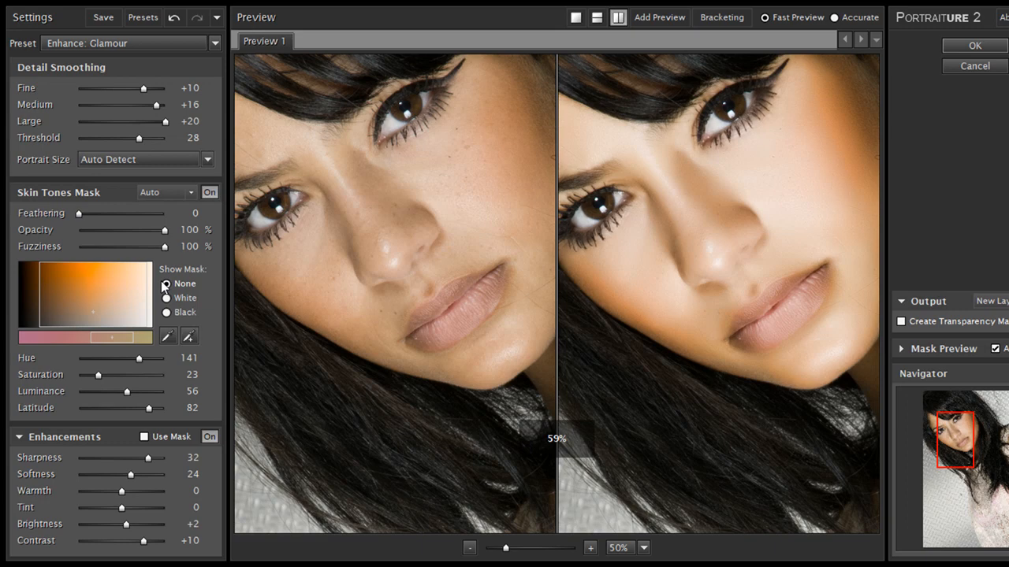
pyautogui.moveTo(713, 201); pyautogui.dragTo(704, 276)
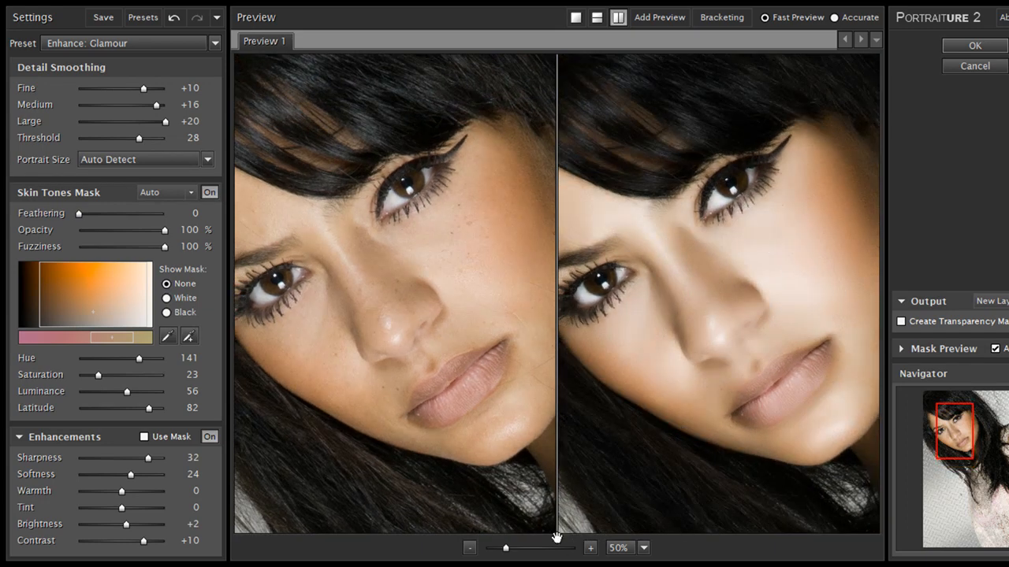
pyautogui.click(469, 546)
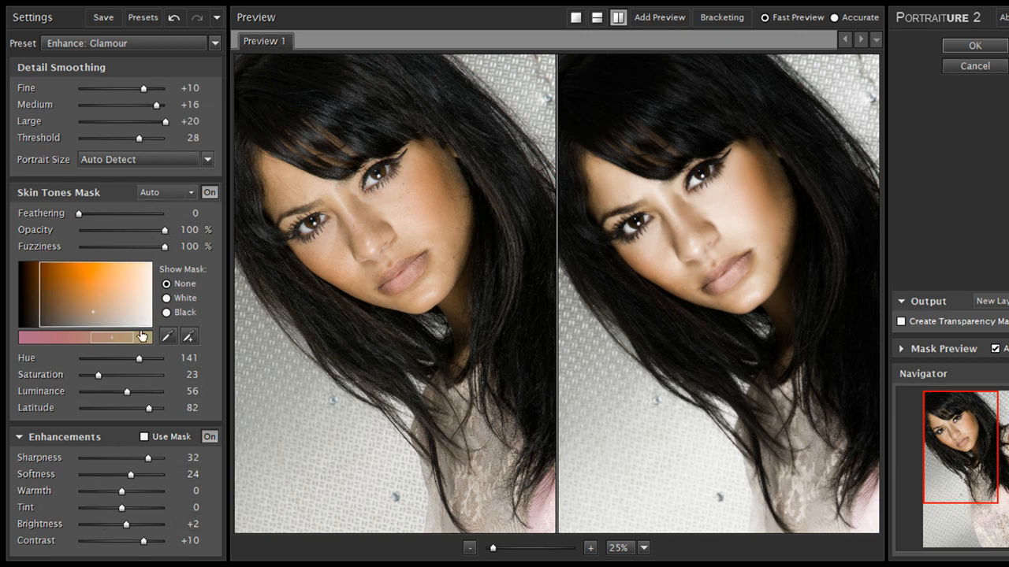
pyautogui.click(144, 436)
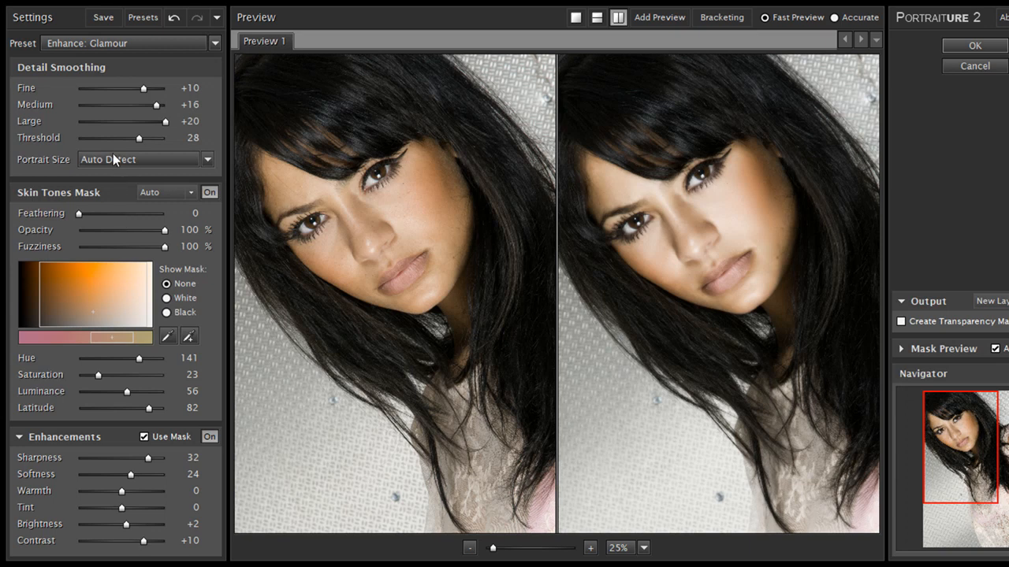
# - Reset the preset to Default, undo it once, and reapply Default
pyautogui.click(104, 115)
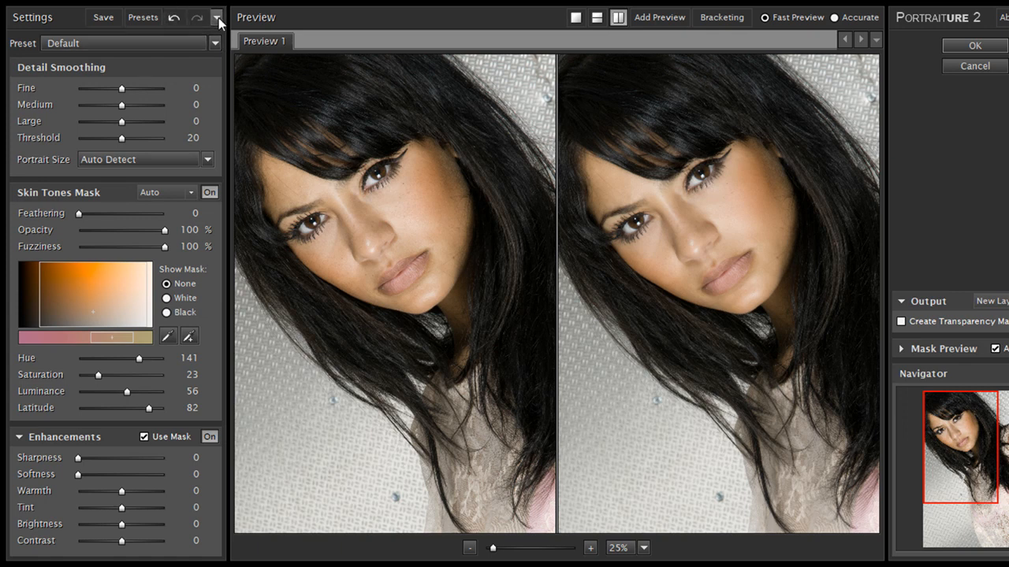
pyautogui.hotkey('ctrl', 'z')
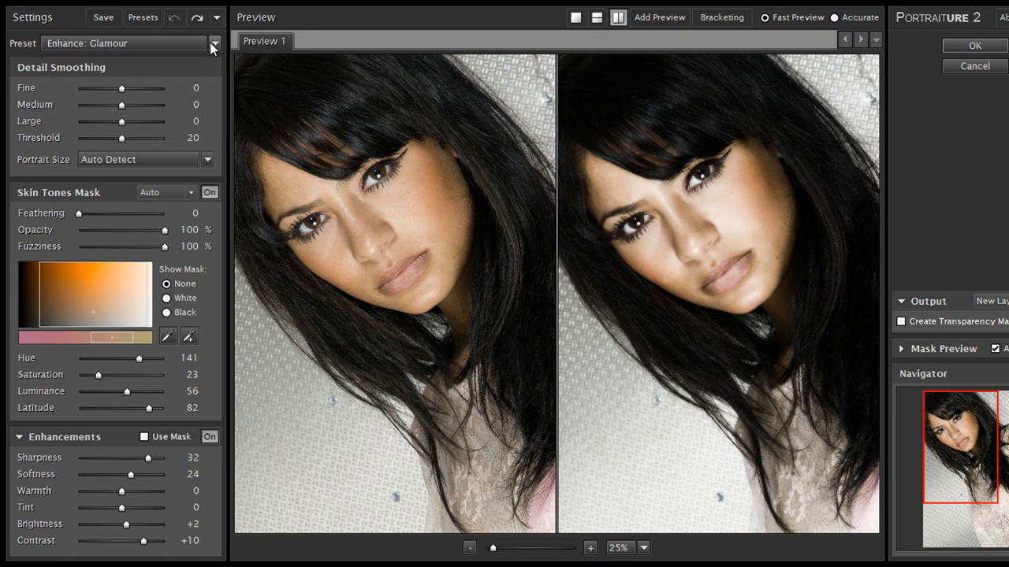
pyautogui.click(117, 123)
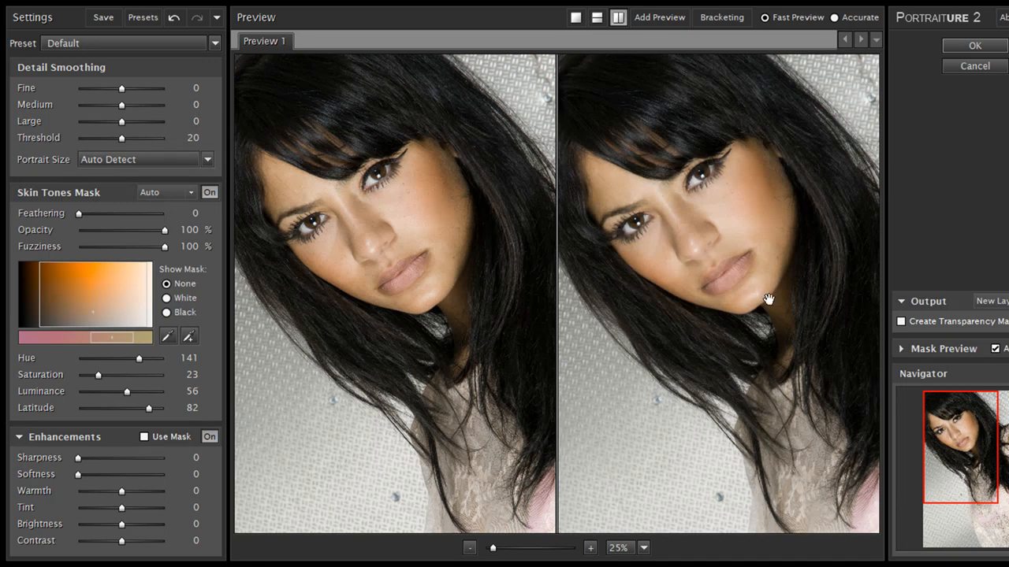
# - Expand the Mask Preview section and enable Use Mask for the enhancements
pyautogui.click(902, 301)
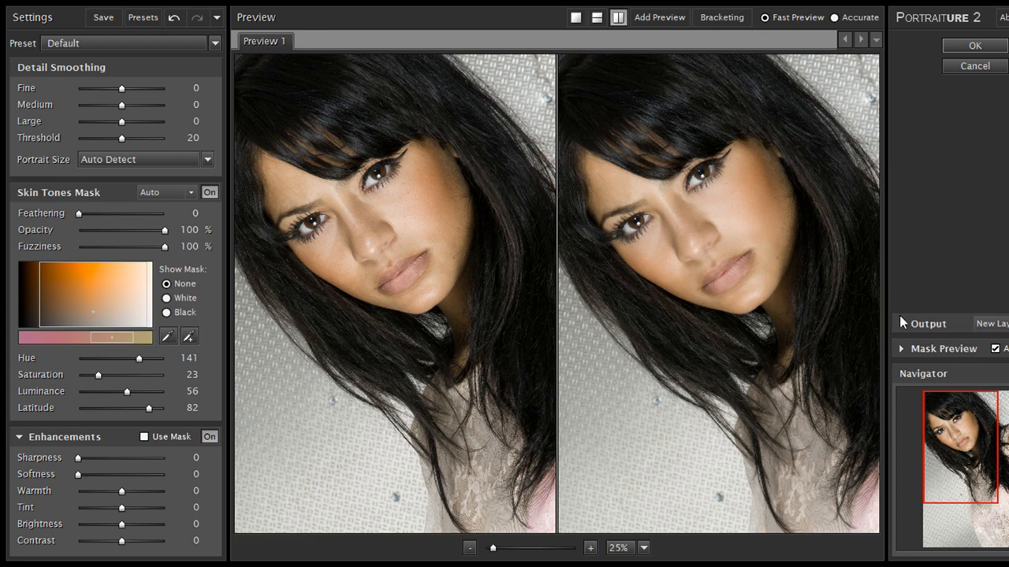
pyautogui.click(899, 324)
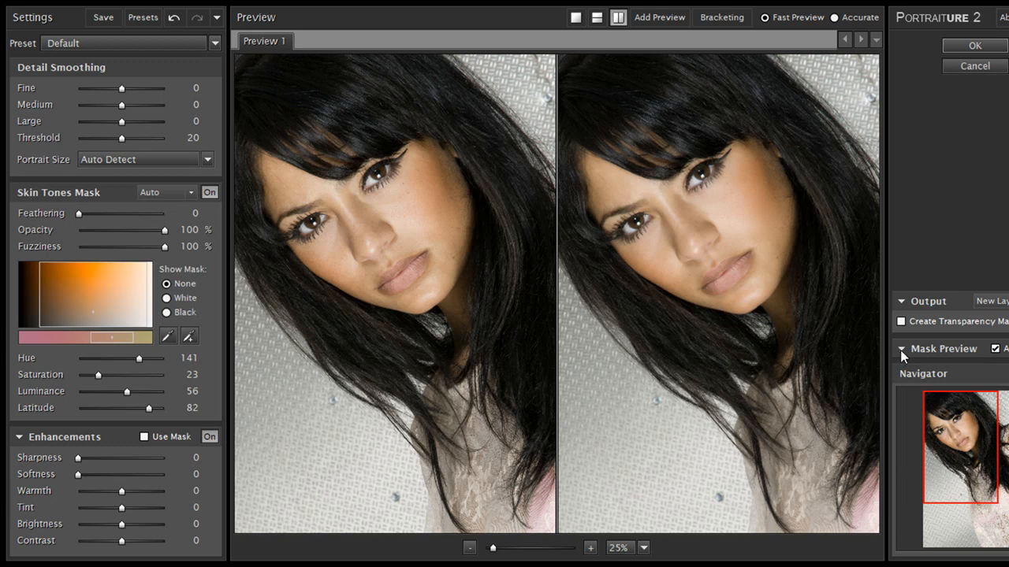
pyautogui.click(900, 350)
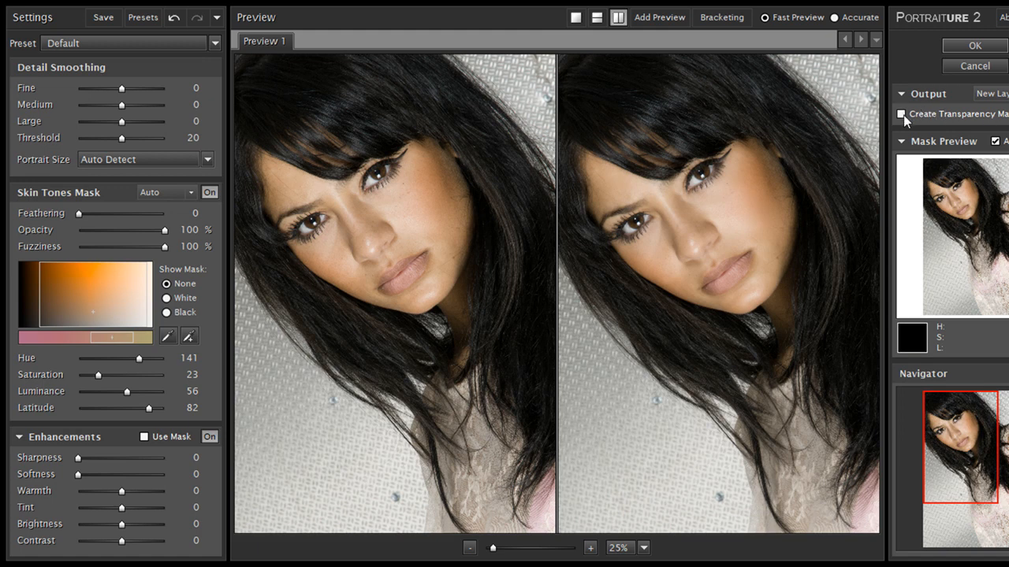
pyautogui.click(144, 439)
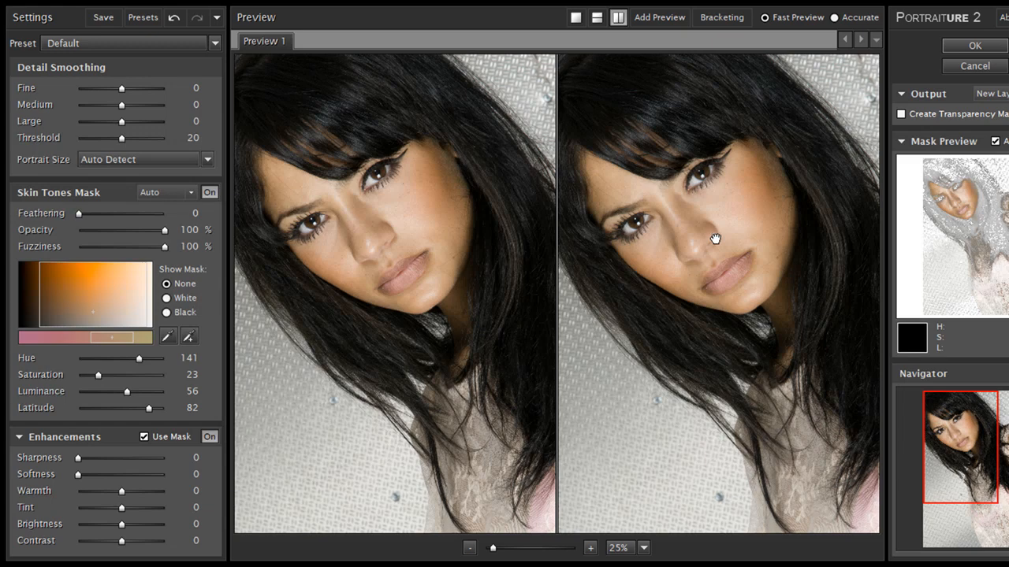
# - Inspect the skin at 100% in the split preview and apply the Portraiture filter
pyautogui.click(591, 548)
pyautogui.click(590, 548)
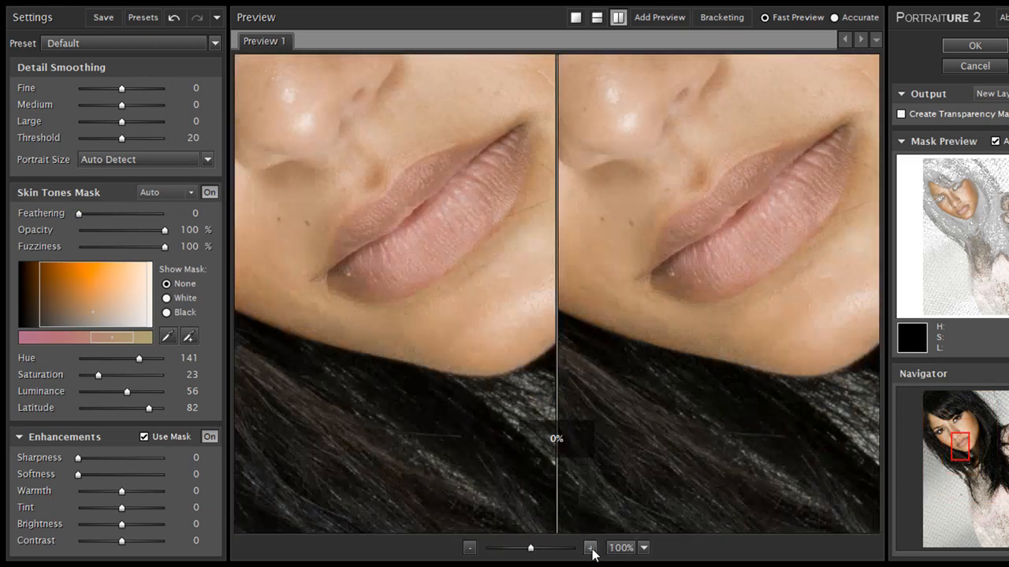
pyautogui.moveTo(712, 236); pyautogui.dragTo(690, 435)
pyautogui.moveTo(725, 195); pyautogui.dragTo(740, 298)
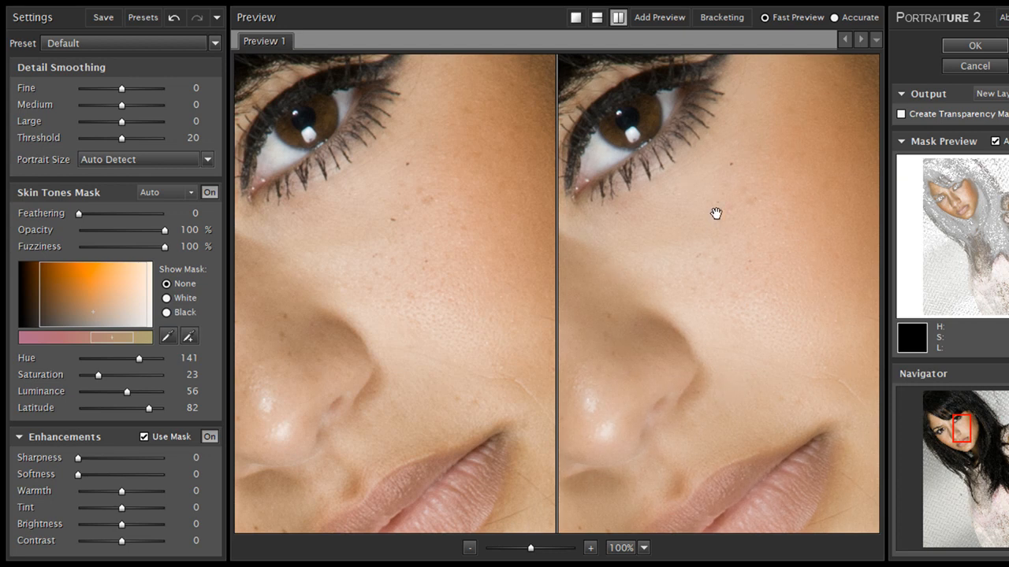
pyautogui.click(961, 45)
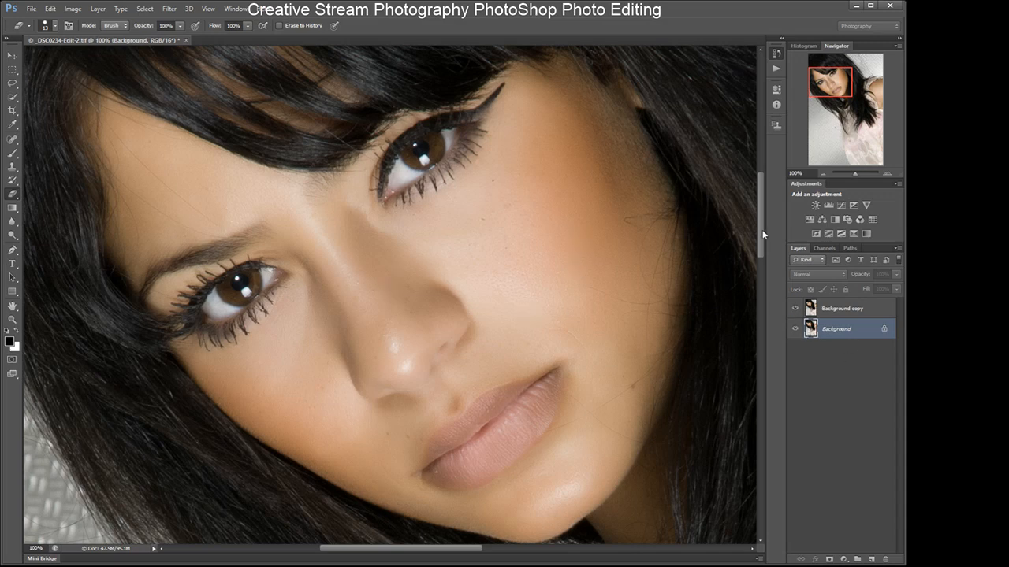
# - Compare the Background copy layer against the original by toggling visibility, then delete Background copy
pyautogui.click(794, 331)
pyautogui.click(833, 309)
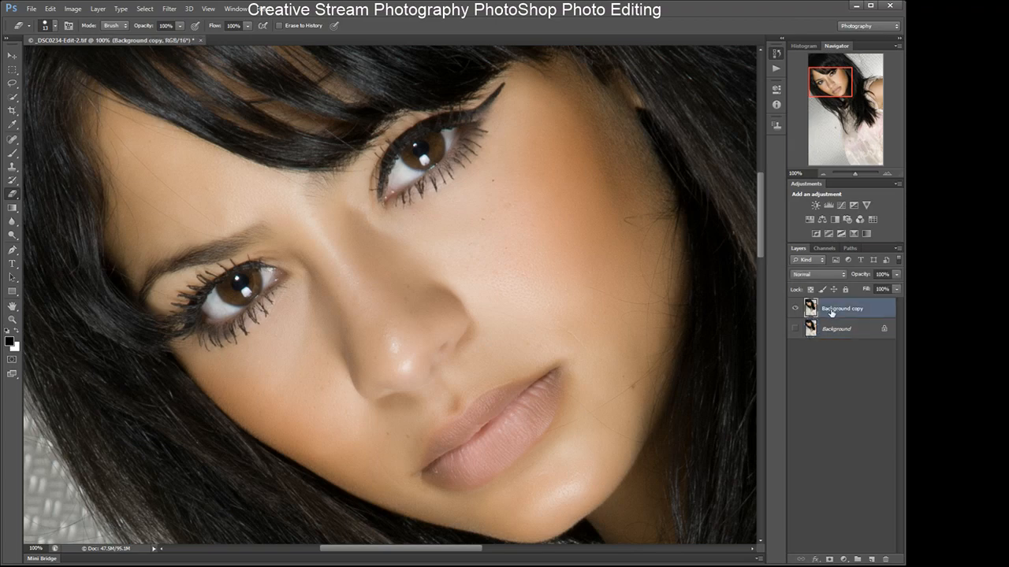
pyautogui.click(795, 310)
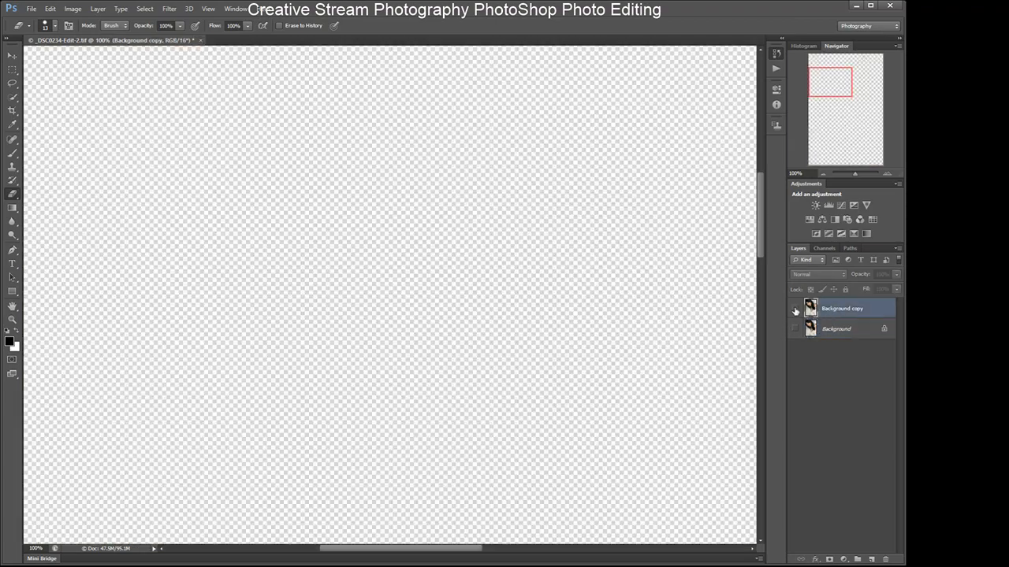
pyautogui.click(795, 310)
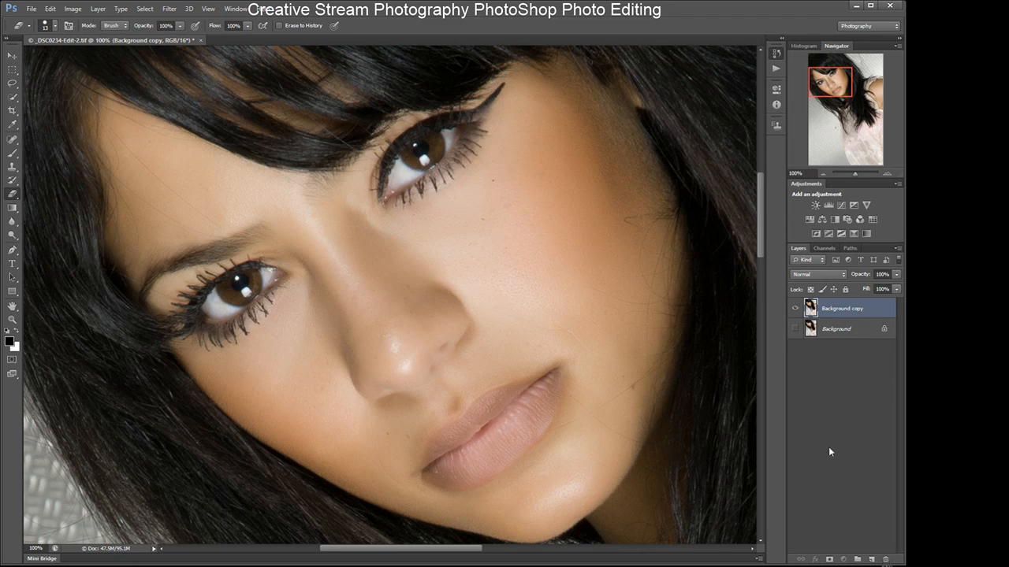
pyautogui.click(794, 329)
pyautogui.click(886, 560)
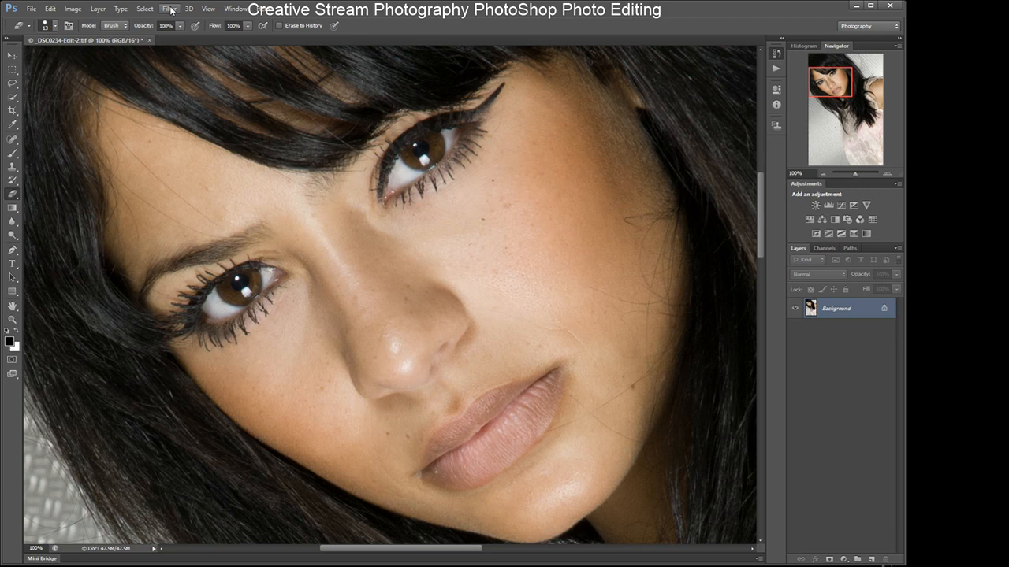
# - Reapply the Portraiture filter with Default settings and Create Transparency Mask enabled
pyautogui.click(171, 10)
pyautogui.click(333, 223)
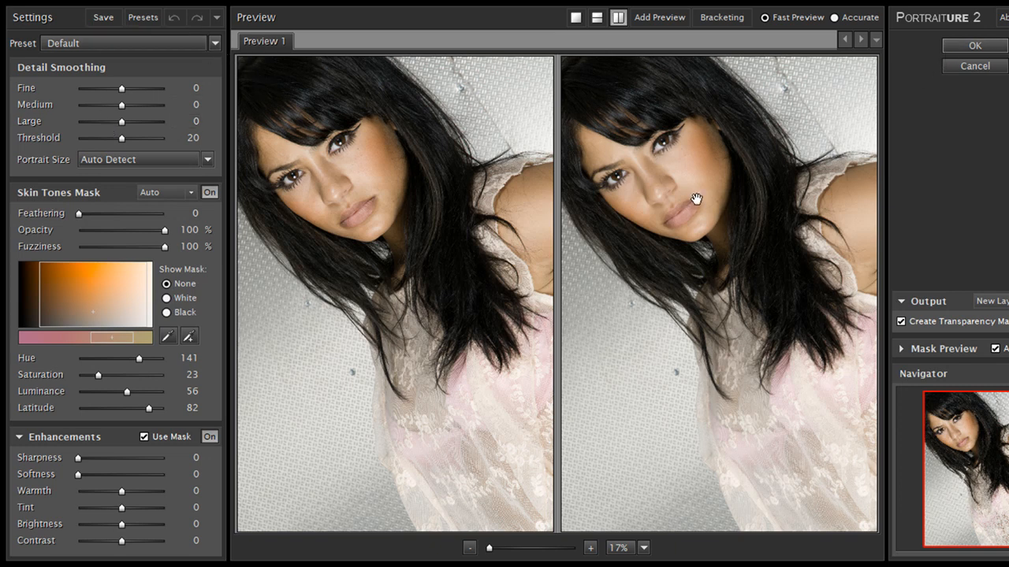
pyautogui.click(975, 45)
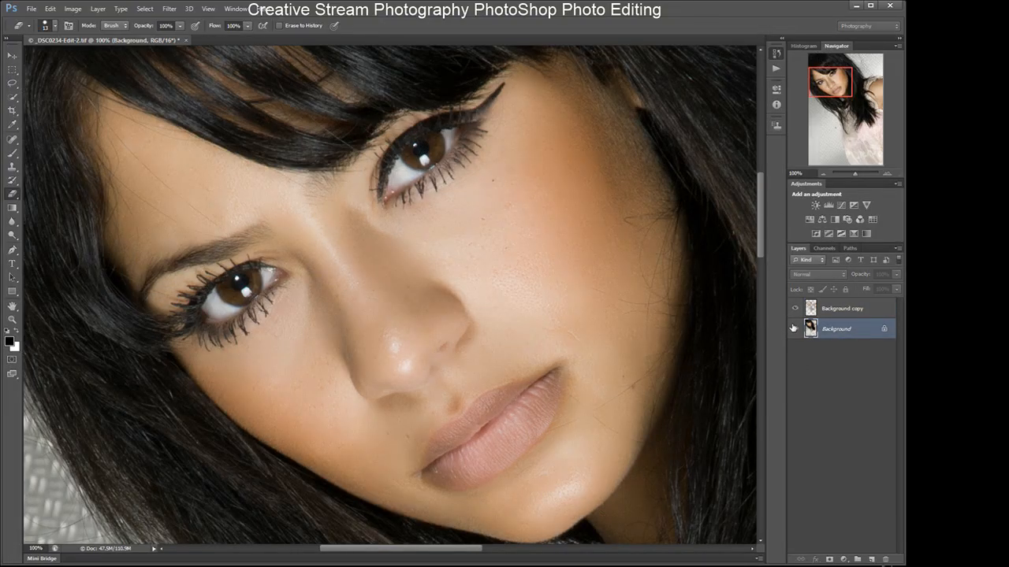
# - Hide the Background layer to view the masked Portraiture layer over transparency
pyautogui.click(823, 174)
pyautogui.click(824, 174)
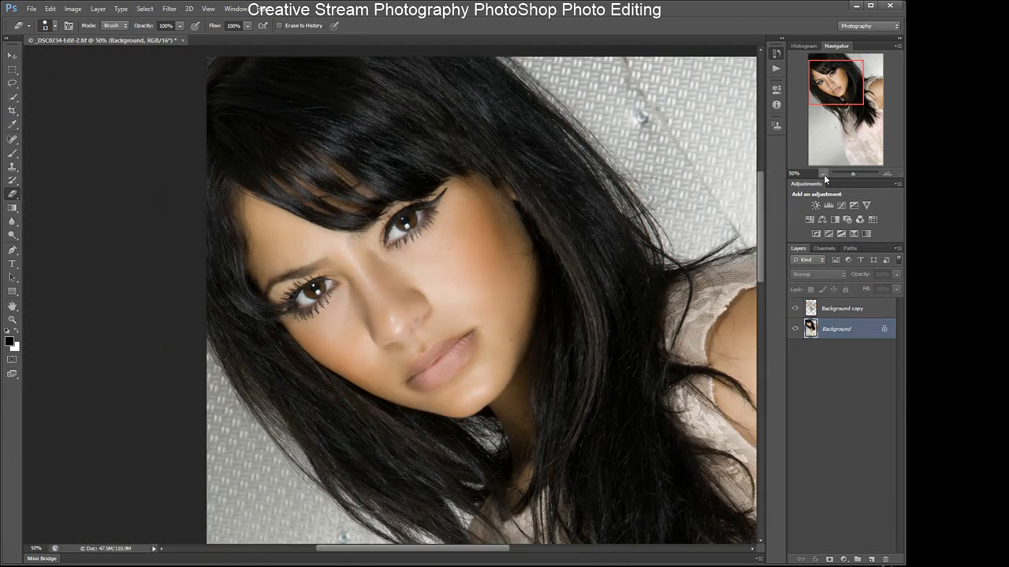
pyautogui.click(794, 329)
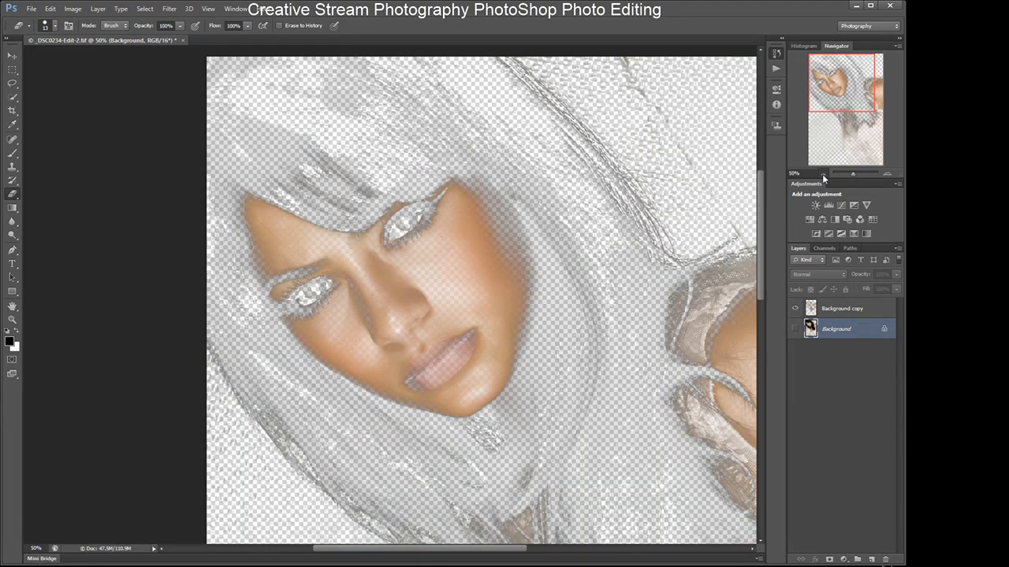
pyautogui.click(822, 174)
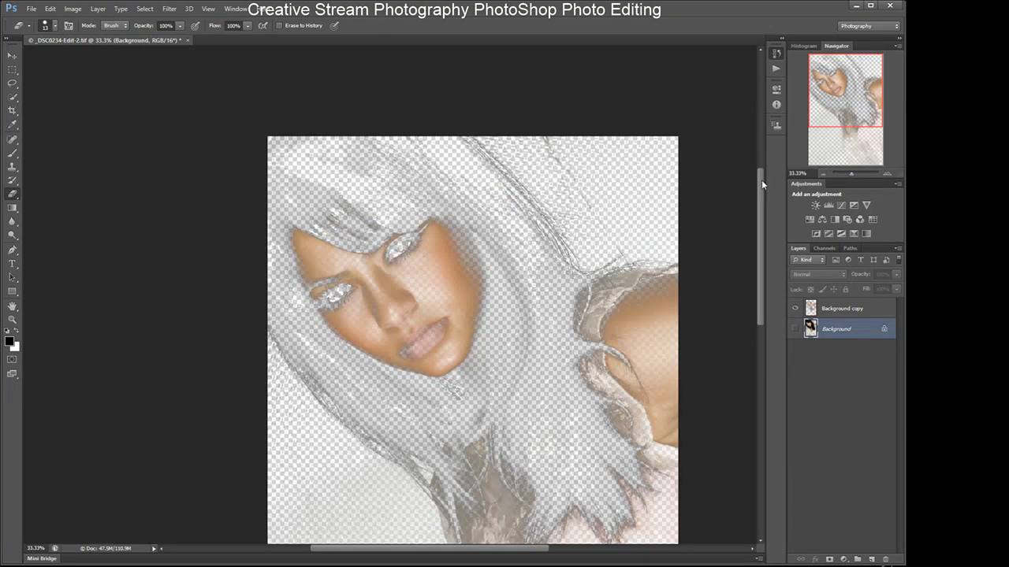
pyautogui.moveTo(760, 223); pyautogui.dragTo(760, 250)
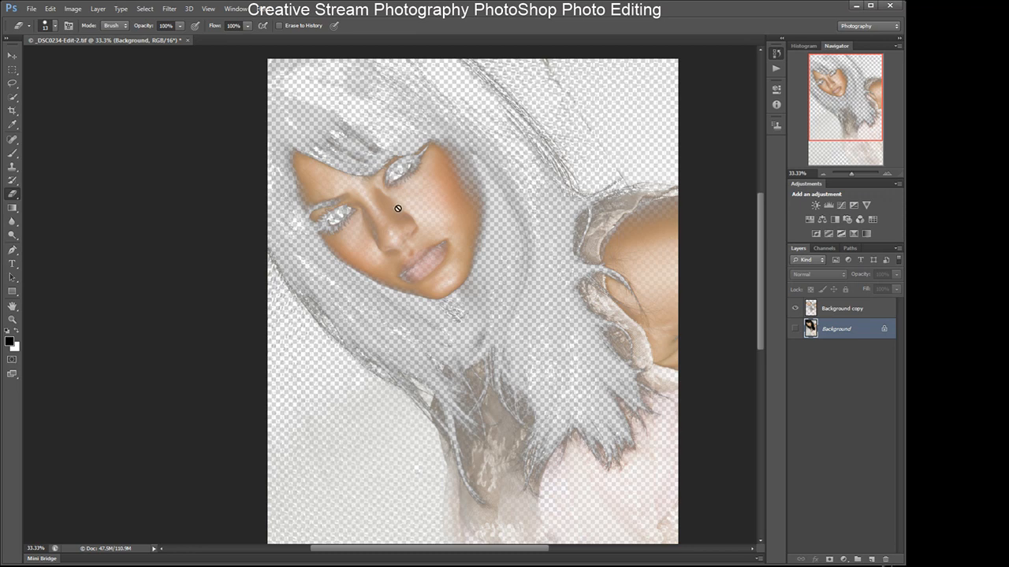
# - Select the Background copy layer and compare it with the original by toggling the Background layer's visibility
pyautogui.click(829, 313)
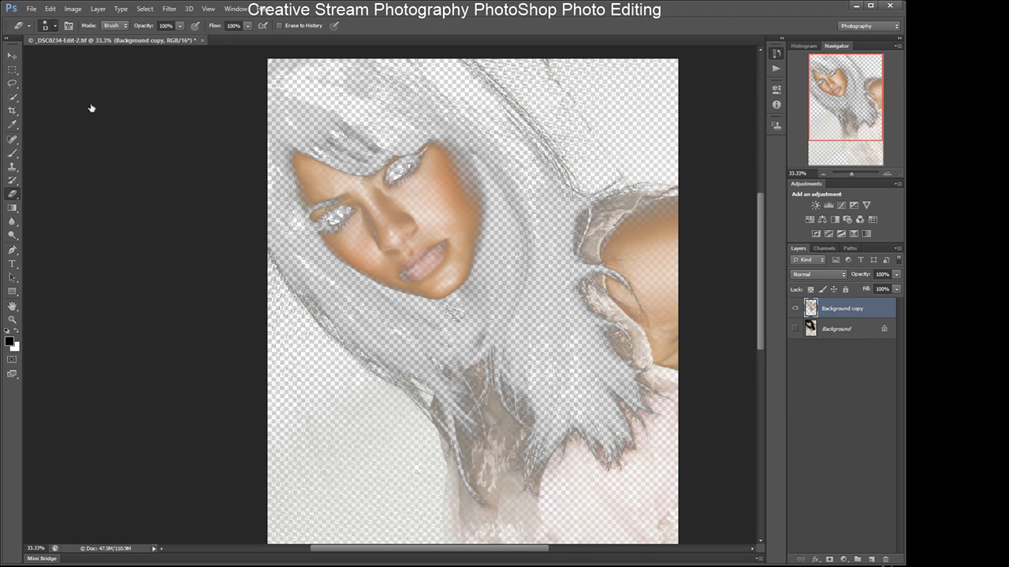
pyautogui.moveTo(23, 57); pyautogui.dragTo(42, 58)
pyautogui.click(795, 331)
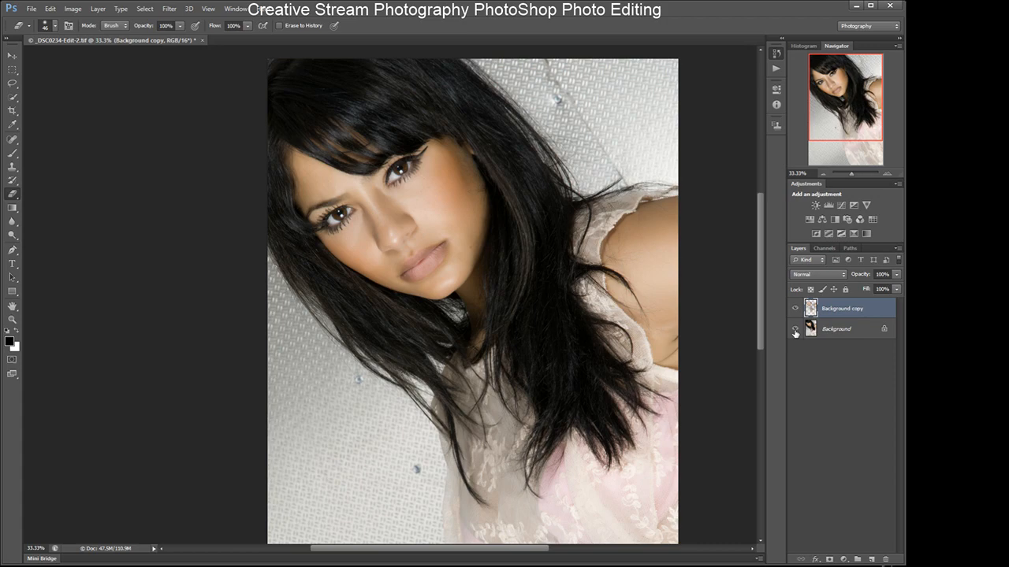
pyautogui.click(795, 331)
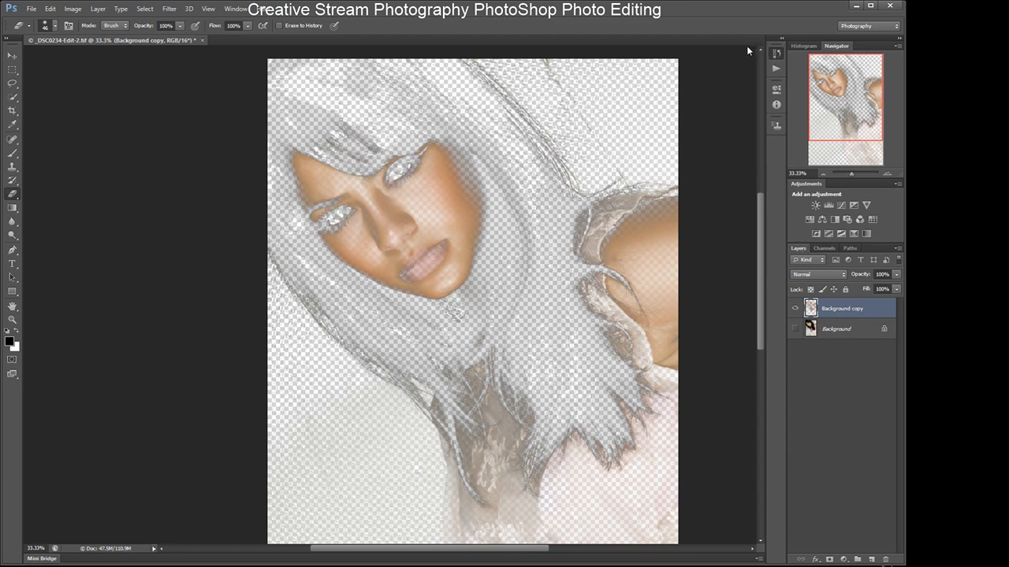
# - Zoom in to 100% and erase the Portraiture layer over the left eye
pyautogui.click(886, 171)
pyautogui.click(886, 171)
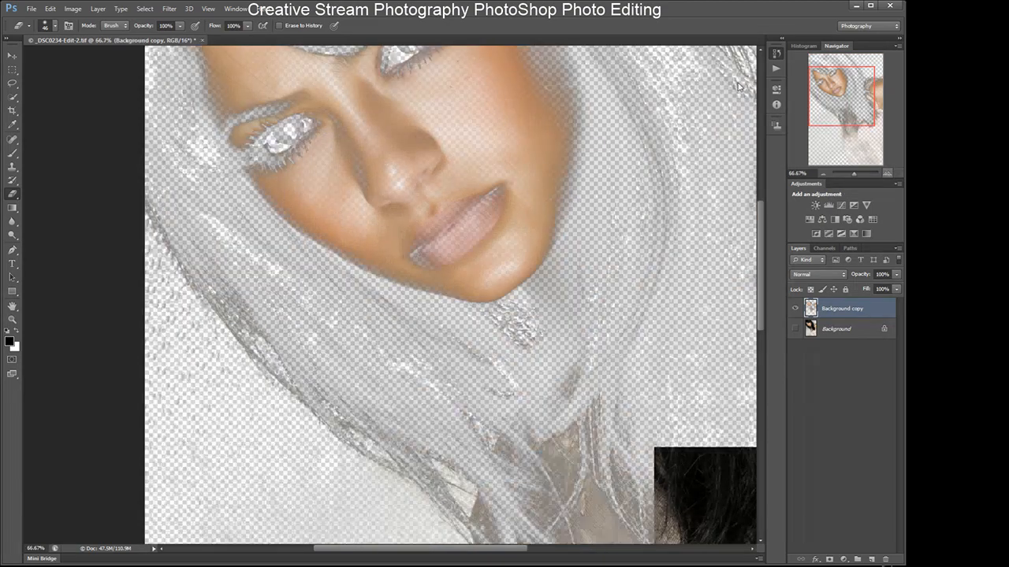
pyautogui.moveTo(758, 241); pyautogui.dragTo(762, 207)
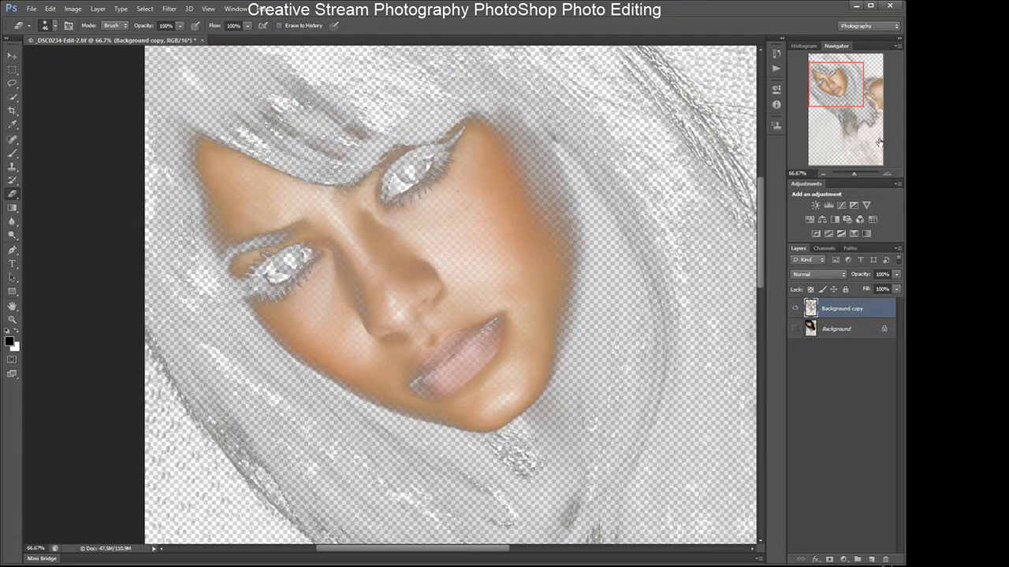
pyautogui.click(888, 171)
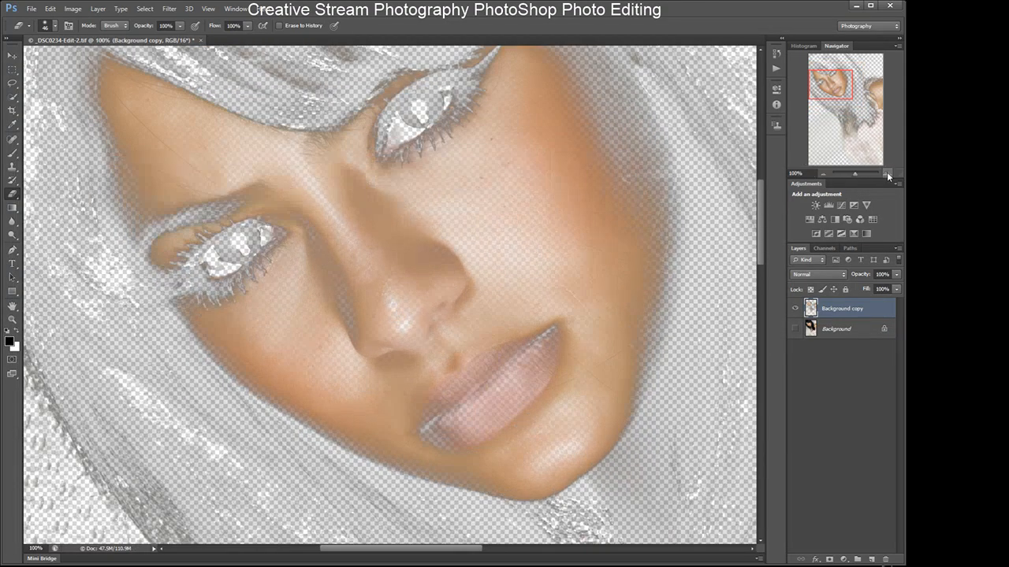
pyautogui.moveTo(764, 251); pyautogui.dragTo(761, 242)
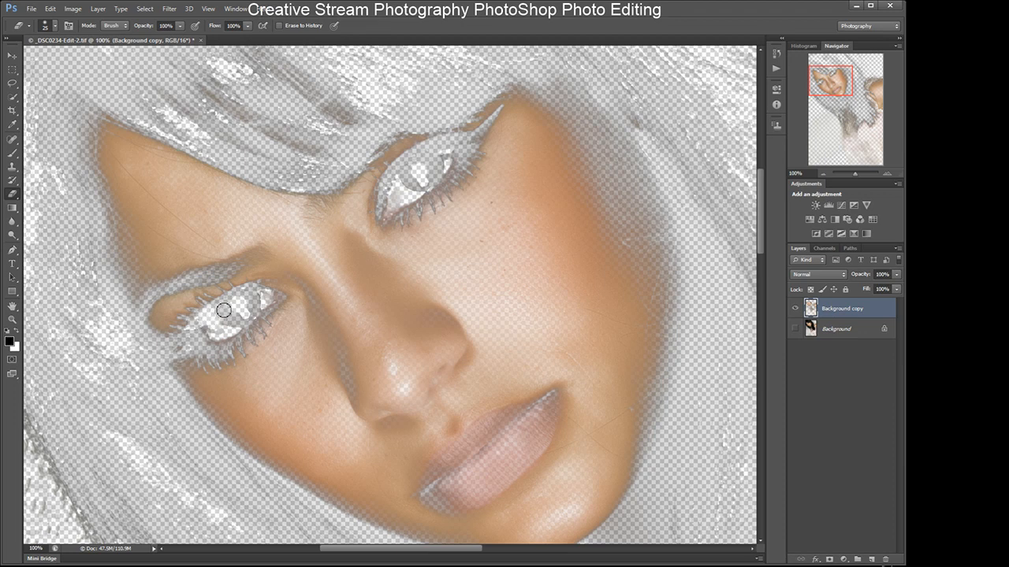
pyautogui.moveTo(242, 297)
pyautogui.mouseDown()
pyautogui.moveTo(272, 305)
pyautogui.moveTo(238, 324)
pyautogui.moveTo(223, 326)
pyautogui.moveTo(254, 308)
pyautogui.moveTo(250, 298)
pyautogui.moveTo(193, 326)
pyautogui.moveTo(213, 342)
pyautogui.moveTo(271, 305)
pyautogui.moveTo(253, 290)
pyautogui.moveTo(206, 311)
pyautogui.mouseUp()
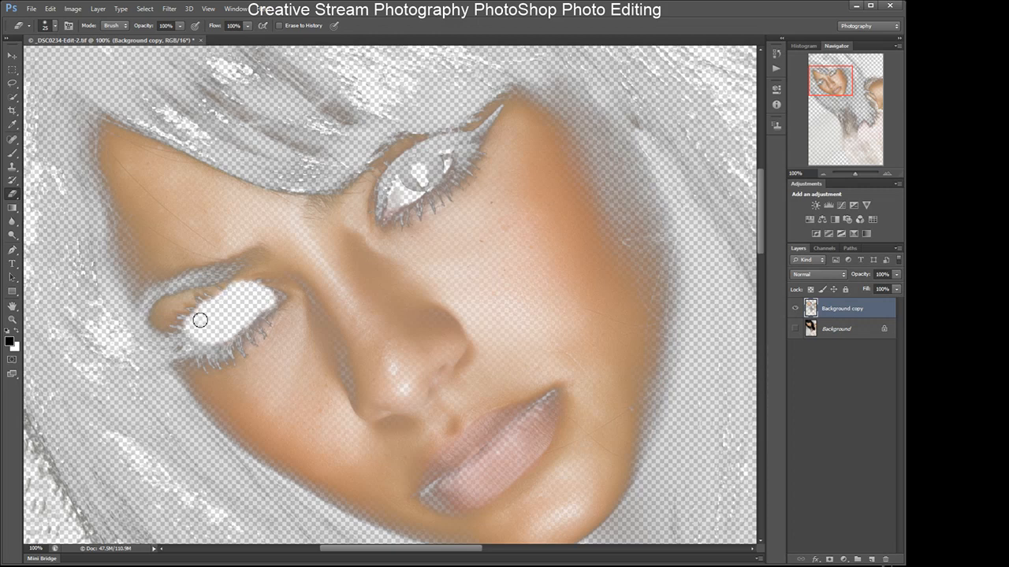
# - Erase the Portraiture layer over the right eye, undoing the last extra stroke
pyautogui.moveTo(411, 186)
pyautogui.mouseDown()
pyautogui.moveTo(398, 195)
pyautogui.moveTo(394, 185)
pyautogui.moveTo(398, 175)
pyautogui.moveTo(409, 191)
pyautogui.moveTo(449, 164)
pyautogui.moveTo(442, 171)
pyautogui.moveTo(421, 160)
pyautogui.moveTo(461, 140)
pyautogui.moveTo(460, 160)
pyautogui.moveTo(394, 195)
pyautogui.moveTo(386, 220)
pyautogui.mouseUp()
pyautogui.moveTo(424, 194)
pyautogui.mouseDown()
pyautogui.moveTo(470, 147)
pyautogui.moveTo(403, 168)
pyautogui.moveTo(435, 150)
pyautogui.mouseUp()
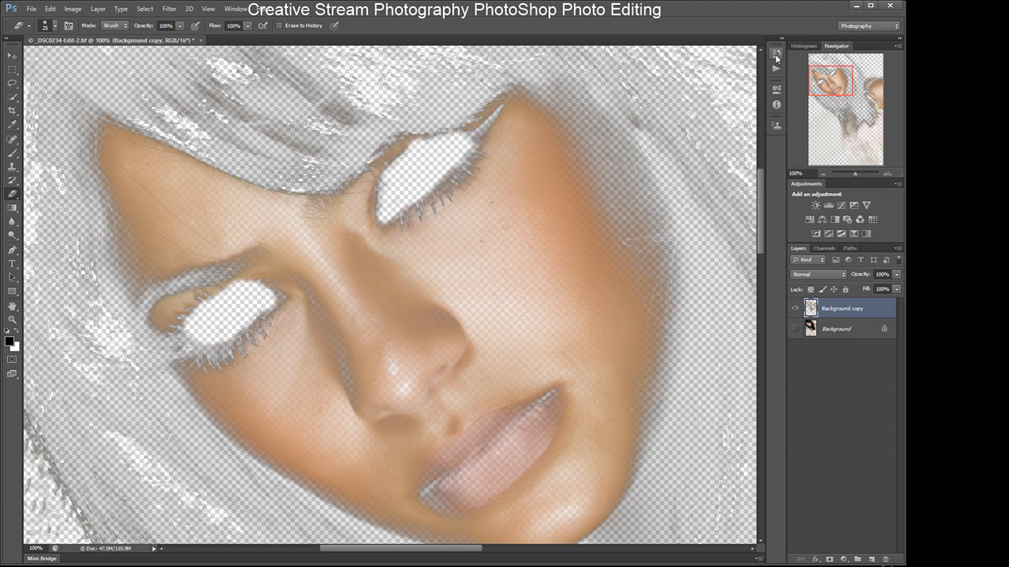
pyautogui.hotkey('ctrl', 'z')
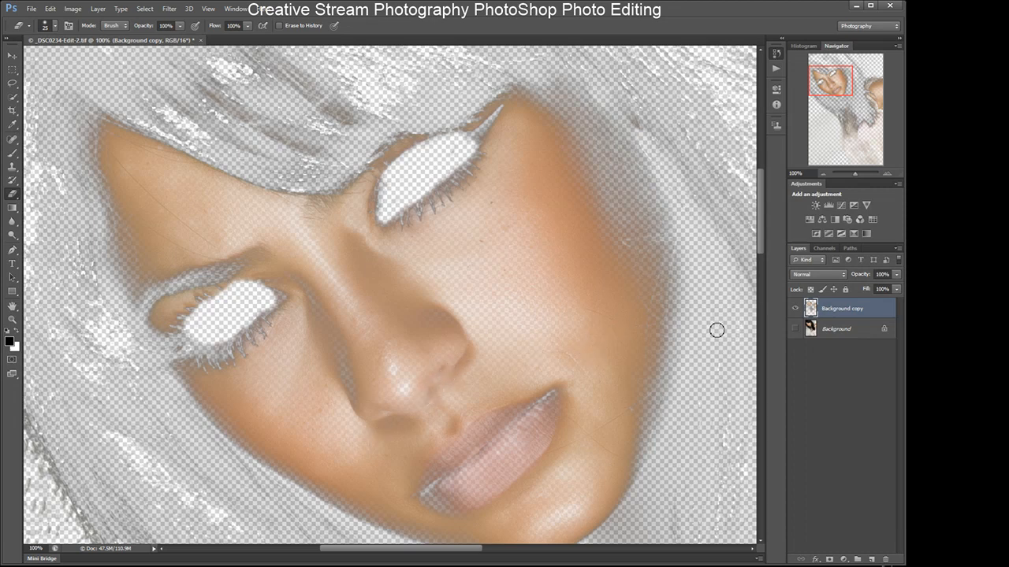
# - Zoom to 200% and erase the Portraiture layer over the nostril highlights
pyautogui.hotkey('ctrl', '+')
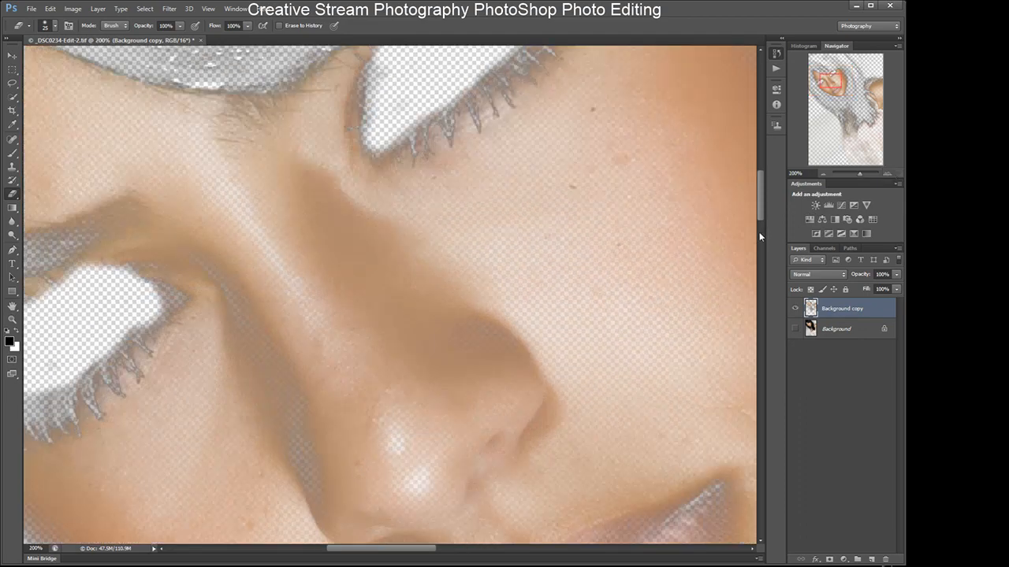
pyautogui.scroll(-3, 757, 233)
pyautogui.scroll(-3, 756, 233)
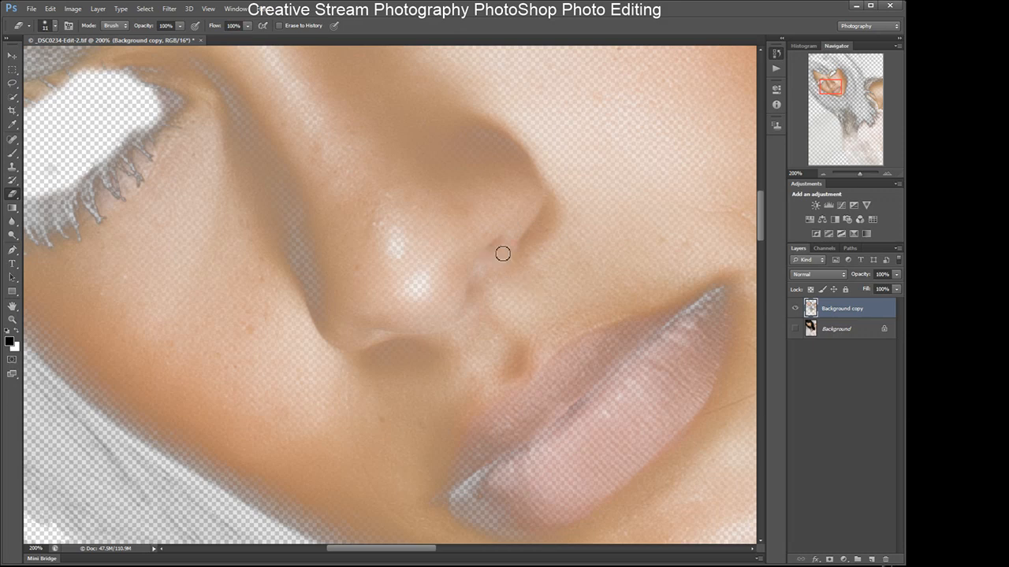
pyautogui.click(494, 247)
pyautogui.moveTo(506, 244); pyautogui.dragTo(473, 295)
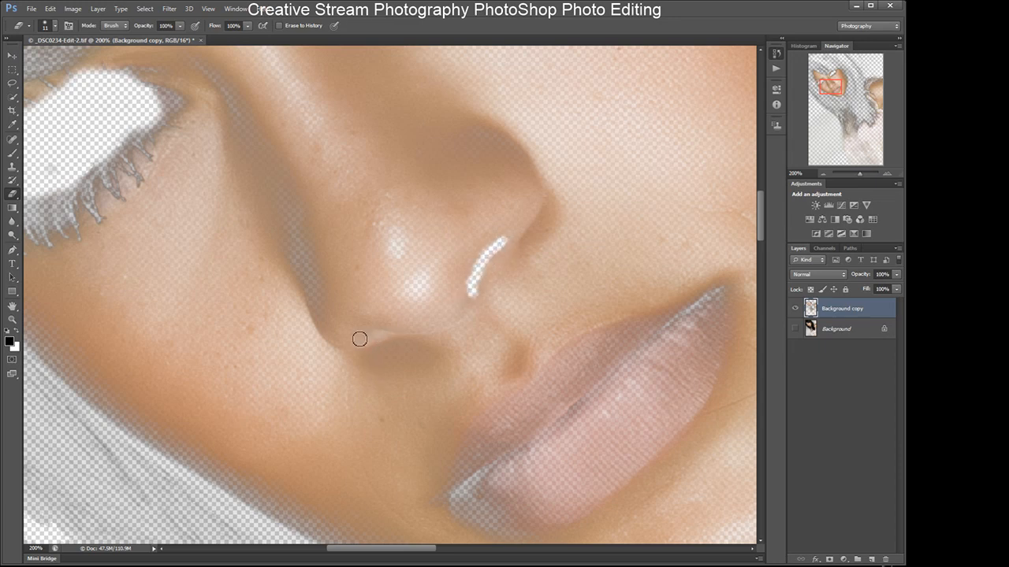
pyautogui.moveTo(376, 338); pyautogui.dragTo(365, 336)
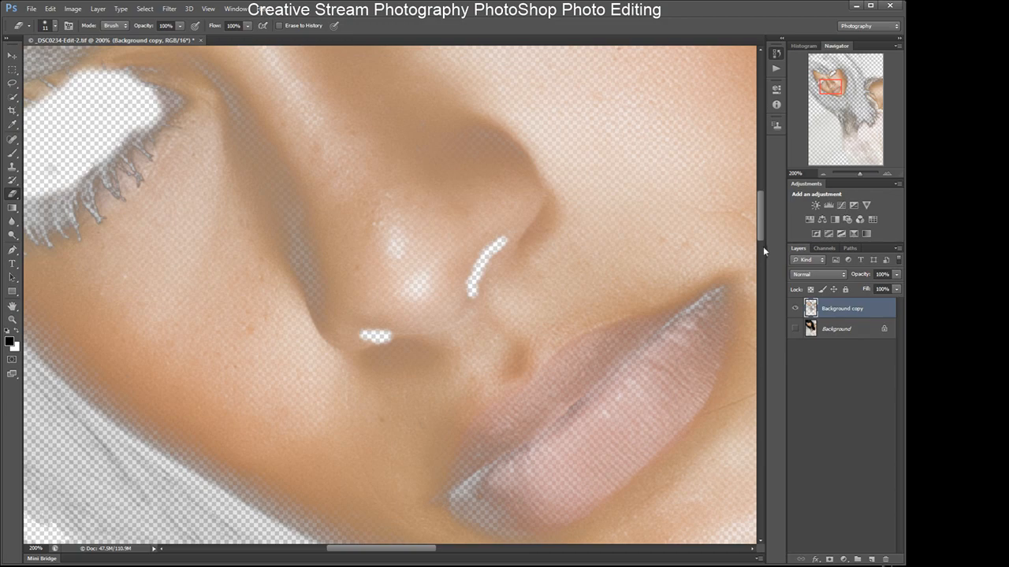
# - Return to 100%, enlarge the eraser brush and erase the Portraiture layer over the lips
pyautogui.moveTo(762, 227); pyautogui.dragTo(758, 238)
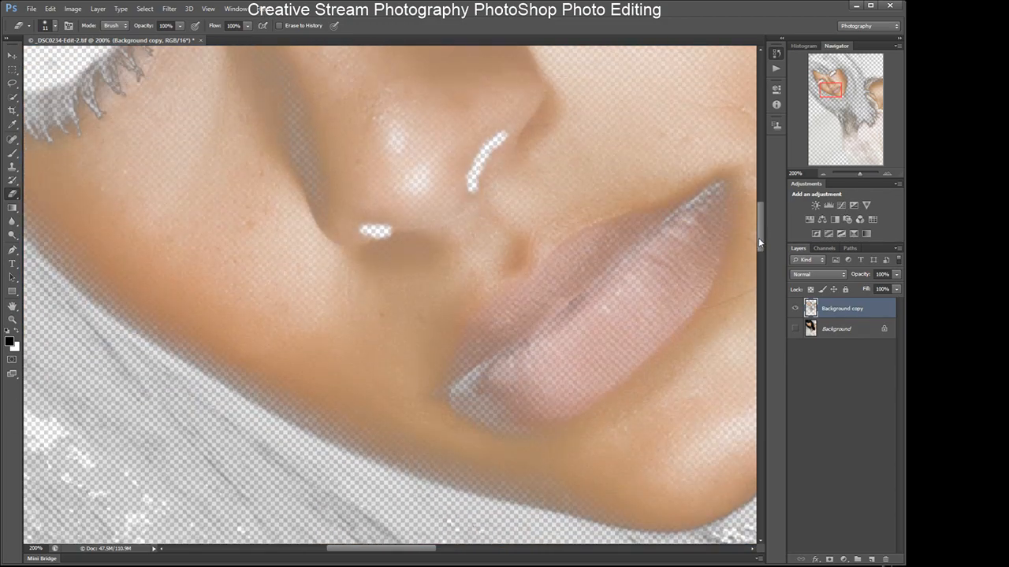
pyautogui.moveTo(421, 550); pyautogui.dragTo(443, 556)
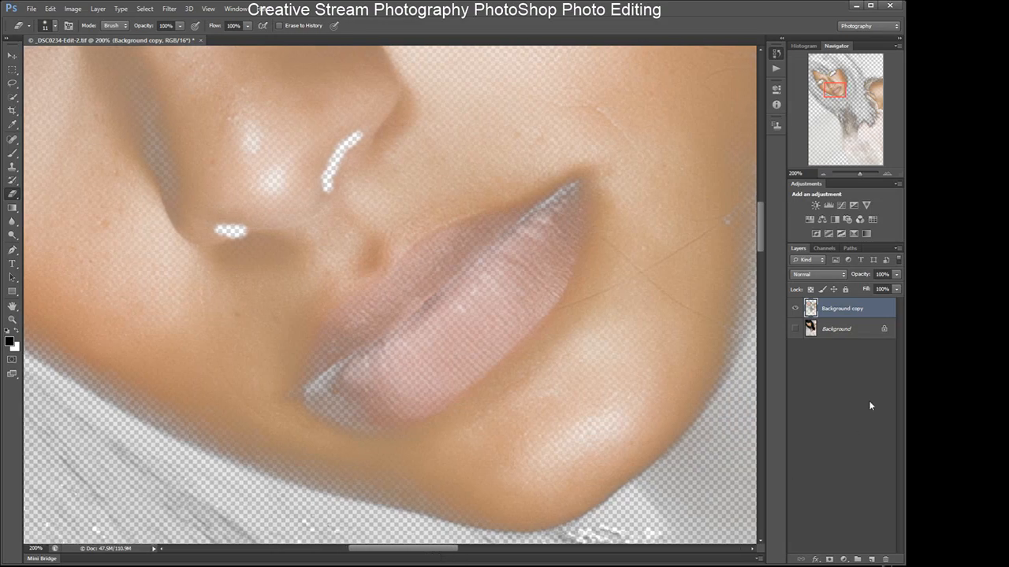
pyautogui.click(823, 173)
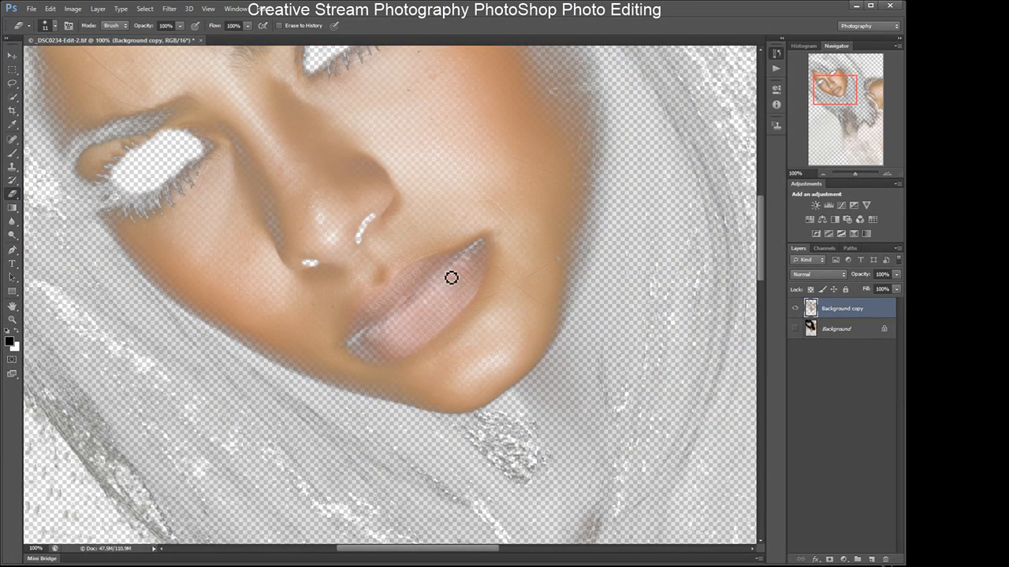
pyautogui.press(']')
pyautogui.press(']')
pyautogui.press(']')
pyautogui.press(']')
pyautogui.press(']')
pyautogui.press(']')
pyautogui.moveTo(359, 343)
pyautogui.mouseDown()
pyautogui.moveTo(398, 341)
pyautogui.moveTo(394, 325)
pyautogui.moveTo(471, 257)
pyautogui.moveTo(466, 277)
pyautogui.moveTo(394, 338)
pyautogui.moveTo(394, 322)
pyautogui.moveTo(434, 311)
pyautogui.mouseUp()
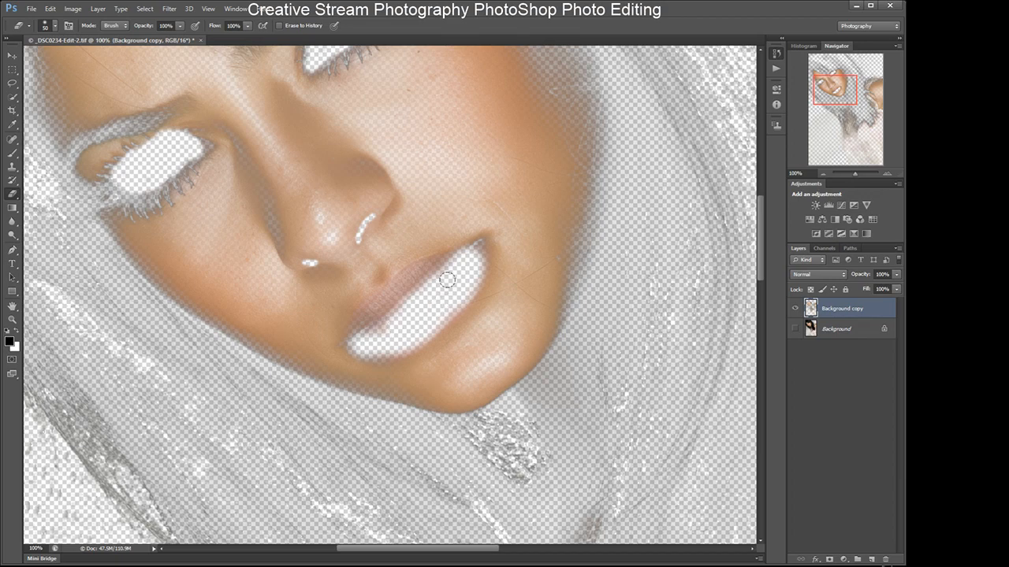
pyautogui.moveTo(429, 267)
pyautogui.mouseDown()
pyautogui.moveTo(361, 308)
pyautogui.moveTo(368, 317)
pyautogui.moveTo(357, 331)
pyautogui.moveTo(407, 309)
pyautogui.moveTo(445, 263)
pyautogui.moveTo(382, 319)
pyautogui.moveTo(477, 250)
pyautogui.moveTo(430, 285)
pyautogui.moveTo(406, 286)
pyautogui.moveTo(362, 331)
pyautogui.mouseUp()
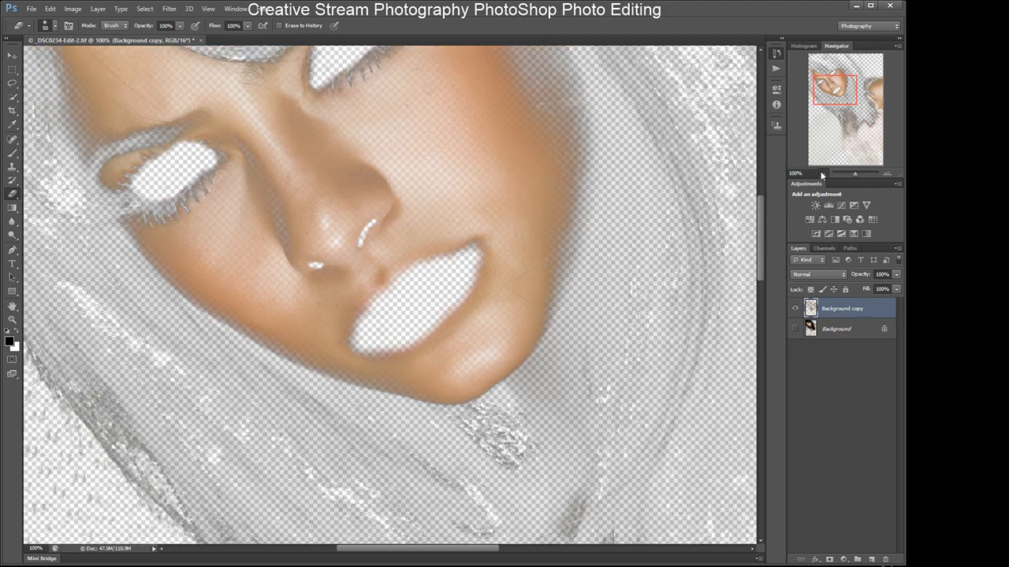
# - Zoom out, turn the Background layer back on and compare by toggling the Background copy's visibility
pyautogui.click(821, 174)
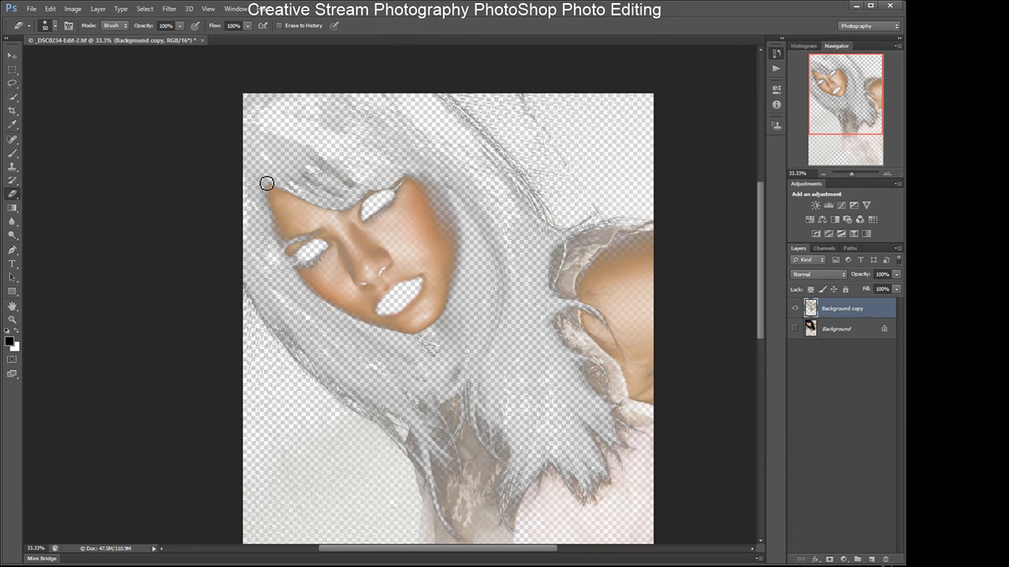
pyautogui.keyDown('alt'); pyautogui.click(795, 329); pyautogui.keyUp('alt')
pyautogui.click(795, 309)
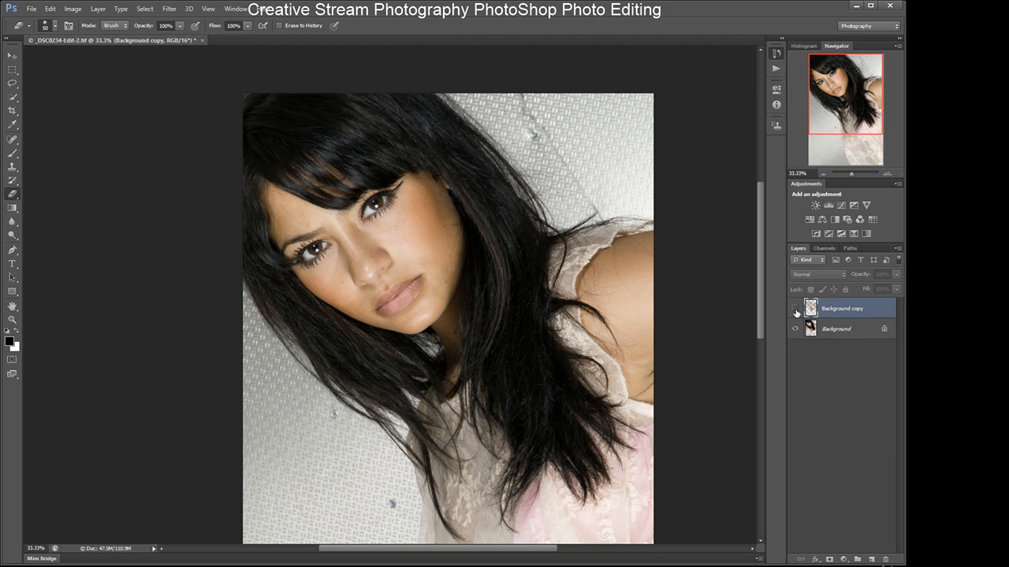
pyautogui.click(794, 309)
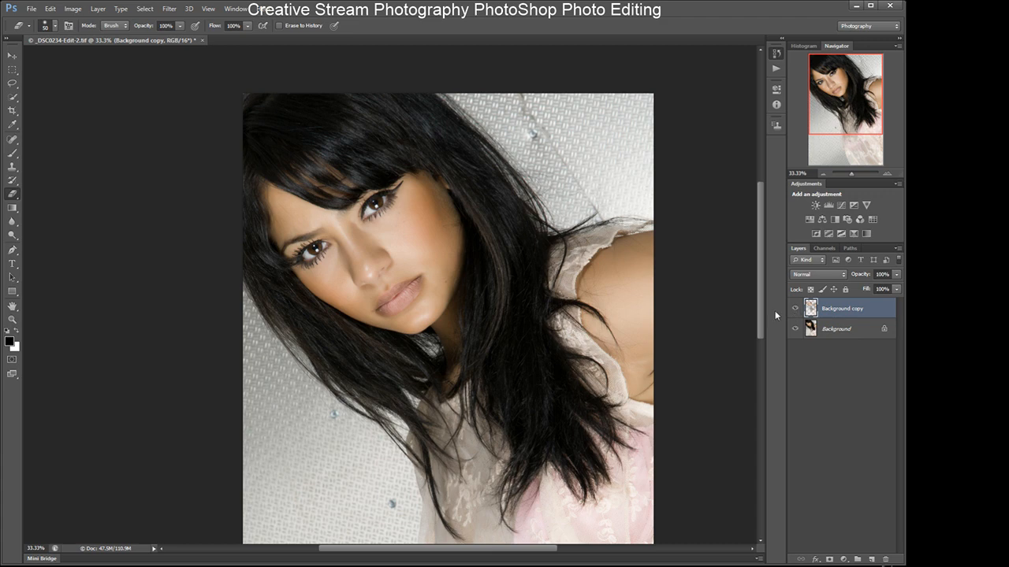
# - Rename the Background copy layer to enhance layer
pyautogui.doubleClick(849, 309)
pyautogui.write('er')
pyautogui.write('hance')
pyautogui.write(' layer')
pyautogui.press('Return')
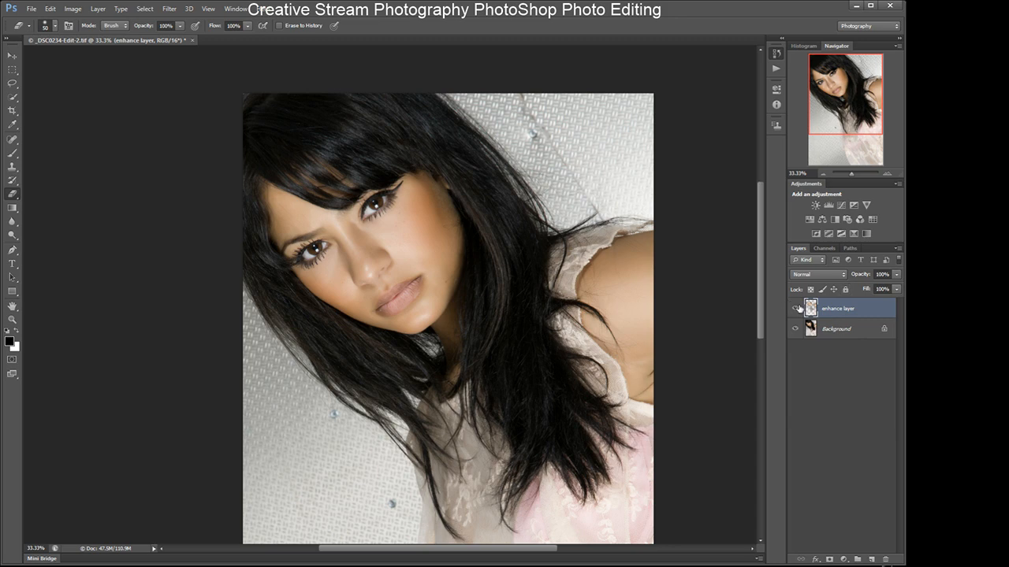
# - Create a sharpen layer above the Background and set its blend mode to Overlay
pyautogui.click(835, 331)
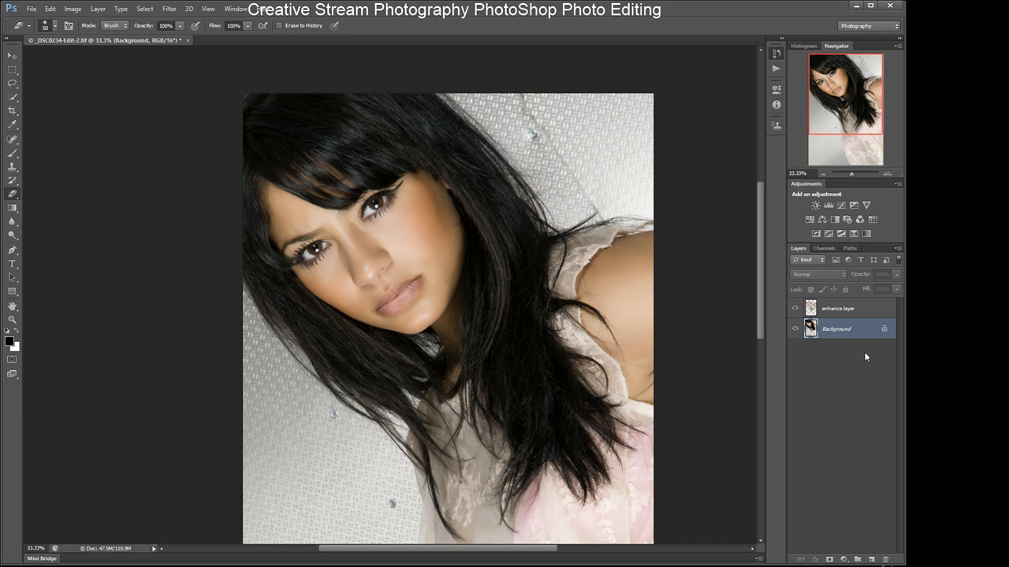
pyautogui.hotkey('ctrl', 'shift', 'x')
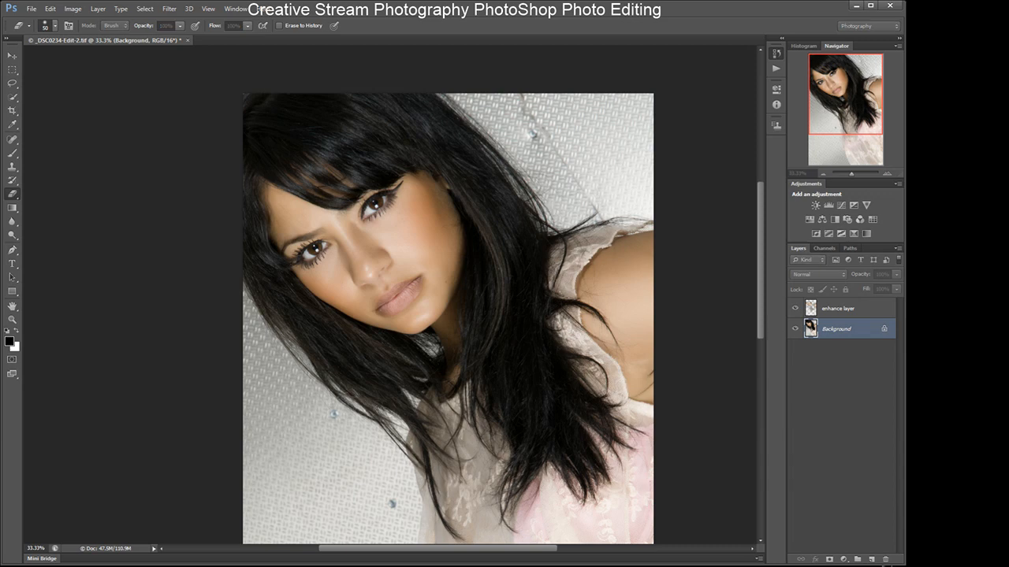
pyautogui.press('Return')
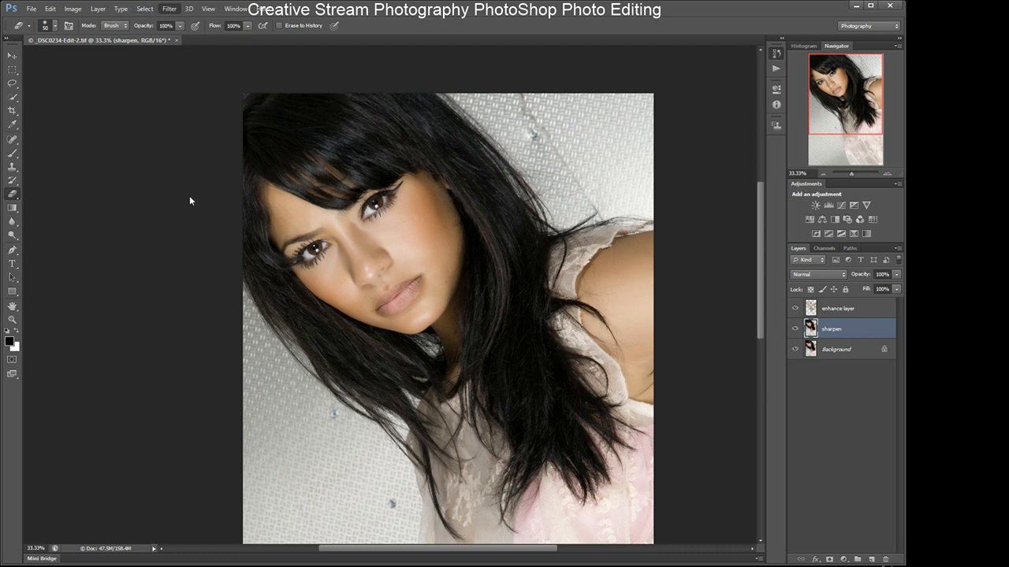
pyautogui.click(324, 208)
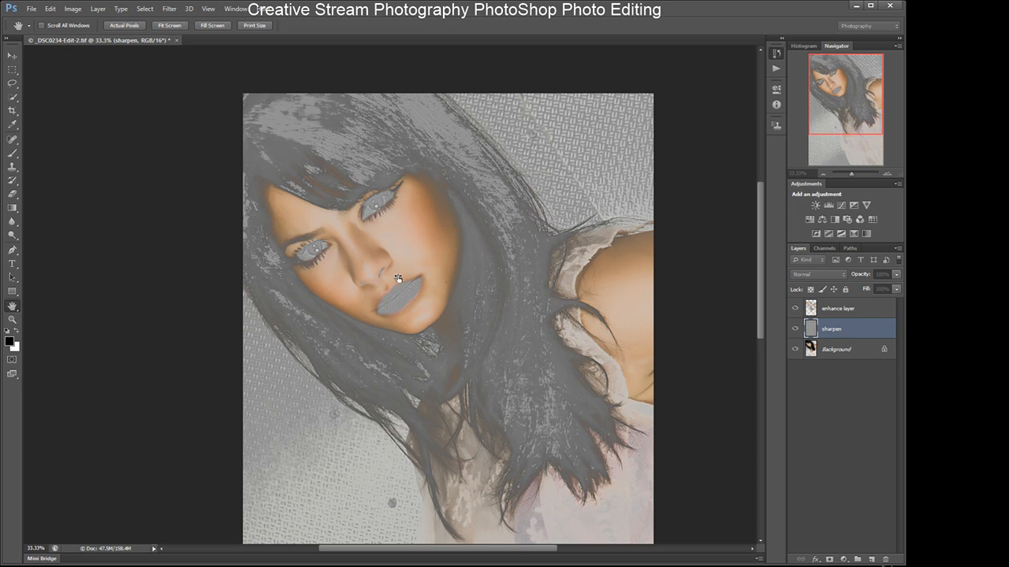
pyautogui.click(516, 178)
pyautogui.press('e')
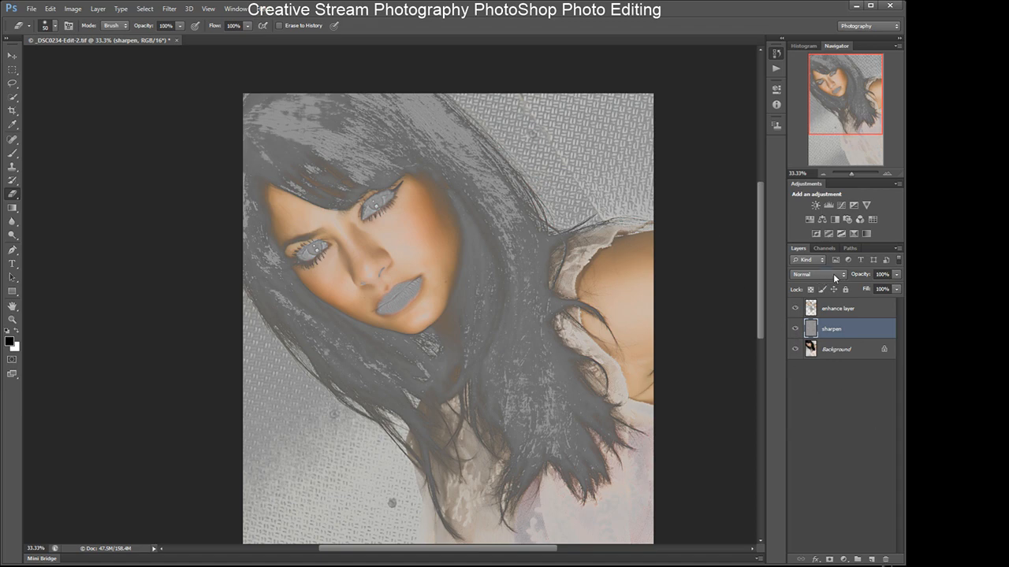
pyautogui.click(803, 410)
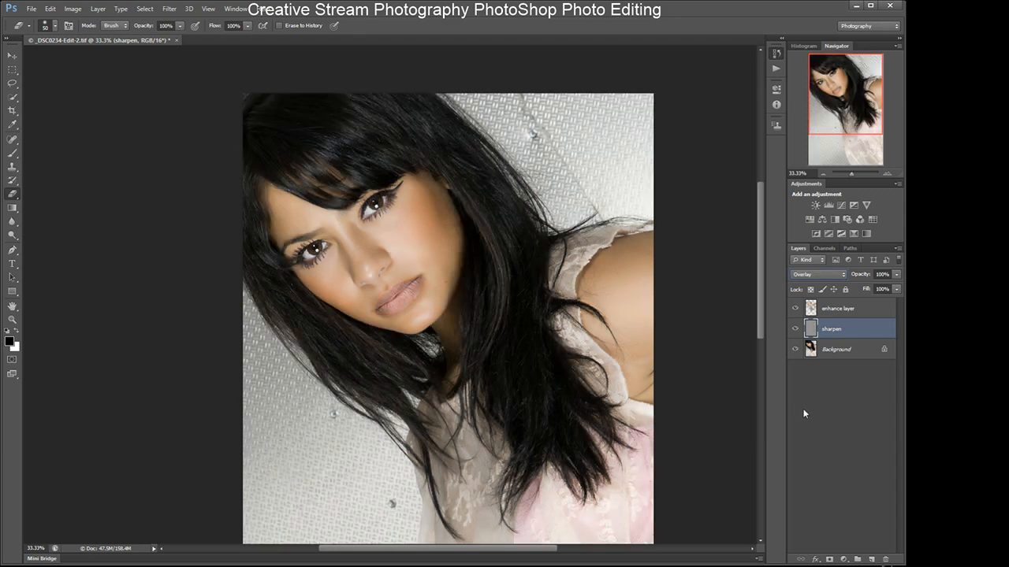
# - Zoom to 100% on the face and compare the sharpening by toggling the sharpen layer's visibility
pyautogui.click(795, 330)
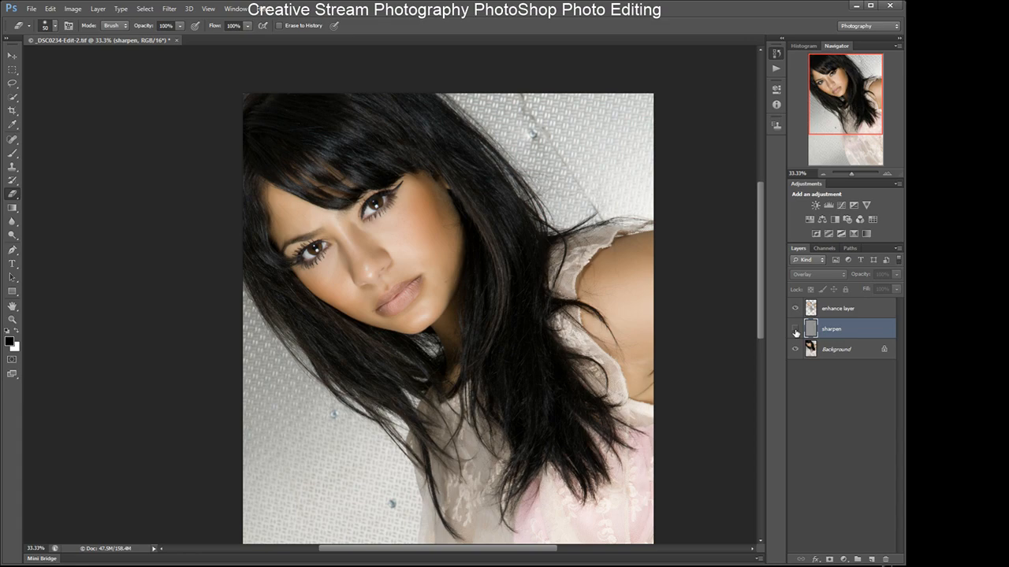
pyautogui.click(795, 331)
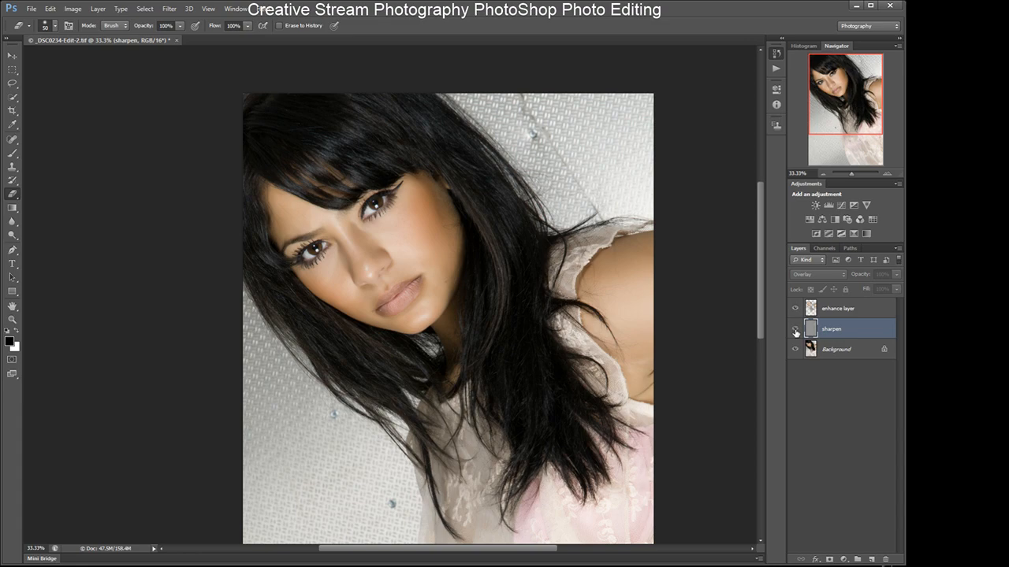
pyautogui.click(886, 173)
pyautogui.click(886, 173)
pyautogui.click(886, 172)
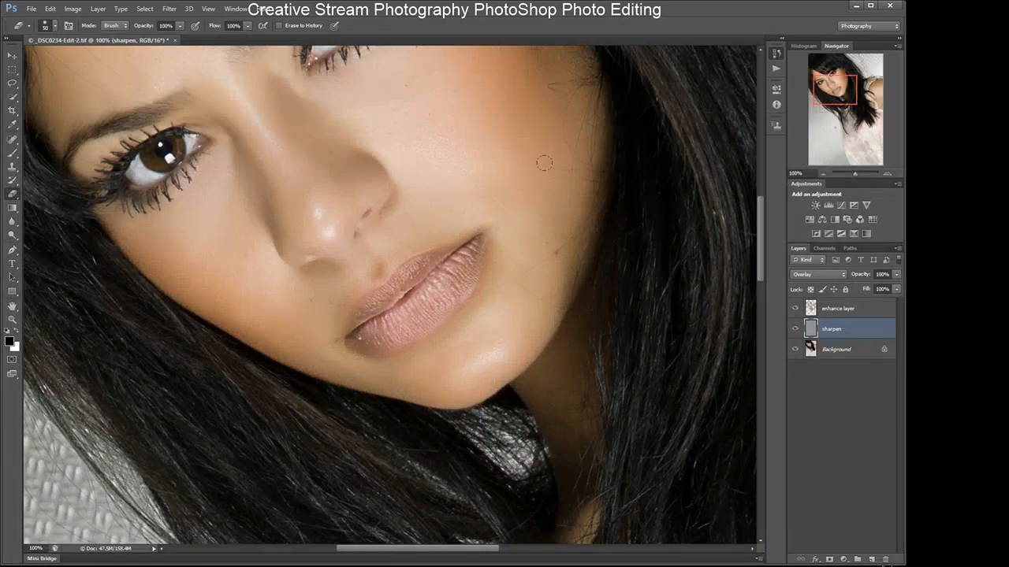
pyautogui.moveTo(834, 94); pyautogui.dragTo(829, 86)
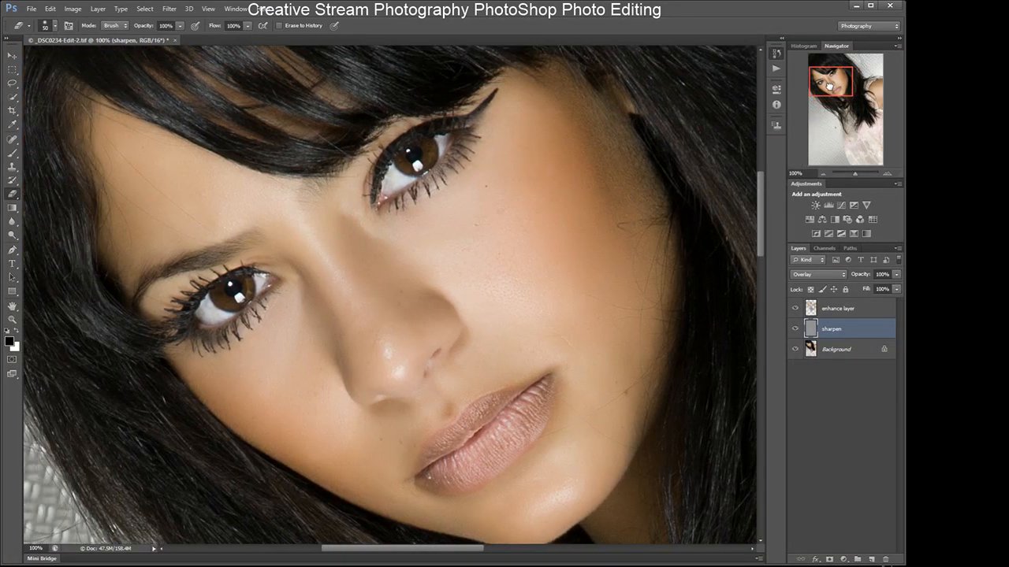
pyautogui.click(796, 330)
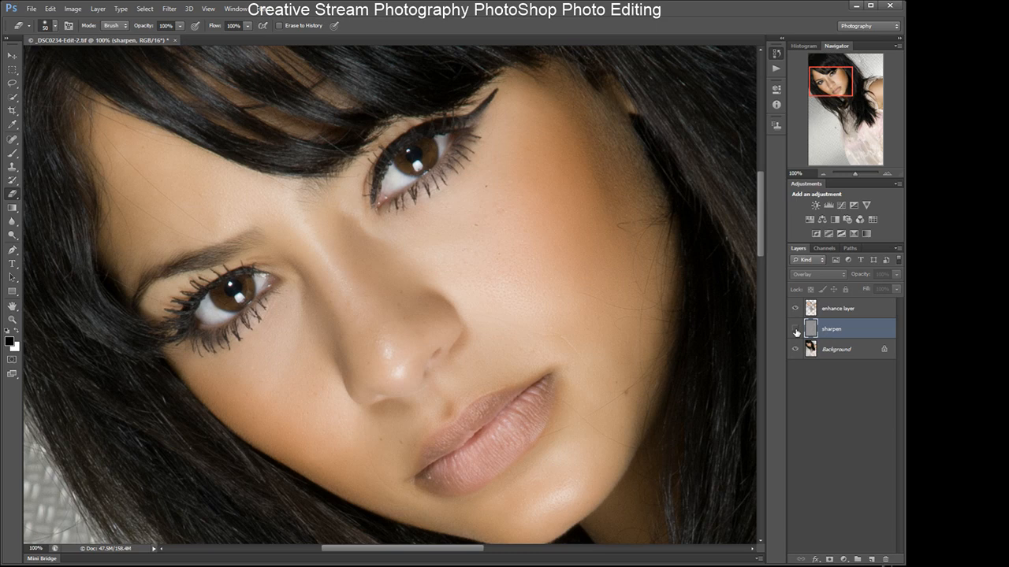
pyautogui.click(795, 331)
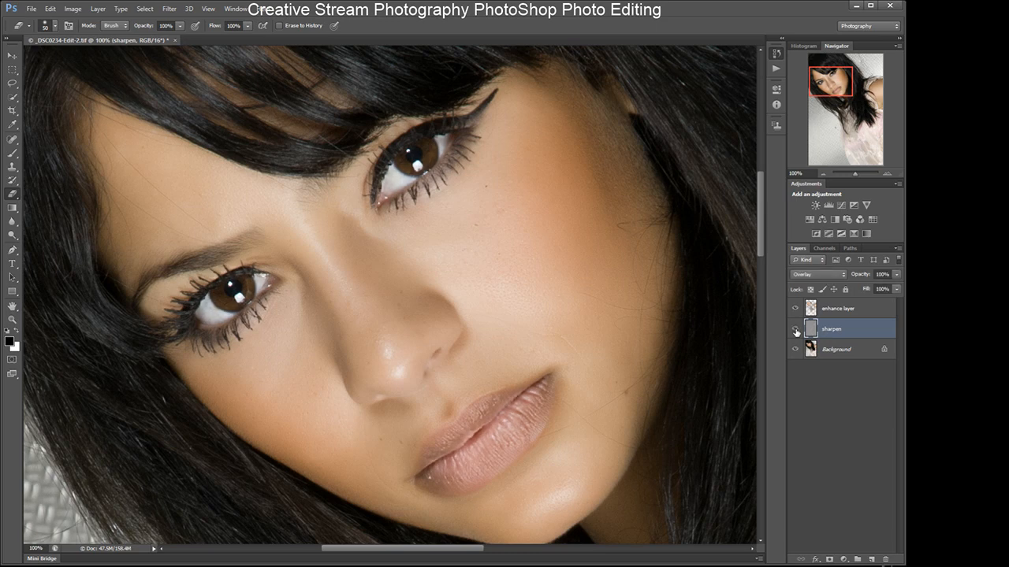
# - Move the sharpen layer above the enhance layer and back below it, comparing its visibility in each position
pyautogui.click(796, 330)
pyautogui.click(795, 330)
pyautogui.moveTo(839, 333); pyautogui.dragTo(841, 311)
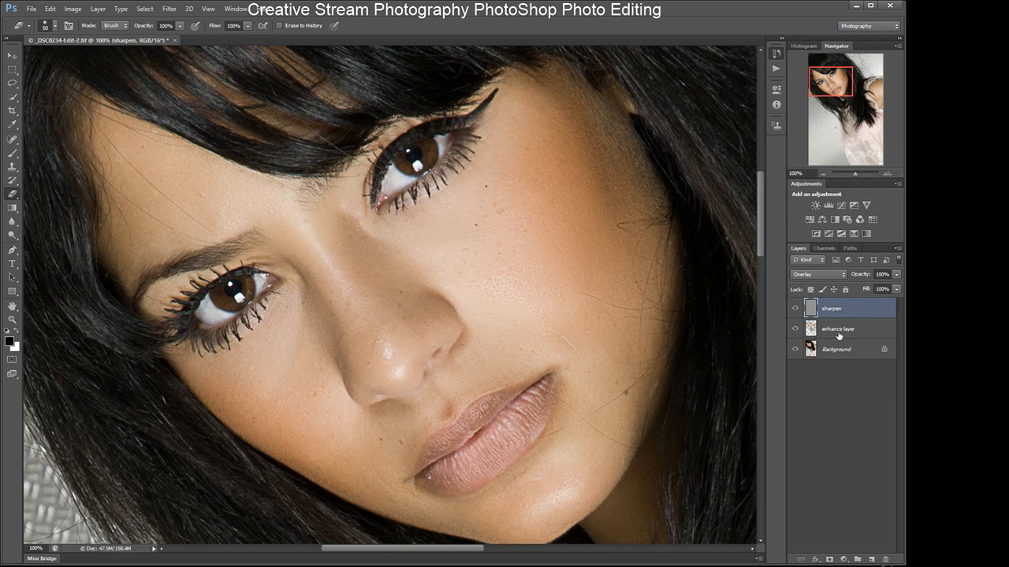
pyautogui.click(796, 309)
pyautogui.click(796, 310)
pyautogui.moveTo(836, 310); pyautogui.dragTo(838, 340)
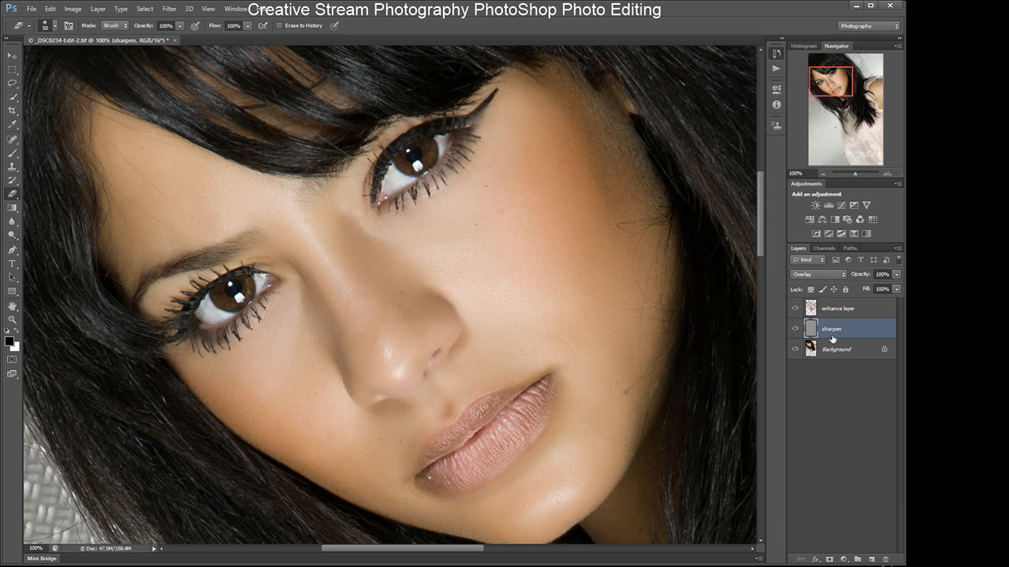
# - Hide the enhance layer and compare the sharpening on the face by toggling the sharpen layer's visibility
pyautogui.click(795, 310)
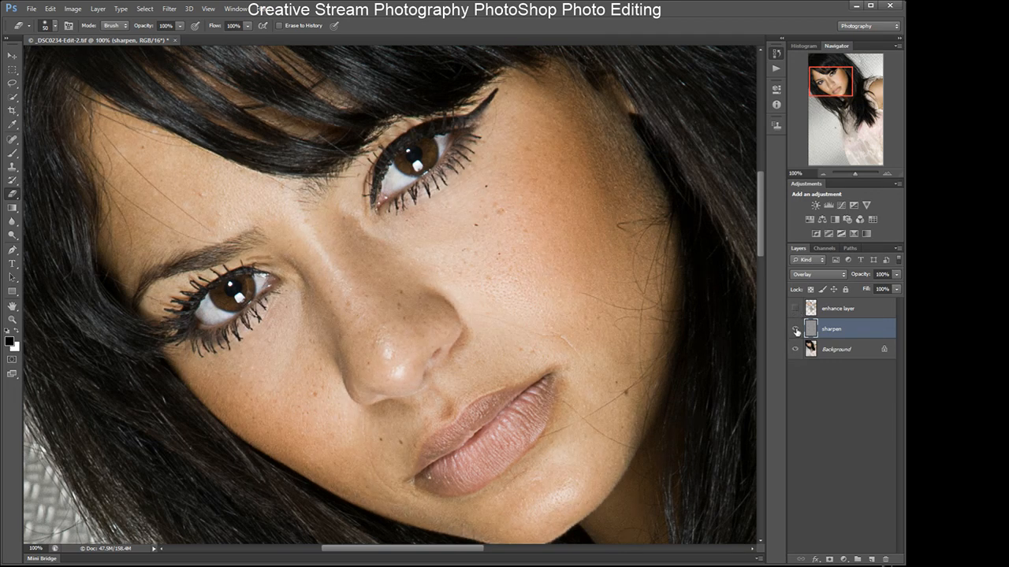
pyautogui.click(796, 331)
pyautogui.click(796, 330)
pyautogui.click(796, 330)
pyautogui.click(796, 330)
# - Set the sharpen layer's opacity to 50% and switch to the Eraser tool
pyautogui.press('h')
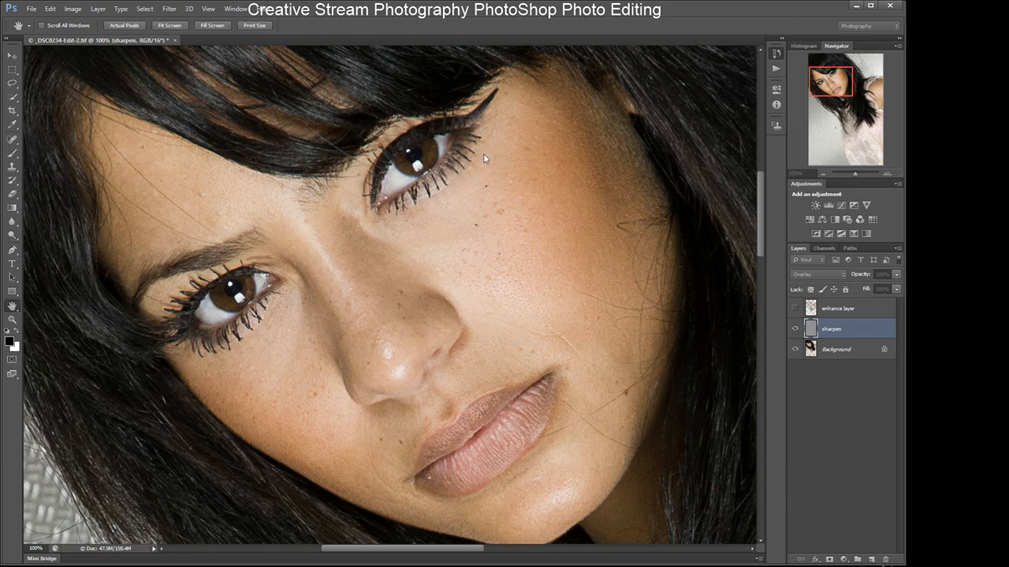
pyautogui.press('5')
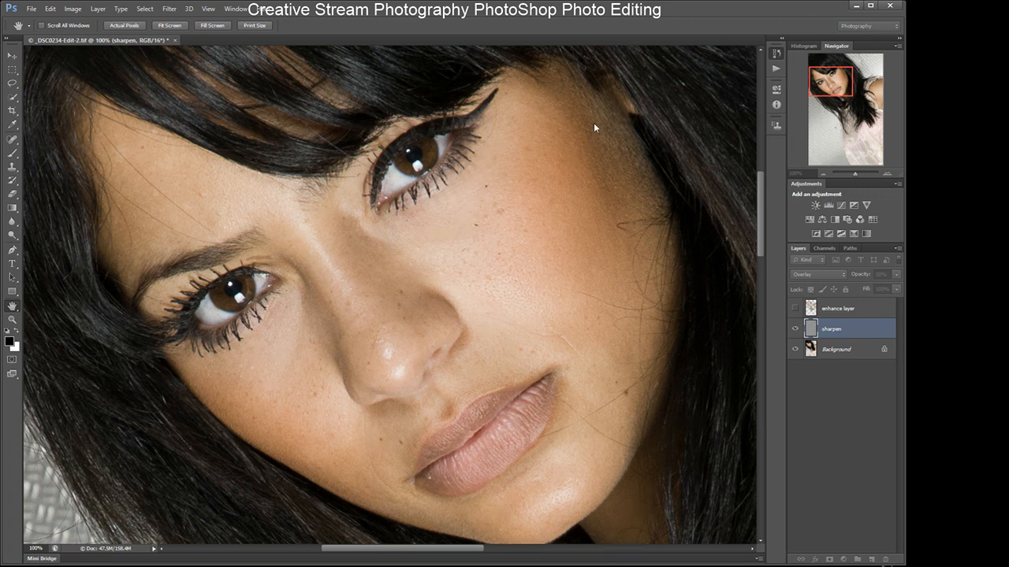
pyautogui.press('e')
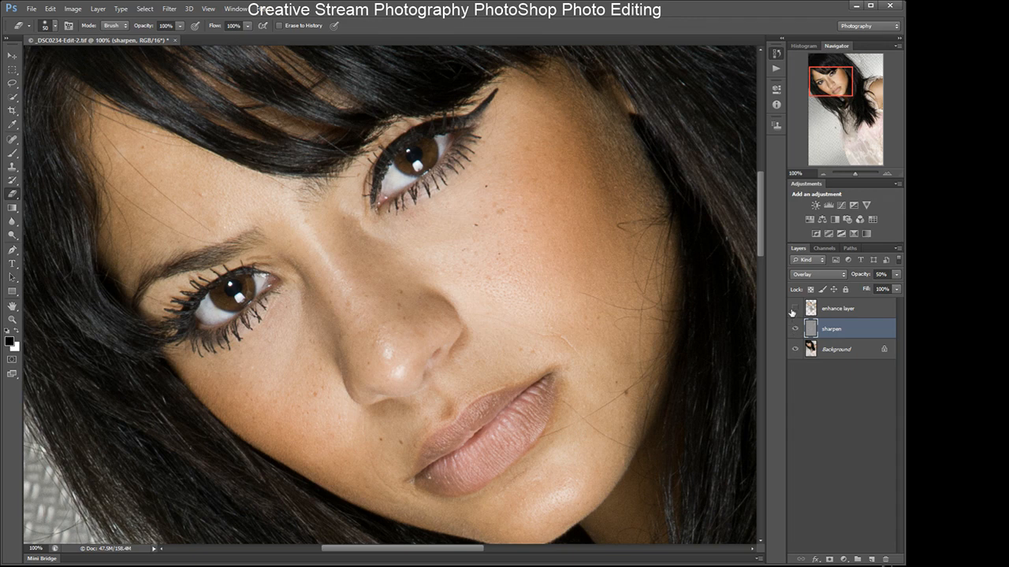
# - Compare the 50% sharpen layer by toggling its visibility with the enhance layer hidden and shown
pyautogui.click(795, 329)
pyautogui.click(794, 329)
pyautogui.click(795, 331)
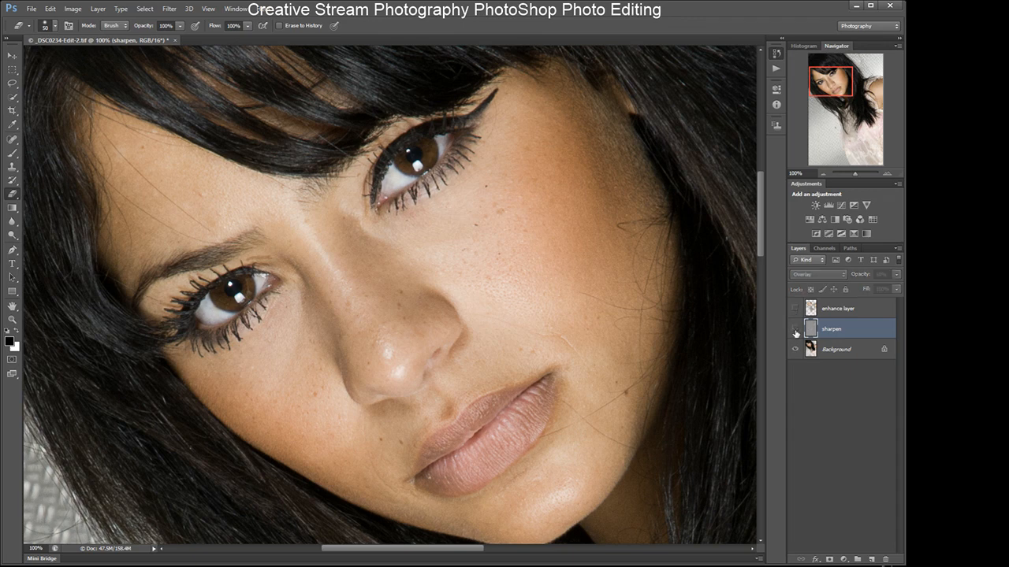
pyautogui.click(795, 331)
pyautogui.click(795, 331)
pyautogui.click(794, 332)
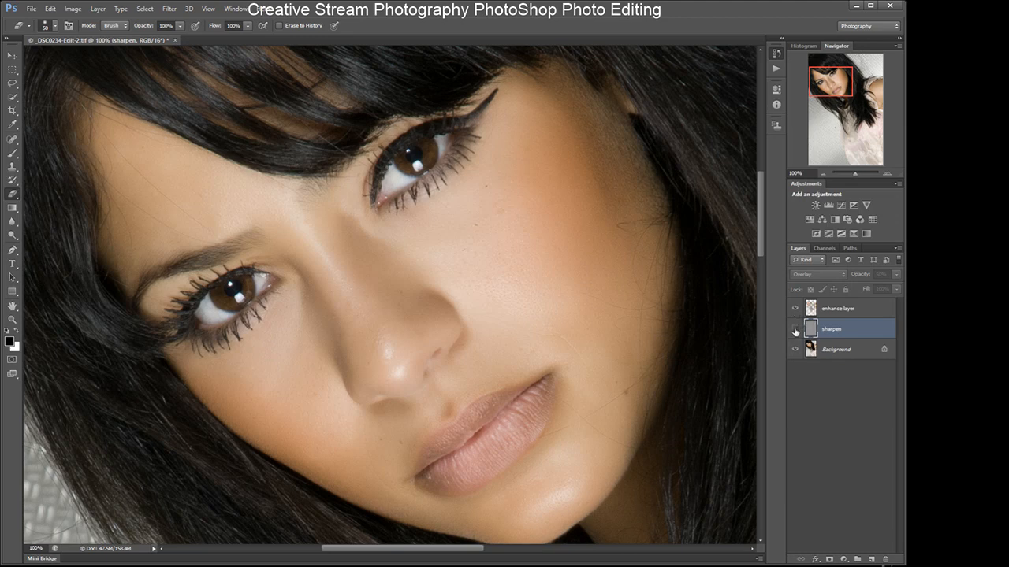
pyautogui.click(795, 332)
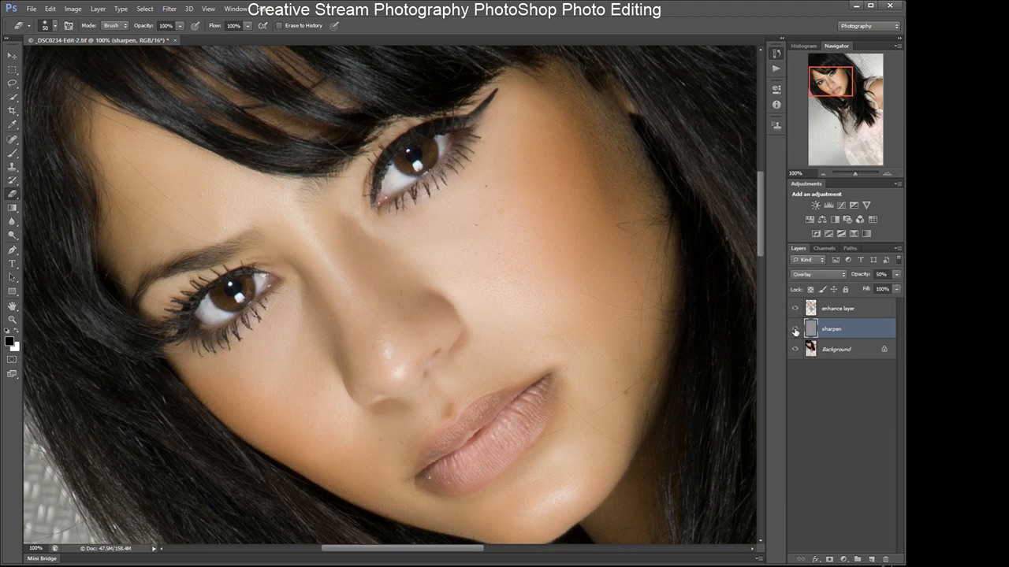
pyautogui.click(795, 332)
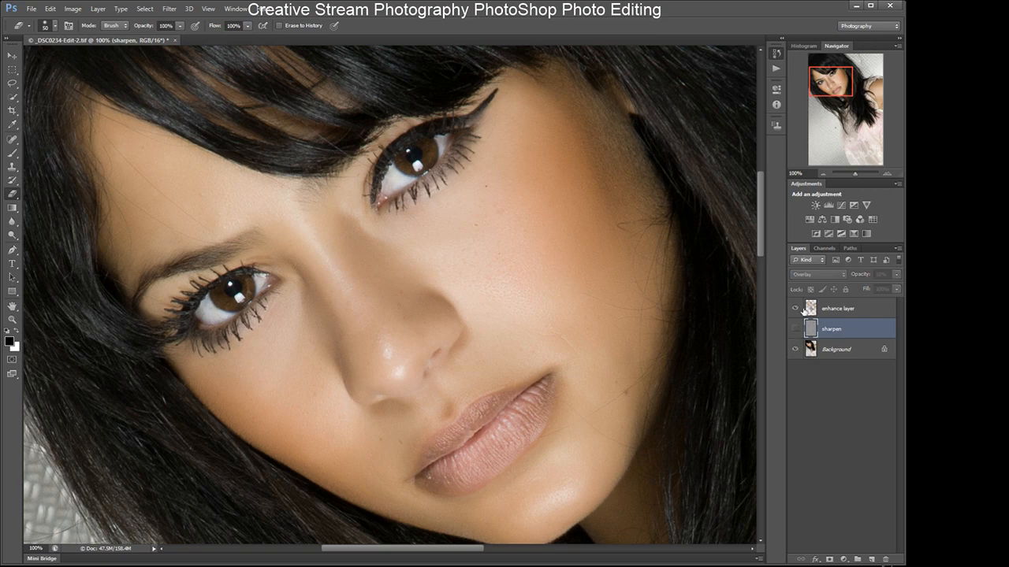
# - Select the enhance layer, view it with the Background hidden, then reselect the sharpen layer
pyautogui.click(810, 309)
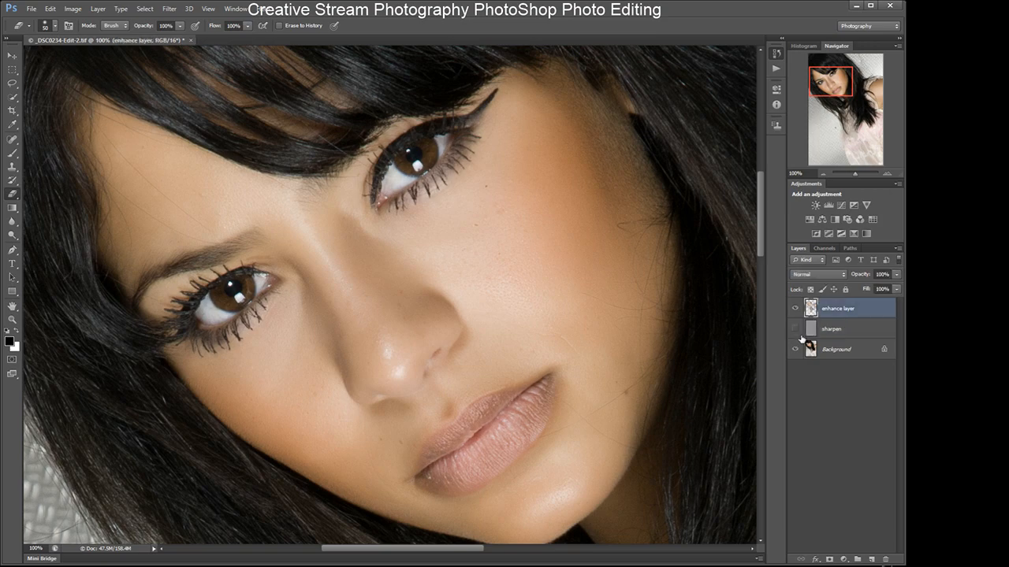
pyautogui.click(795, 349)
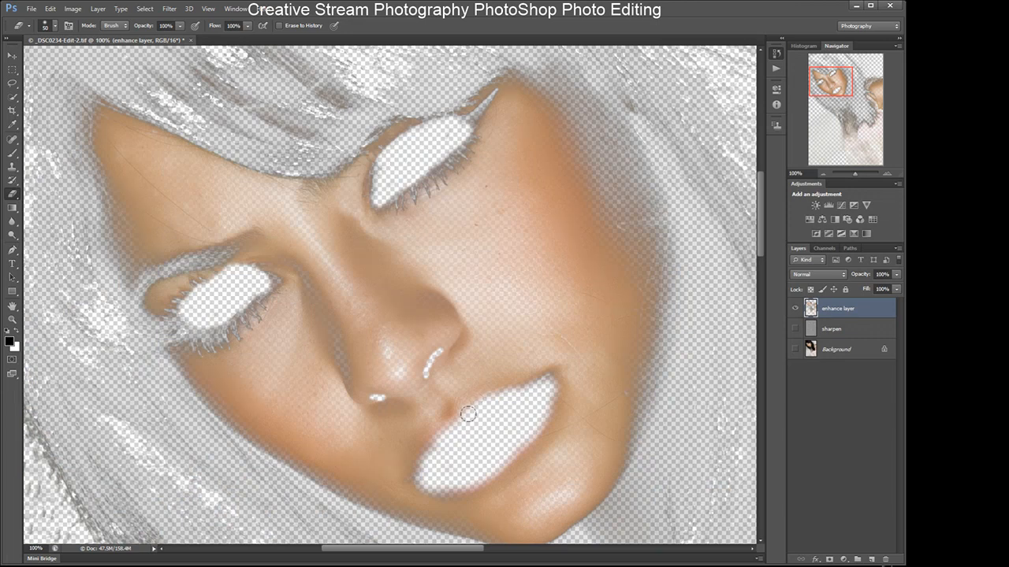
pyautogui.click(795, 330)
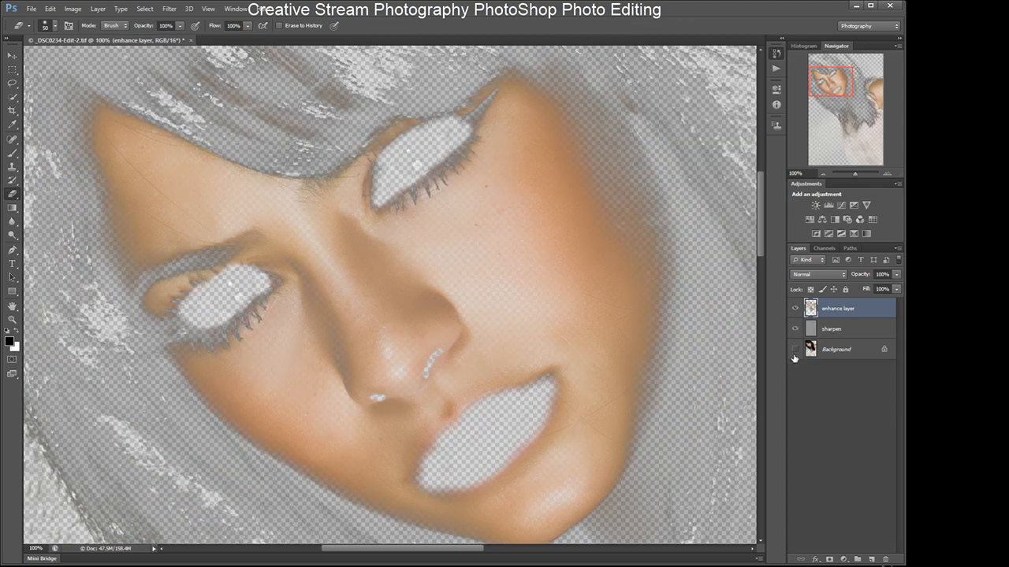
pyautogui.click(795, 350)
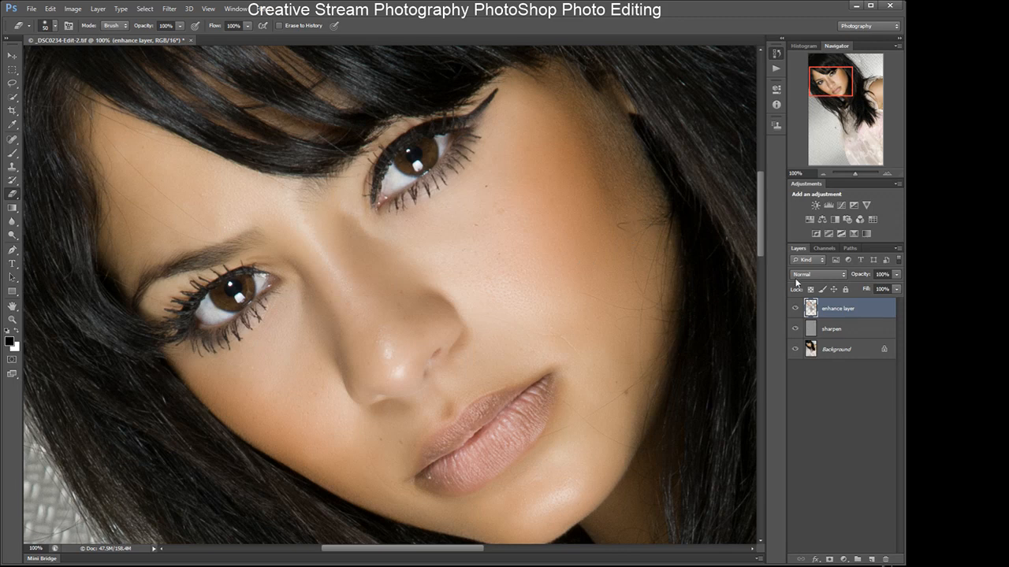
pyautogui.click(814, 330)
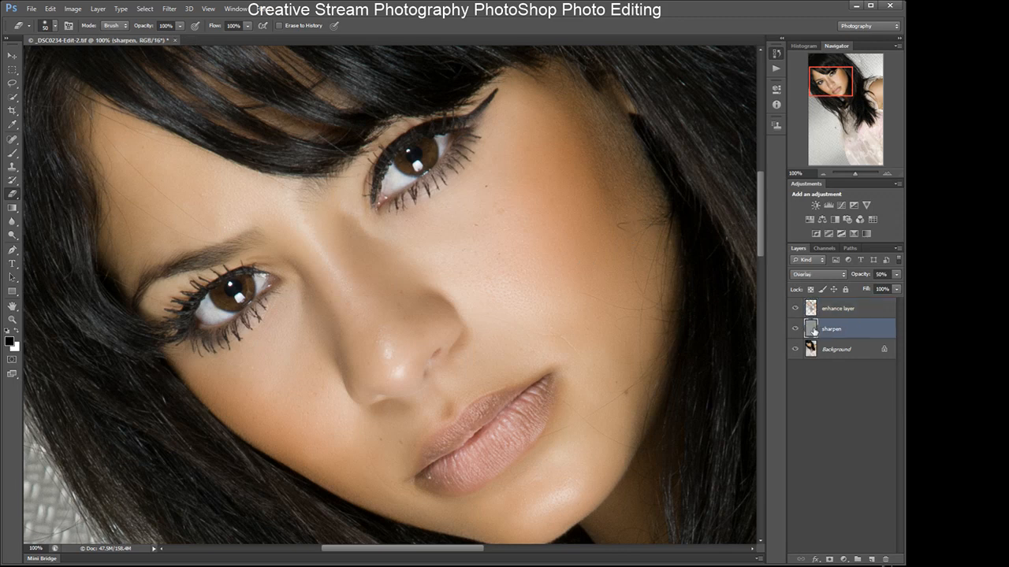
# - Inspect the sharpen layer alone by hiding the enhance layer and Background, then show both again
pyautogui.click(795, 309)
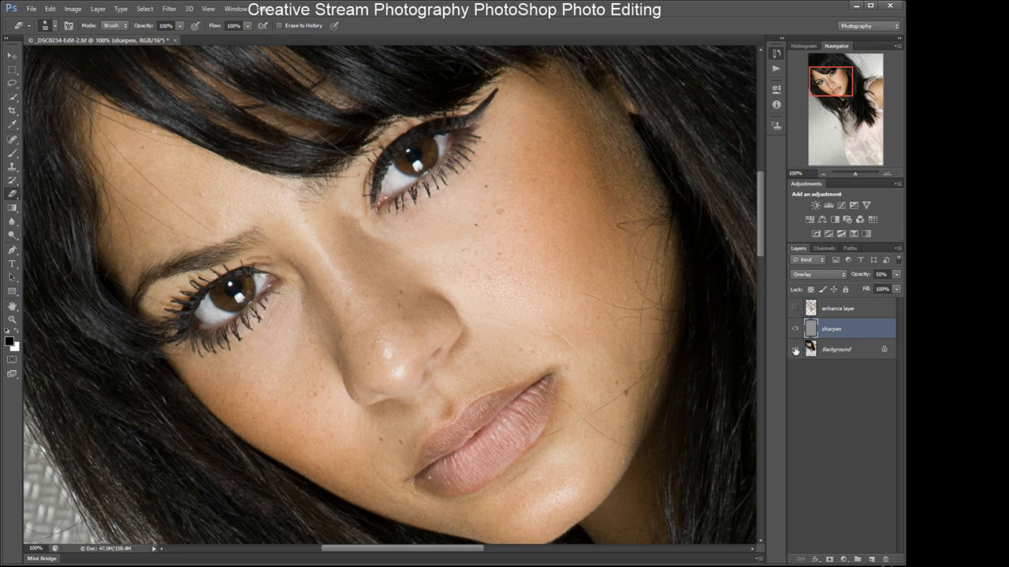
pyautogui.click(795, 349)
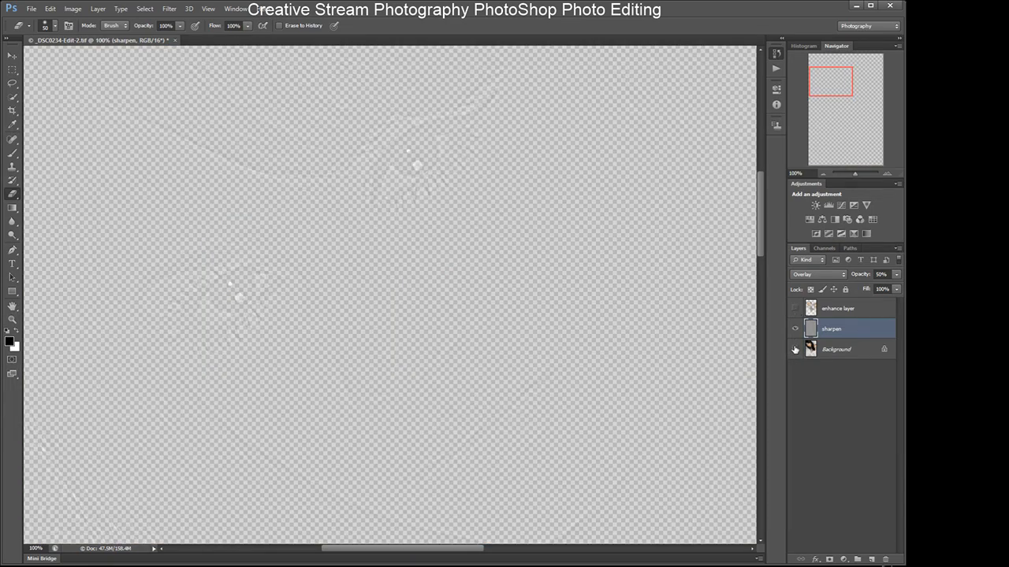
pyautogui.click(795, 349)
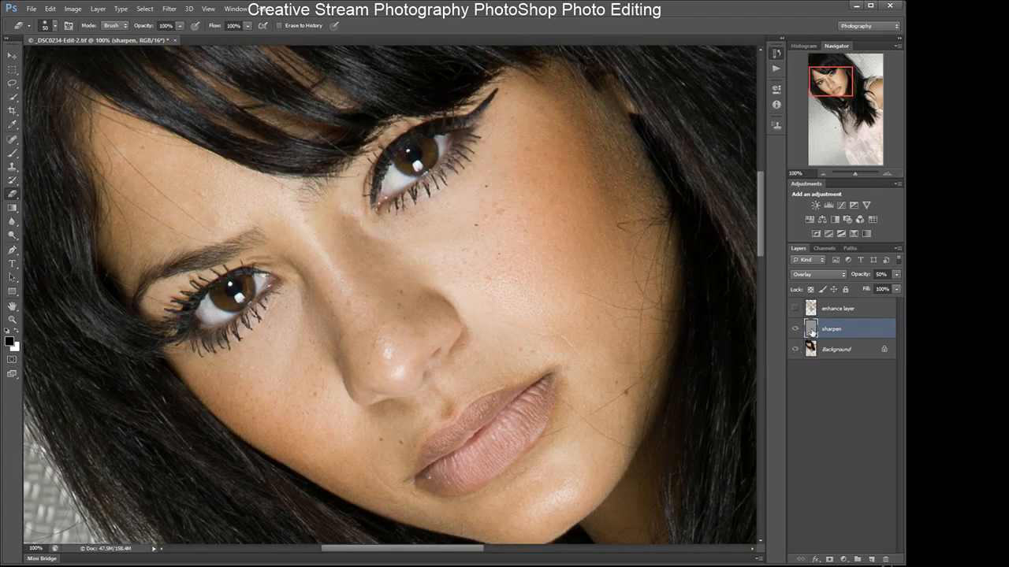
pyautogui.click(794, 309)
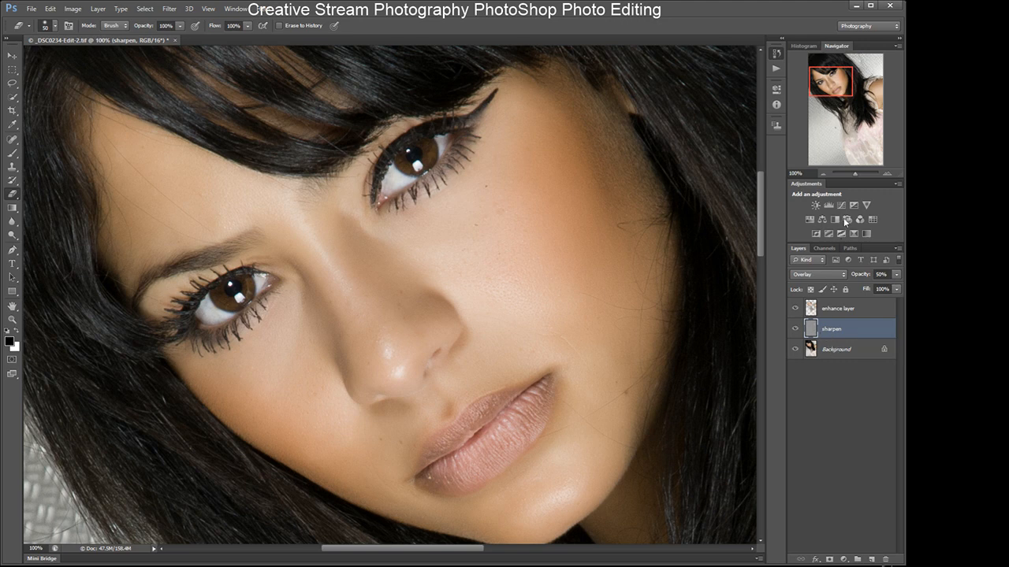
pyautogui.press('h')
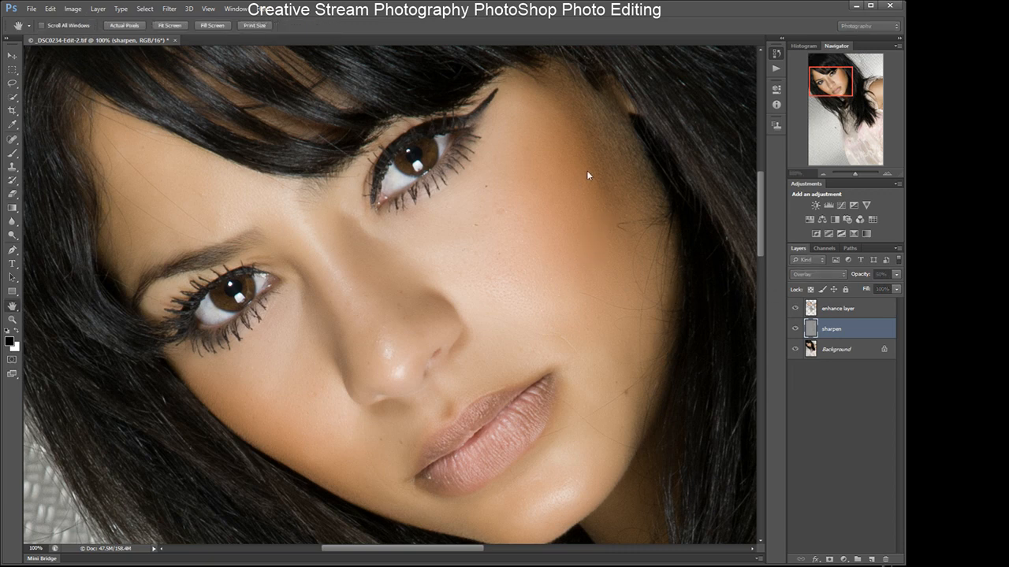
pyautogui.press('e')
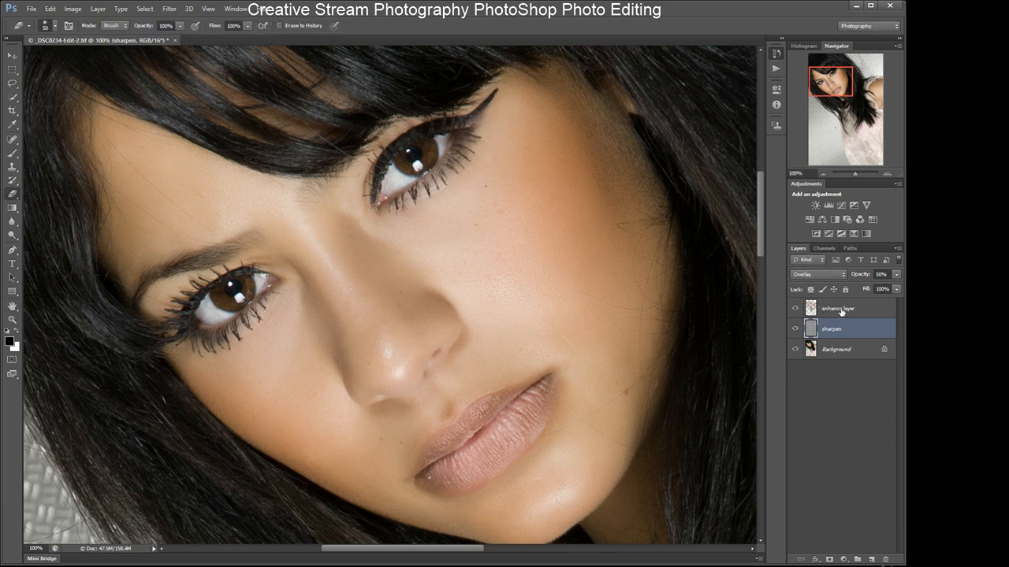
# - Switch the sharpen layer to Normal and erase its sharpening over the lips with the Eraser, checking the erased area
pyautogui.click(820, 275)
pyautogui.click(818, 285)
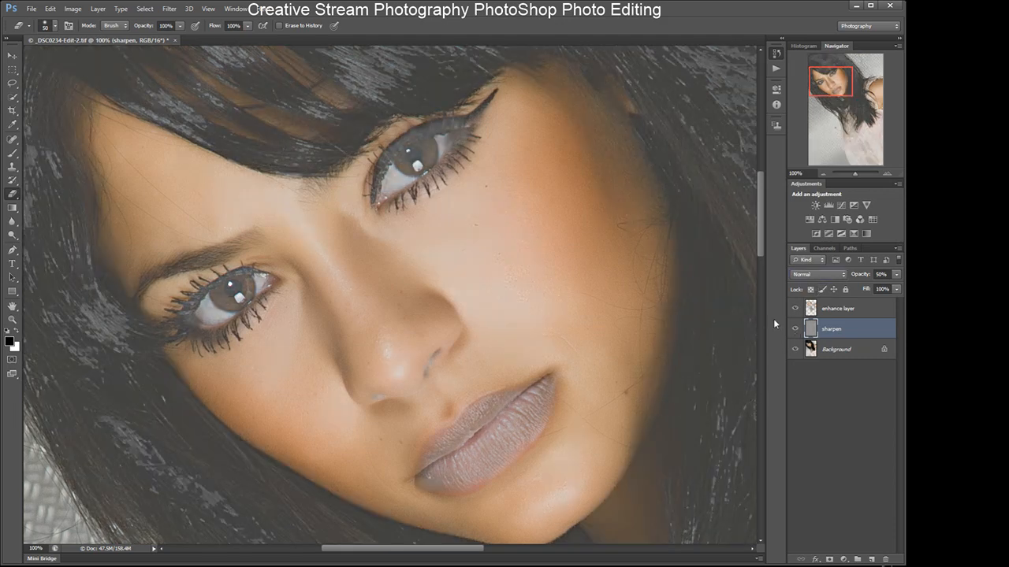
pyautogui.click(796, 309)
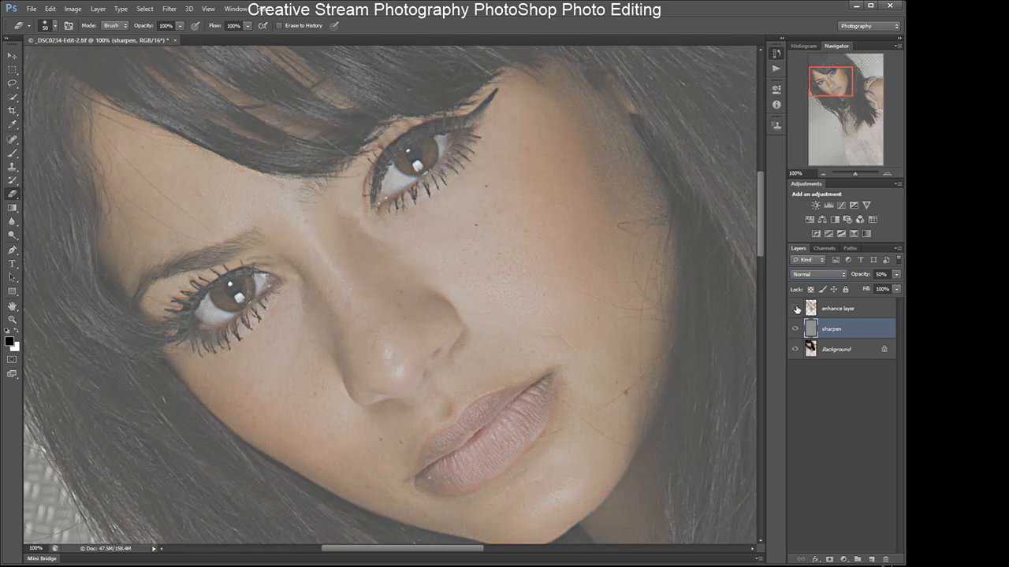
pyautogui.click(796, 309)
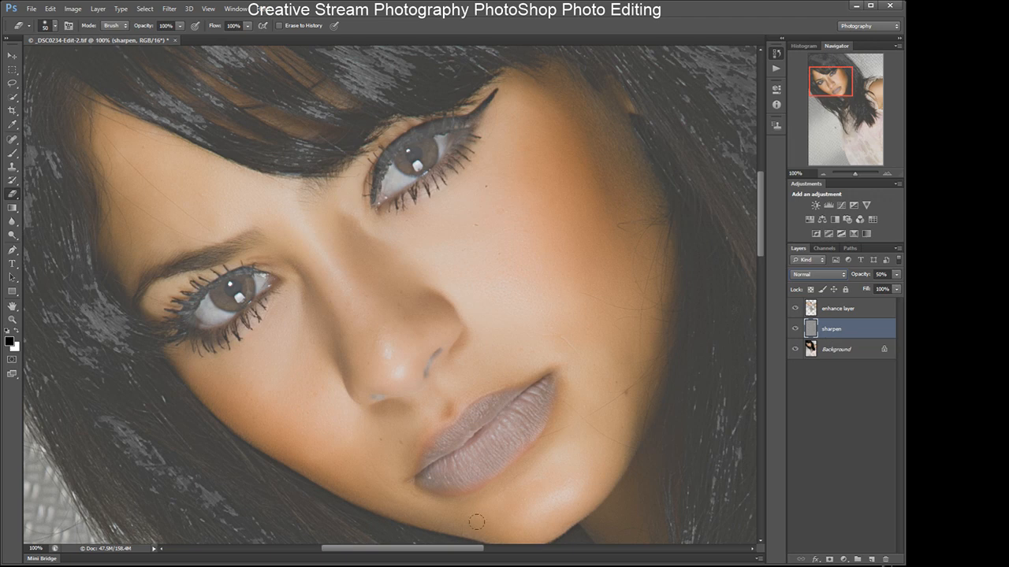
pyautogui.moveTo(428, 477)
pyautogui.mouseDown()
pyautogui.moveTo(481, 468)
pyautogui.moveTo(443, 468)
pyautogui.moveTo(497, 439)
pyautogui.moveTo(474, 450)
pyautogui.moveTo(540, 390)
pyautogui.moveTo(539, 409)
pyautogui.moveTo(481, 466)
pyautogui.moveTo(472, 466)
pyautogui.moveTo(529, 409)
pyautogui.moveTo(525, 429)
pyautogui.moveTo(510, 403)
pyautogui.moveTo(495, 402)
pyautogui.moveTo(428, 464)
pyautogui.mouseUp()
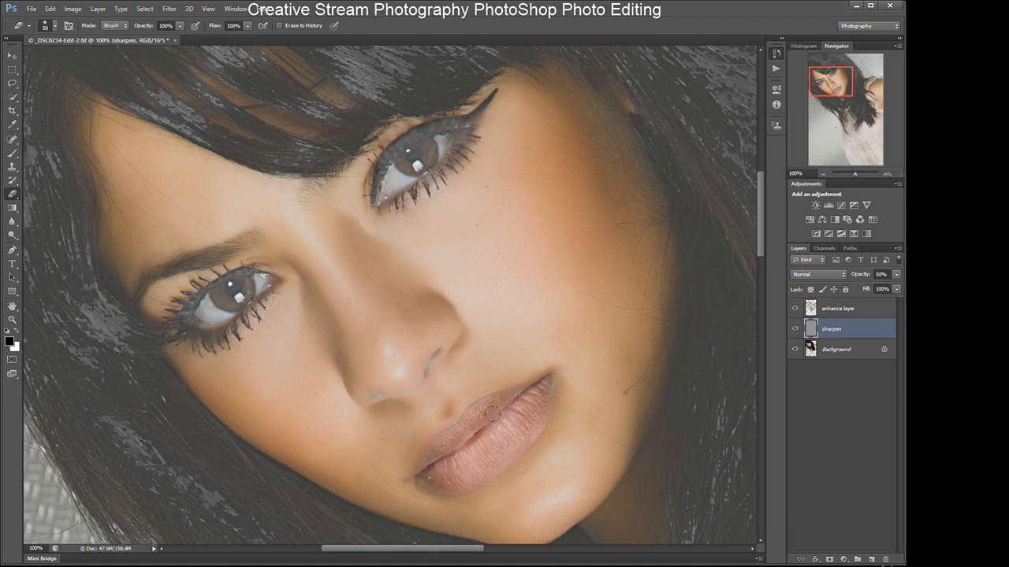
pyautogui.moveTo(521, 393); pyautogui.dragTo(540, 383)
pyautogui.moveTo(525, 422)
pyautogui.mouseDown()
pyautogui.moveTo(488, 465)
pyautogui.moveTo(442, 475)
pyautogui.mouseUp()
pyautogui.moveTo(454, 473)
pyautogui.mouseDown()
pyautogui.moveTo(481, 458)
pyautogui.moveTo(542, 388)
pyautogui.mouseUp()
pyautogui.click(795, 349)
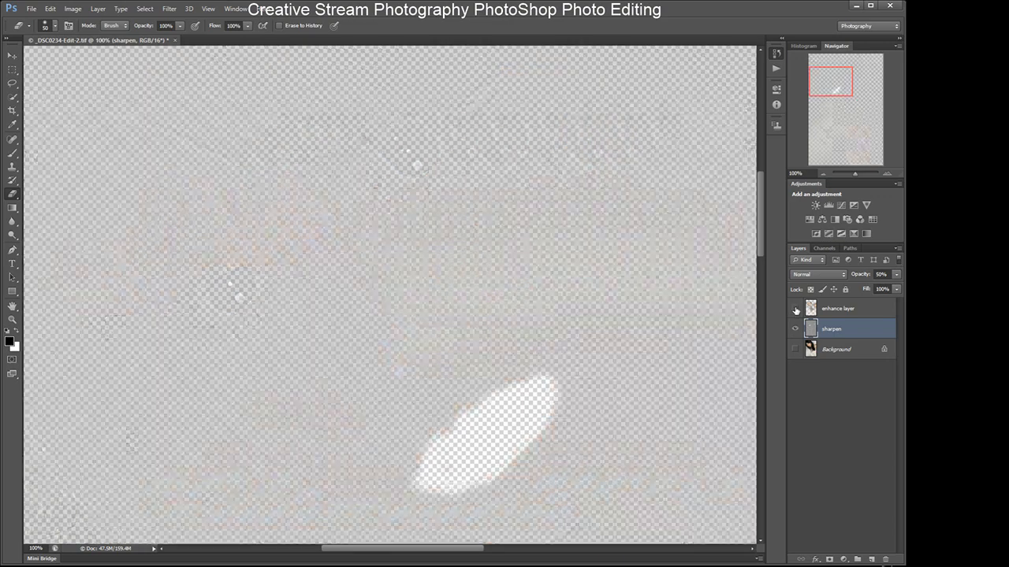
pyautogui.click(796, 309)
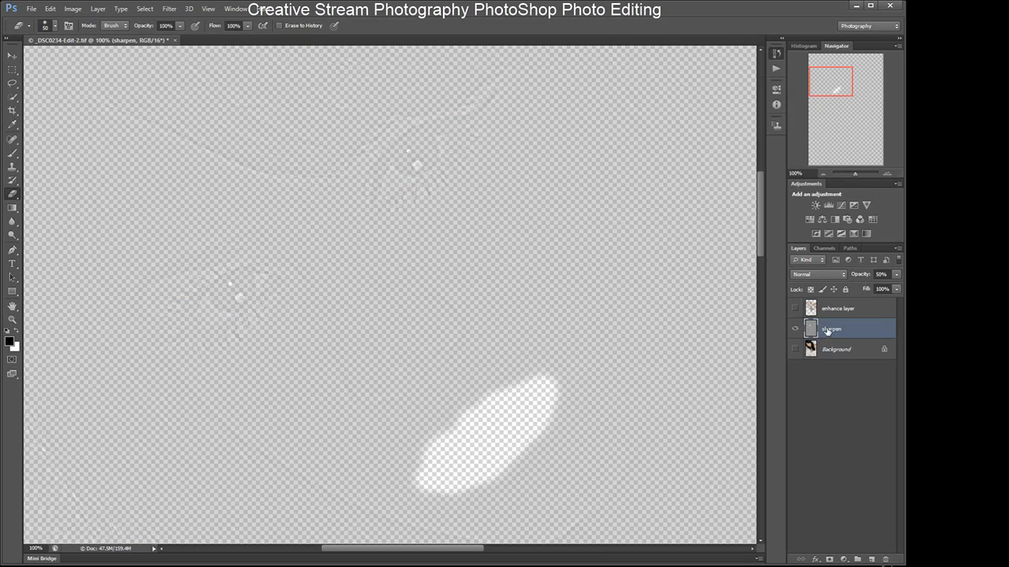
pyautogui.click(796, 309)
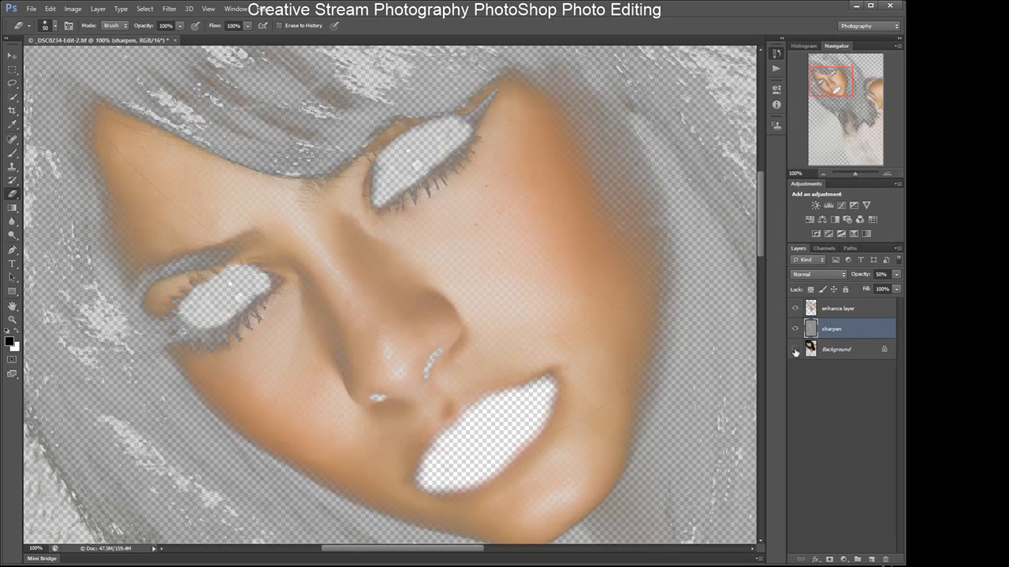
pyautogui.click(795, 350)
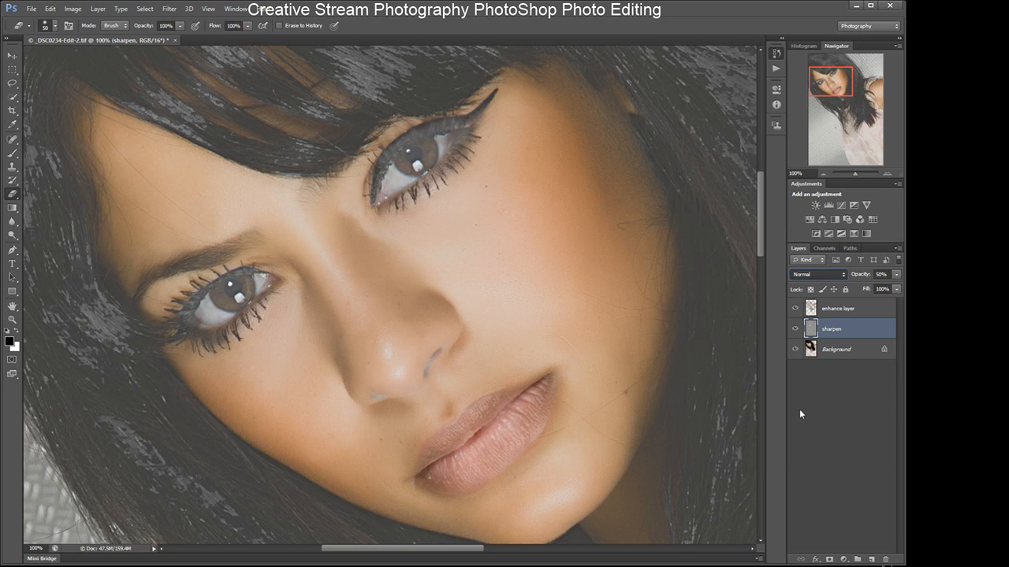
# - Set the sharpen layer's blend mode back to Overlay and compare it by toggling its visibility
pyautogui.hotkey('shift', 'alt', 'o')
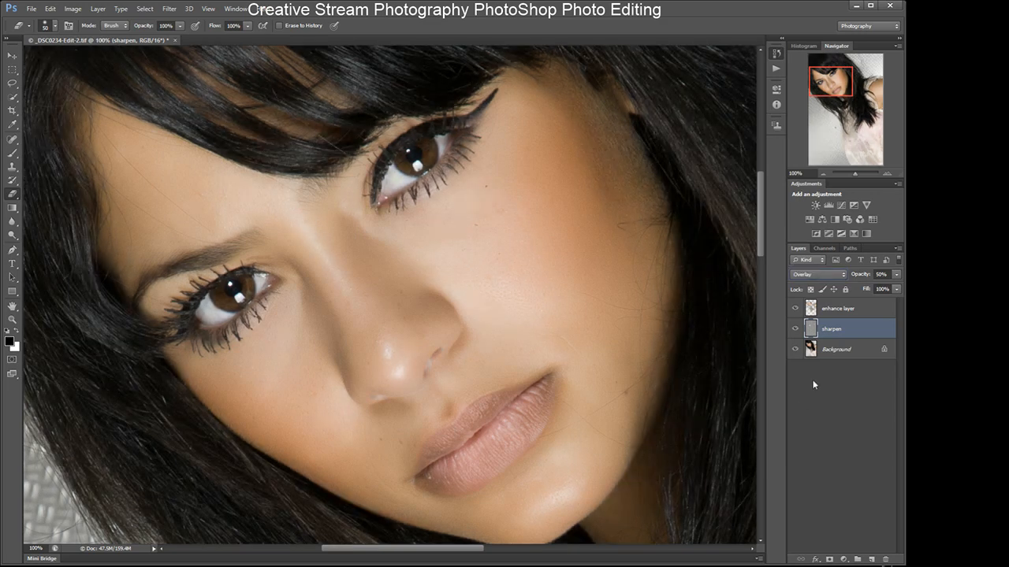
pyautogui.click(795, 329)
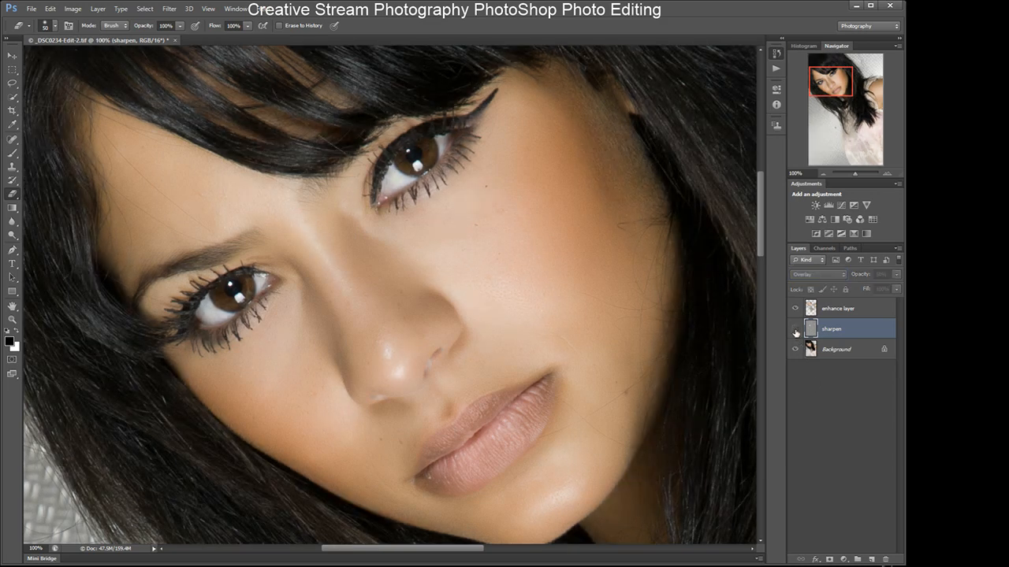
pyautogui.click(796, 330)
pyautogui.click(795, 329)
pyautogui.click(796, 329)
pyautogui.click(795, 329)
pyautogui.click(795, 330)
pyautogui.click(796, 331)
pyautogui.click(795, 331)
pyautogui.click(795, 330)
pyautogui.click(795, 330)
pyautogui.click(795, 330)
pyautogui.click(795, 330)
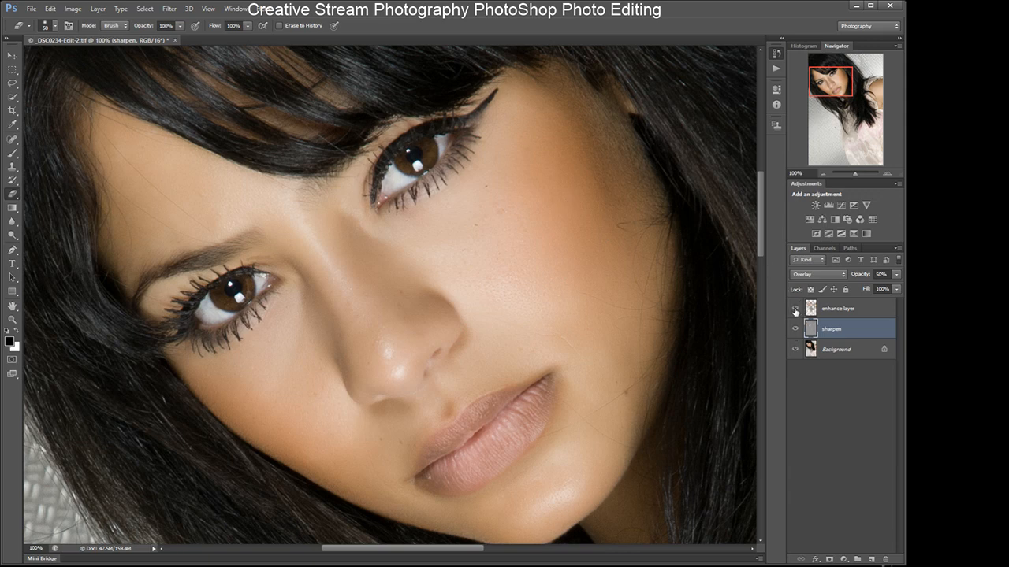
# - Check the layers with the Background hidden, then zoom out to 50%
pyautogui.click(795, 349)
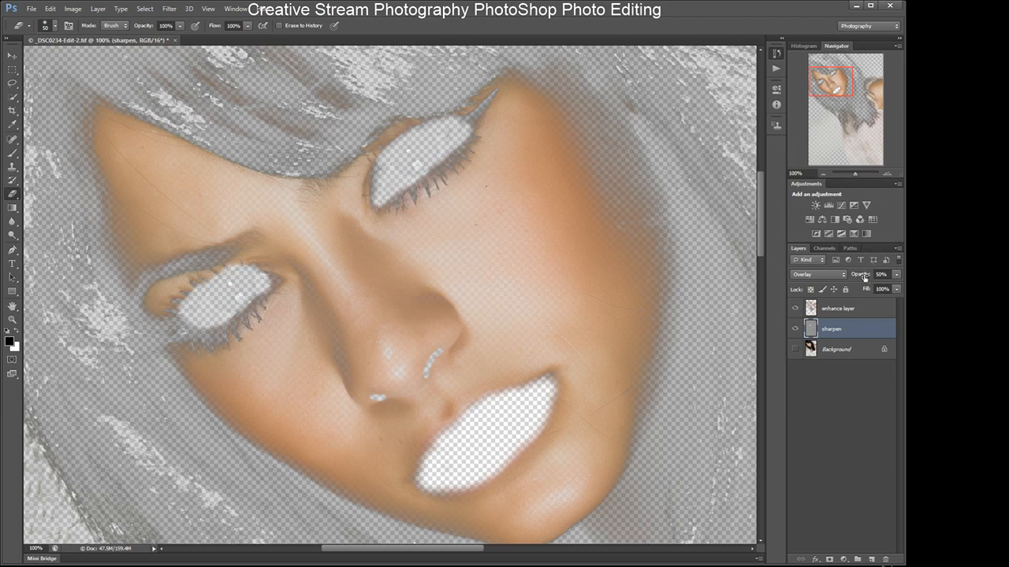
pyautogui.click(795, 349)
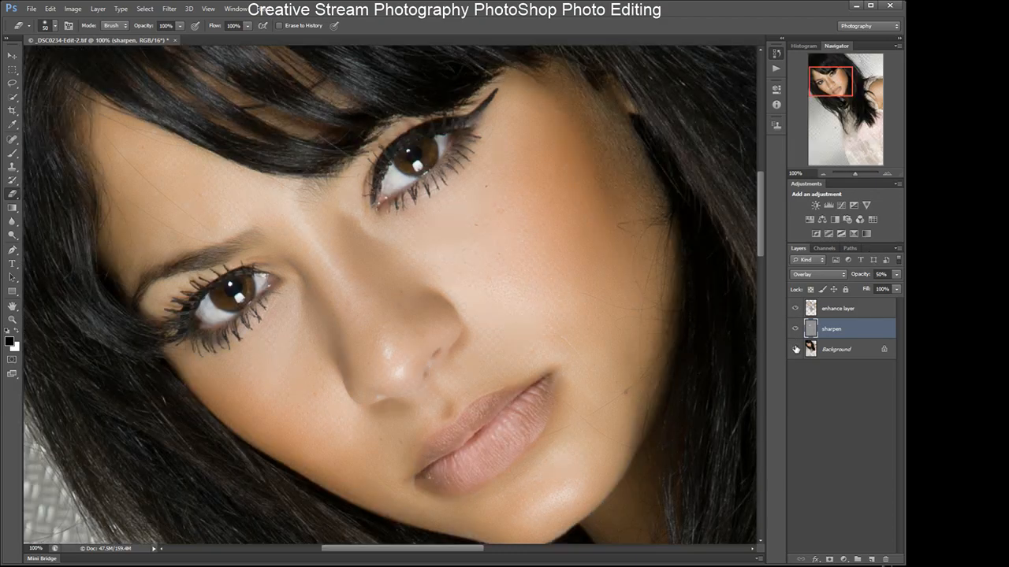
pyautogui.click(822, 174)
pyautogui.click(822, 174)
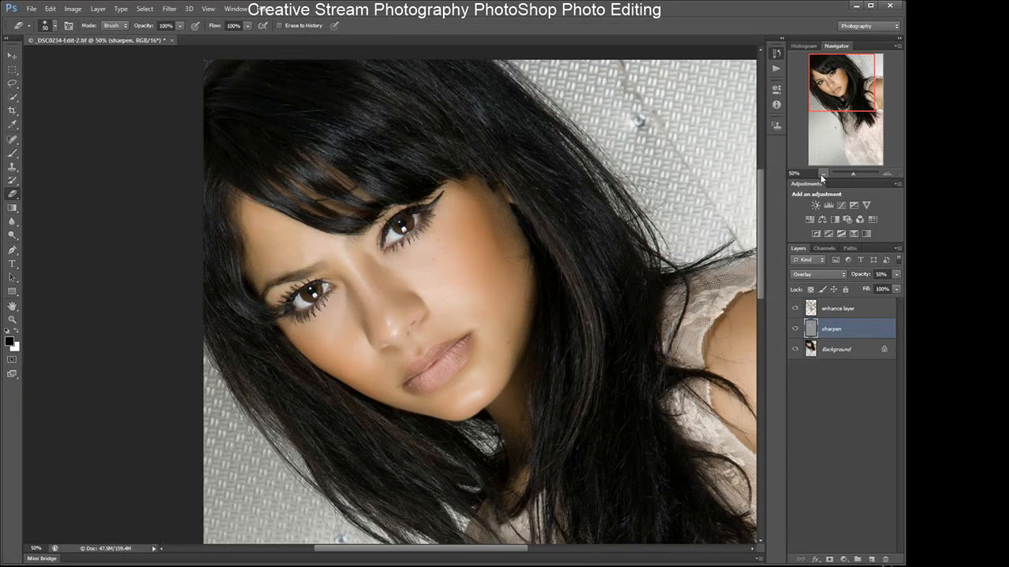
# - Zoom out and back in to 100% to examine the retouched face and lips
pyautogui.click(822, 174)
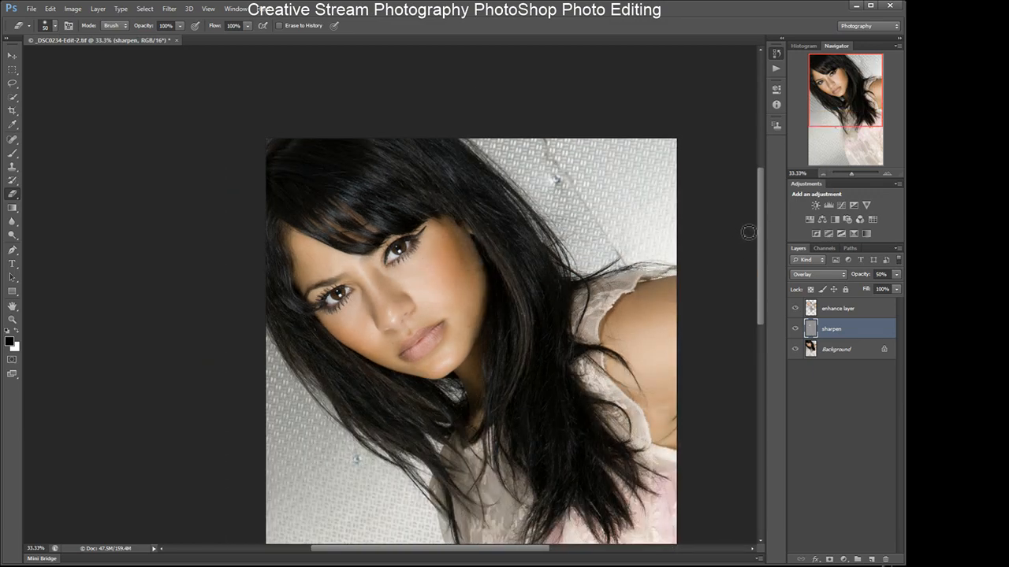
pyautogui.moveTo(759, 218); pyautogui.dragTo(764, 238)
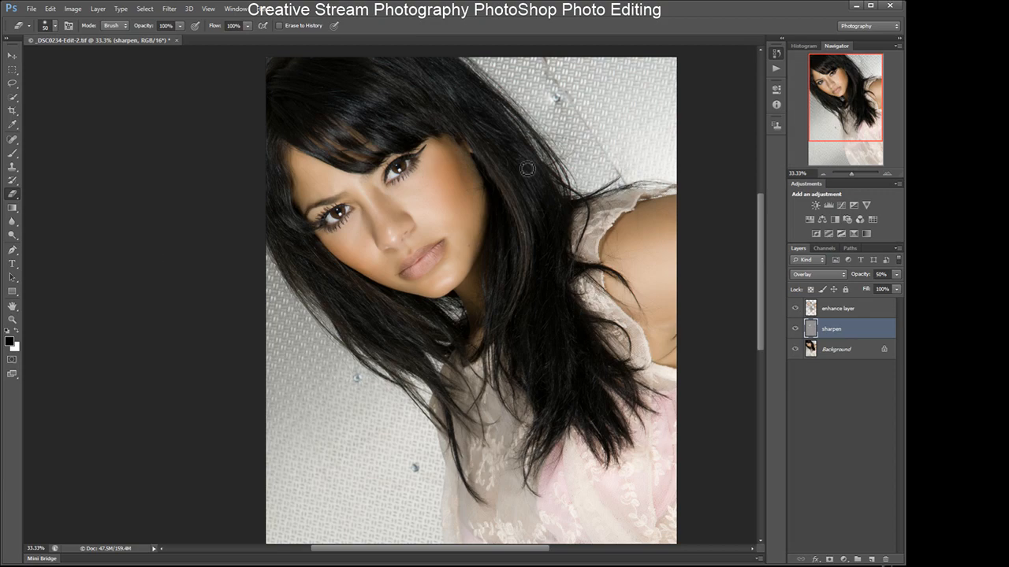
pyautogui.click(886, 175)
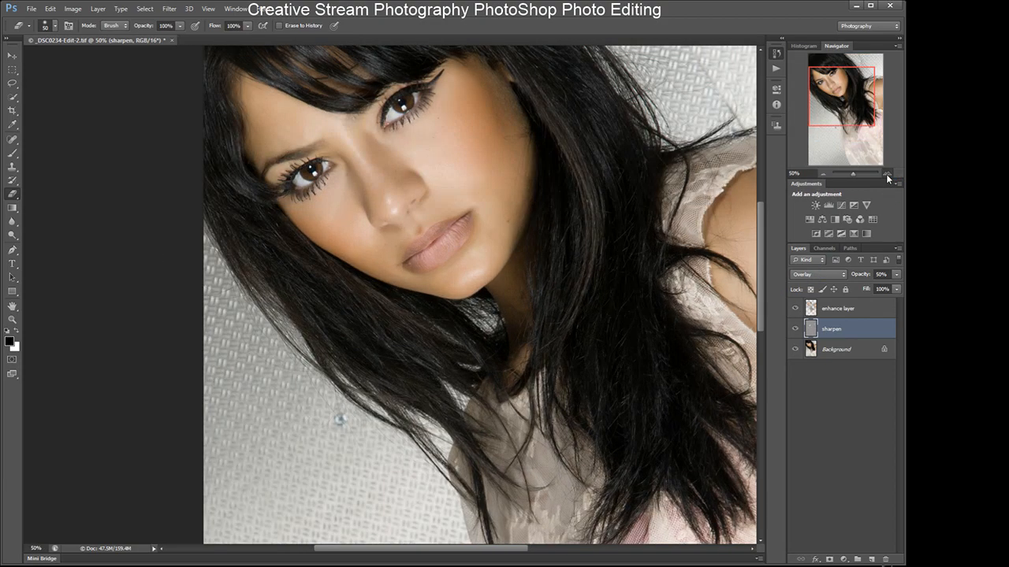
pyautogui.click(886, 175)
pyautogui.click(887, 175)
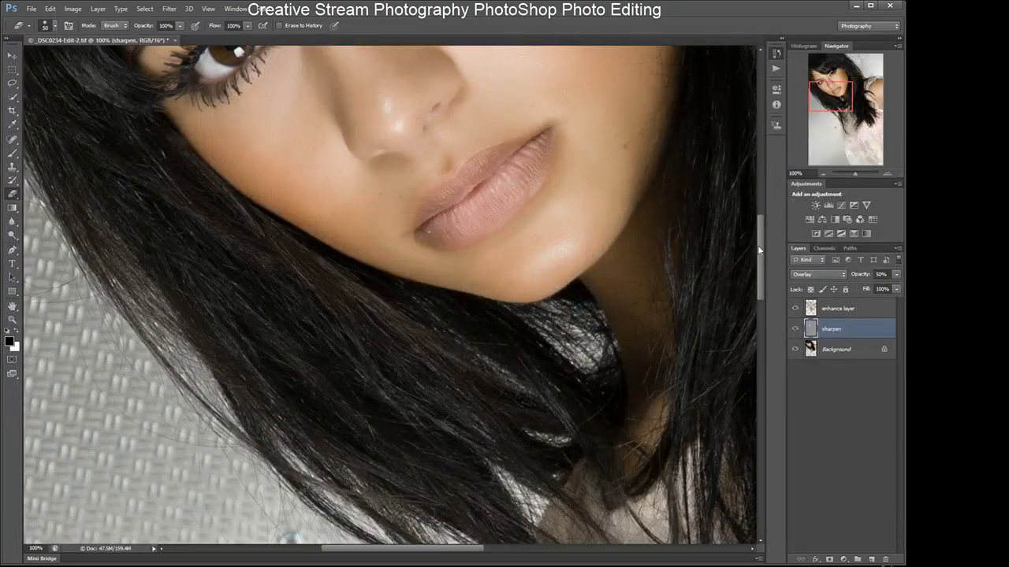
pyautogui.moveTo(763, 240); pyautogui.dragTo(758, 186)
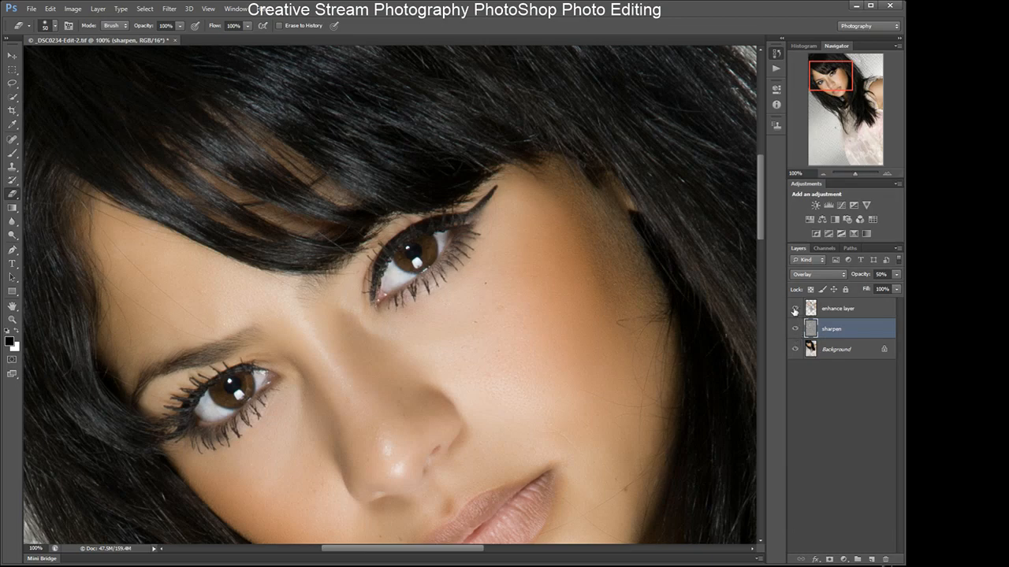
# - Hide the Background, select the enhance layer, and erase its smoothing from the hair with an Eraser of about 189 px
pyautogui.click(795, 349)
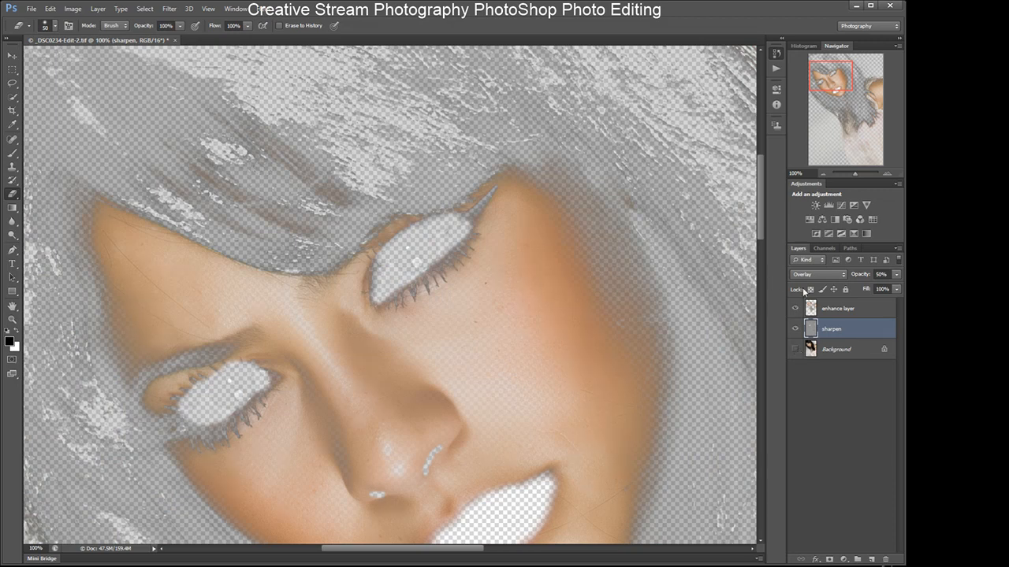
pyautogui.click(825, 311)
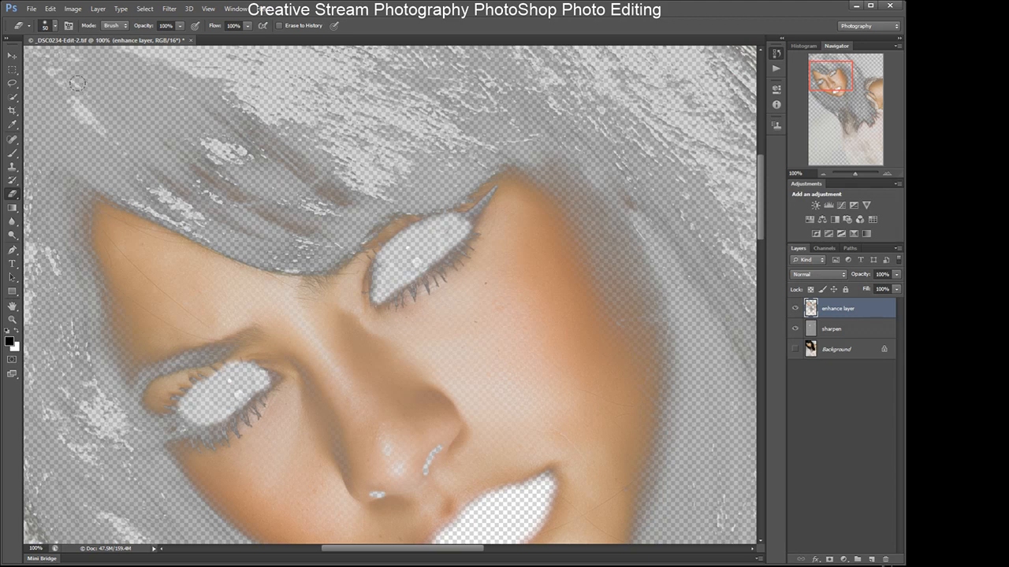
pyautogui.moveTo(135, 72)
pyautogui.mouseDown()
pyautogui.moveTo(240, 101)
pyautogui.moveTo(126, 65)
pyautogui.moveTo(270, 100)
pyautogui.moveTo(138, 111)
pyautogui.moveTo(203, 106)
pyautogui.moveTo(72, 75)
pyautogui.moveTo(115, 64)
pyautogui.moveTo(36, 59)
pyautogui.moveTo(98, 114)
pyautogui.moveTo(145, 130)
pyautogui.mouseUp()
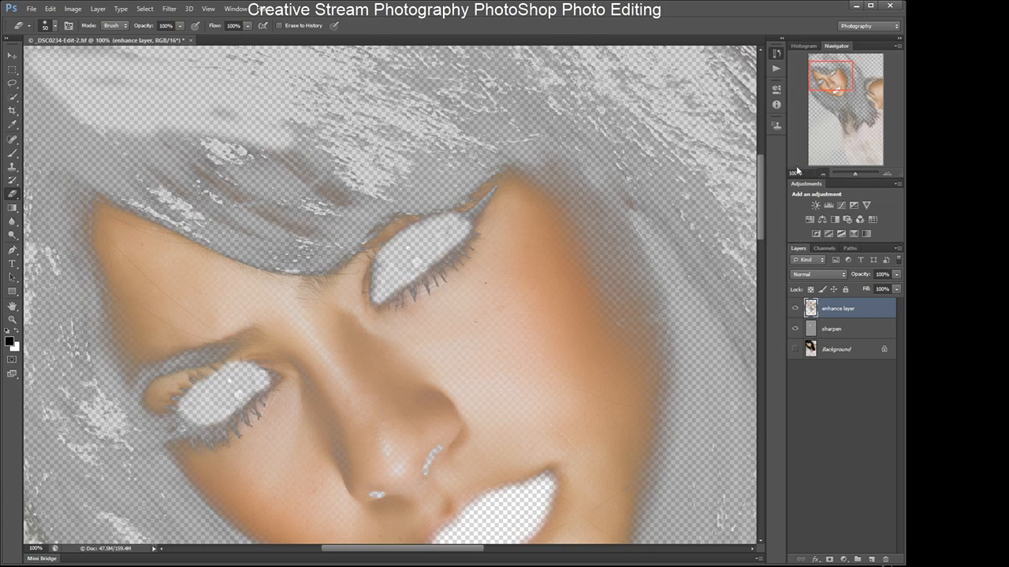
pyautogui.click(823, 173)
pyautogui.moveTo(174, 184)
pyautogui.mouseDown()
pyautogui.moveTo(266, 221)
pyautogui.moveTo(280, 191)
pyautogui.moveTo(343, 219)
pyautogui.moveTo(287, 228)
pyautogui.moveTo(137, 193)
pyautogui.moveTo(202, 196)
pyautogui.moveTo(193, 167)
pyautogui.moveTo(314, 141)
pyautogui.moveTo(260, 111)
pyautogui.moveTo(262, 125)
pyautogui.moveTo(323, 94)
pyautogui.moveTo(336, 102)
pyautogui.moveTo(255, 84)
pyautogui.moveTo(336, 65)
pyautogui.moveTo(308, 60)
pyautogui.moveTo(361, 62)
pyautogui.moveTo(176, 70)
pyautogui.moveTo(146, 58)
pyautogui.moveTo(157, 55)
pyautogui.moveTo(167, 53)
pyautogui.moveTo(157, 69)
pyautogui.moveTo(167, 130)
pyautogui.moveTo(216, 121)
pyautogui.moveTo(153, 121)
pyautogui.moveTo(207, 133)
pyautogui.moveTo(115, 119)
pyautogui.moveTo(183, 99)
pyautogui.moveTo(170, 108)
pyautogui.moveTo(143, 83)
pyautogui.moveTo(302, 91)
pyautogui.moveTo(290, 80)
pyautogui.moveTo(401, 74)
pyautogui.moveTo(395, 103)
pyautogui.moveTo(409, 100)
pyautogui.moveTo(366, 112)
pyautogui.moveTo(478, 102)
pyautogui.moveTo(450, 84)
pyautogui.moveTo(421, 135)
pyautogui.moveTo(399, 126)
pyautogui.moveTo(387, 140)
pyautogui.moveTo(482, 139)
pyautogui.moveTo(602, 56)
pyautogui.moveTo(538, 93)
pyautogui.moveTo(572, 83)
pyautogui.moveTo(568, 106)
pyautogui.moveTo(581, 90)
pyautogui.moveTo(625, 116)
pyautogui.moveTo(577, 144)
pyautogui.mouseUp()
pyautogui.moveTo(489, 68)
pyautogui.mouseDown()
pyautogui.moveTo(418, 140)
pyautogui.moveTo(412, 70)
pyautogui.moveTo(401, 127)
pyautogui.moveTo(355, 165)
pyautogui.moveTo(348, 197)
pyautogui.mouseUp()
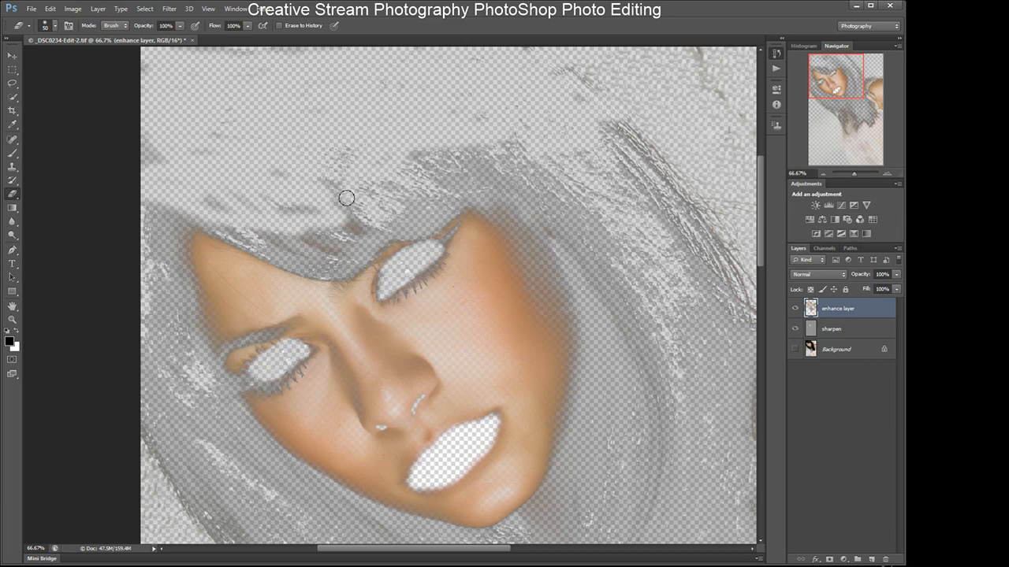
pyautogui.click(480, 110)
pyautogui.moveTo(573, 128)
pyautogui.mouseDown()
pyautogui.moveTo(614, 189)
pyautogui.moveTo(607, 296)
pyautogui.moveTo(629, 342)
pyautogui.moveTo(666, 319)
pyautogui.moveTo(686, 371)
pyautogui.moveTo(674, 497)
pyautogui.mouseUp()
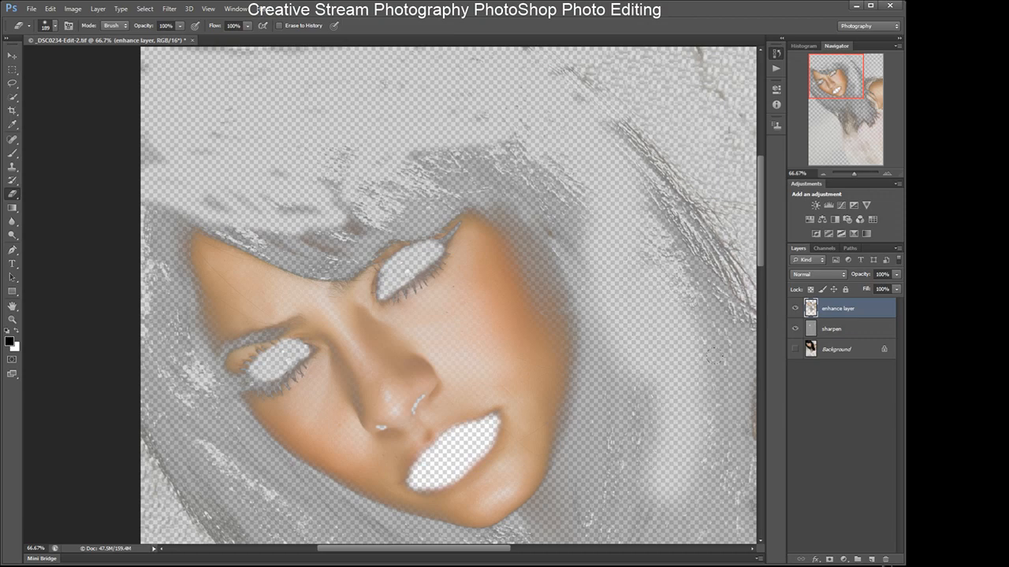
# - Compare the enhance layer by toggling the Background's visibility on and off
pyautogui.click(795, 350)
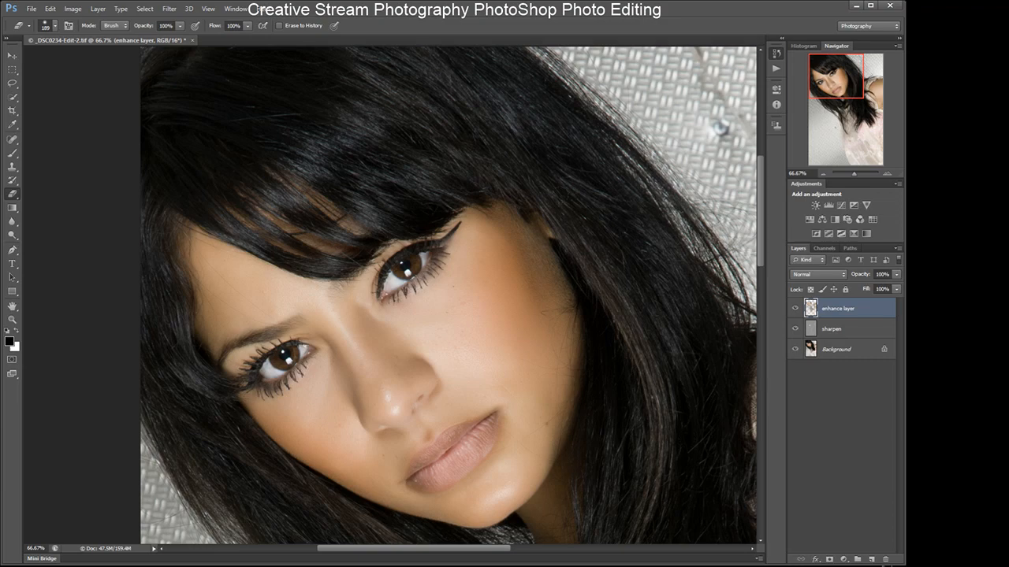
pyautogui.click(795, 350)
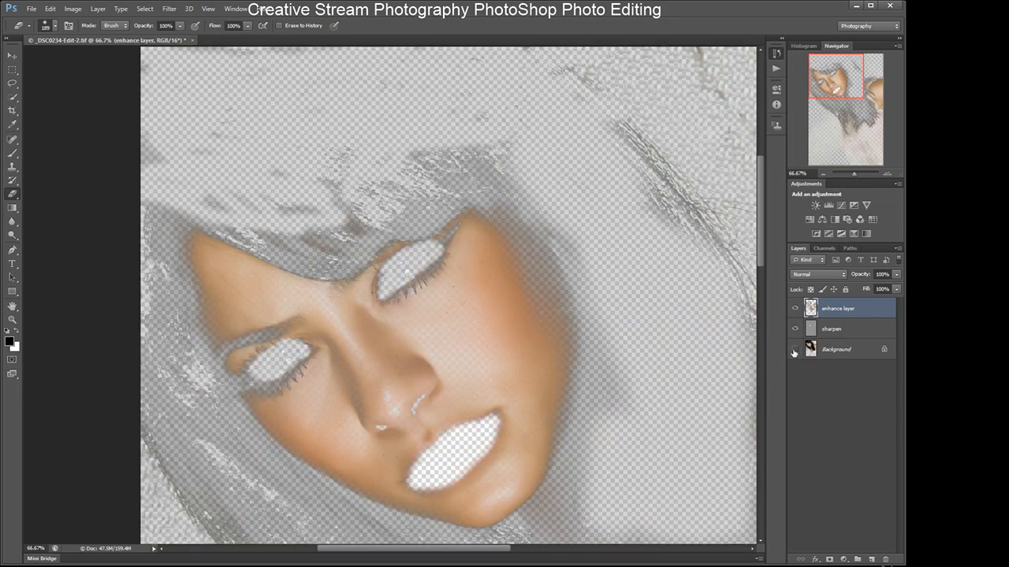
pyautogui.click(795, 350)
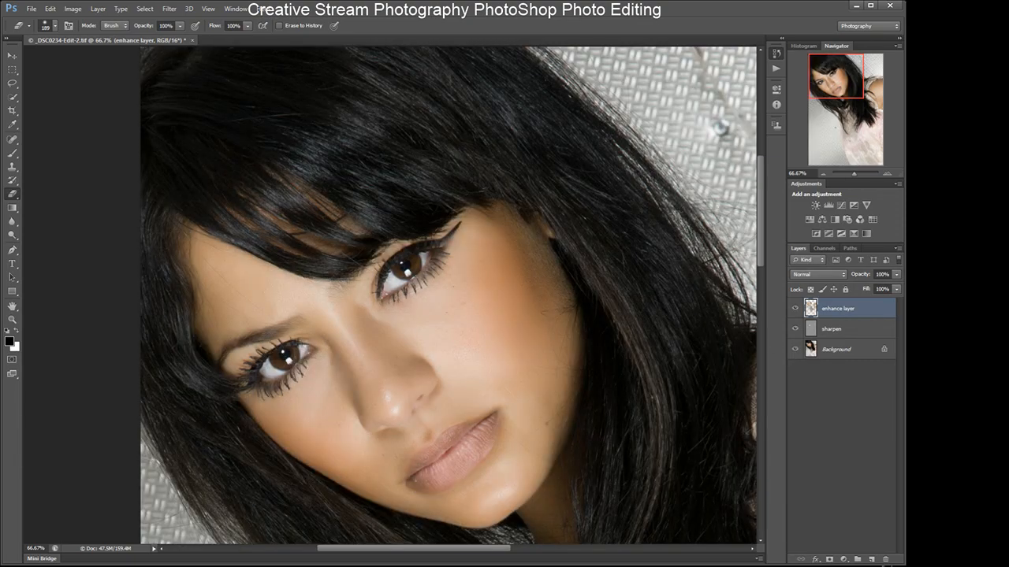
pyautogui.click(794, 350)
pyautogui.click(795, 350)
# - With the Background hidden, erase the enhance layer's smoothing from the hair and clothing below the chin
pyautogui.moveTo(761, 256); pyautogui.dragTo(766, 287)
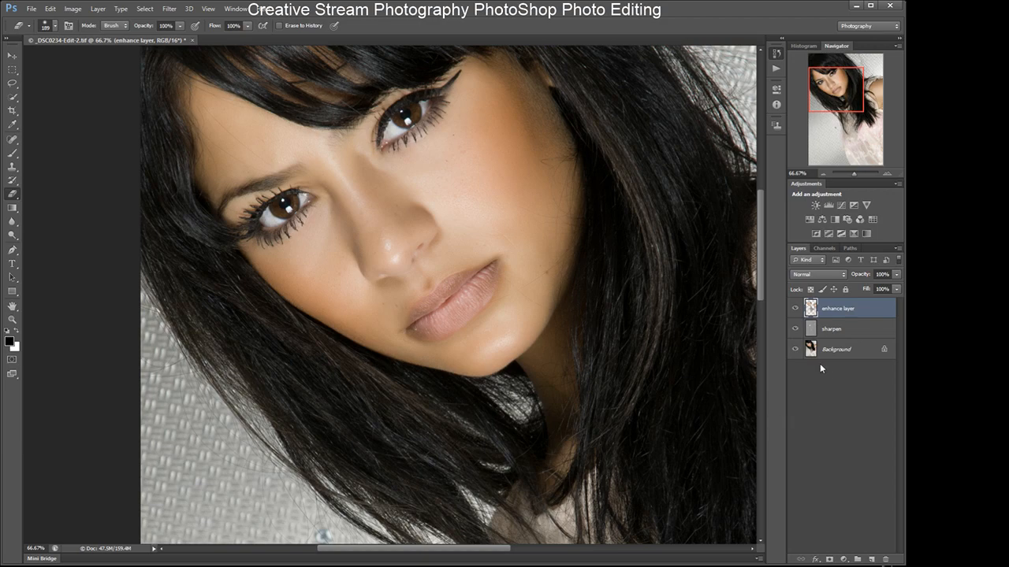
pyautogui.click(795, 350)
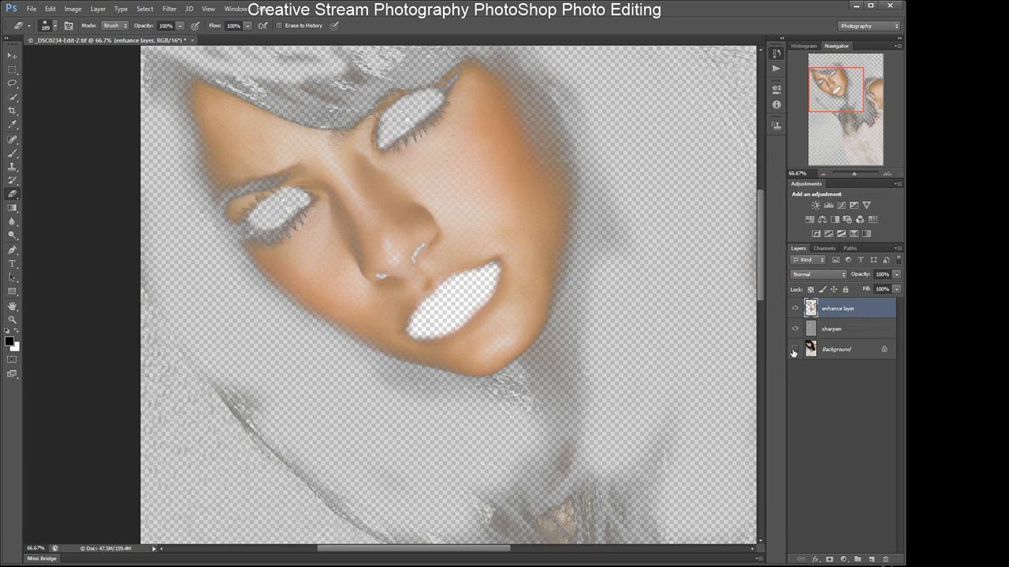
pyautogui.moveTo(217, 374)
pyautogui.mouseDown()
pyautogui.moveTo(278, 455)
pyautogui.moveTo(313, 460)
pyautogui.moveTo(339, 510)
pyautogui.moveTo(398, 539)
pyautogui.mouseUp()
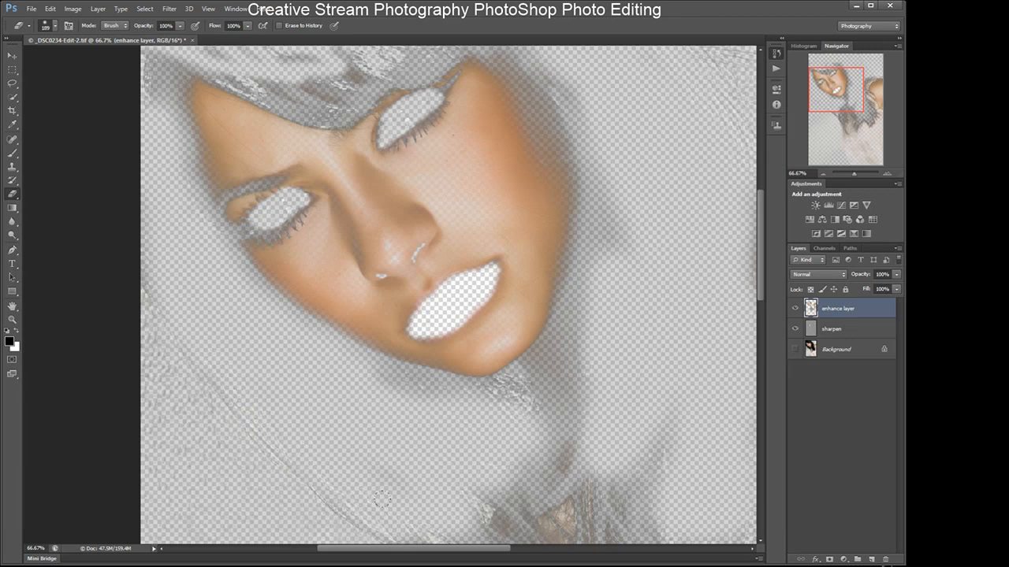
pyautogui.moveTo(495, 391)
pyautogui.mouseDown()
pyautogui.moveTo(533, 389)
pyautogui.moveTo(566, 426)
pyautogui.mouseUp()
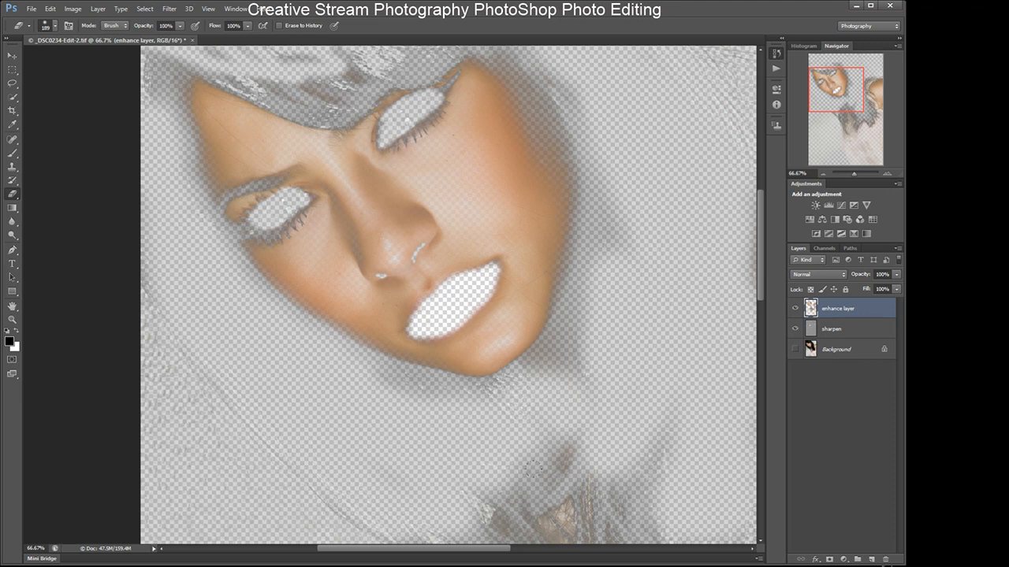
pyautogui.moveTo(584, 494); pyautogui.dragTo(605, 526)
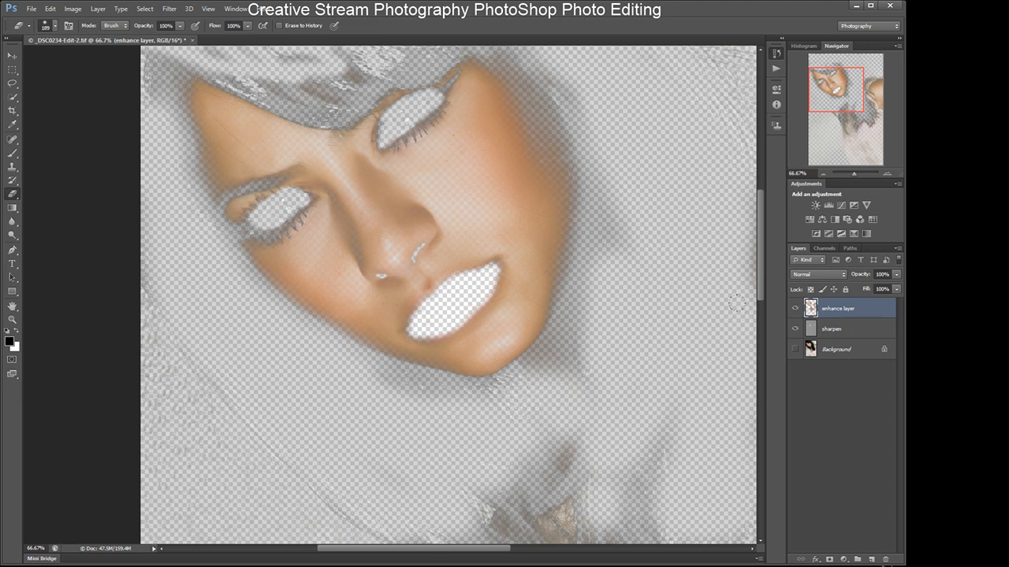
pyautogui.moveTo(759, 295); pyautogui.dragTo(767, 331)
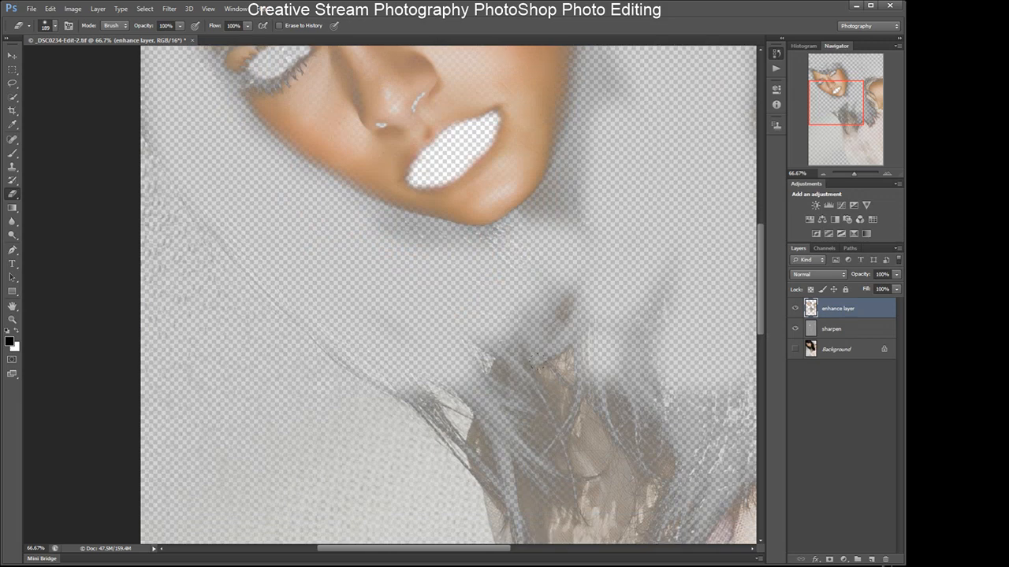
pyautogui.moveTo(457, 365)
pyautogui.mouseDown()
pyautogui.moveTo(497, 403)
pyautogui.moveTo(416, 393)
pyautogui.moveTo(482, 463)
pyautogui.mouseUp()
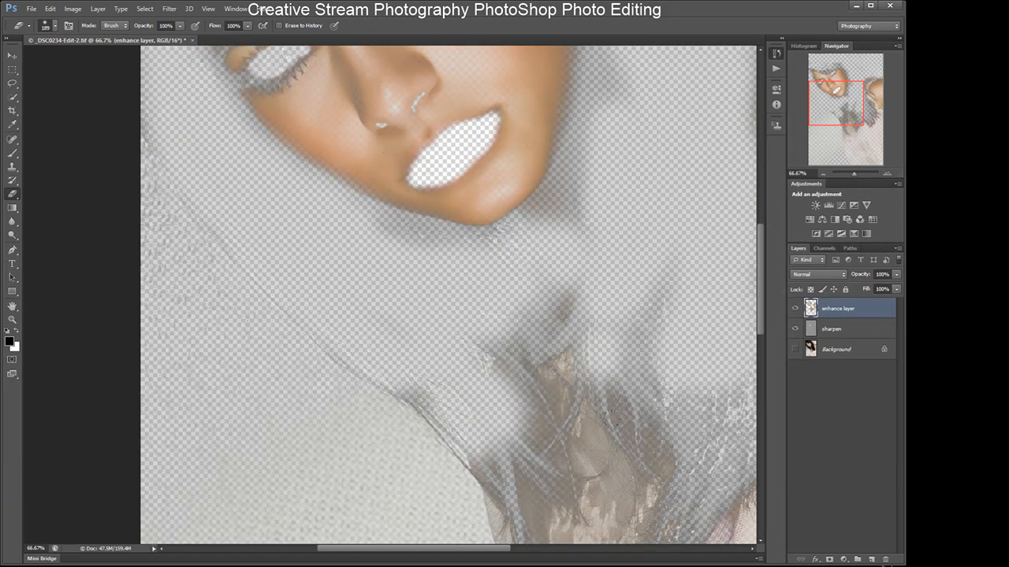
pyautogui.moveTo(611, 394)
pyautogui.mouseDown()
pyautogui.moveTo(631, 425)
pyautogui.moveTo(667, 428)
pyautogui.mouseUp()
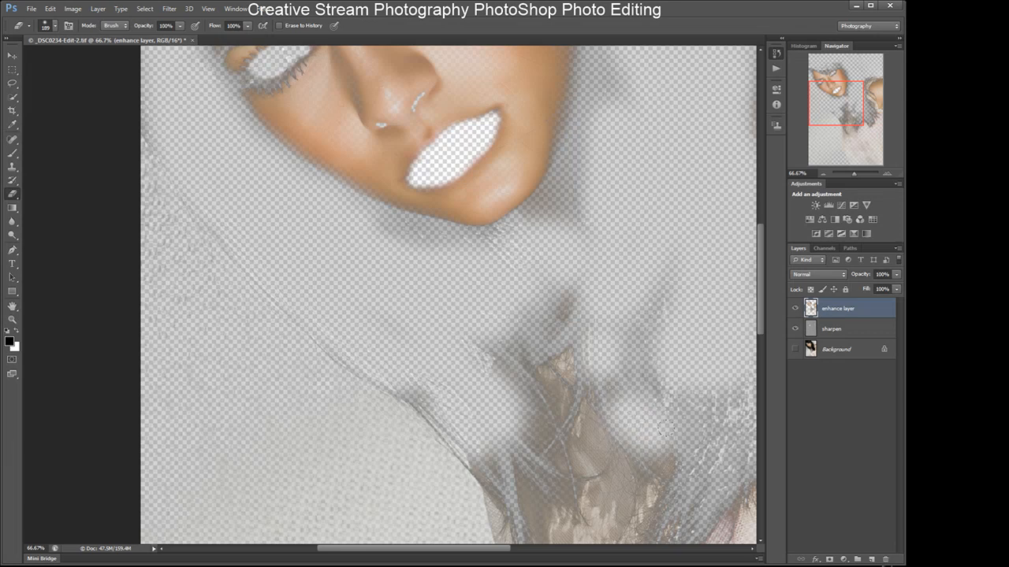
pyautogui.moveTo(729, 471); pyautogui.dragTo(679, 522)
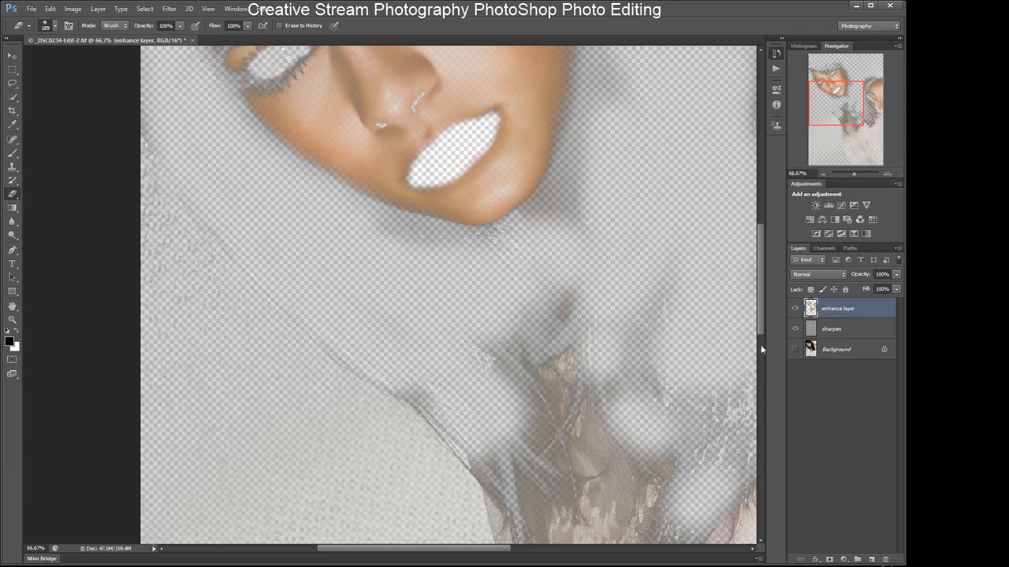
pyautogui.moveTo(497, 551); pyautogui.dragTo(558, 551)
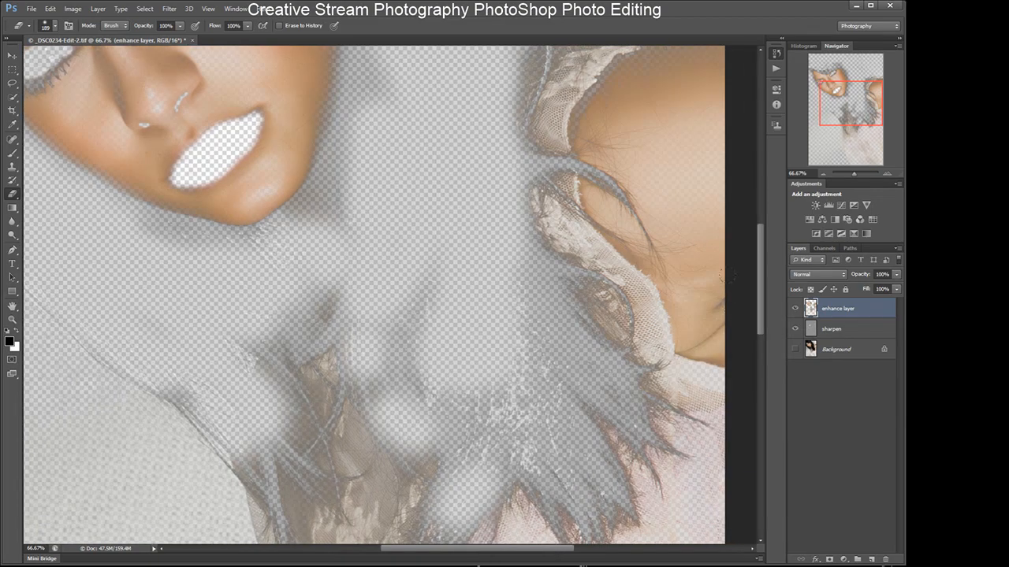
# - Erase the enhance layer's smoothing from the hair strands over the shoulder and top
pyautogui.moveTo(762, 284); pyautogui.dragTo(763, 311)
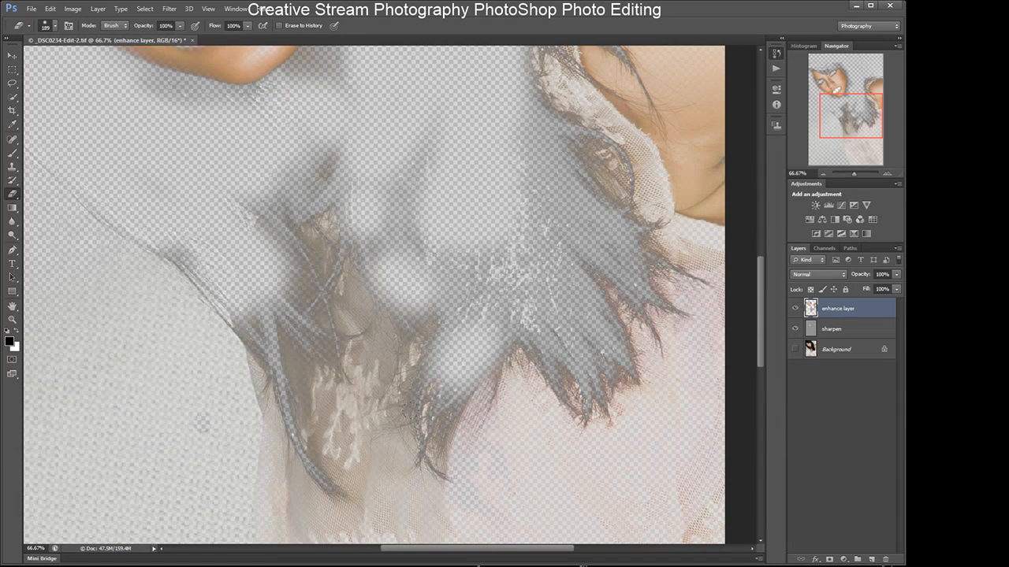
pyautogui.click(428, 428)
pyautogui.moveTo(435, 387); pyautogui.dragTo(471, 357)
pyautogui.moveTo(546, 328); pyautogui.dragTo(543, 348)
pyautogui.moveTo(504, 298); pyautogui.dragTo(490, 300)
pyautogui.moveTo(403, 243); pyautogui.dragTo(387, 235)
pyautogui.moveTo(230, 209)
pyautogui.mouseDown()
pyautogui.moveTo(256, 220)
pyautogui.moveTo(285, 264)
pyautogui.mouseUp()
pyautogui.moveTo(188, 253)
pyautogui.mouseDown()
pyautogui.moveTo(181, 230)
pyautogui.moveTo(203, 249)
pyautogui.mouseUp()
pyautogui.moveTo(236, 287); pyautogui.dragTo(247, 298)
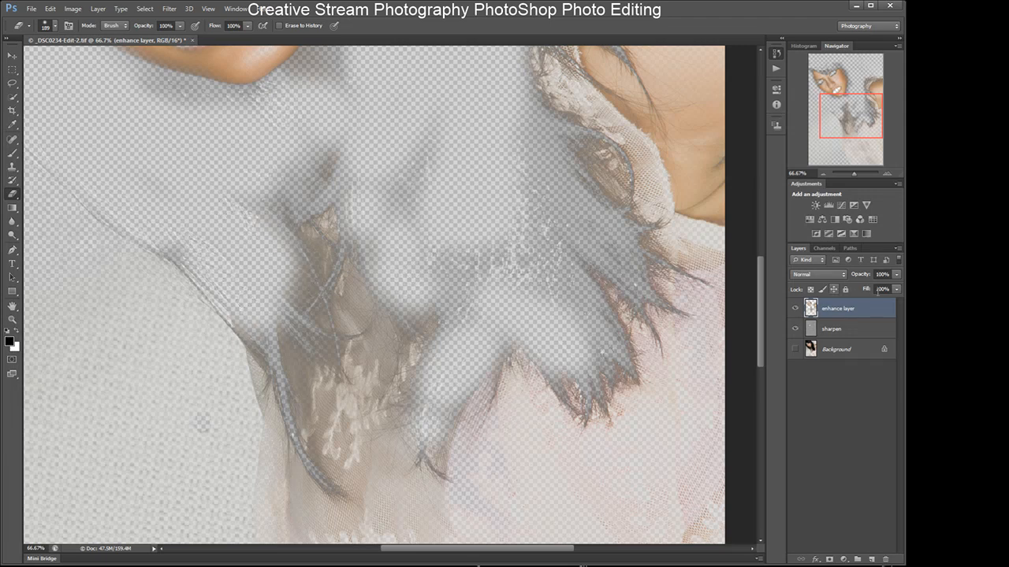
# - Show the Background again and zoom out to 50% to view the whole portrait
pyautogui.click(795, 350)
pyautogui.scroll(10, 762, 308)
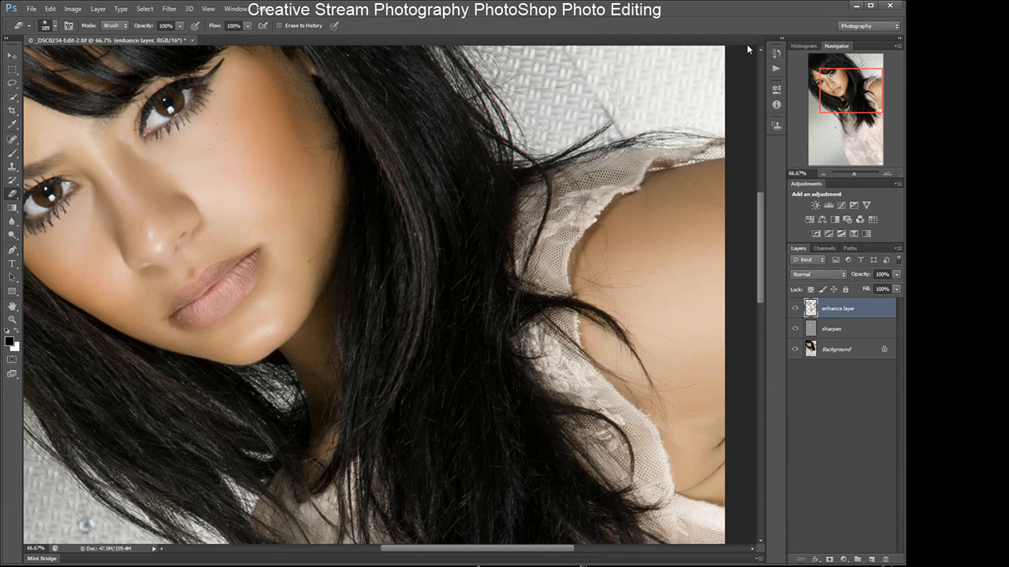
pyautogui.moveTo(762, 224); pyautogui.dragTo(760, 156)
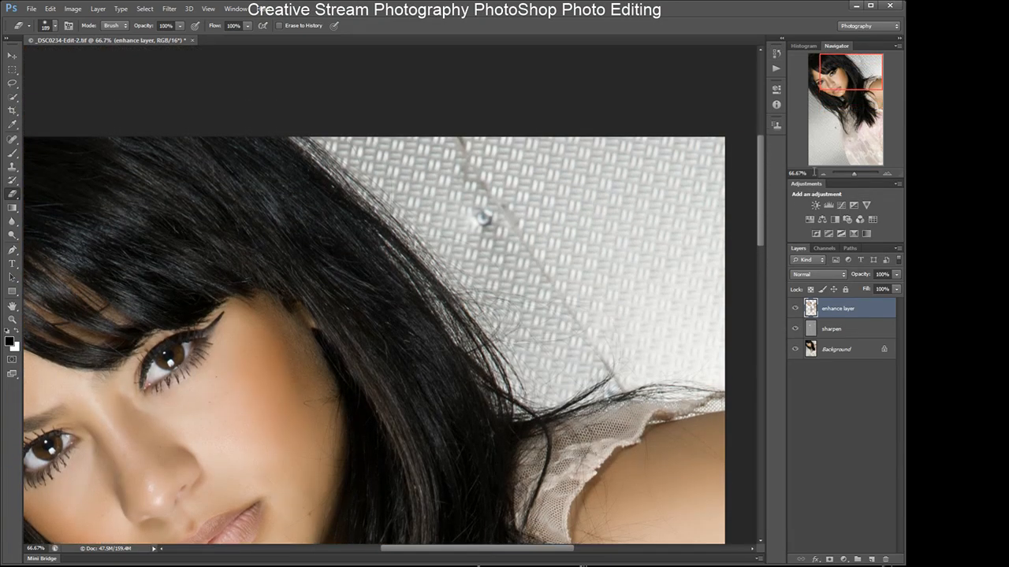
pyautogui.click(824, 174)
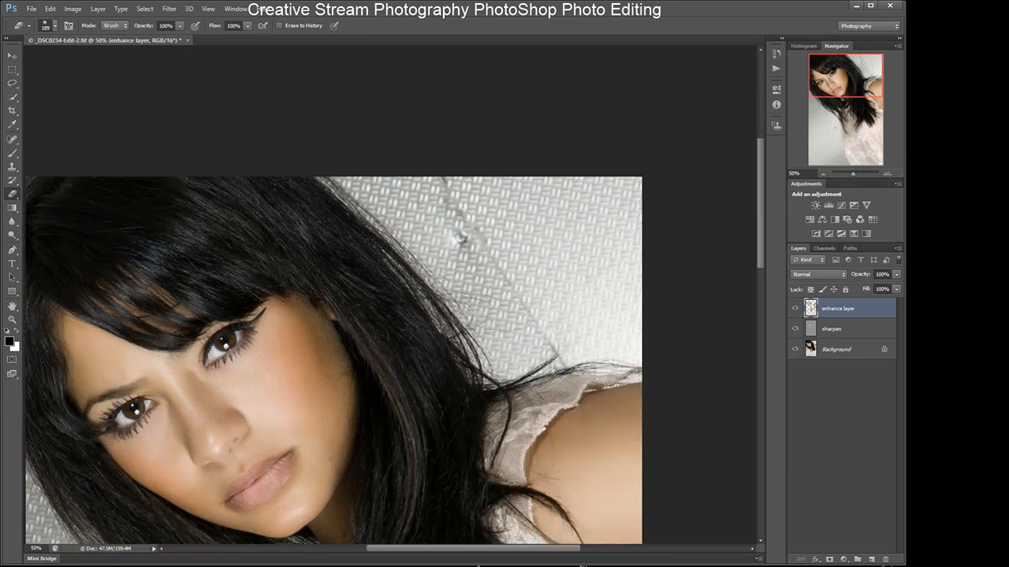
pyautogui.moveTo(385, 552); pyautogui.dragTo(339, 552)
pyautogui.moveTo(762, 235); pyautogui.dragTo(762, 264)
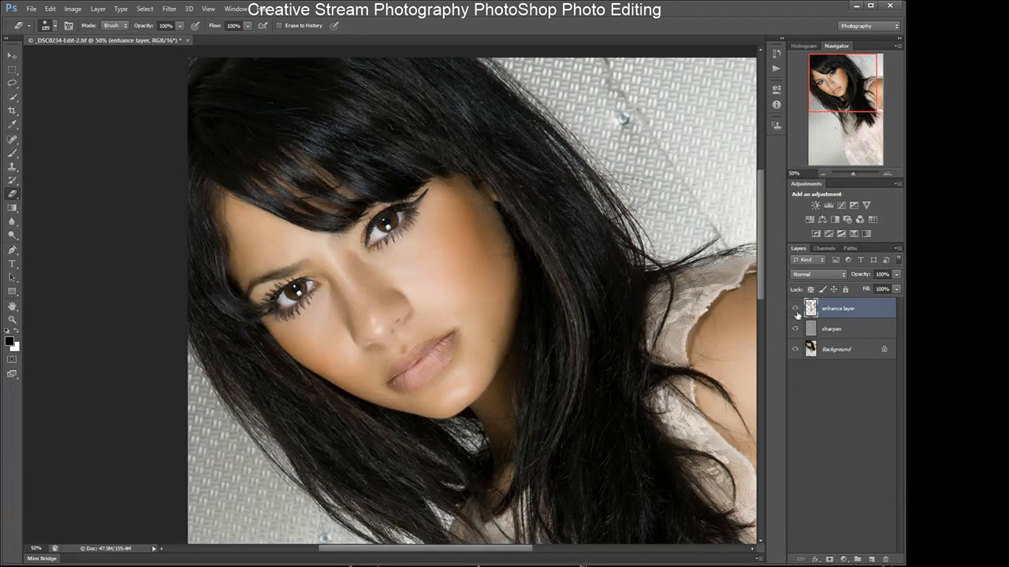
# - Select the sharpen layer and compare the portrait by toggling its visibility on and off
pyautogui.click(828, 329)
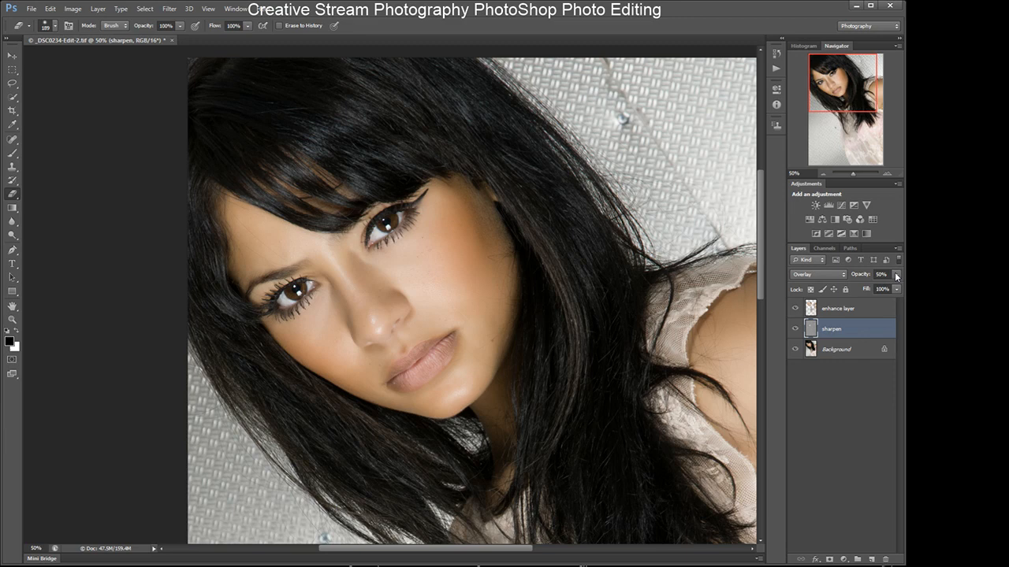
pyautogui.moveTo(873, 290); pyautogui.dragTo(903, 289)
pyautogui.press('space')
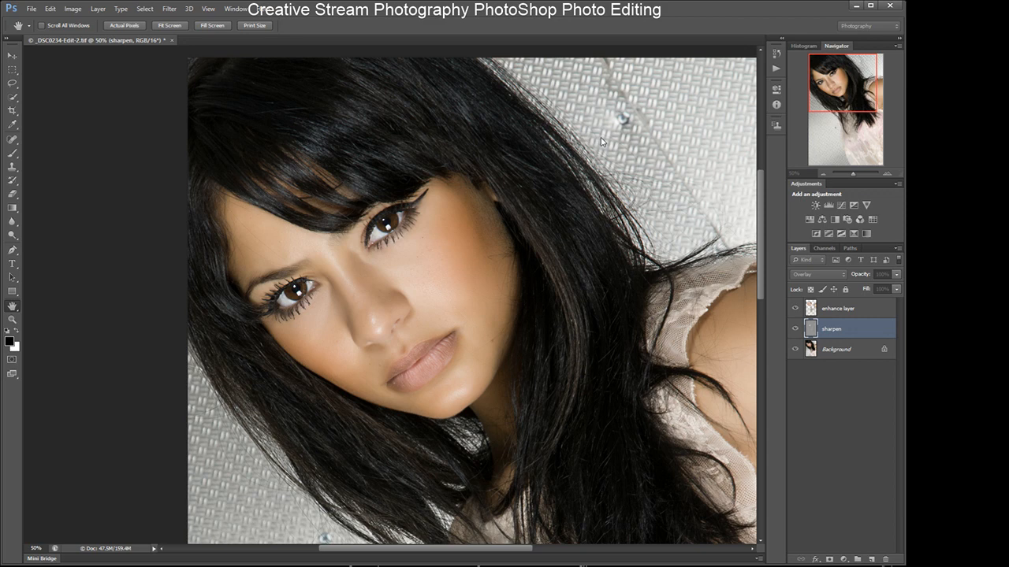
pyautogui.press('e')
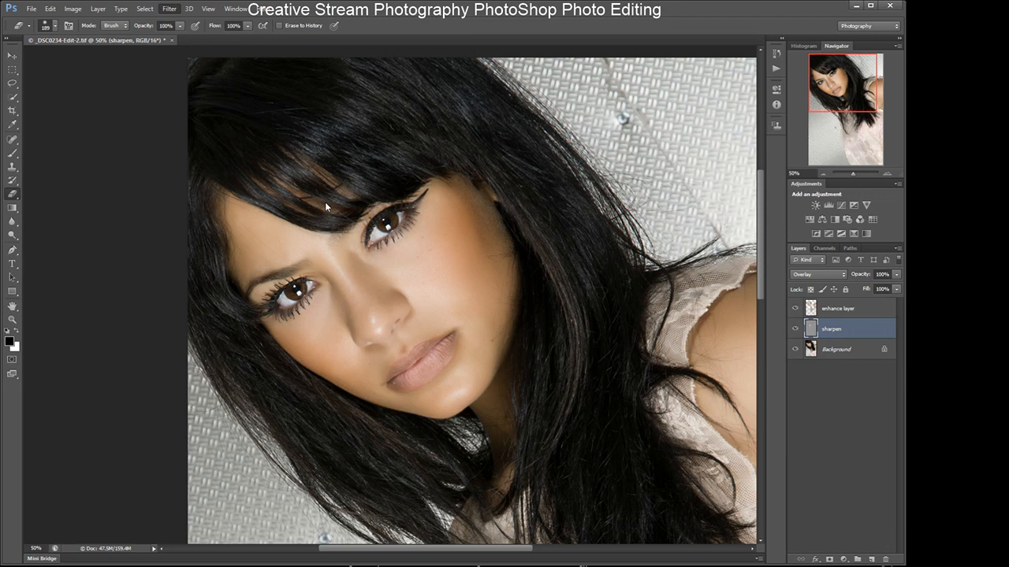
pyautogui.click(833, 402)
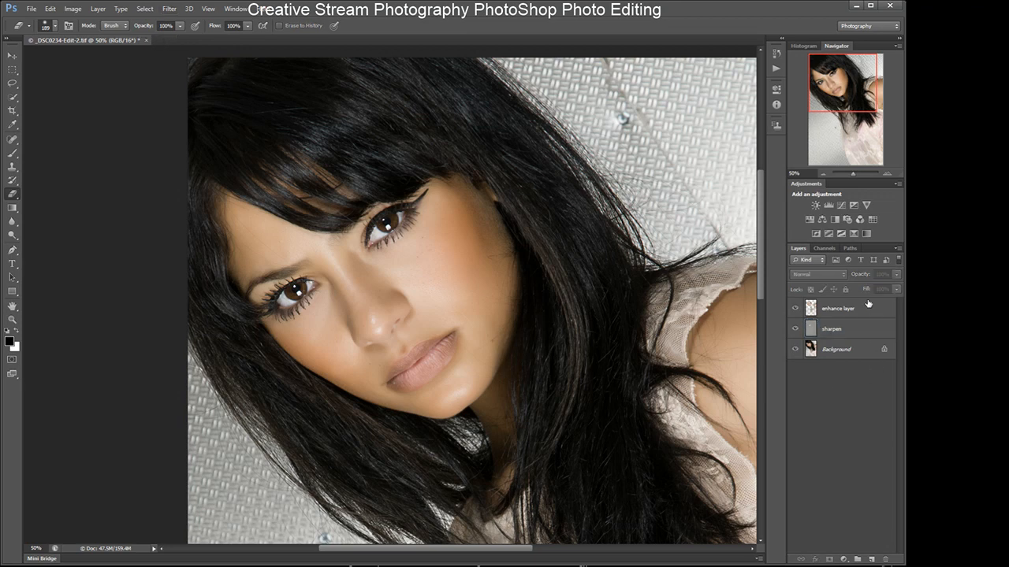
pyautogui.click(854, 327)
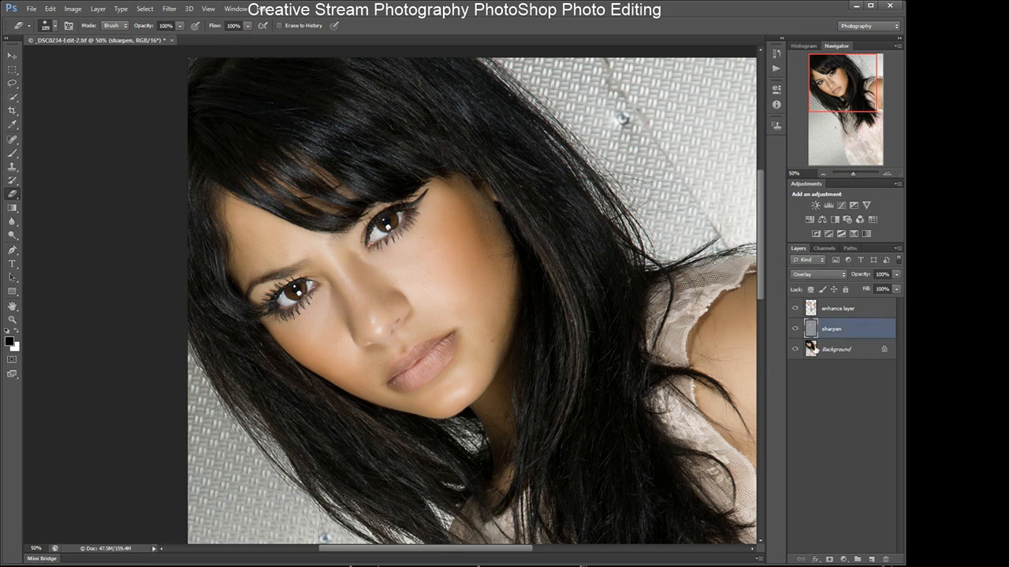
pyautogui.click(796, 329)
pyautogui.click(796, 331)
pyautogui.click(796, 331)
pyautogui.click(796, 332)
pyautogui.click(796, 332)
pyautogui.click(796, 332)
pyautogui.moveTo(761, 280); pyautogui.dragTo(763, 233)
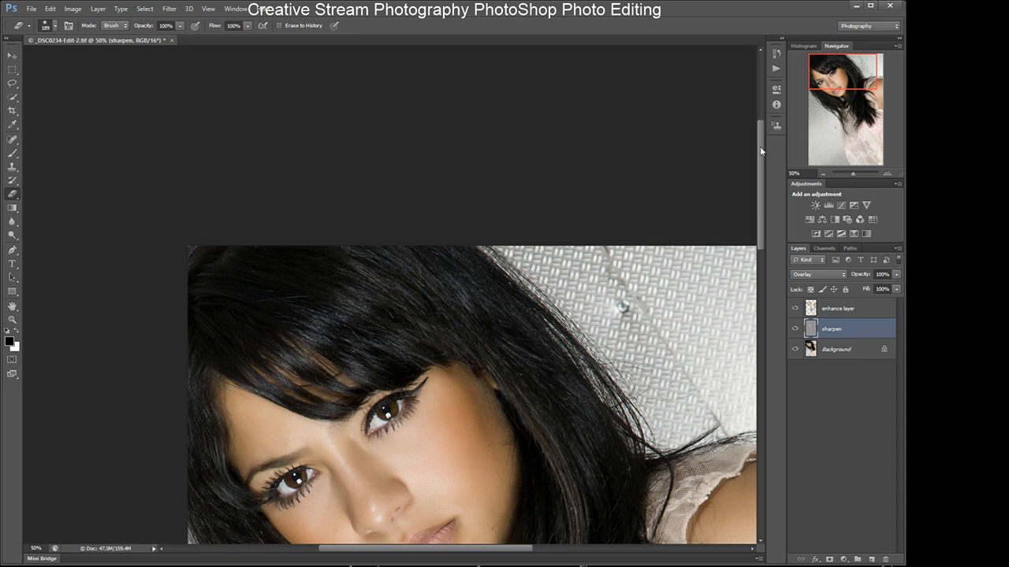
# - Zoom out to 25% and inspect each layer's contribution by toggling the sharpen and Background layers' visibility
pyautogui.moveTo(760, 144); pyautogui.dragTo(760, 179)
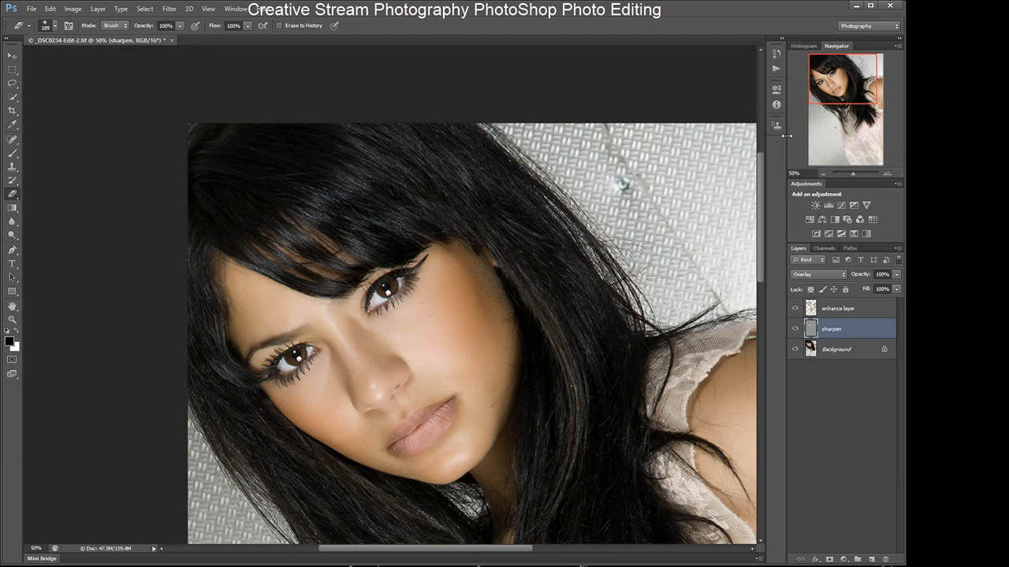
pyautogui.moveTo(760, 181); pyautogui.dragTo(762, 201)
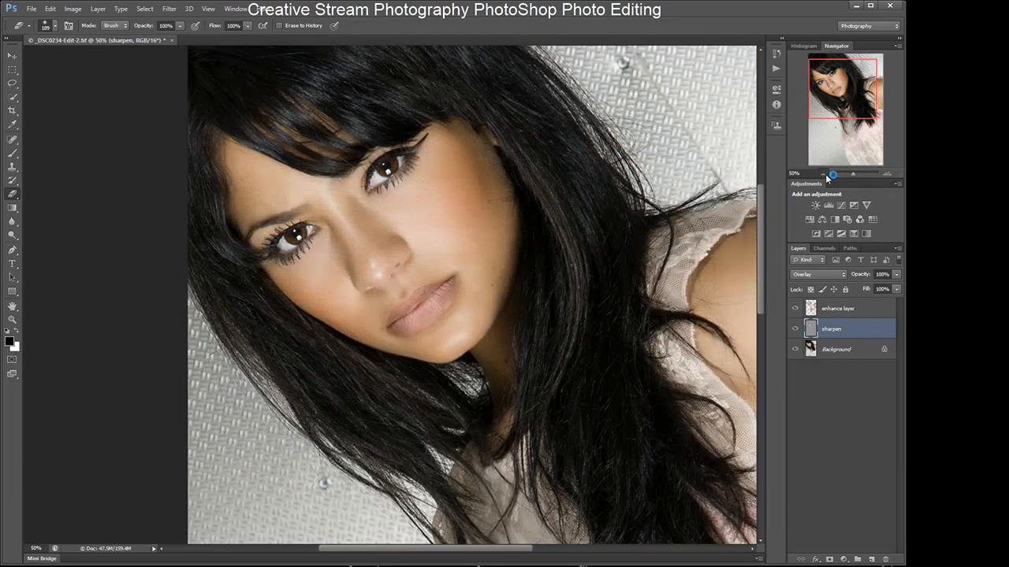
pyautogui.click(823, 173)
pyautogui.click(823, 173)
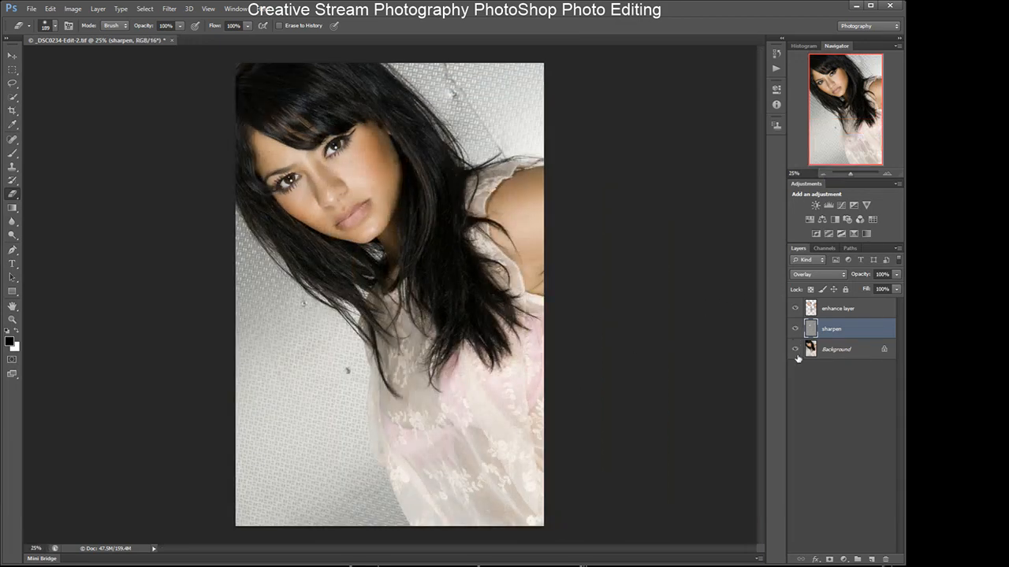
pyautogui.click(795, 328)
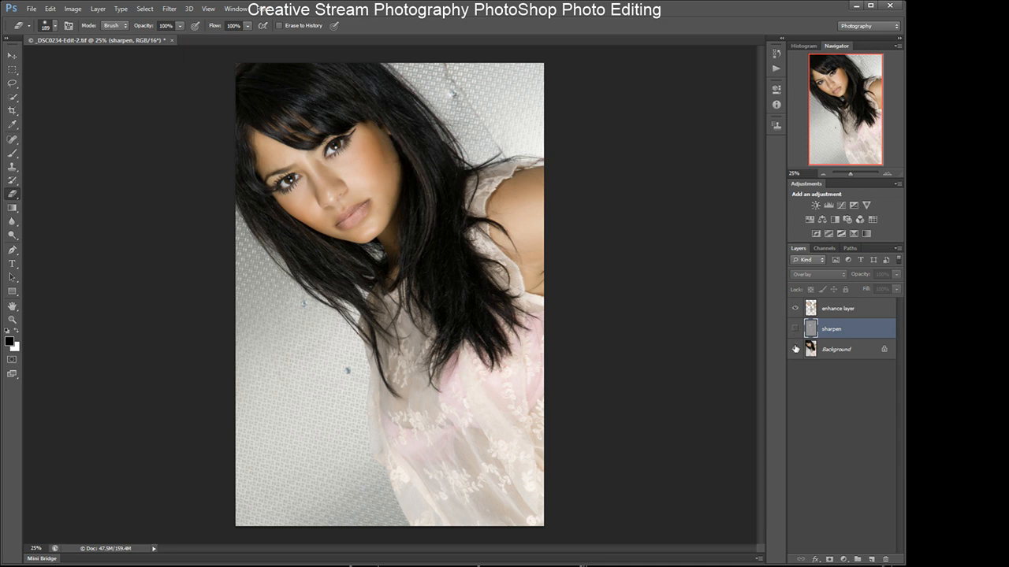
pyautogui.click(795, 350)
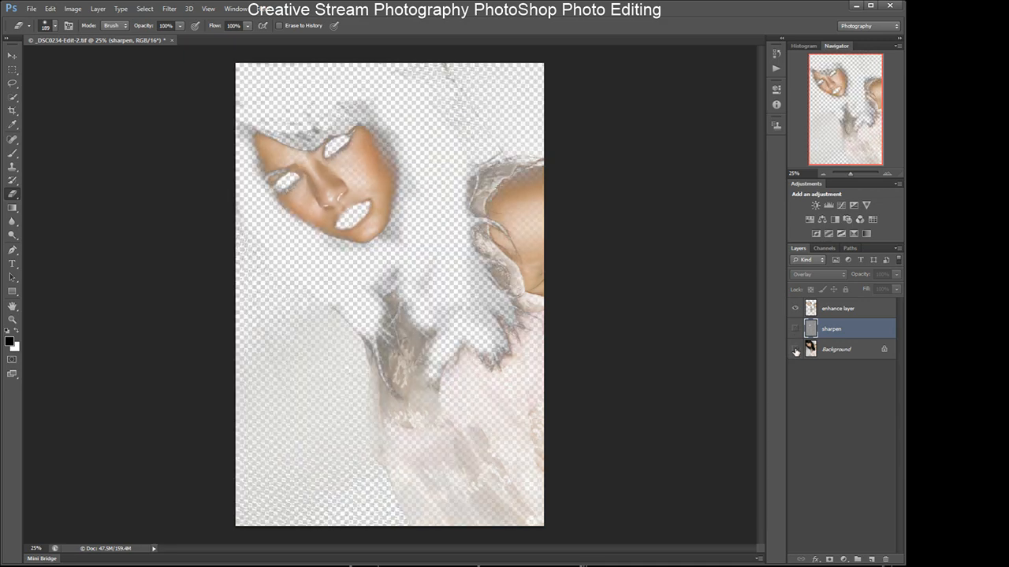
pyautogui.click(795, 350)
pyautogui.click(795, 350)
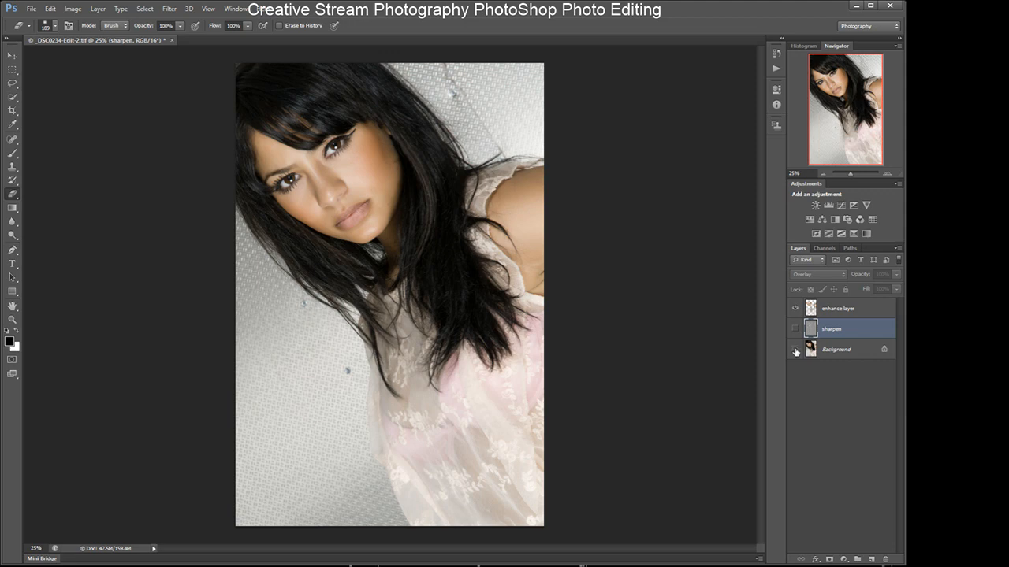
pyautogui.click(796, 330)
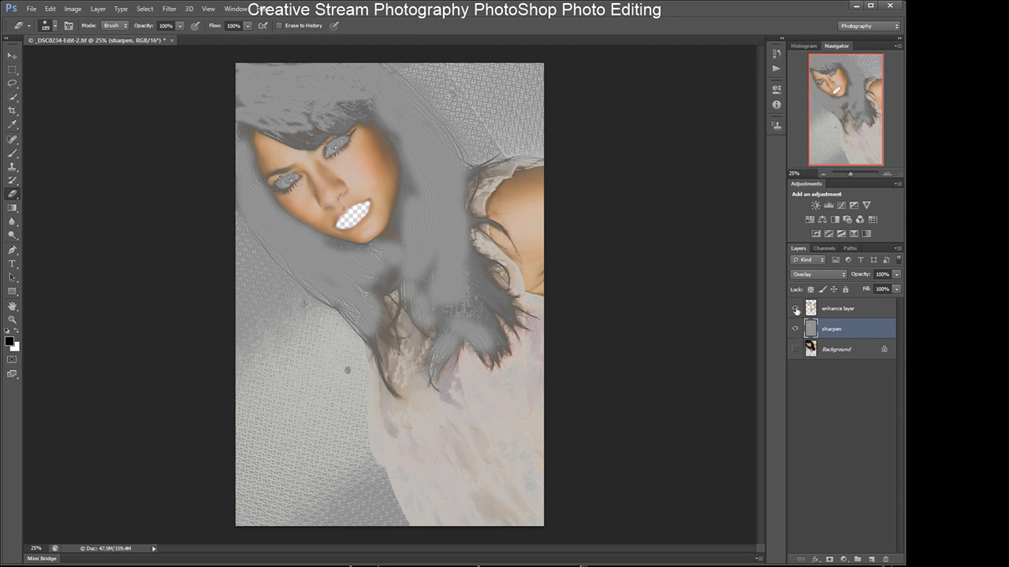
pyautogui.click(796, 328)
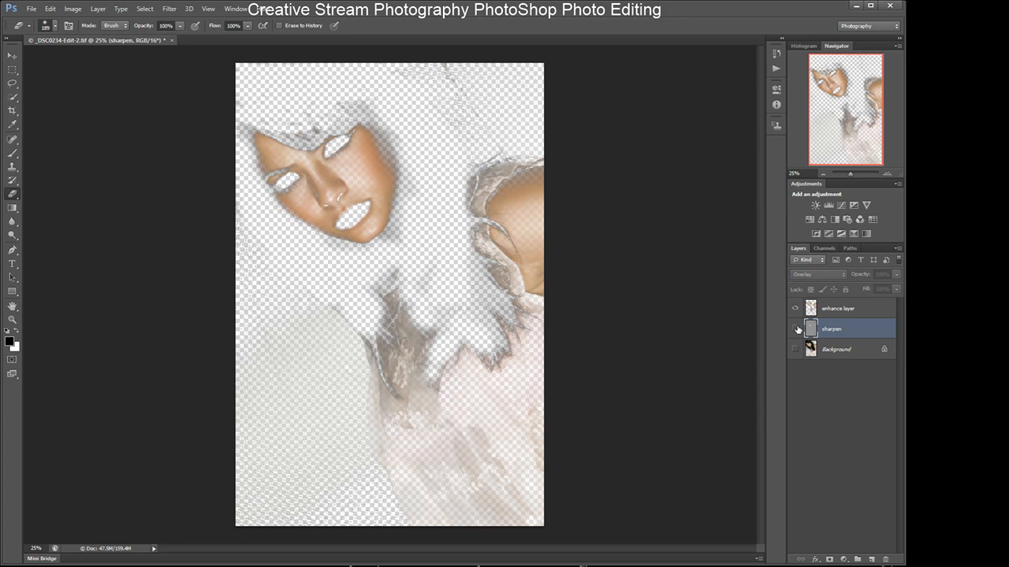
pyautogui.click(823, 309)
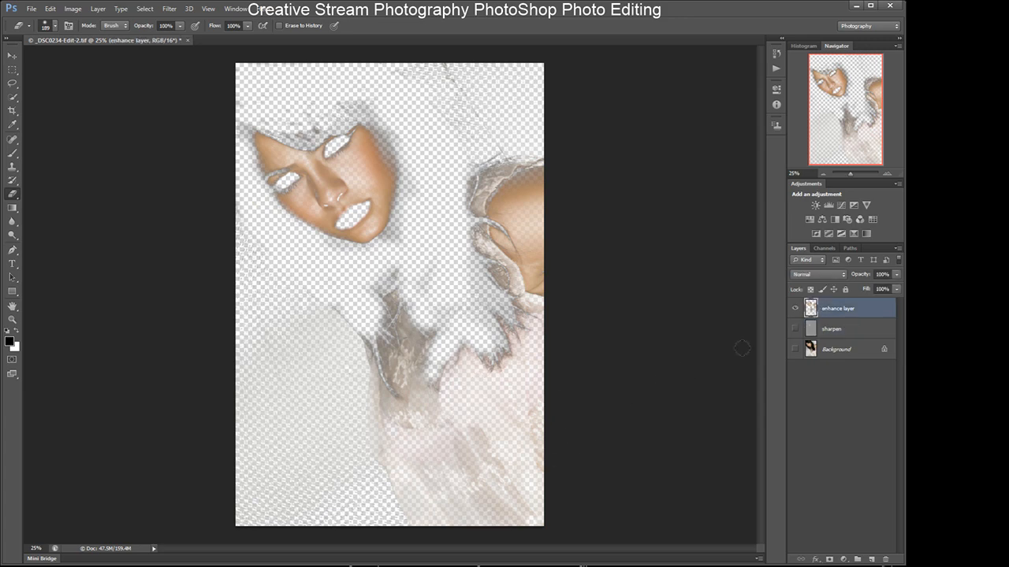
pyautogui.click(796, 329)
pyautogui.click(795, 349)
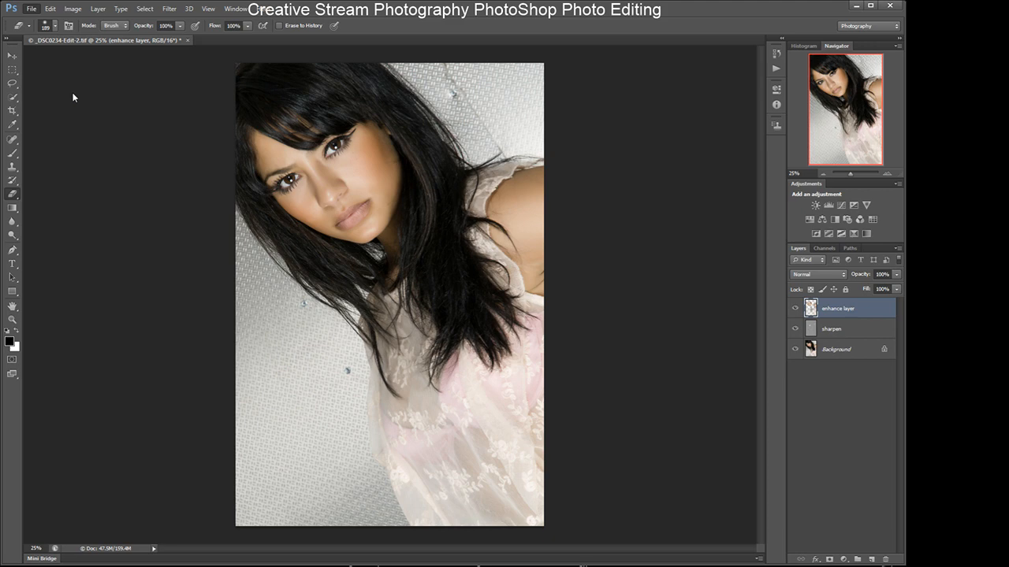
# - Save the retouched TIFF without ZIP compression and close the document
pyautogui.hotkey('ctrl', 'w')
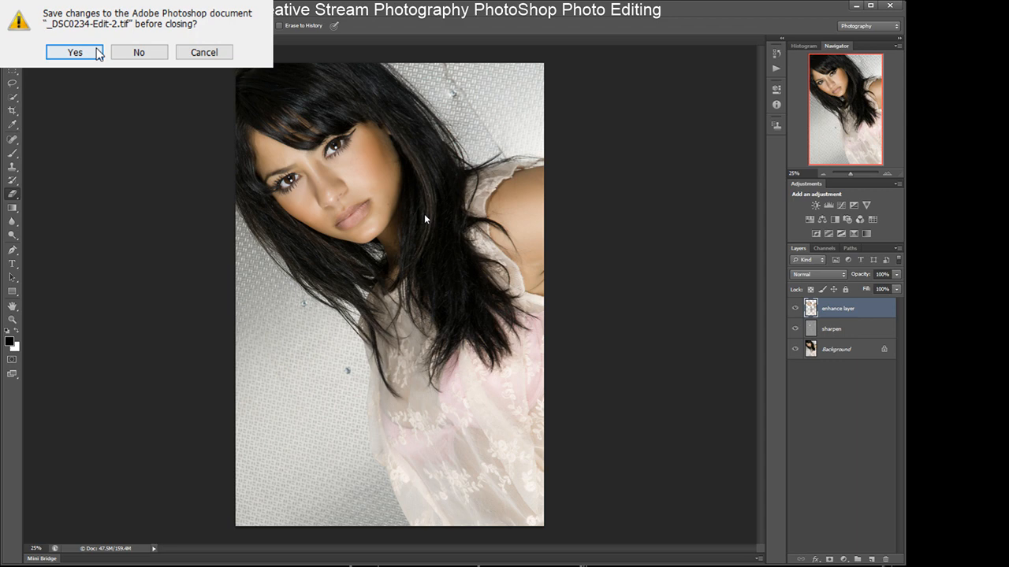
pyautogui.click(75, 52)
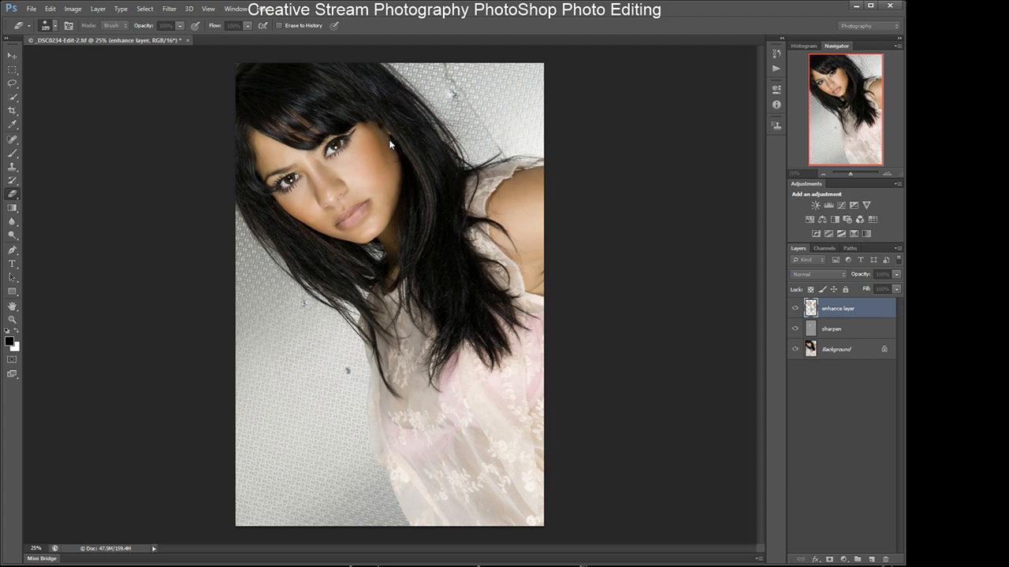
pyautogui.hotkey('ctrl', 's')
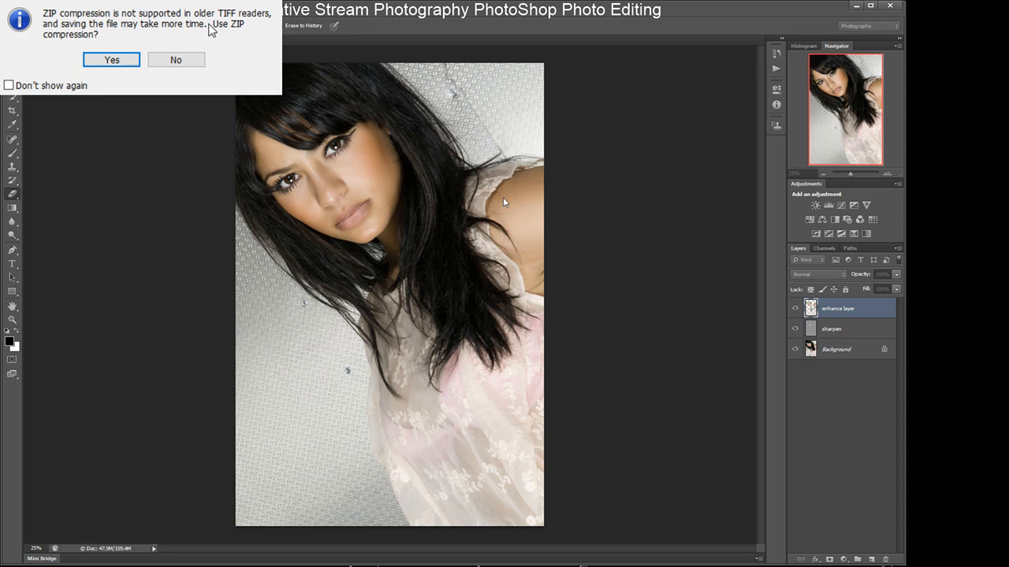
pyautogui.click(175, 61)
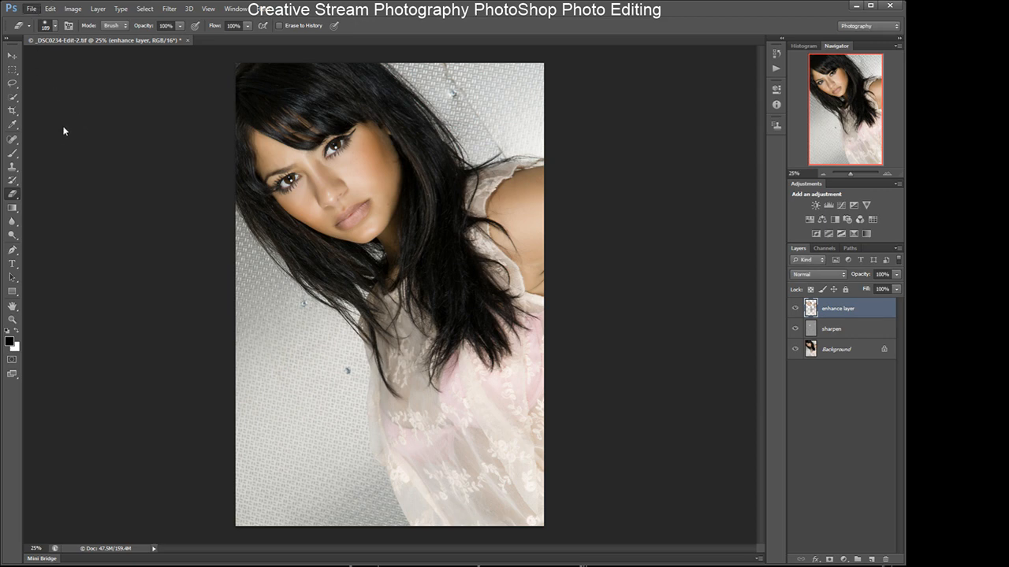
pyautogui.hotkey('ctrl', 's')
pyautogui.click(183, 40)
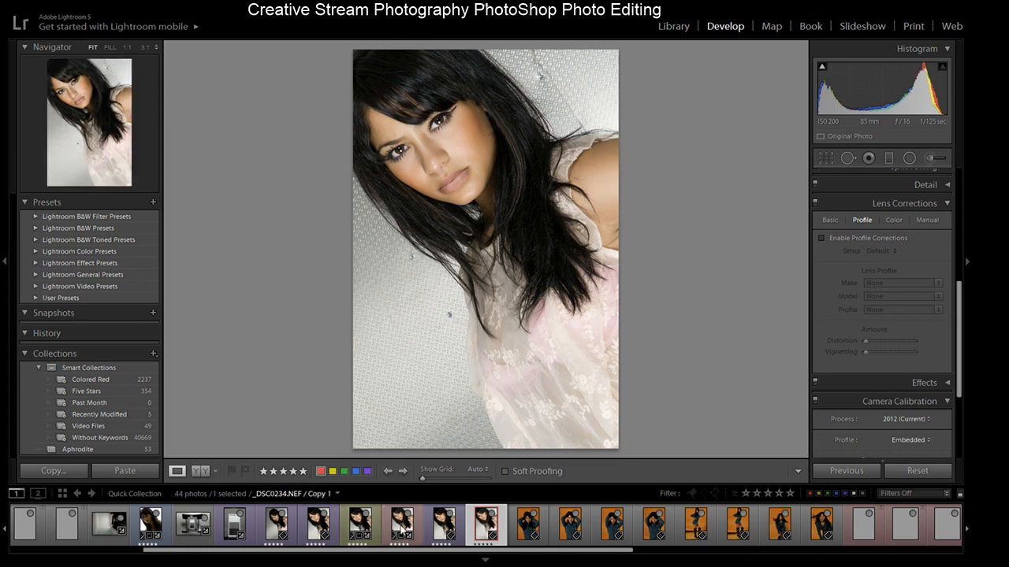
# - Compare the versions of the portrait in the filmstrip, then return to the Develop module
pyautogui.click(402, 532)
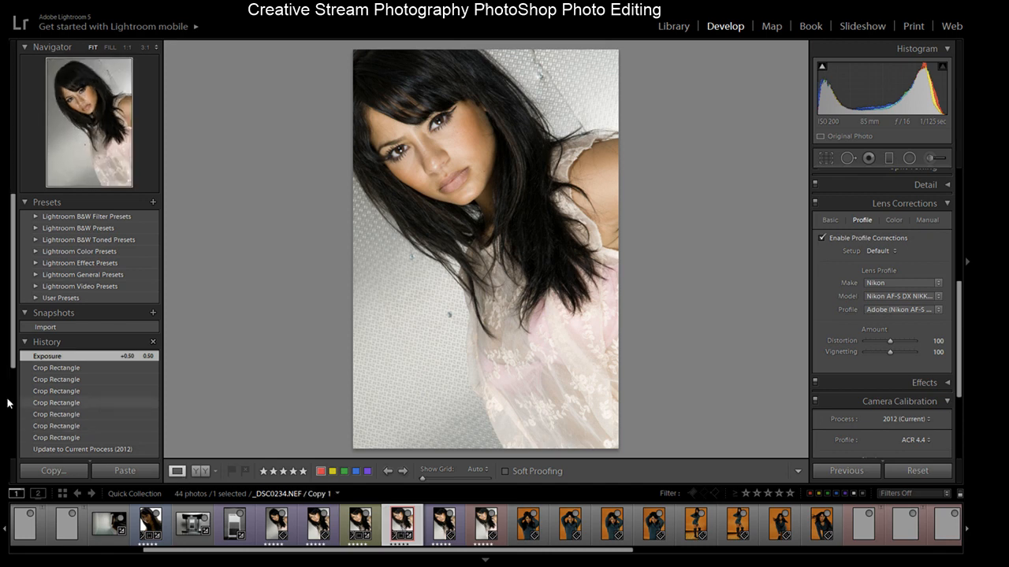
pyautogui.moveTo(16, 357); pyautogui.dragTo(21, 393)
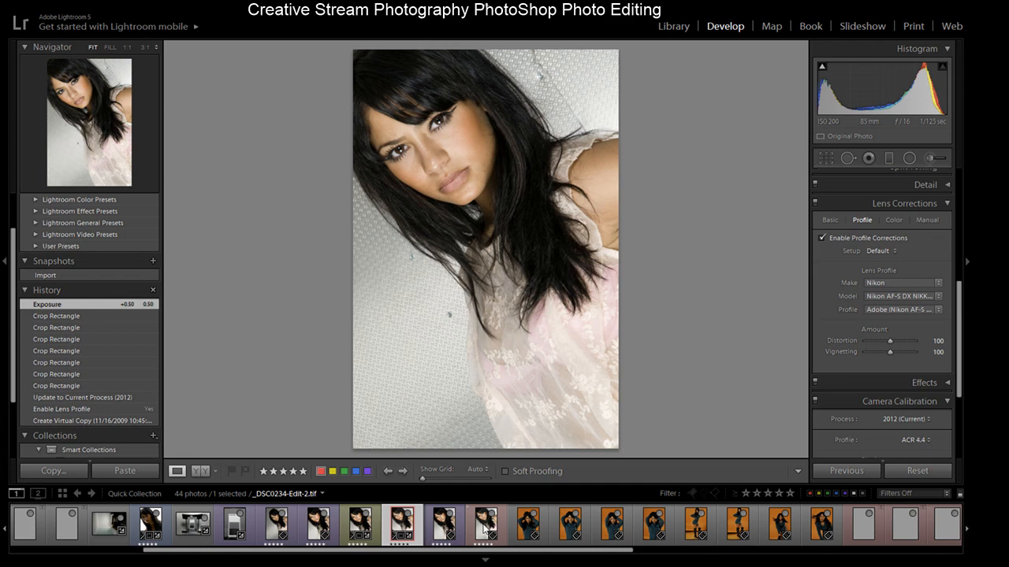
pyautogui.click(484, 527)
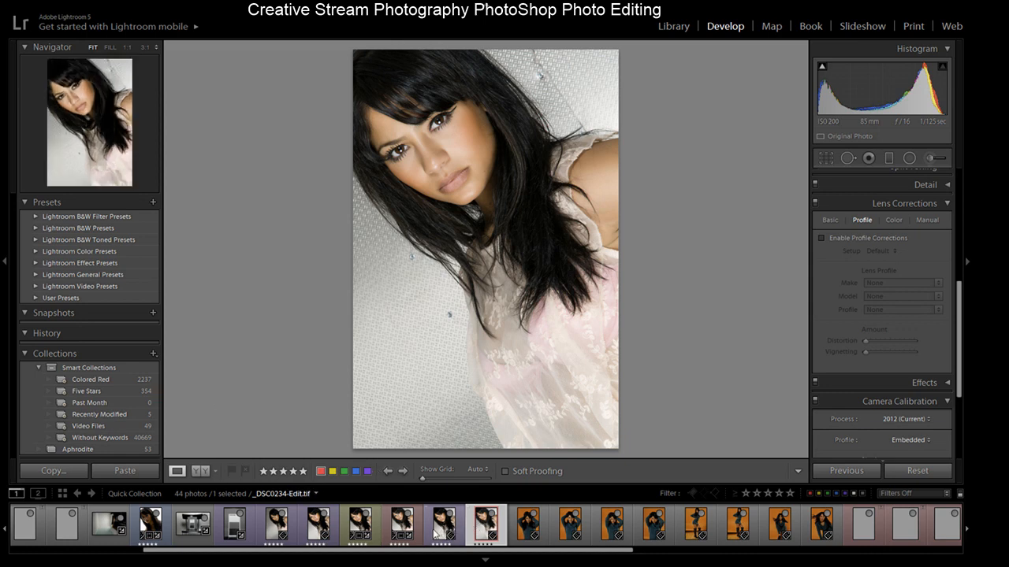
pyautogui.click(437, 531)
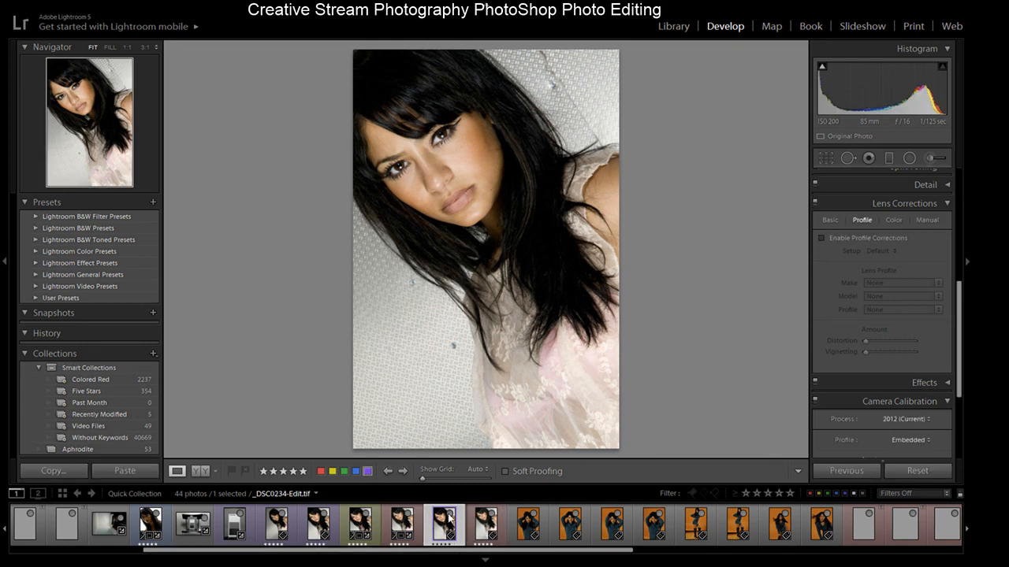
pyautogui.doubleClick(488, 544)
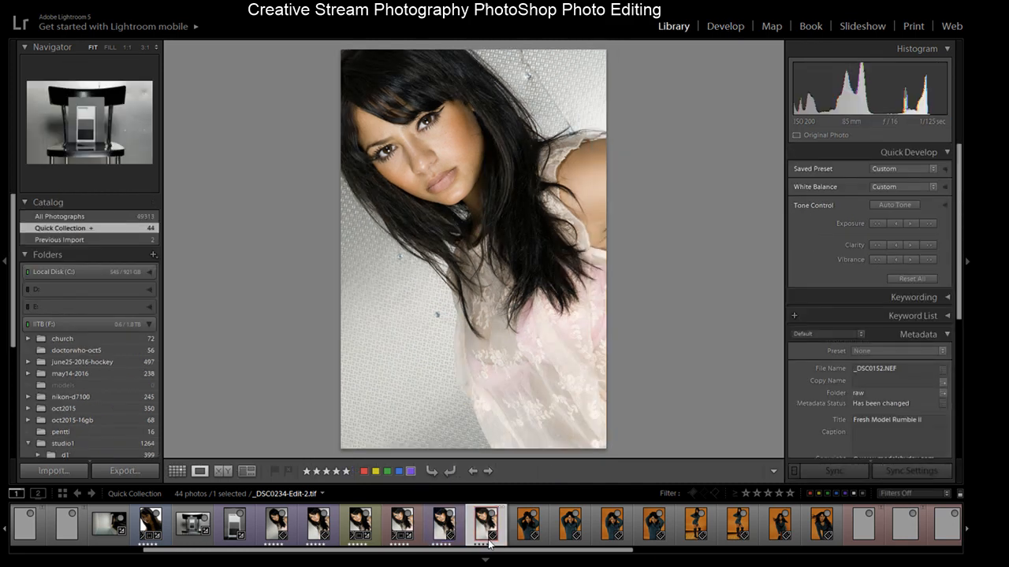
pyautogui.click(447, 532)
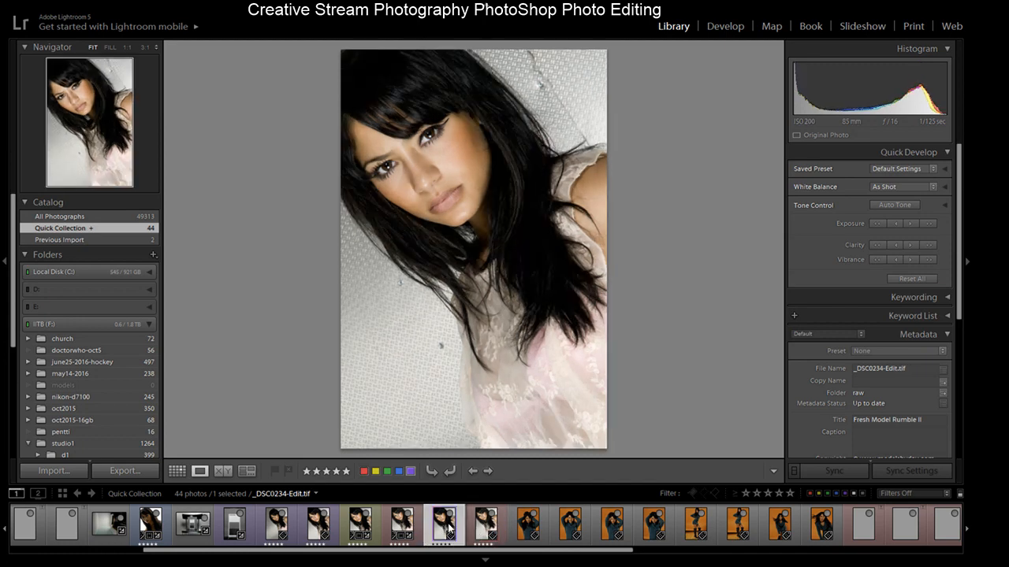
pyautogui.click(487, 526)
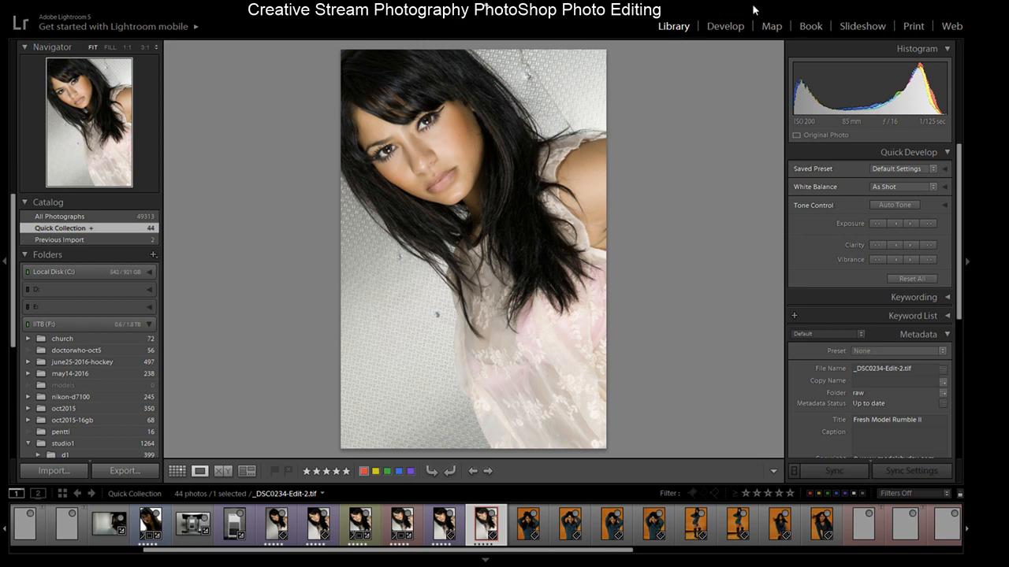
pyautogui.click(723, 28)
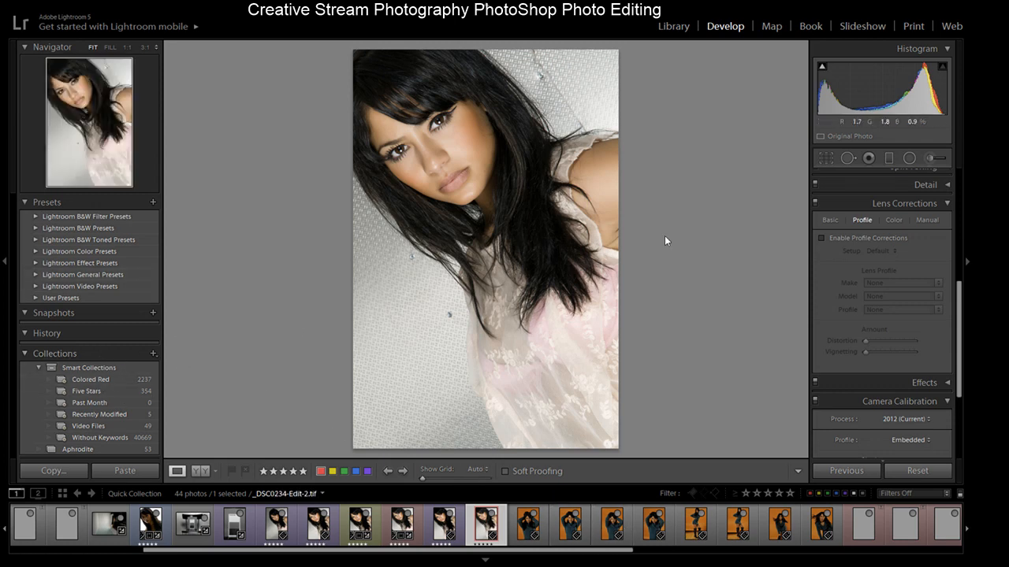
# - Crop the retouched TIFF tighter from the lower-right corner with the As Shot aspect locked
pyautogui.moveTo(959, 294); pyautogui.dragTo(963, 177)
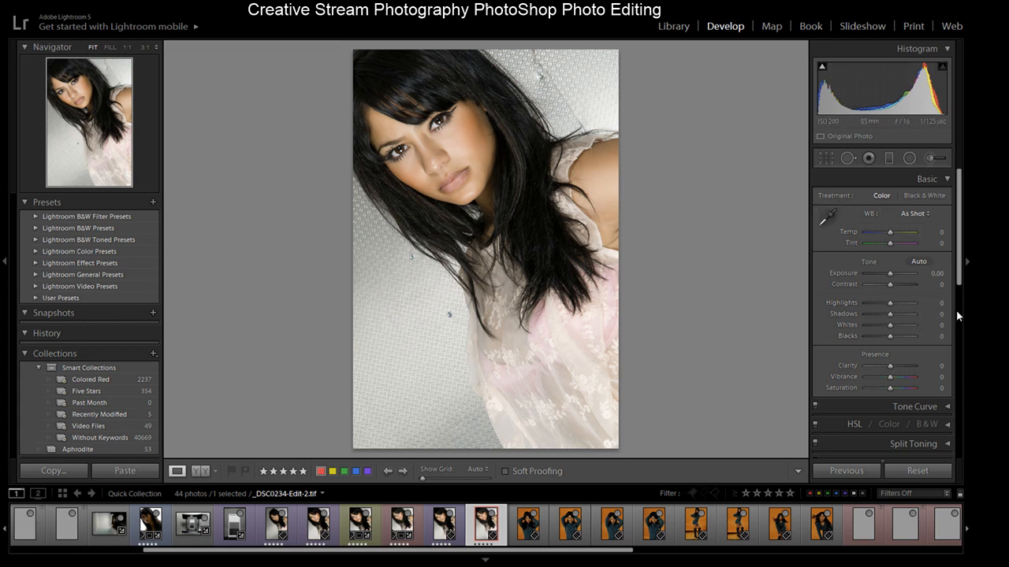
pyautogui.moveTo(961, 245); pyautogui.dragTo(943, 223)
pyautogui.click(826, 158)
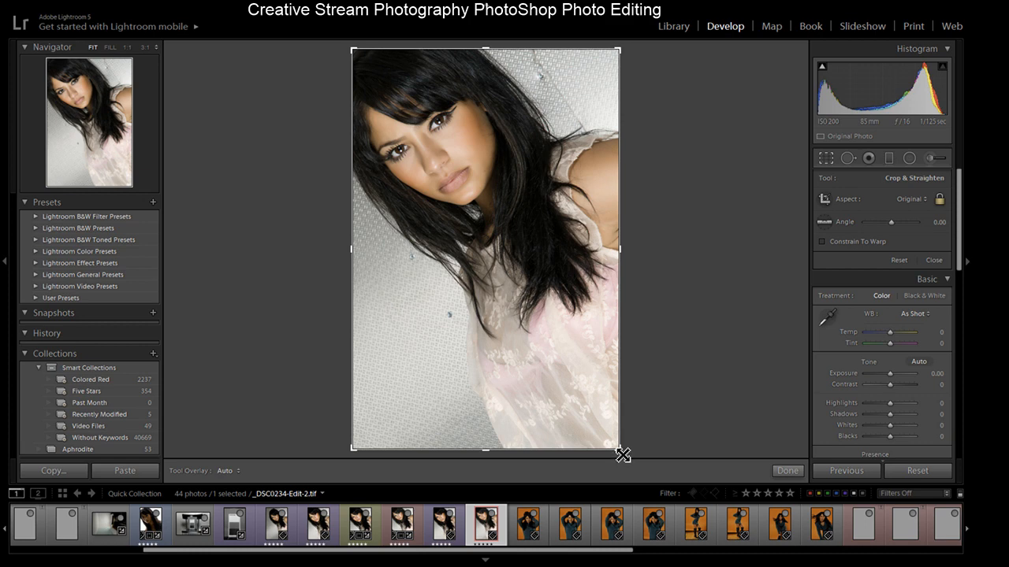
pyautogui.moveTo(623, 455); pyautogui.dragTo(603, 443)
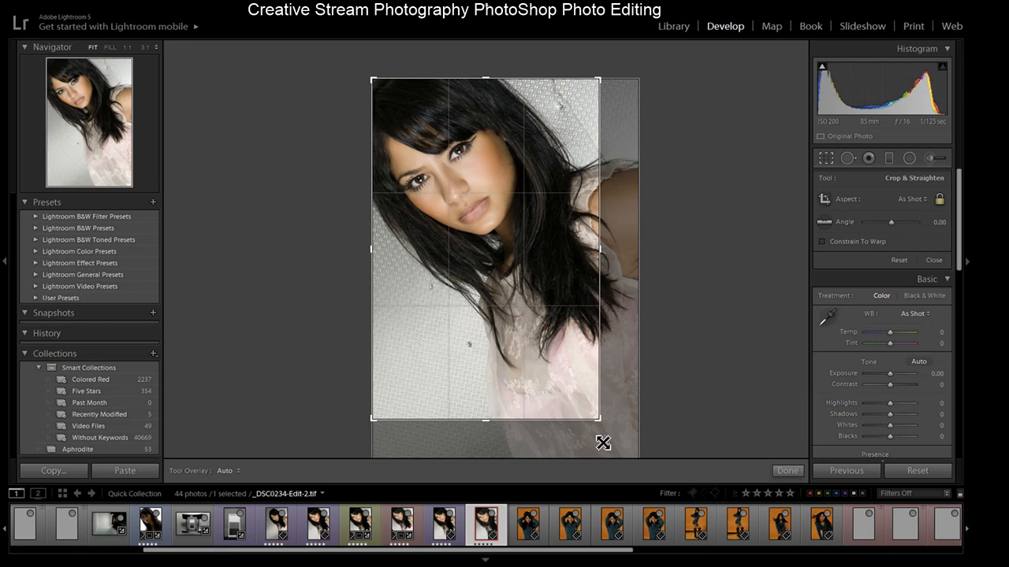
pyautogui.moveTo(603, 443); pyautogui.dragTo(599, 449)
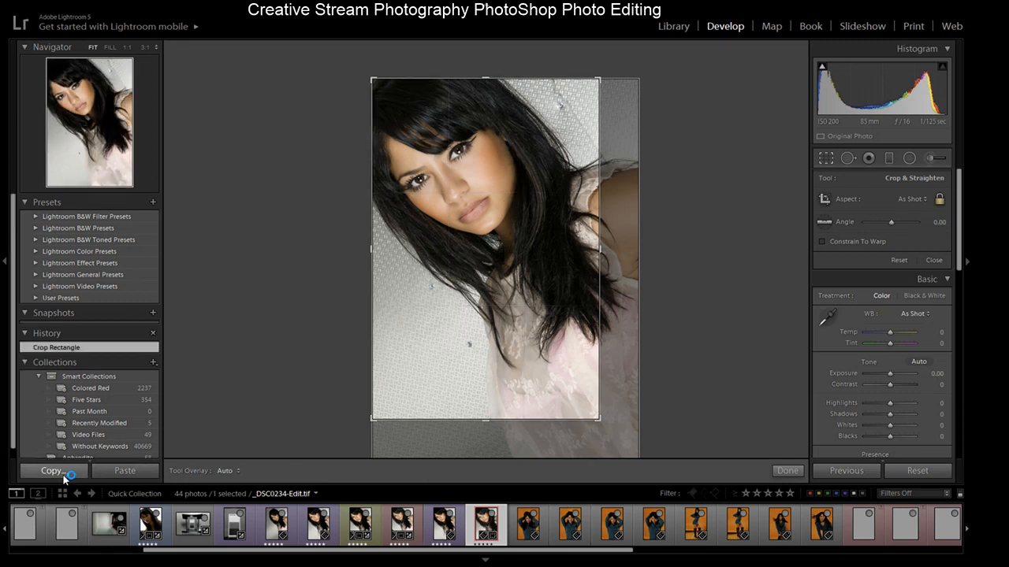
pyautogui.click(778, 472)
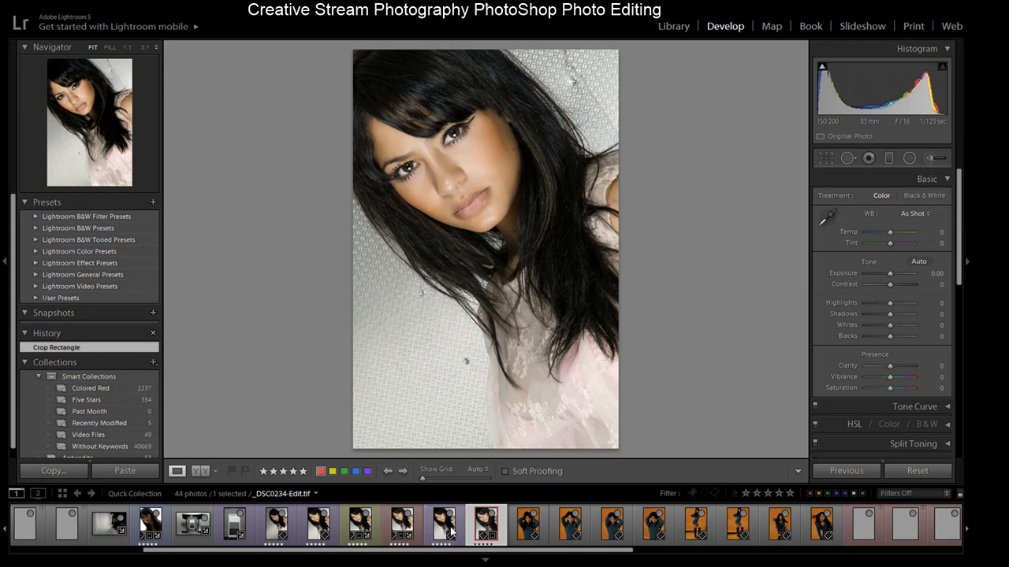
# - Compare the retouched TIFF against the earlier edit, at full view and zoomed to 1:1 on the face
pyautogui.click(449, 532)
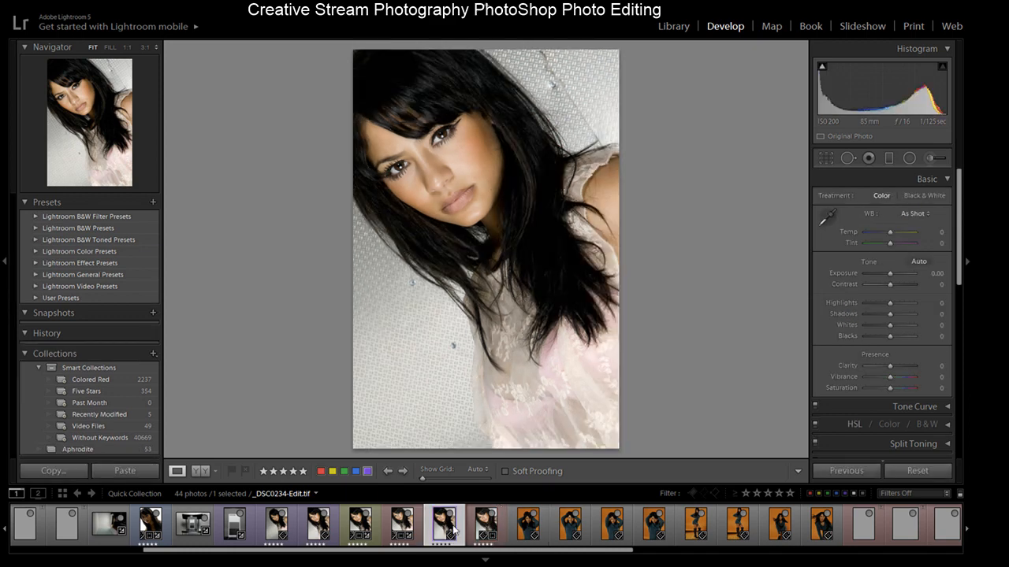
pyautogui.click(486, 533)
pyautogui.click(449, 534)
pyautogui.click(487, 533)
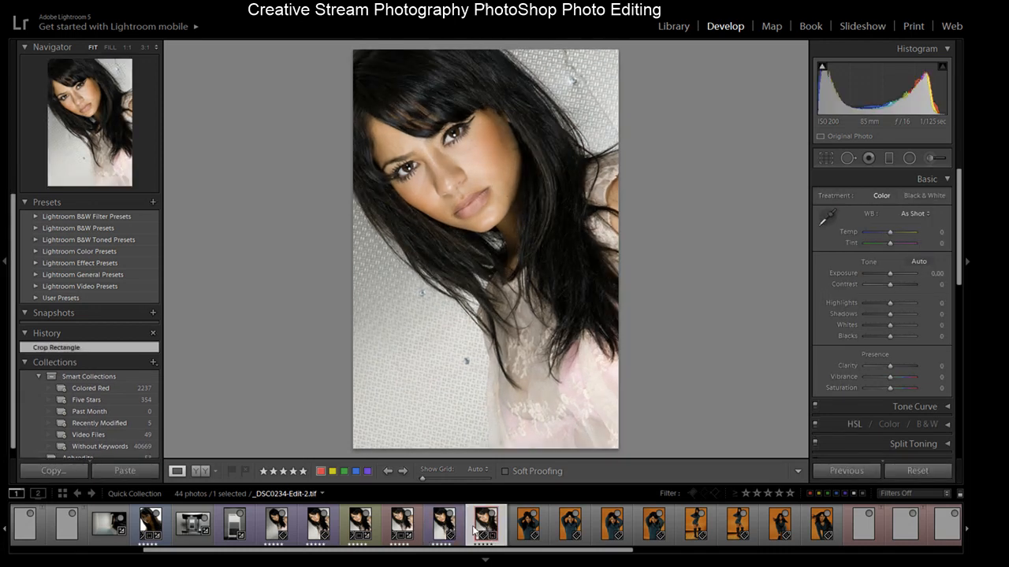
pyautogui.click(447, 533)
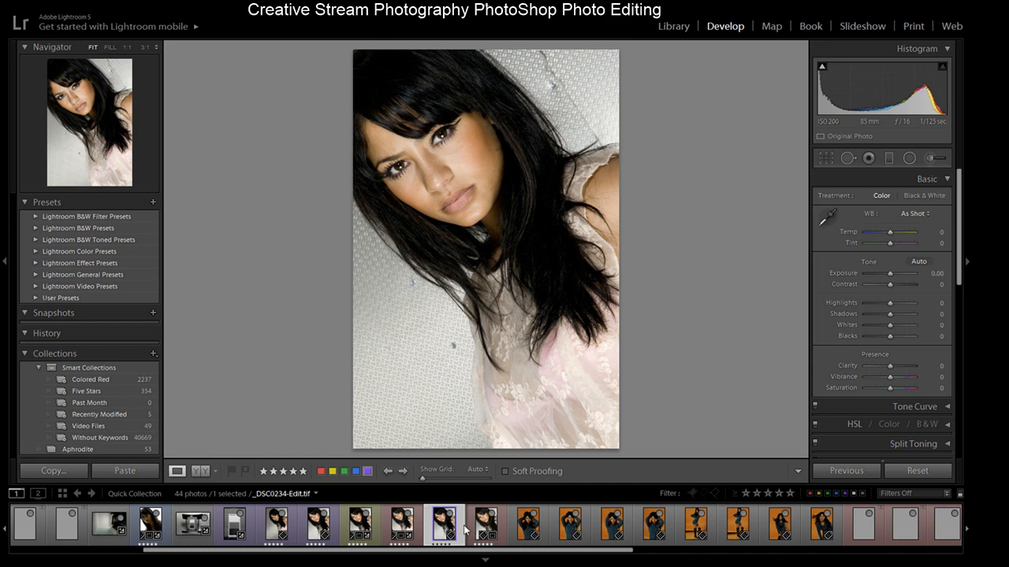
pyautogui.click(467, 176)
pyautogui.moveTo(489, 173); pyautogui.dragTo(529, 254)
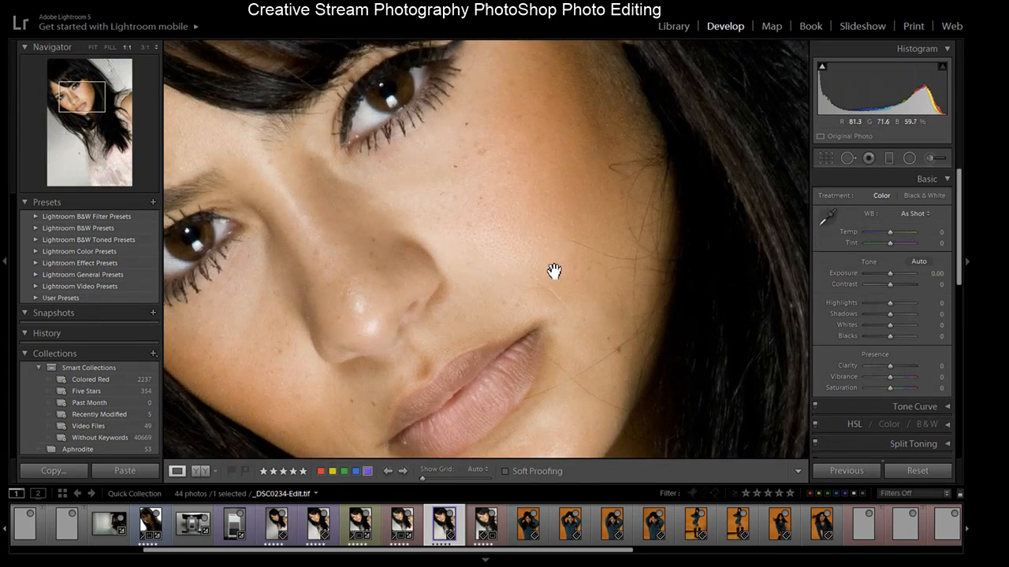
pyautogui.click(485, 533)
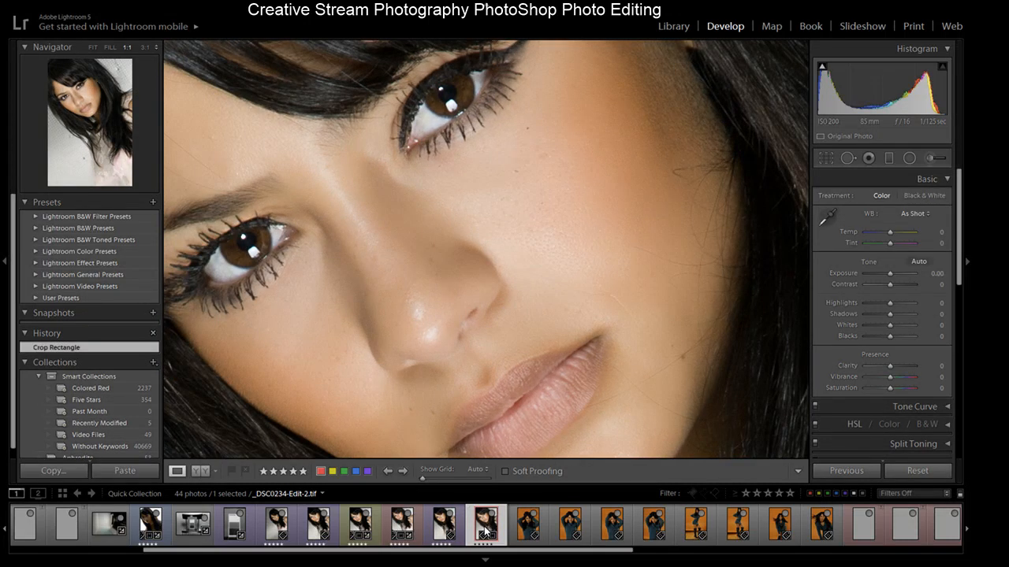
pyautogui.click(439, 528)
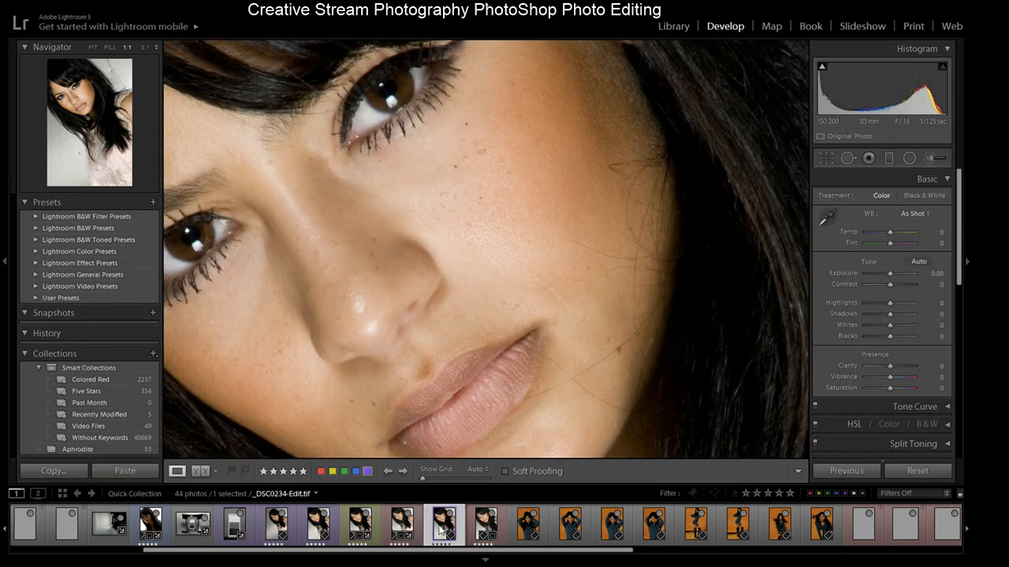
pyautogui.click(483, 526)
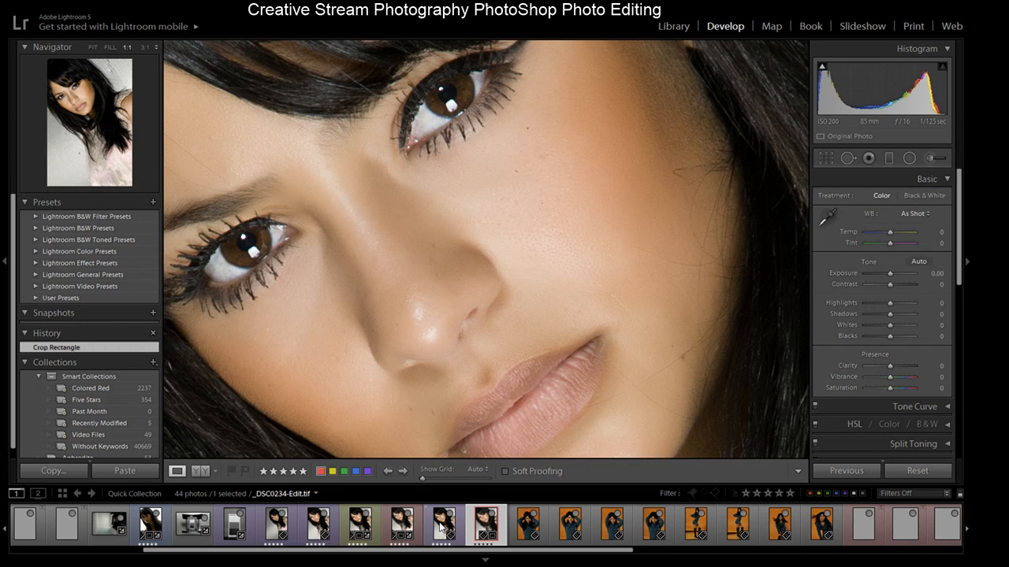
pyautogui.press('z')
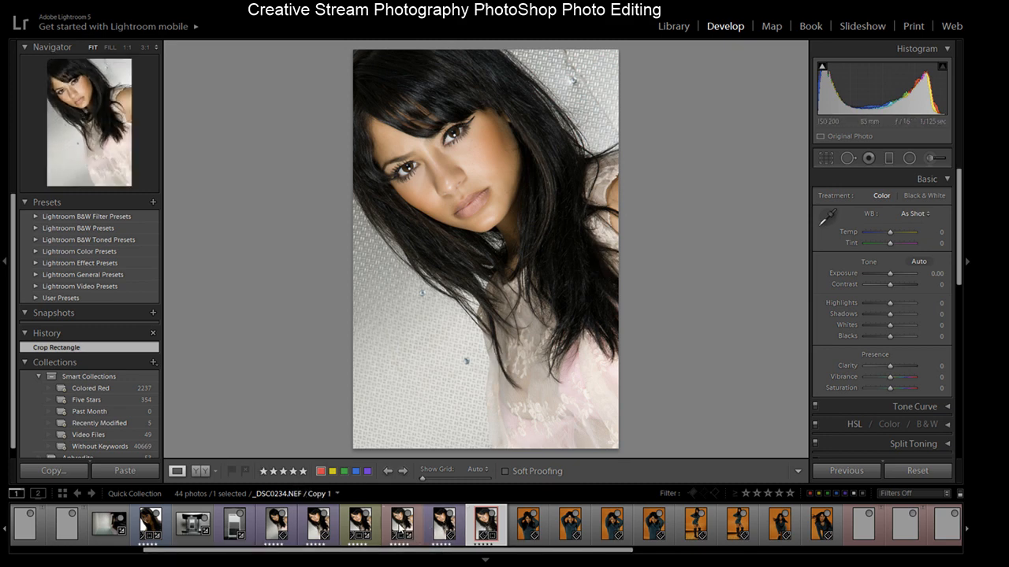
# - Select the portrait's virtual copy and step back through its early history states, reviewing the lens profile and process version settings
pyautogui.click(402, 528)
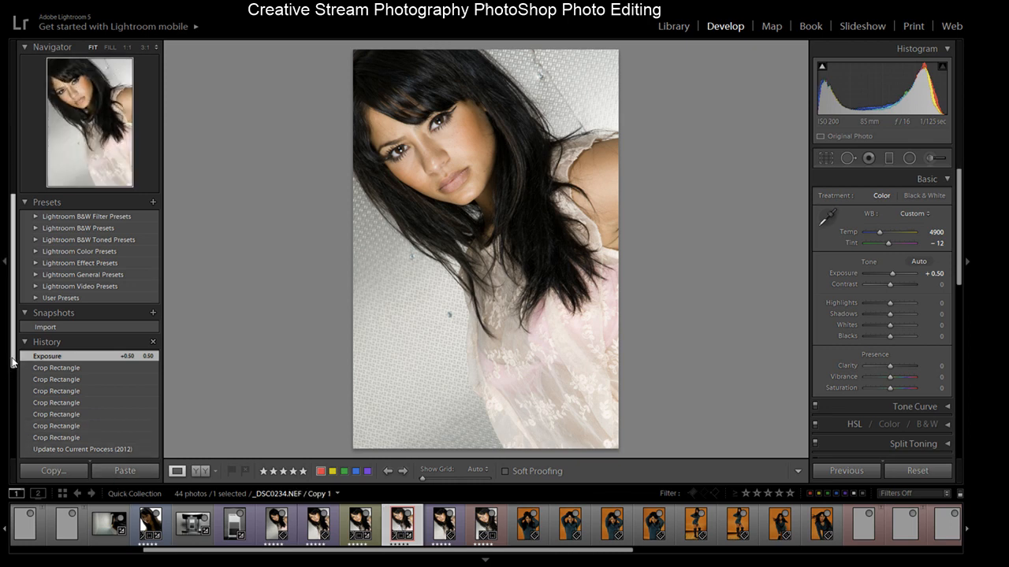
pyautogui.scroll(-3, 37, 409)
pyautogui.click(77, 394)
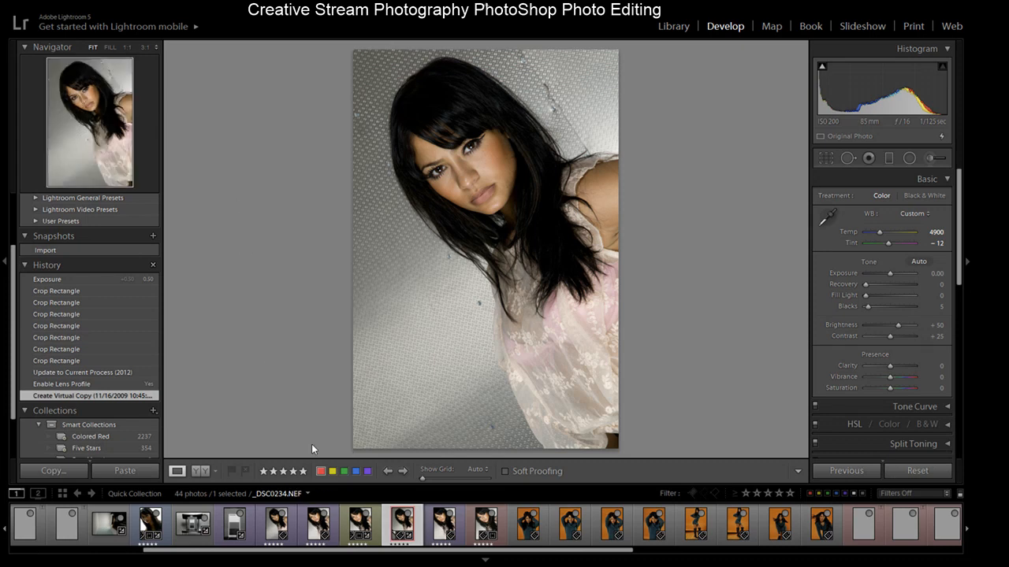
pyautogui.click(81, 385)
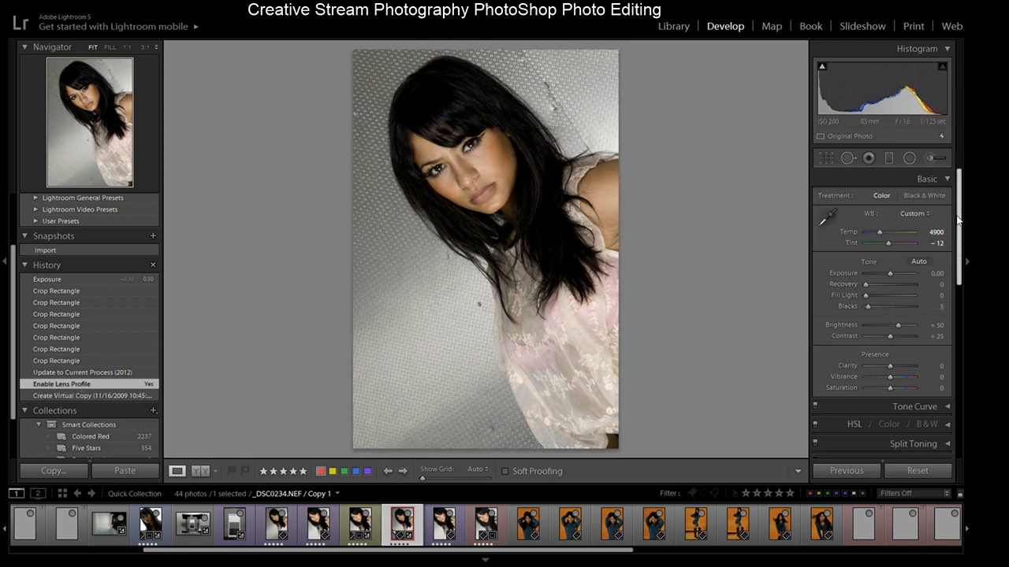
pyautogui.moveTo(960, 223); pyautogui.dragTo(969, 323)
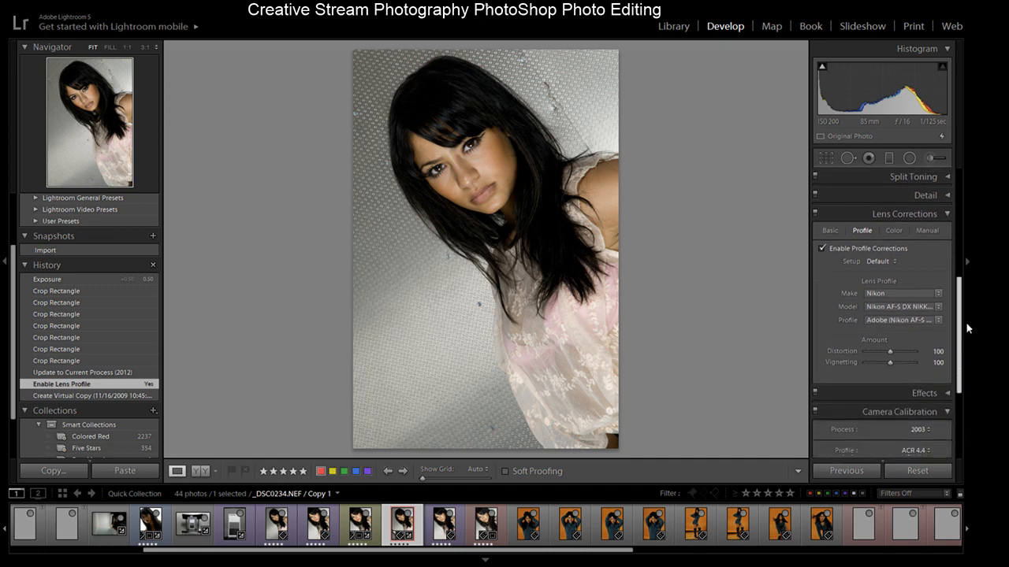
pyautogui.scroll(1, 864, 272)
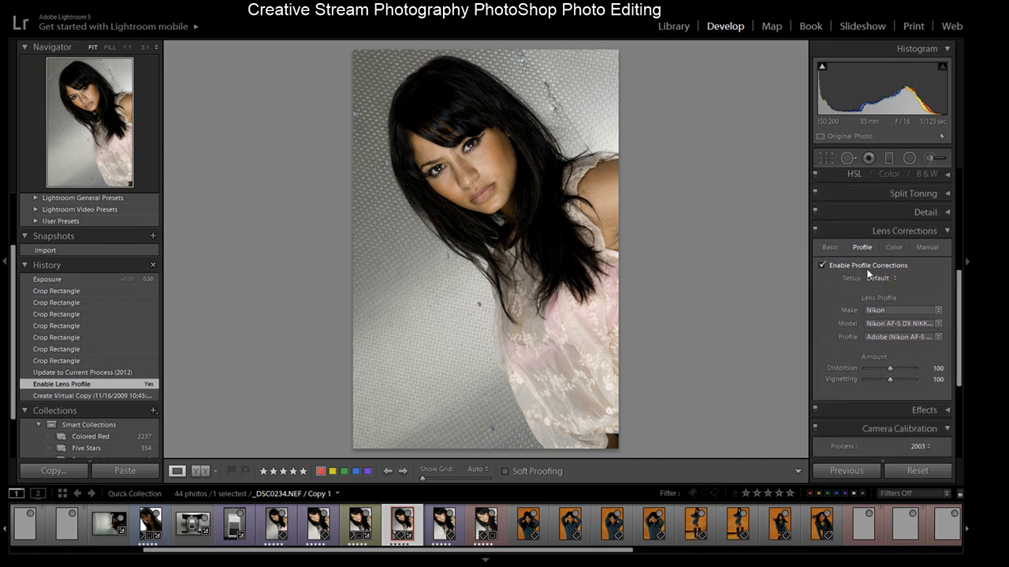
pyautogui.click(101, 373)
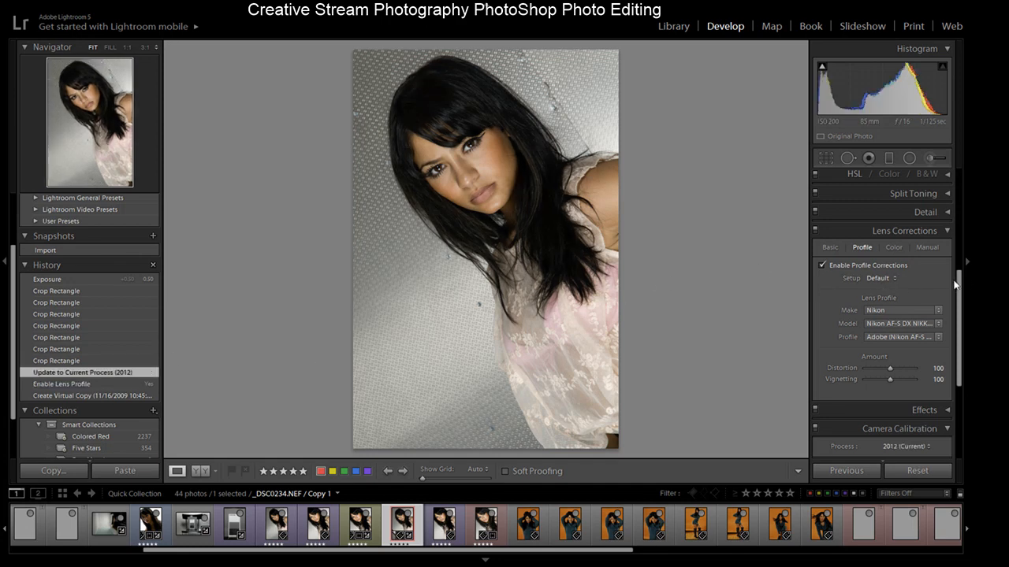
pyautogui.scroll(-3, 912, 265)
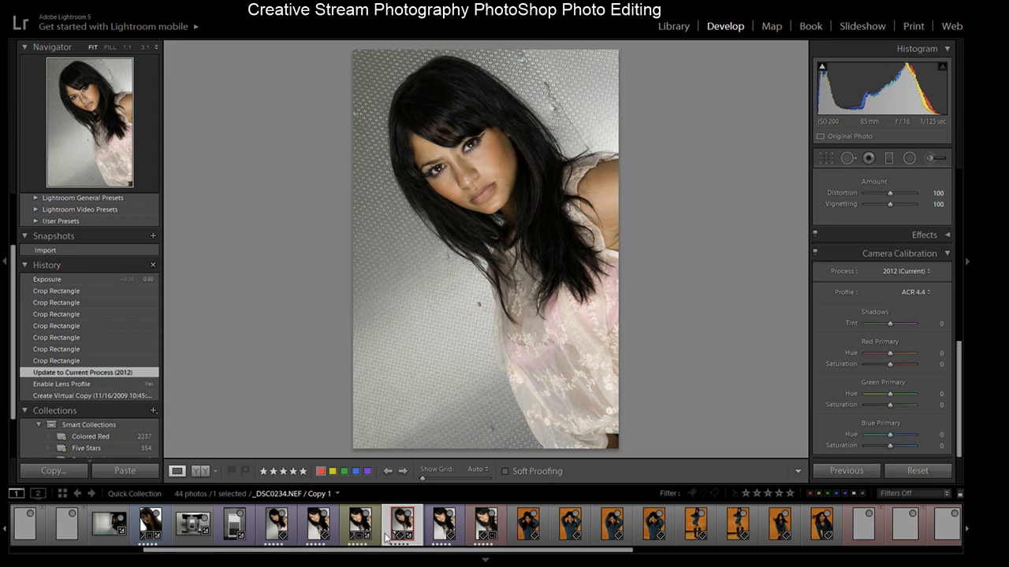
# - Step through the virtual copy's crop history states one by one, ending on the latest Exposure state
pyautogui.click(74, 360)
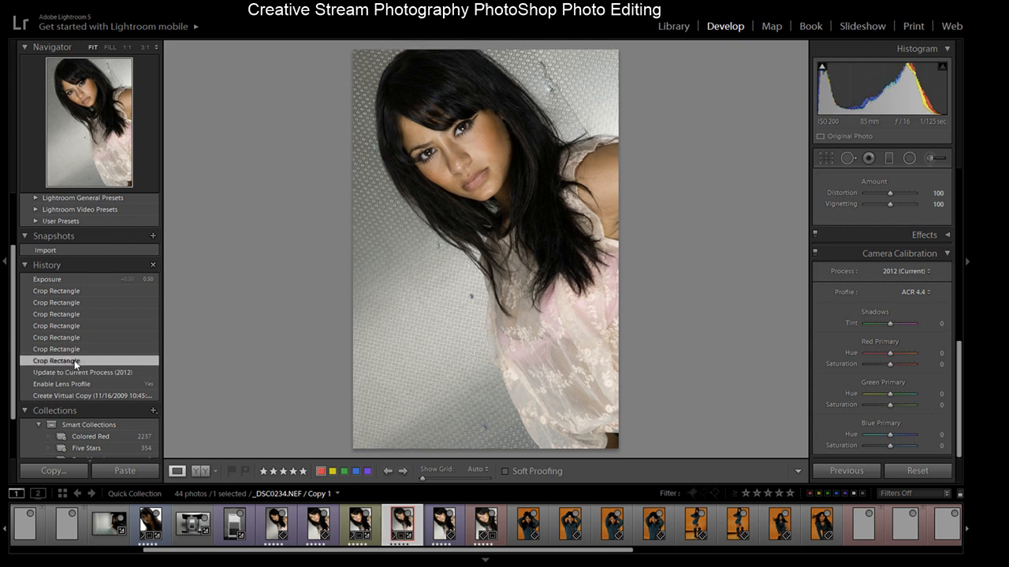
pyautogui.click(75, 350)
pyautogui.click(73, 337)
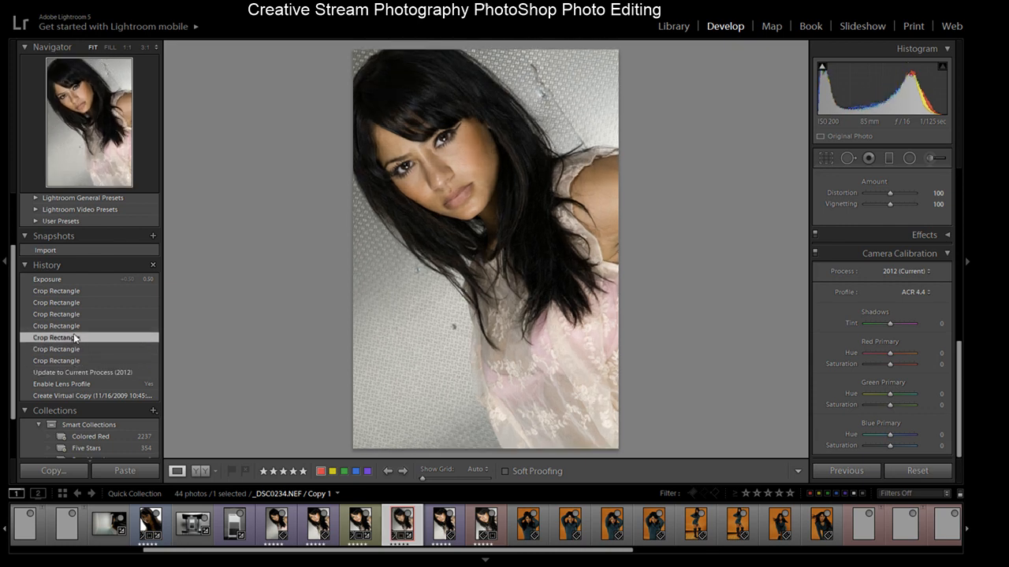
pyautogui.click(77, 325)
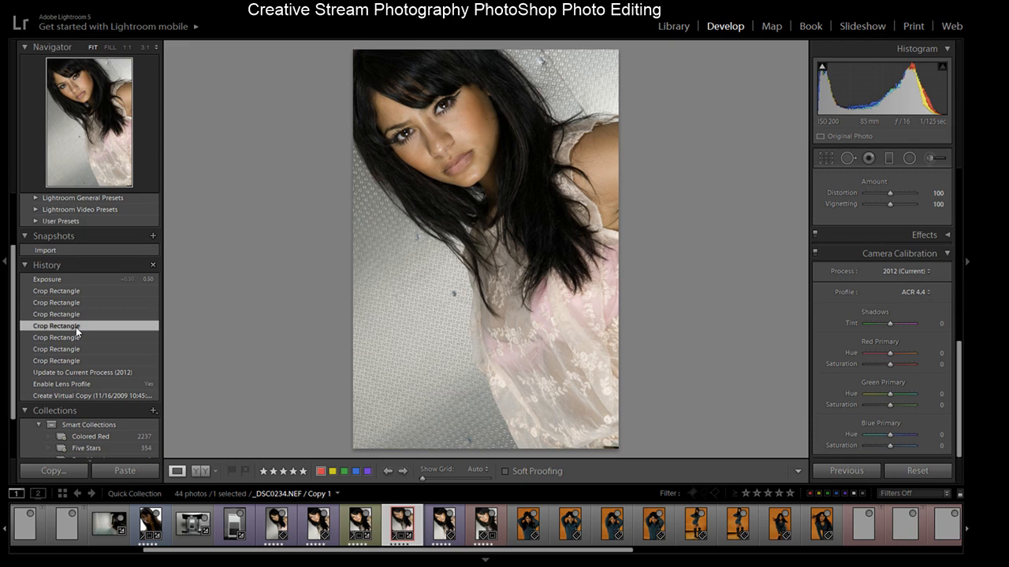
pyautogui.click(78, 315)
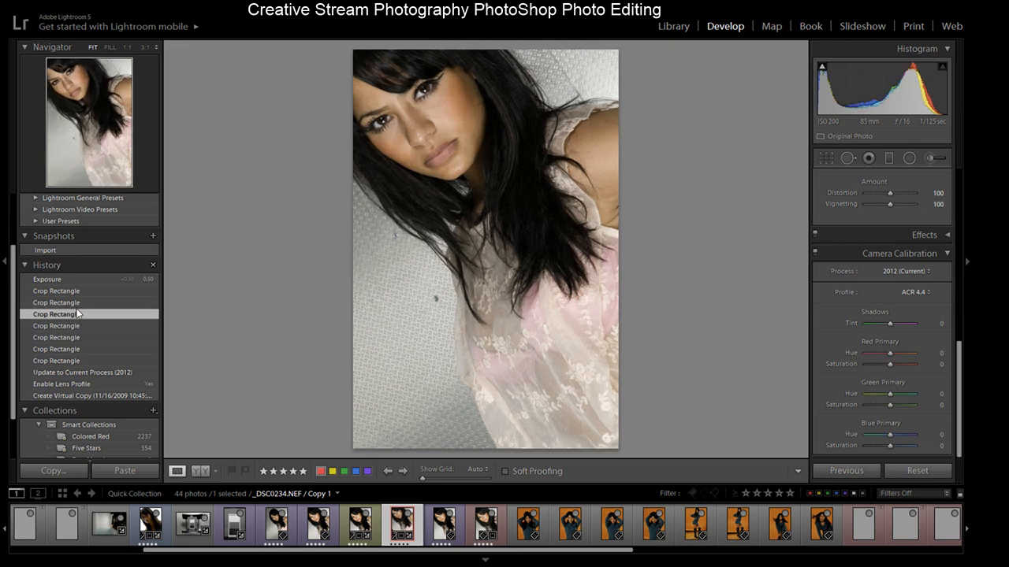
pyautogui.click(80, 302)
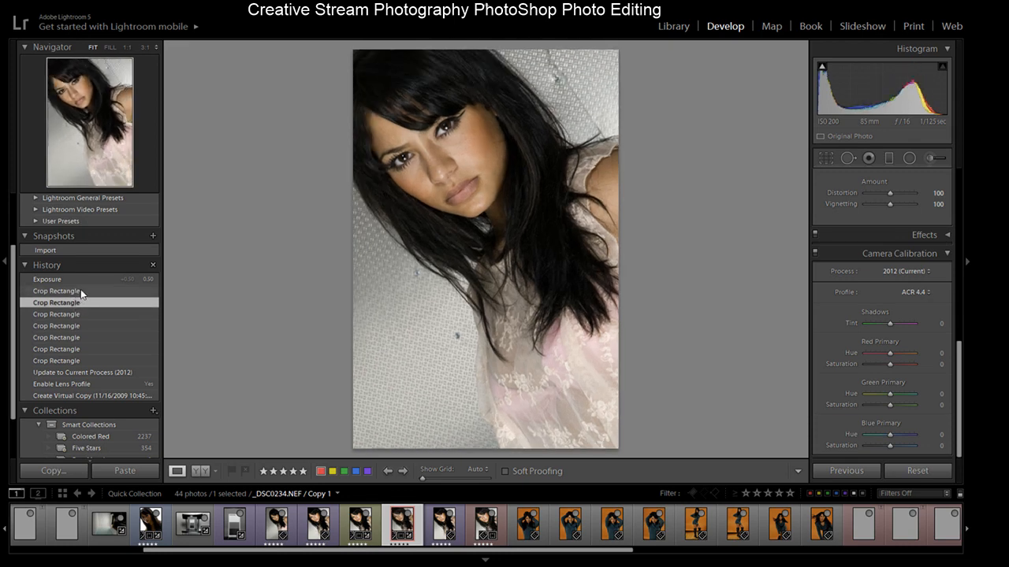
pyautogui.click(80, 291)
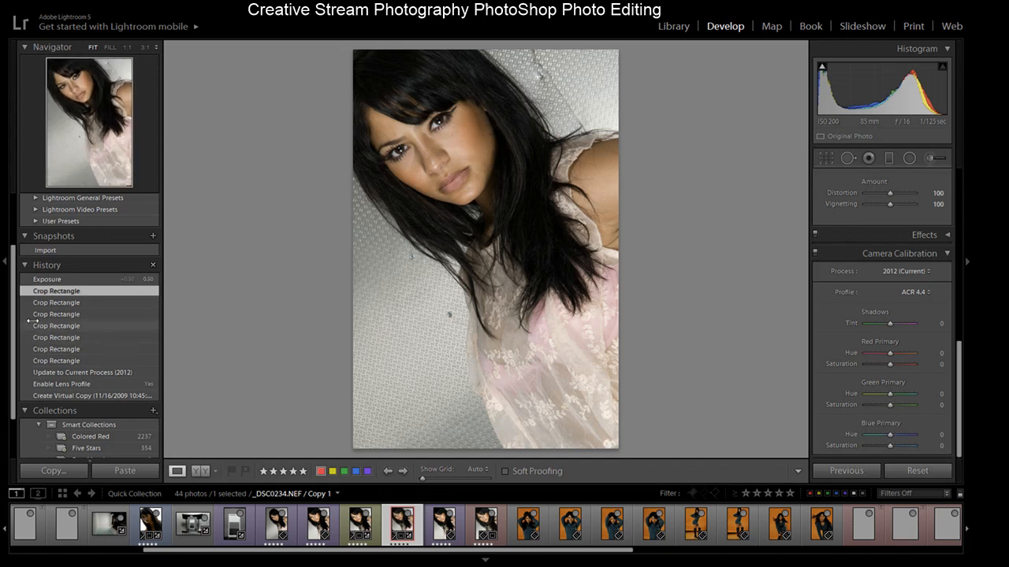
pyautogui.moveTo(14, 312); pyautogui.dragTo(12, 273)
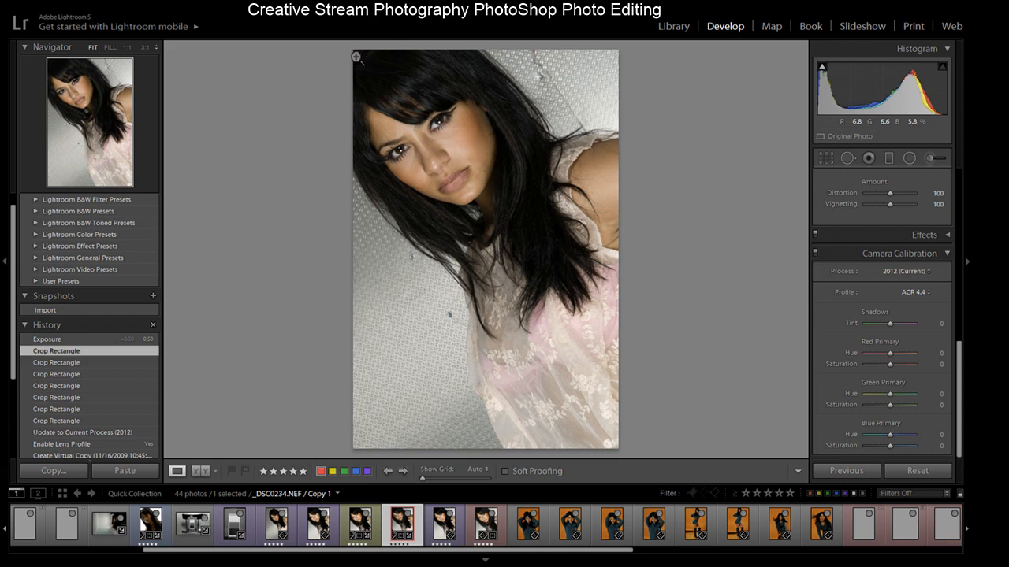
pyautogui.click(67, 340)
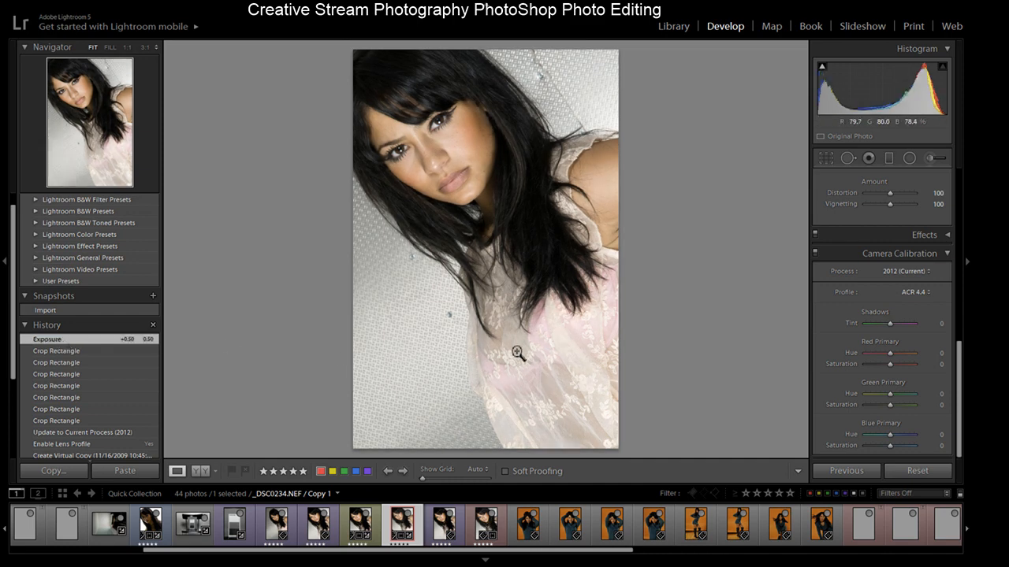
pyautogui.moveTo(960, 372); pyautogui.dragTo(957, 187)
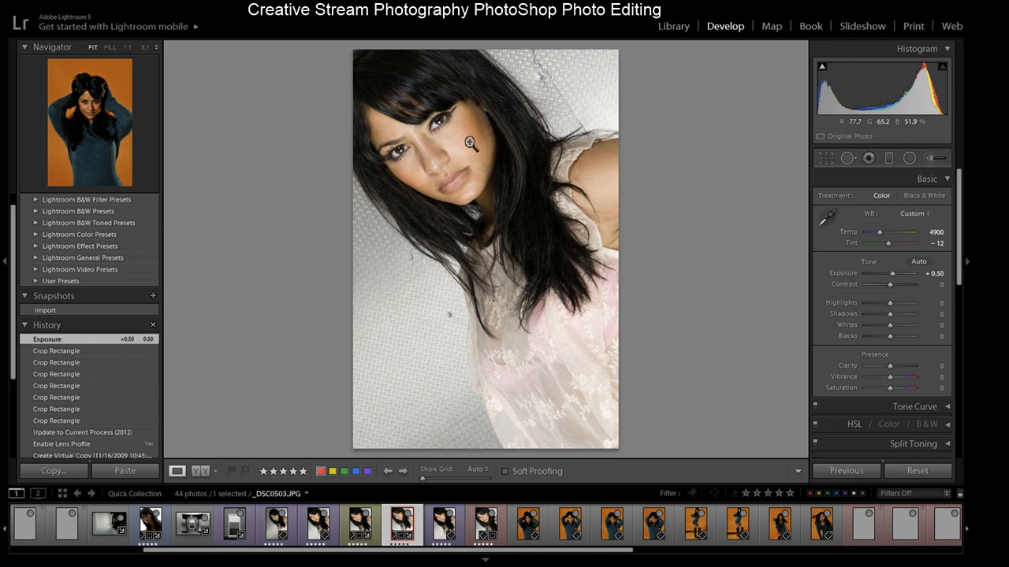
# - Browse the filmstrip and remove the orange-backdrop photos from the Quick Collection
pyautogui.click(447, 534)
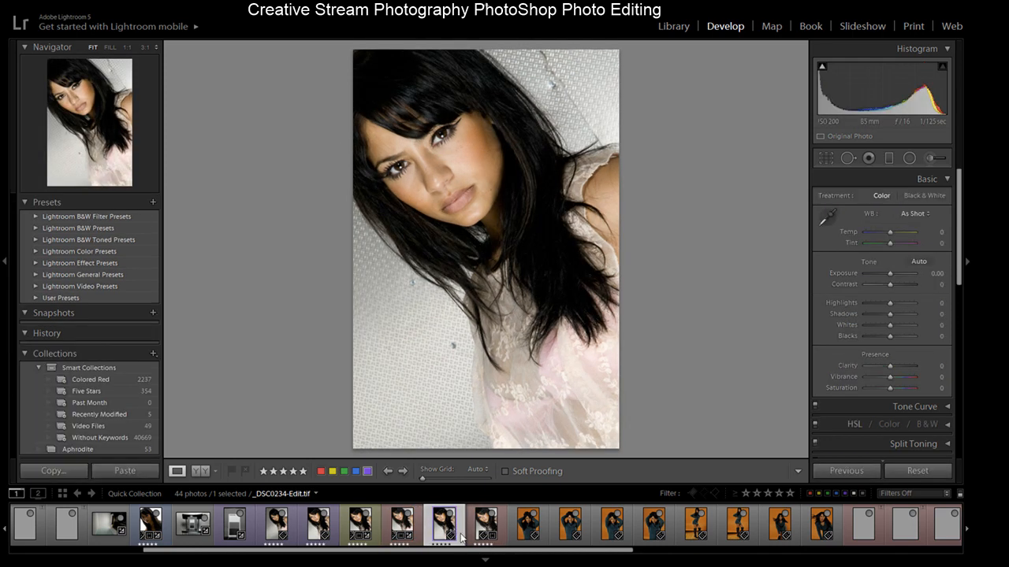
pyautogui.click(486, 532)
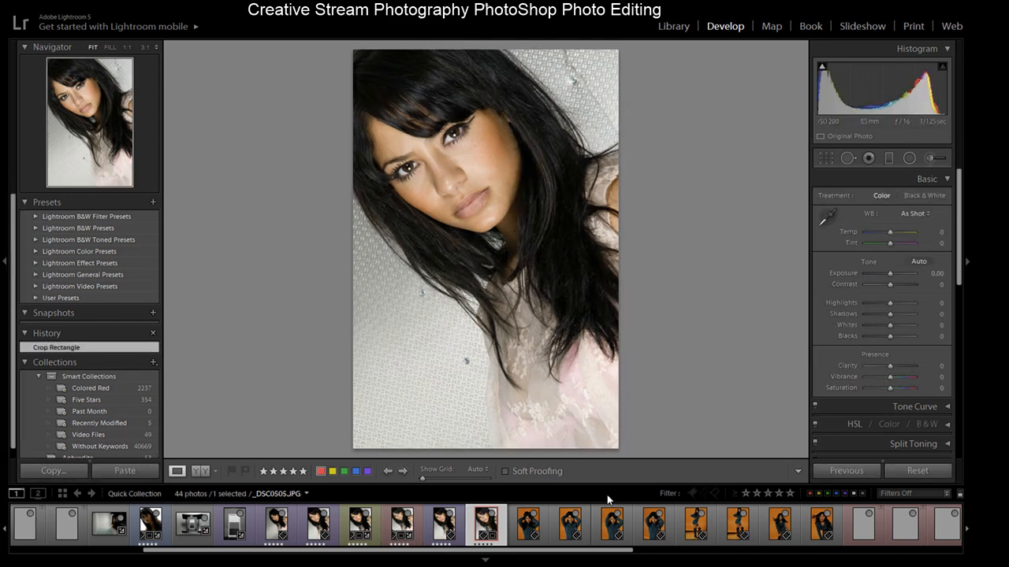
pyautogui.click(528, 528)
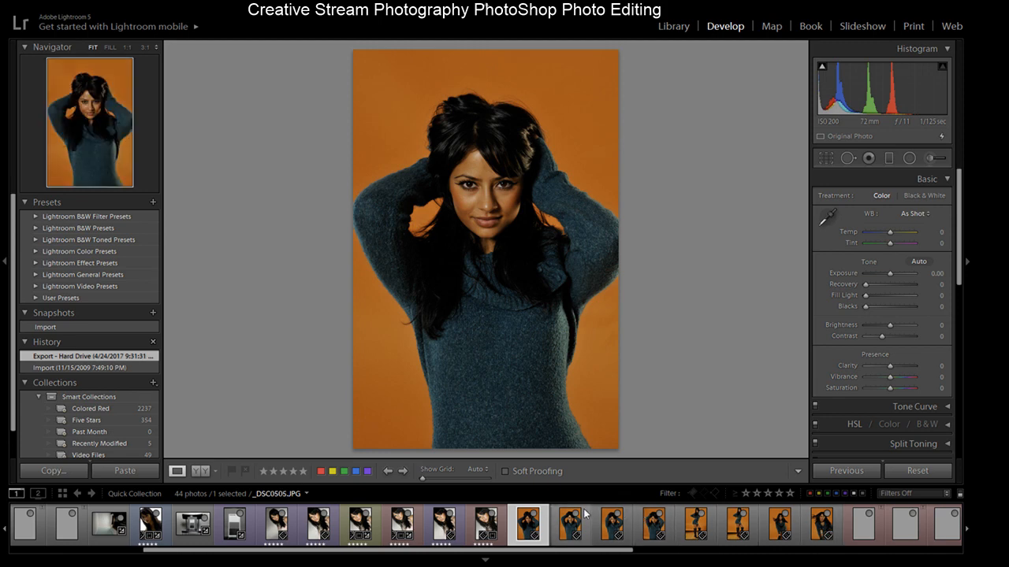
pyautogui.click(535, 515)
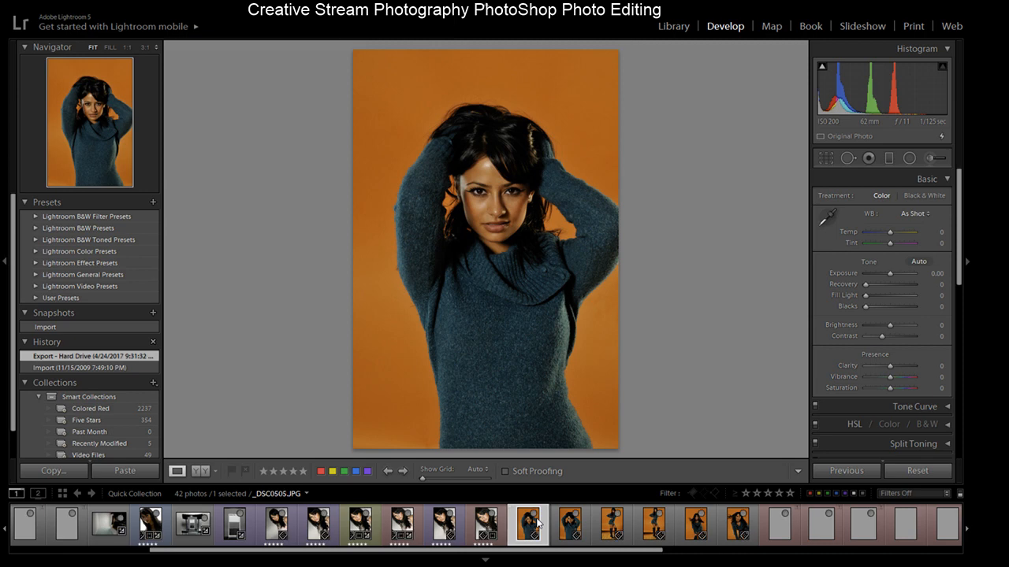
pyautogui.click(537, 517)
pyautogui.click(534, 516)
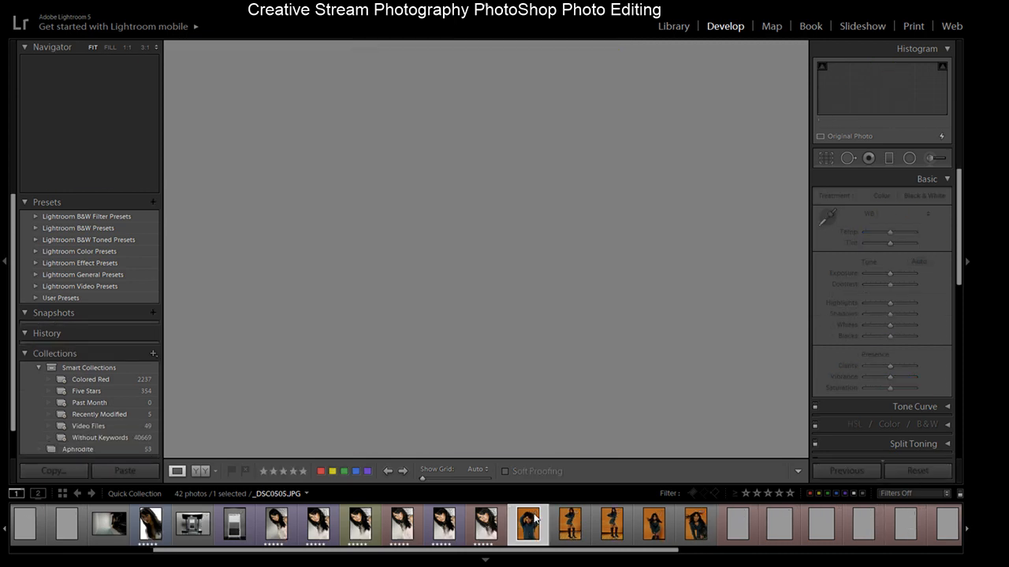
pyautogui.click(534, 516)
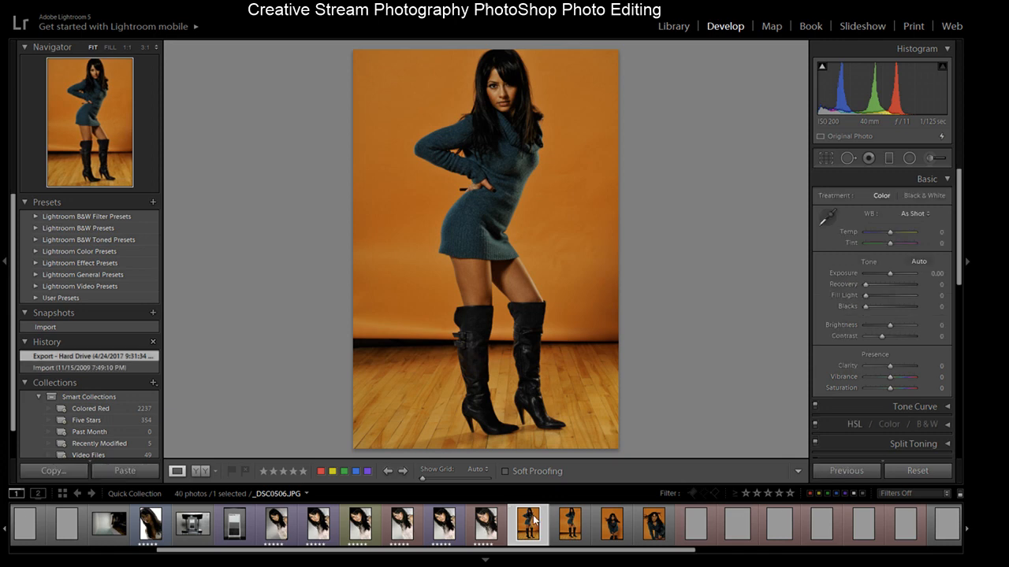
pyautogui.click(534, 516)
pyautogui.click(536, 517)
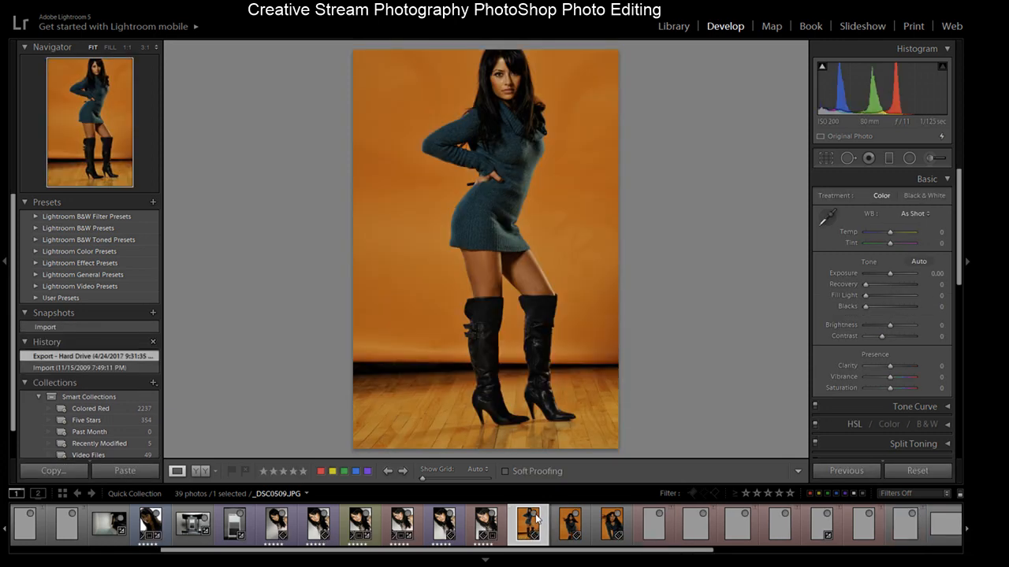
pyautogui.click(535, 517)
pyautogui.click(534, 516)
pyautogui.click(534, 516)
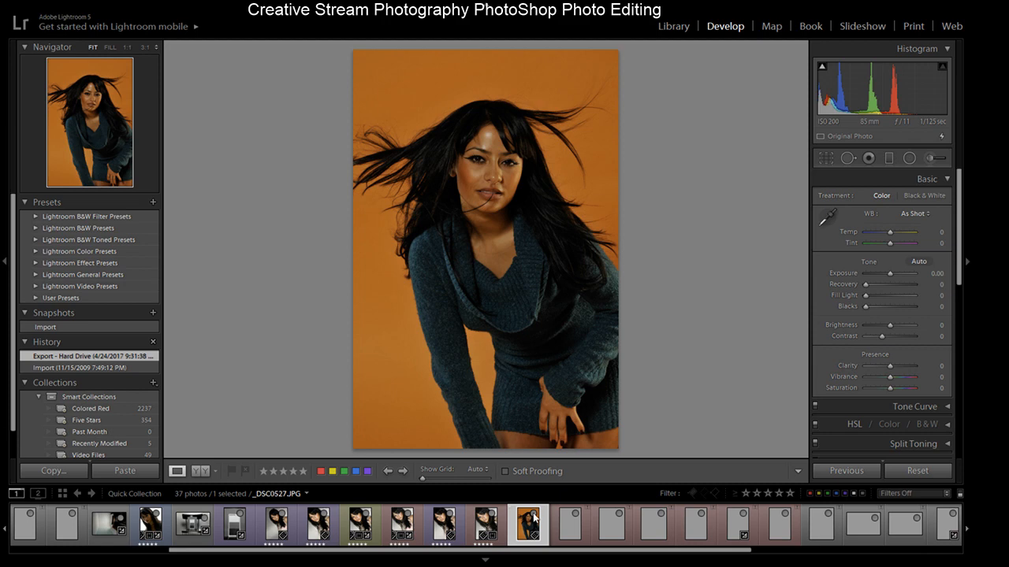
pyautogui.click(535, 516)
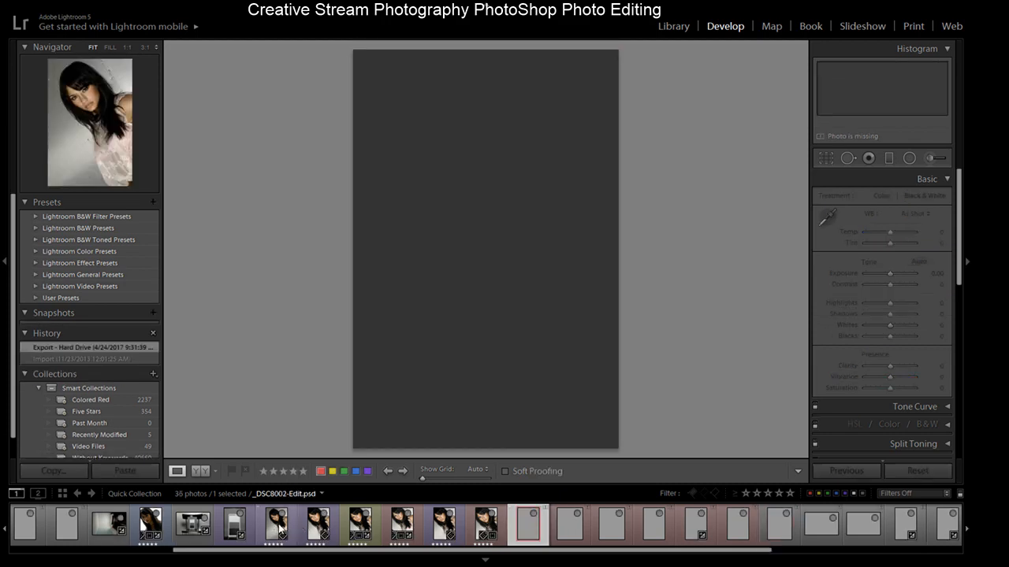
# - Select the portrait's edited PSD and overwrite the disk metadata with the catalog settings
pyautogui.click(280, 530)
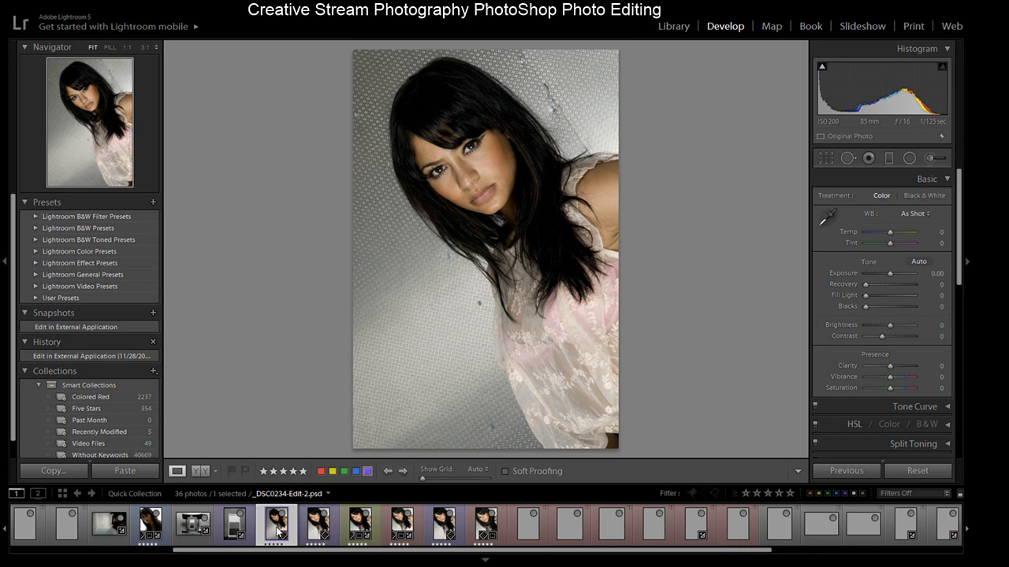
pyautogui.click(319, 524)
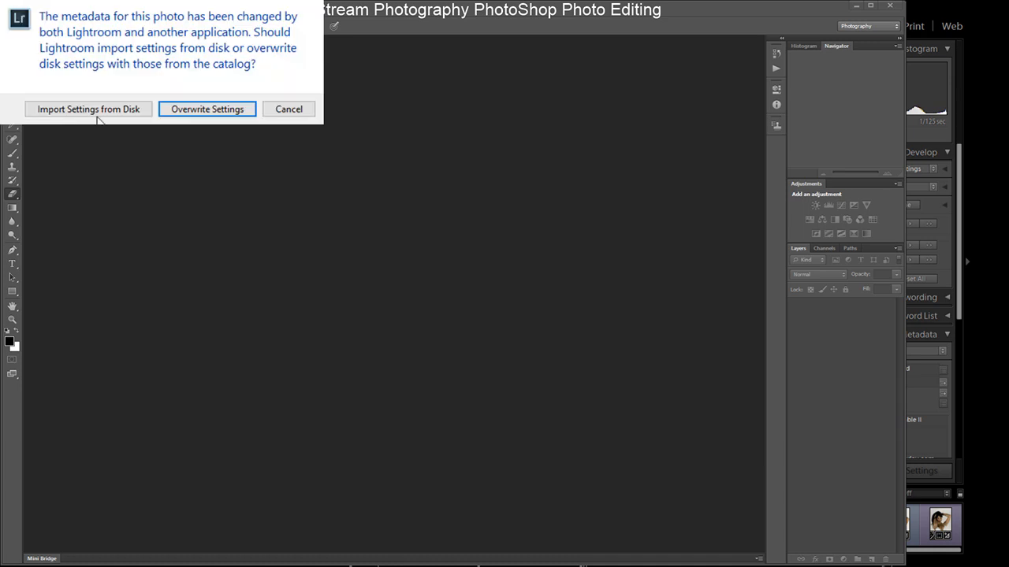
pyautogui.click(89, 112)
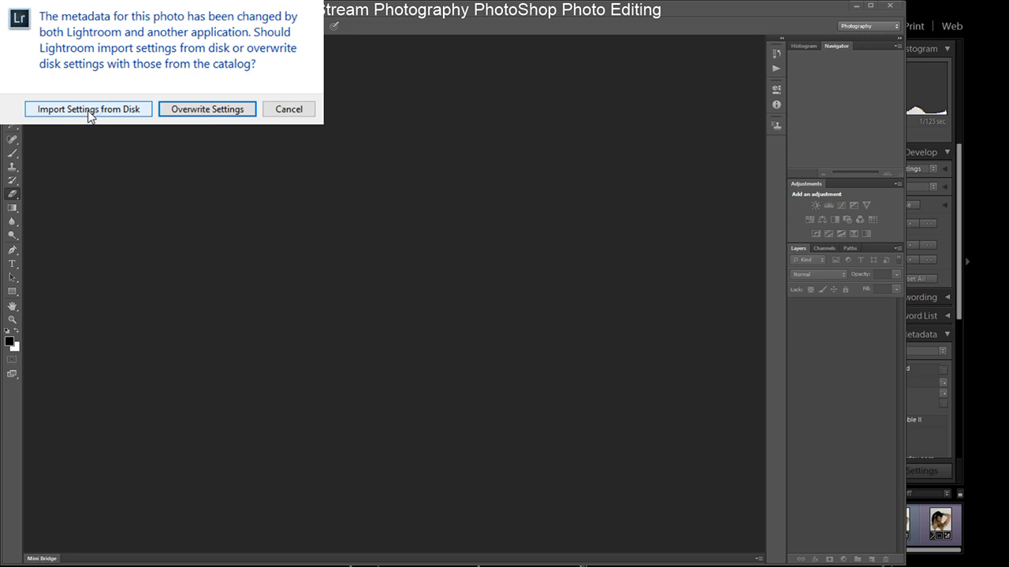
pyautogui.click(206, 112)
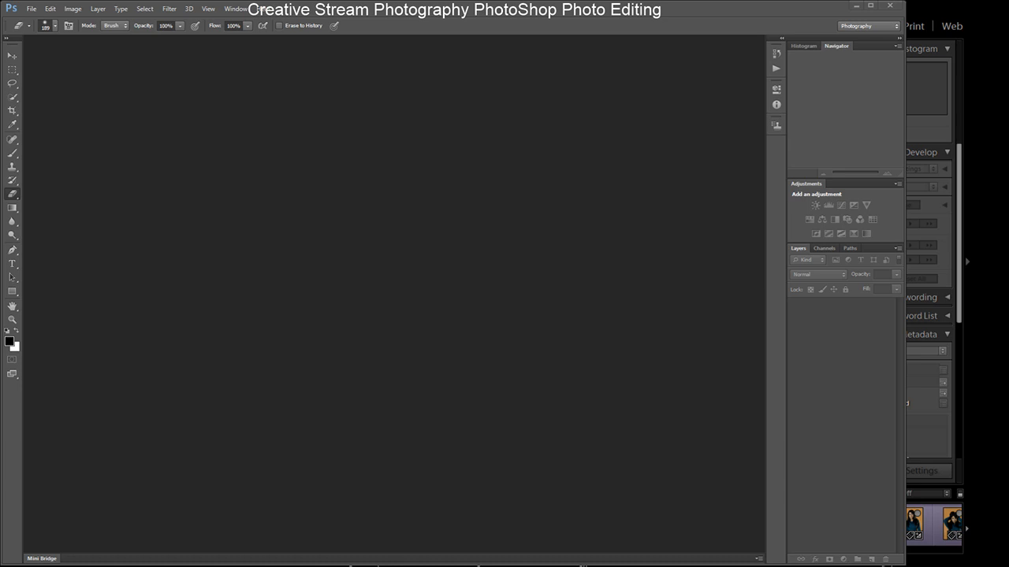
# - Switch back to Lightroom, open the studio setup photo _DSC0498 in Develop, and zoom in and out on the model
pyautogui.hotkey('alt', 'Tab')
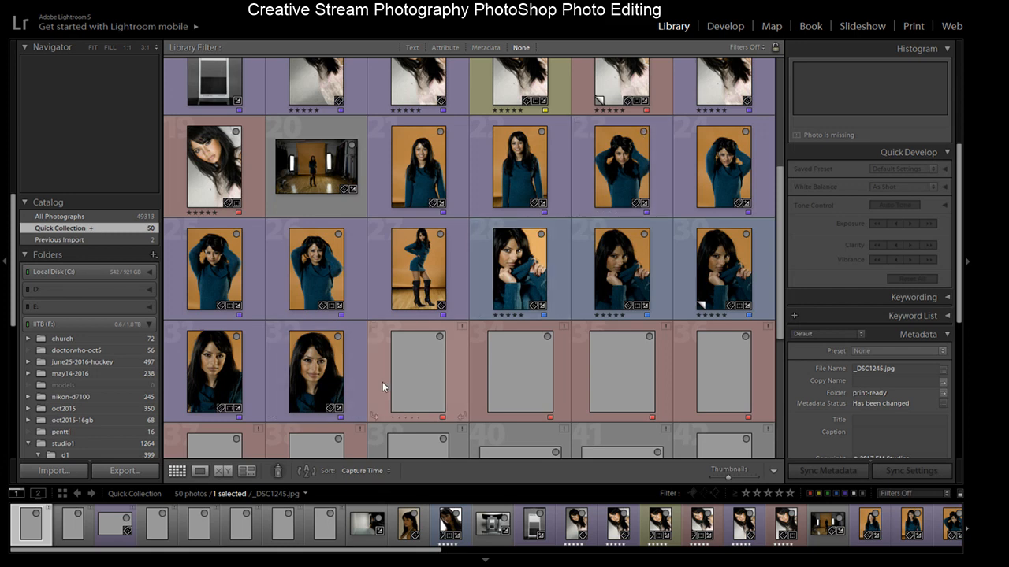
pyautogui.scroll(3, 751, 187)
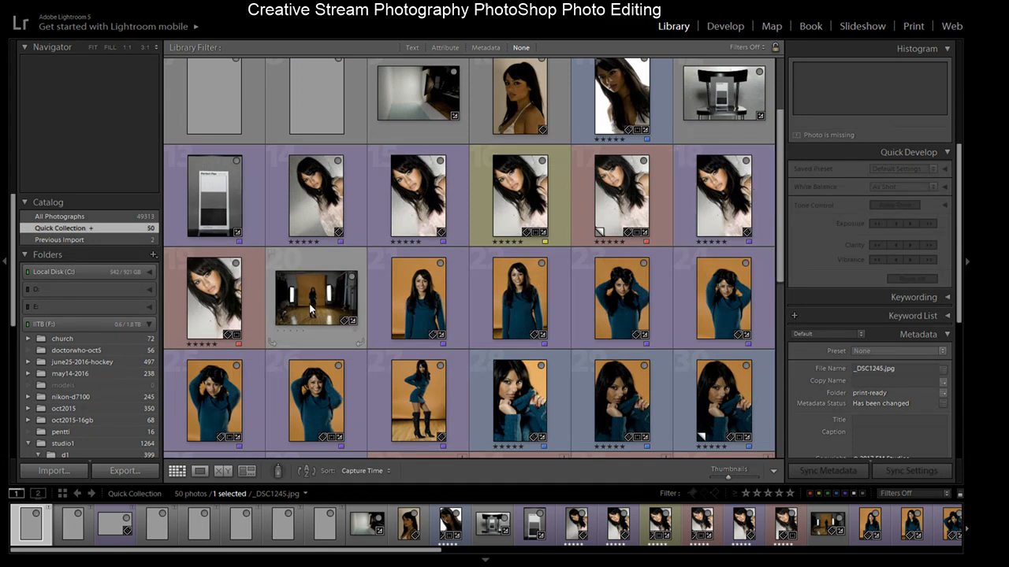
pyautogui.click(329, 304)
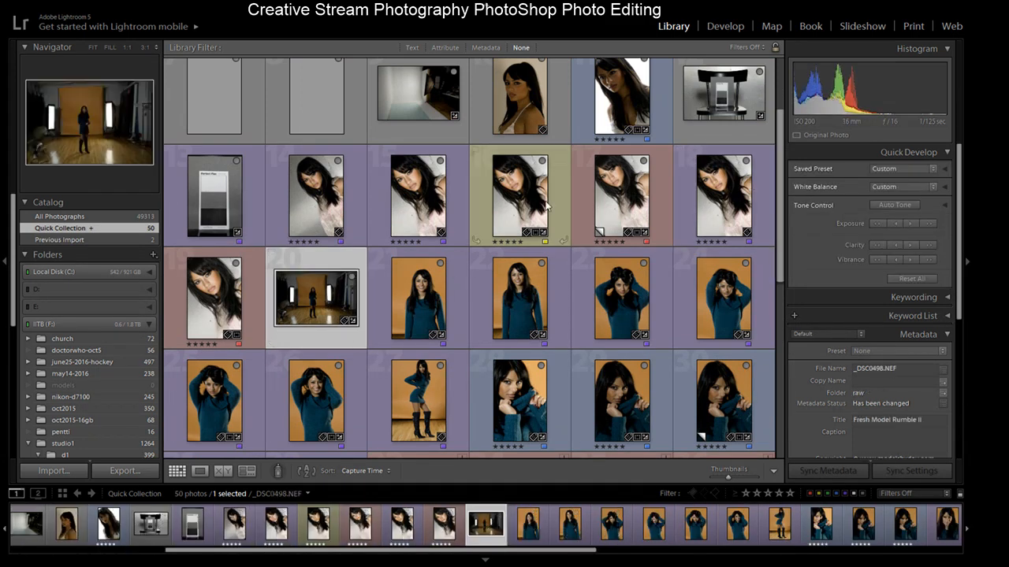
pyautogui.click(725, 26)
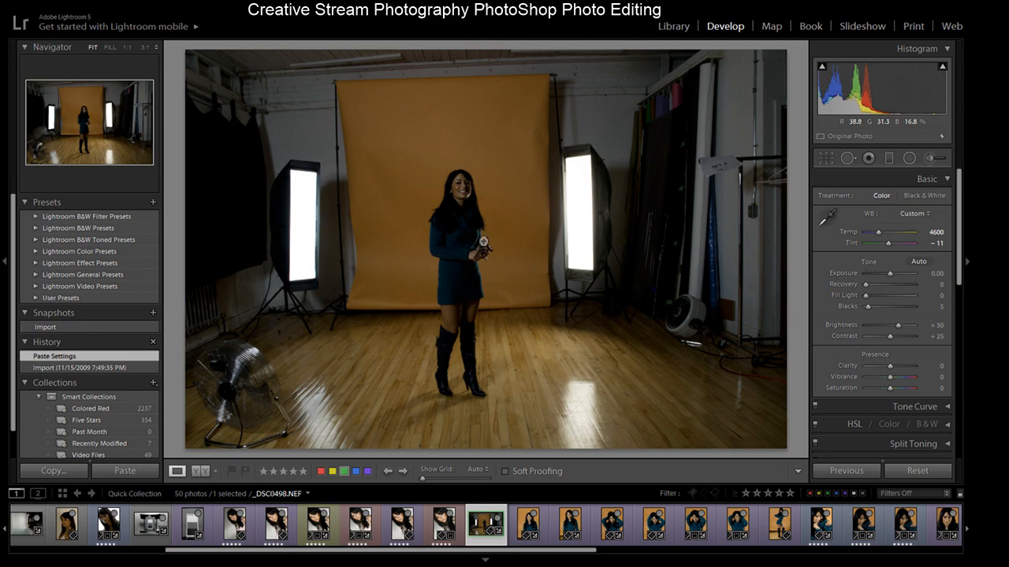
pyautogui.click(478, 257)
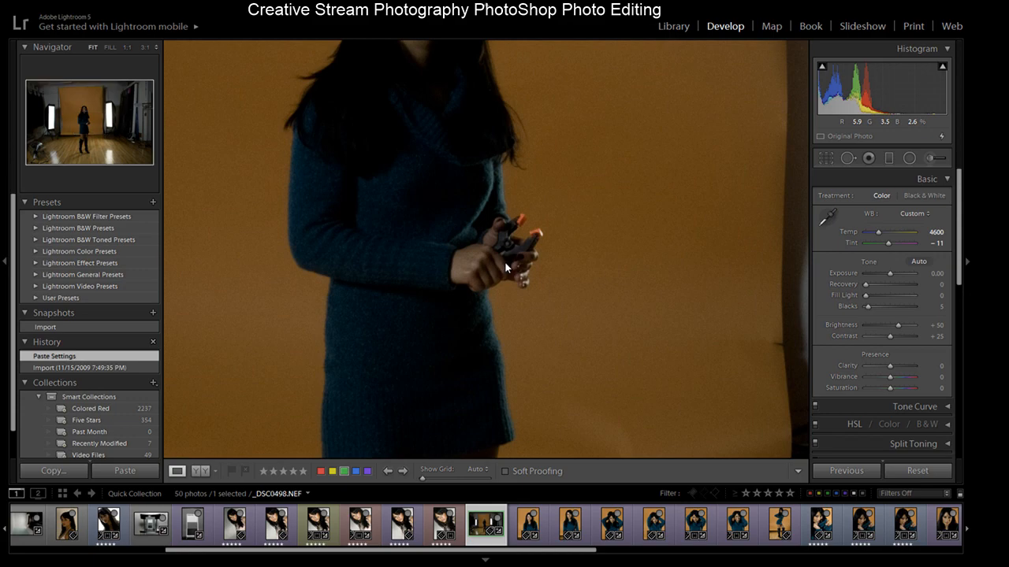
pyautogui.click(509, 268)
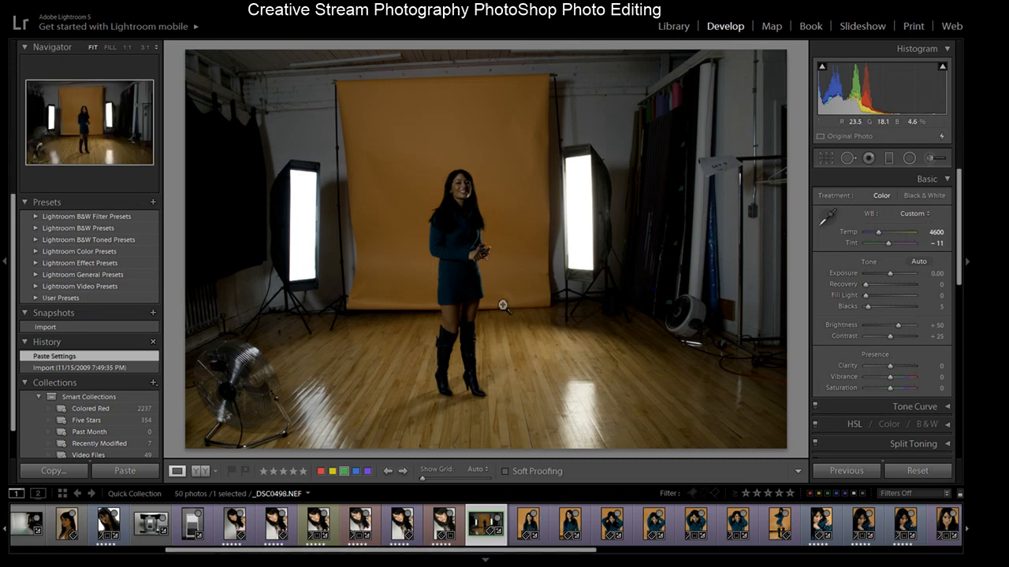
# - Zoom in on the model in the studio setup photo and back out to the full frame
pyautogui.click(473, 206)
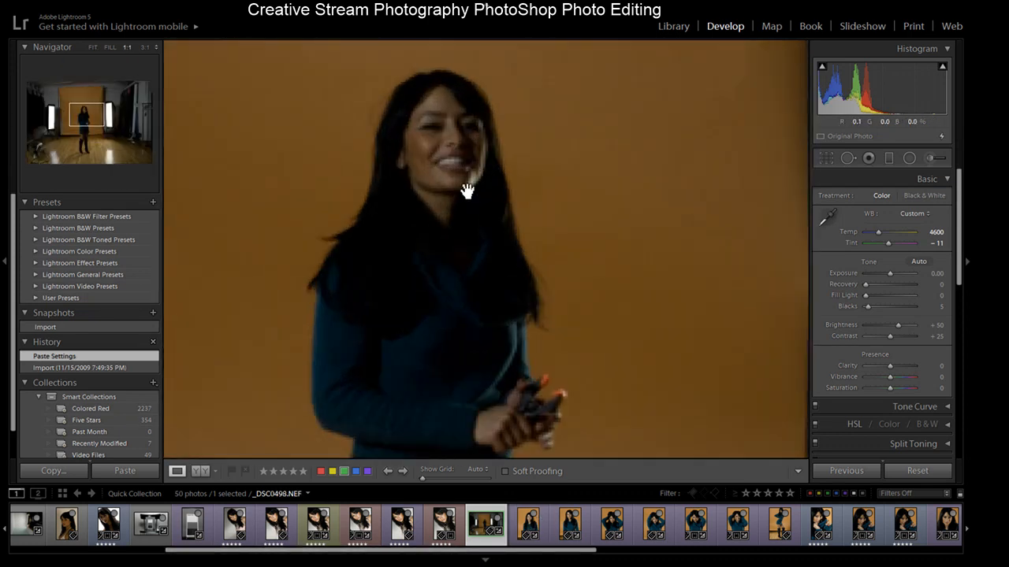
pyautogui.click(470, 146)
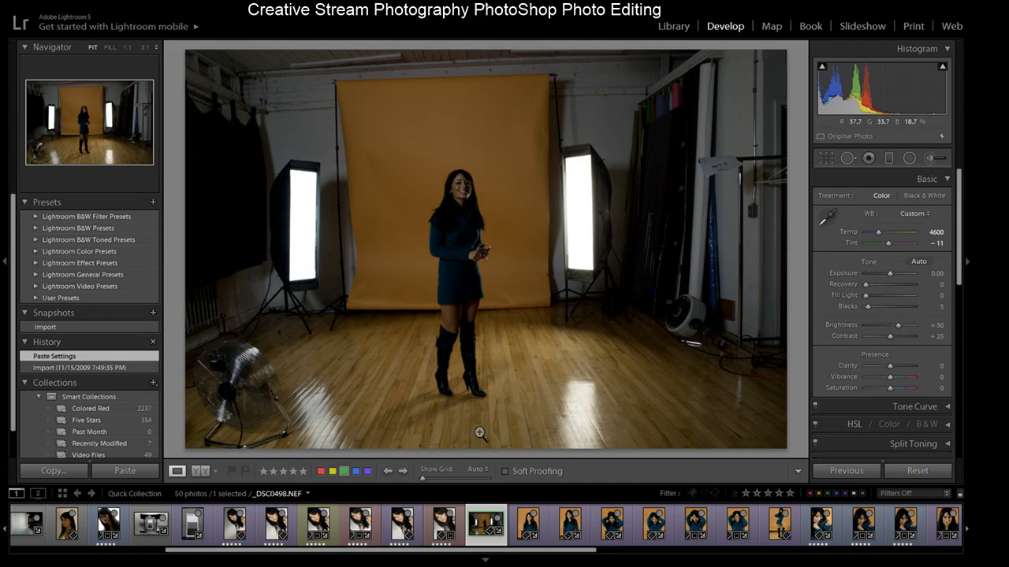
# - Inspect the _DSC0499 portrait's face up close, then browse back to the studio setup photo _DSC0498
pyautogui.click(528, 524)
pyautogui.click(490, 170)
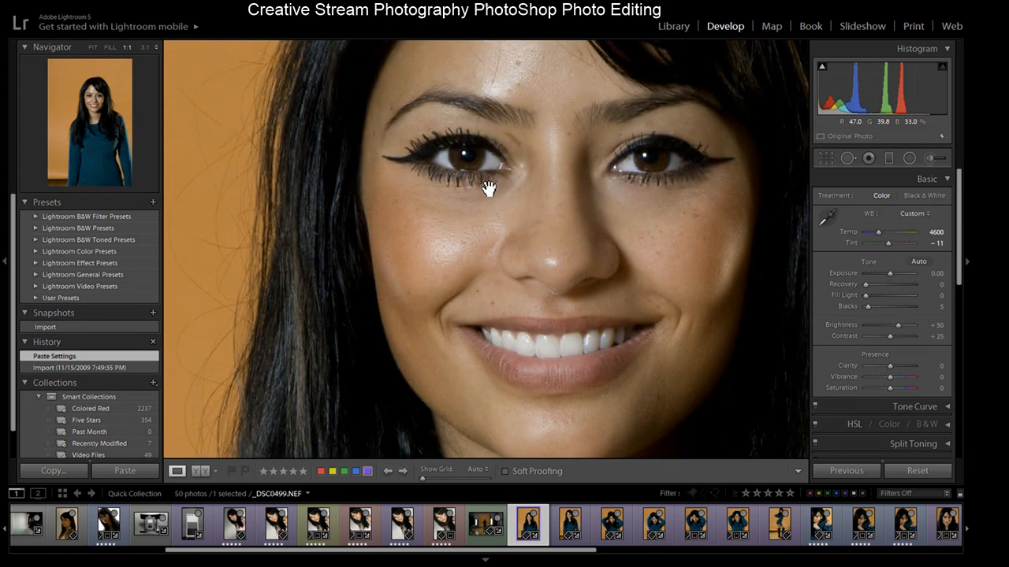
pyautogui.click(486, 185)
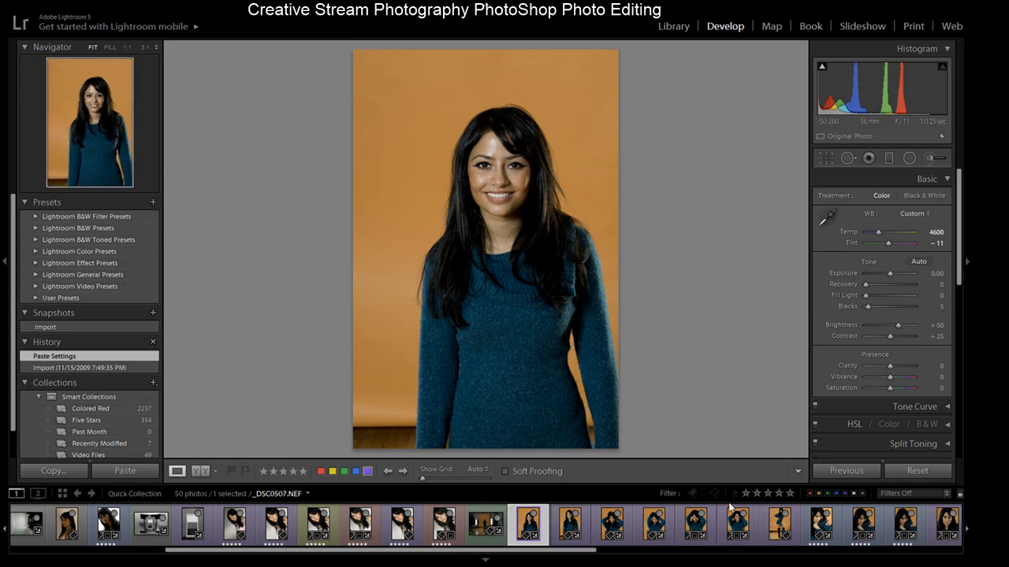
pyautogui.click(566, 524)
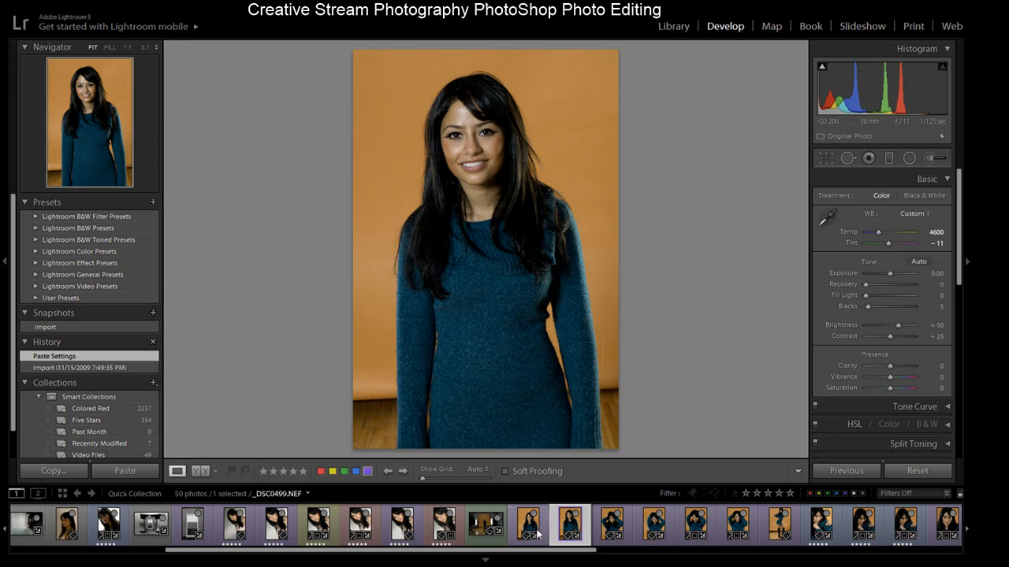
pyautogui.click(487, 526)
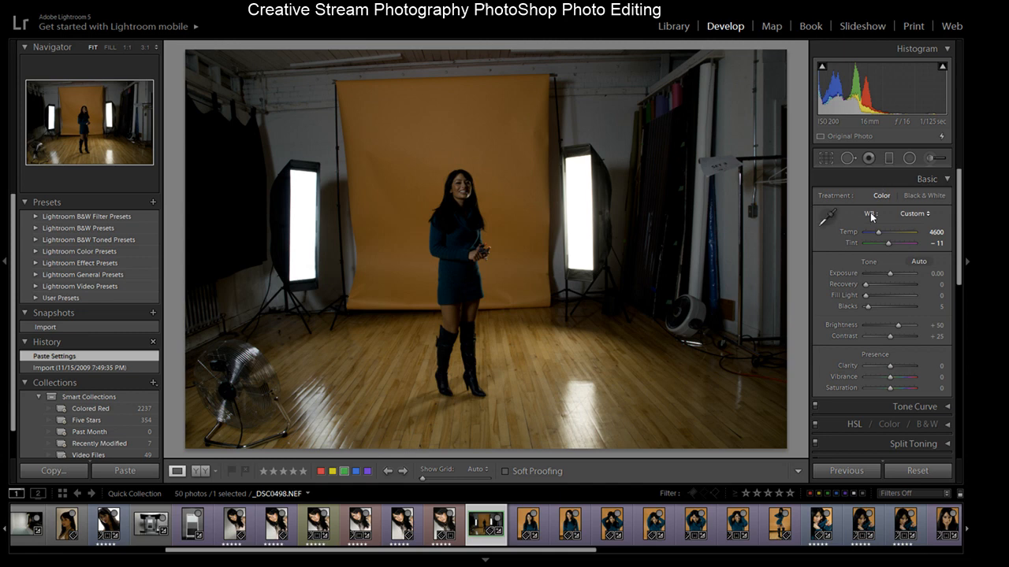
# - Try enabling lens profile corrections on the studio setup photo, then undo the change
pyautogui.moveTo(961, 179); pyautogui.dragTo(938, 100)
pyautogui.moveTo(958, 198); pyautogui.dragTo(955, 306)
pyautogui.click(822, 259)
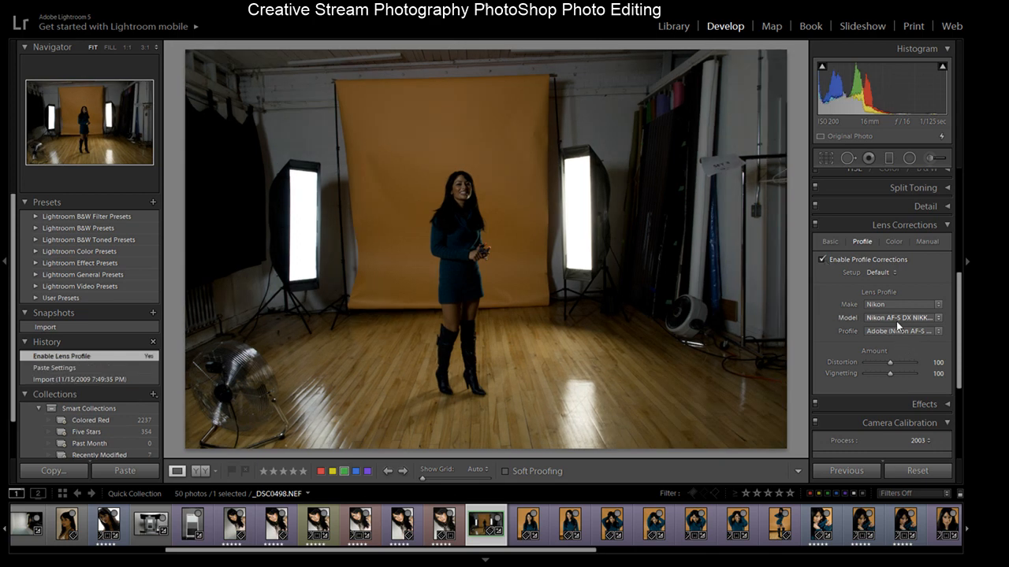
pyautogui.click(821, 259)
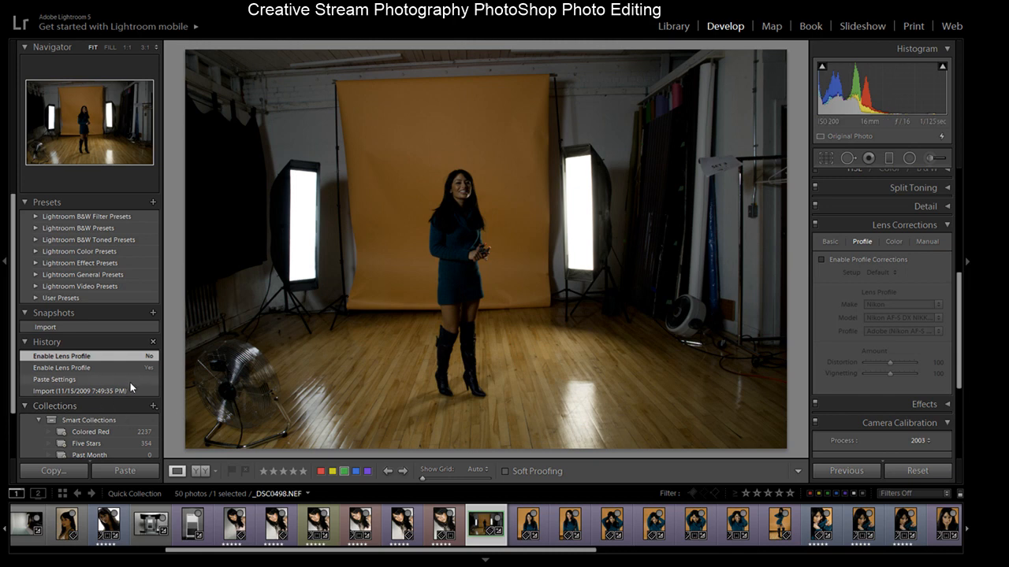
pyautogui.hotkey('ctrl', 'z')
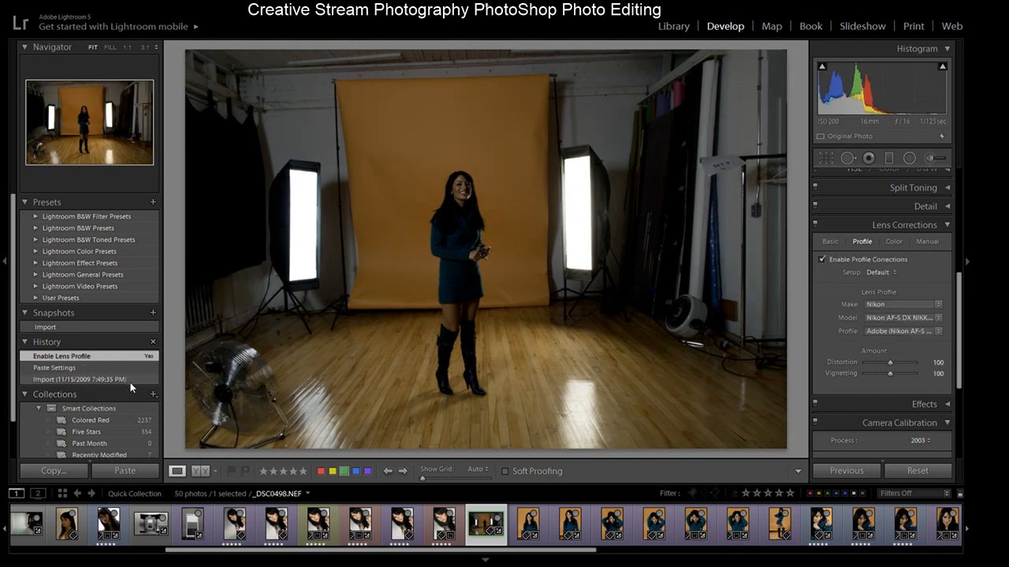
pyautogui.hotkey('ctrl', 'z')
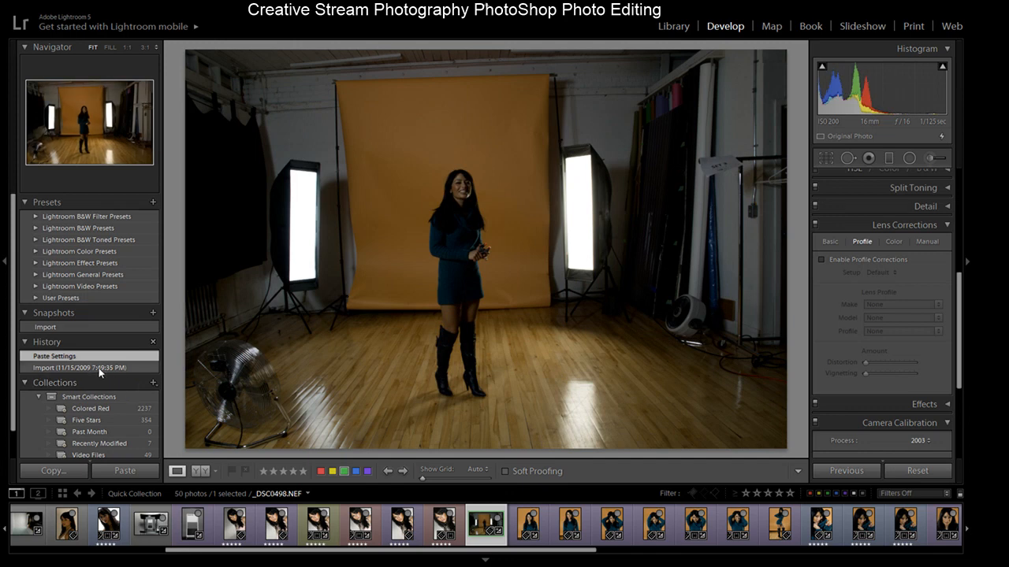
# - Compare the Import and Paste Settings history states on the studio photo and on _DSC0499
pyautogui.click(99, 368)
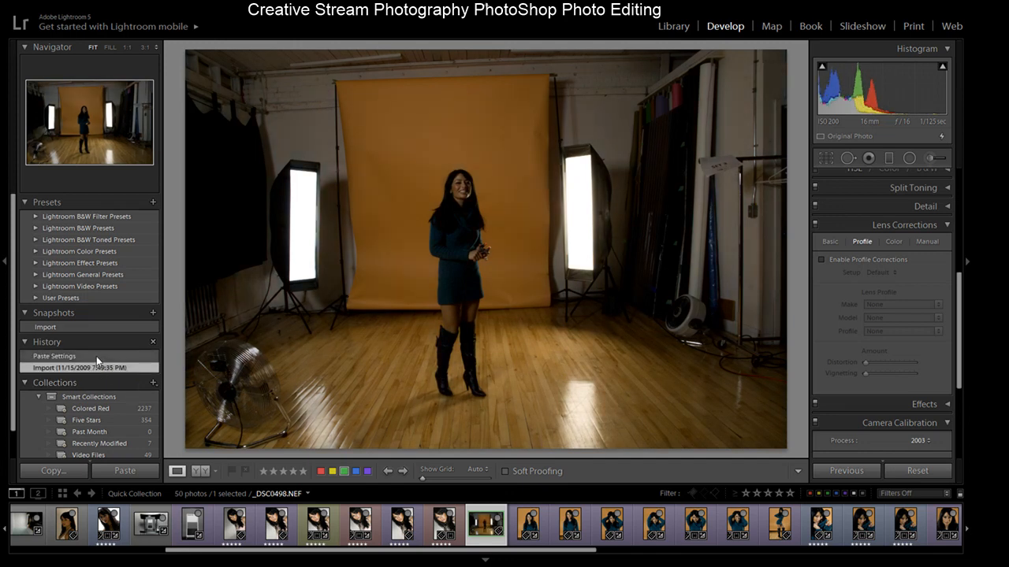
pyautogui.click(96, 356)
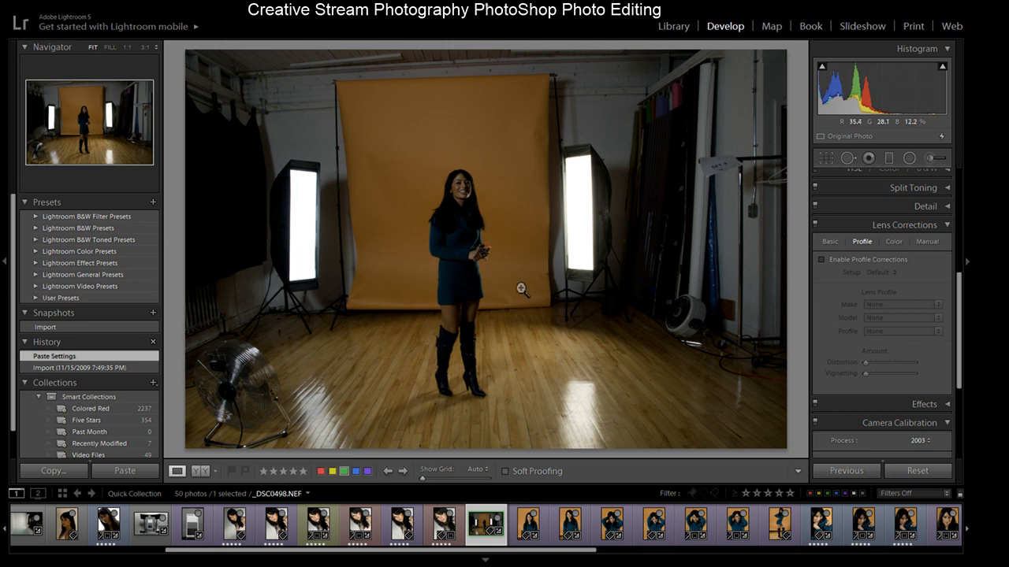
pyautogui.click(529, 532)
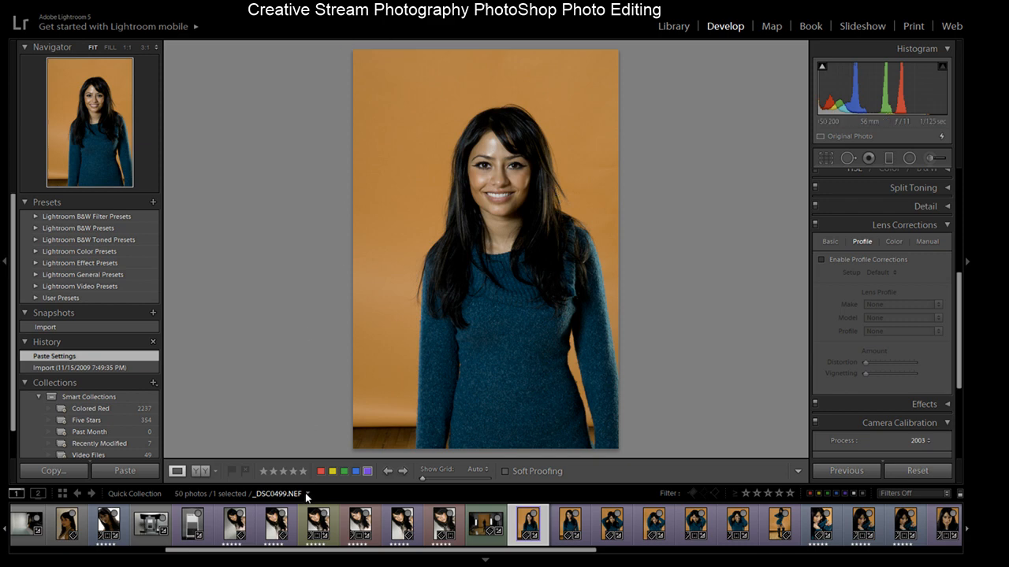
pyautogui.click(112, 367)
pyautogui.click(106, 356)
pyautogui.scroll(5, 951, 315)
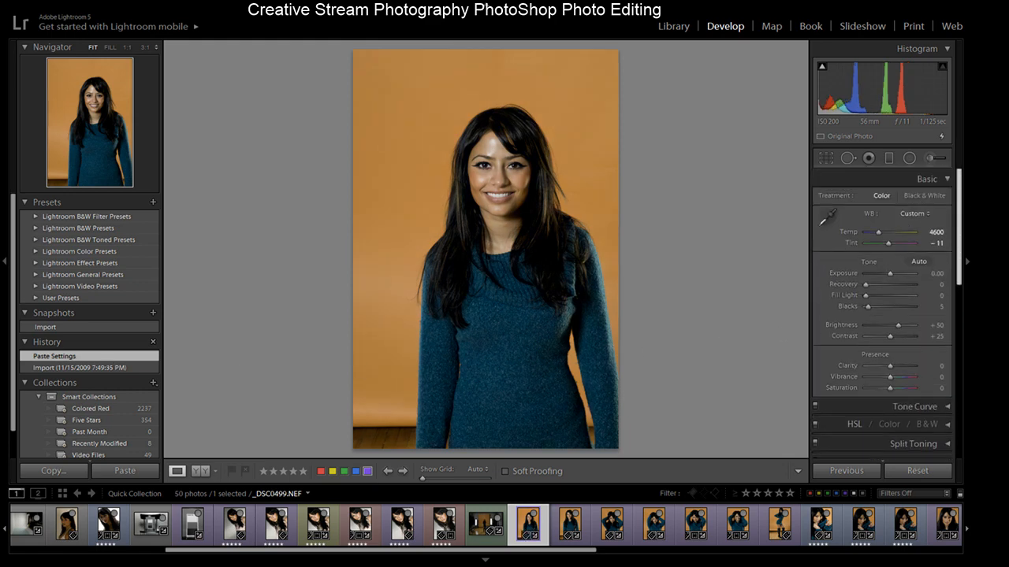
pyautogui.click(78, 368)
pyautogui.click(80, 355)
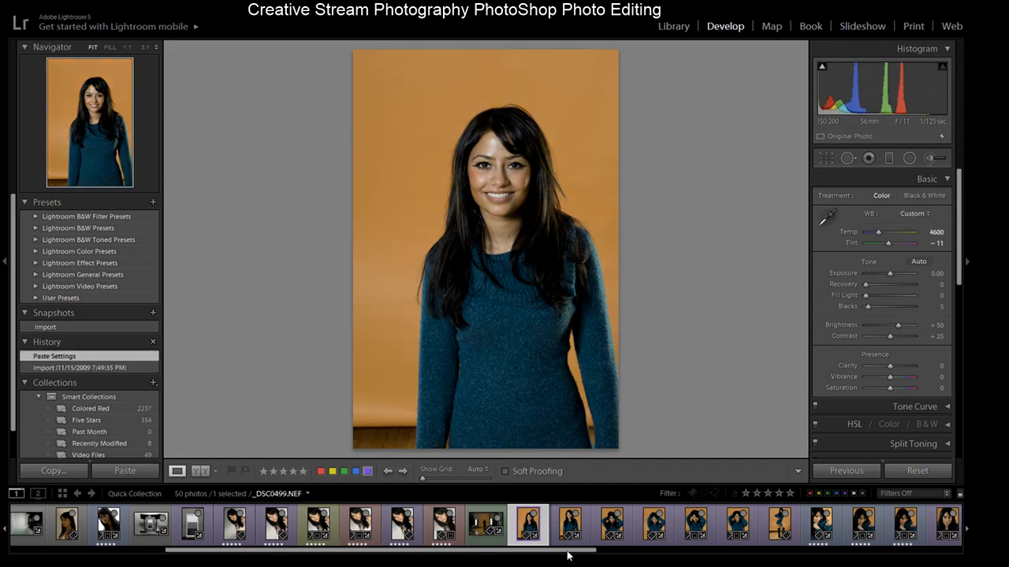
# - Browse the orange-backdrop portraits in the filmstrip, ending on _DSC0503
pyautogui.click(573, 526)
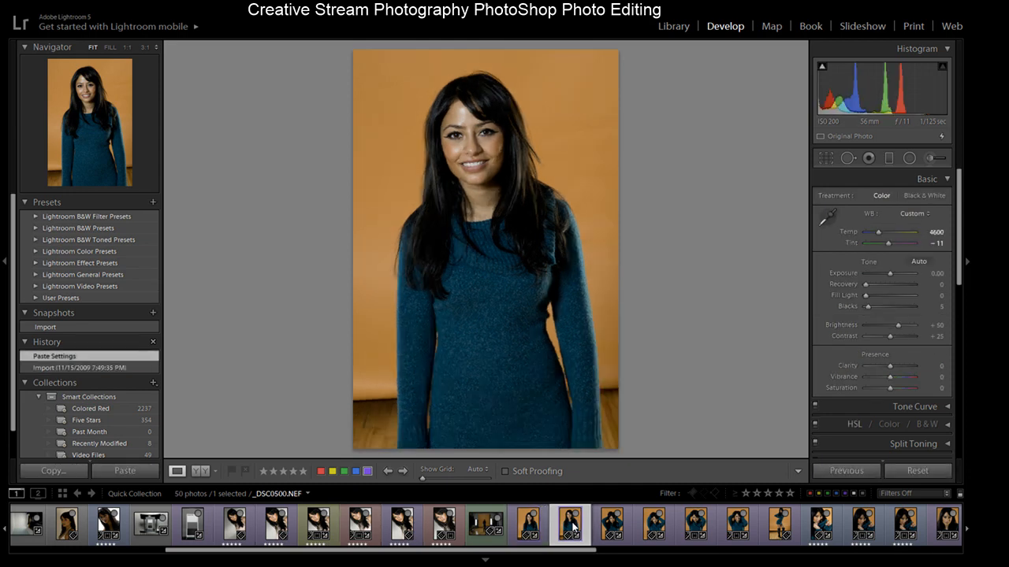
pyautogui.click(612, 524)
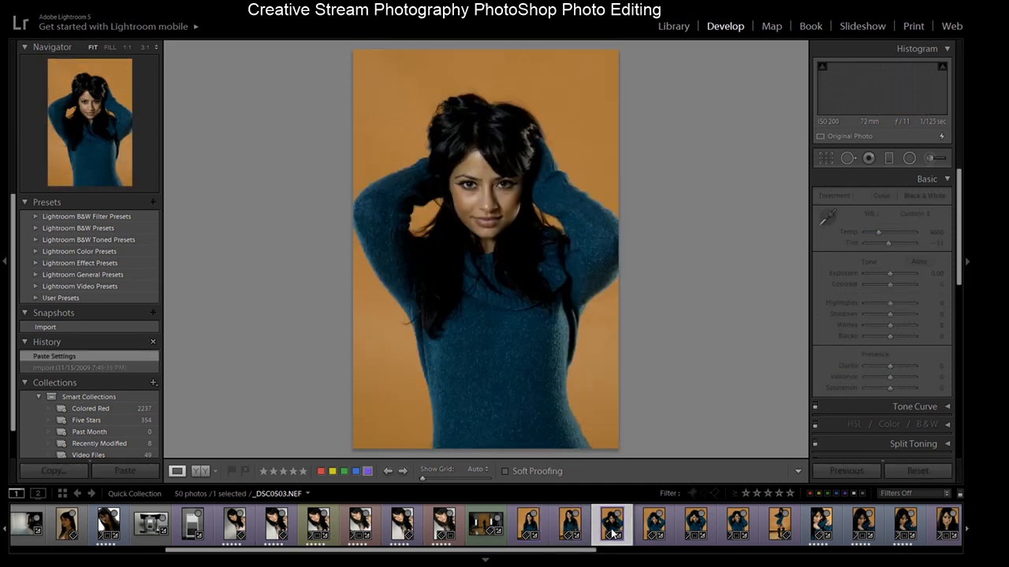
pyautogui.click(655, 530)
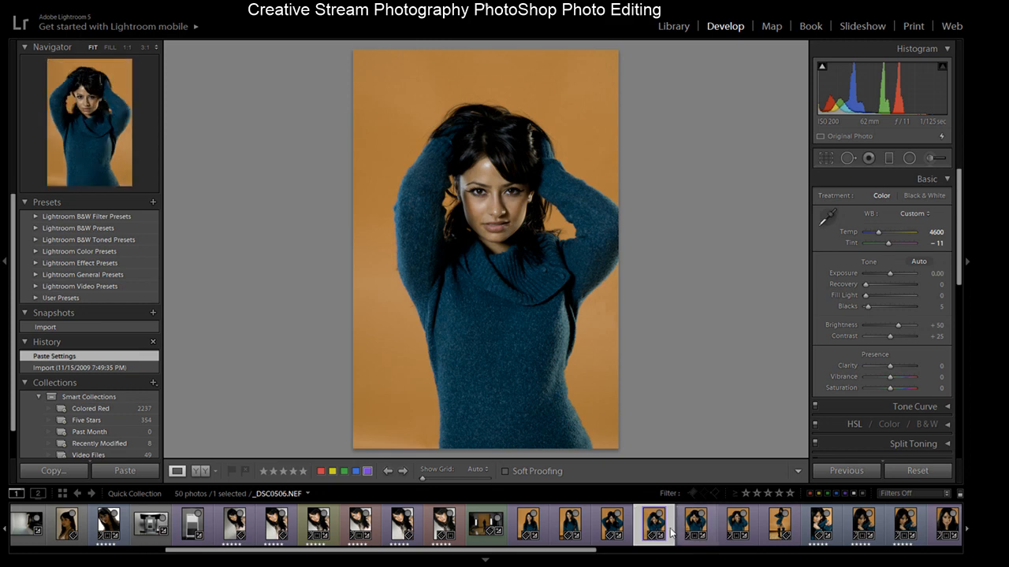
pyautogui.click(608, 531)
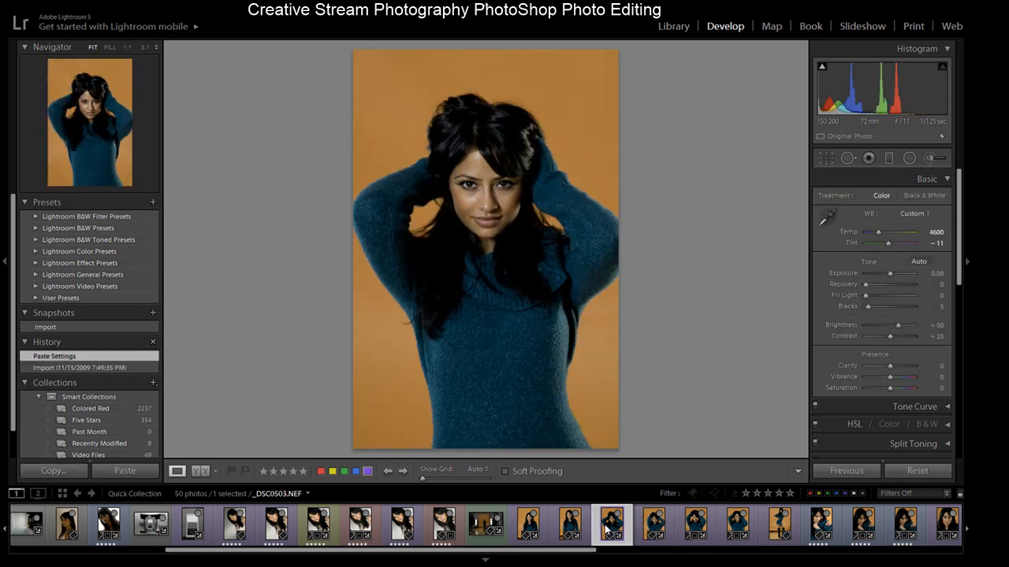
pyautogui.click(653, 533)
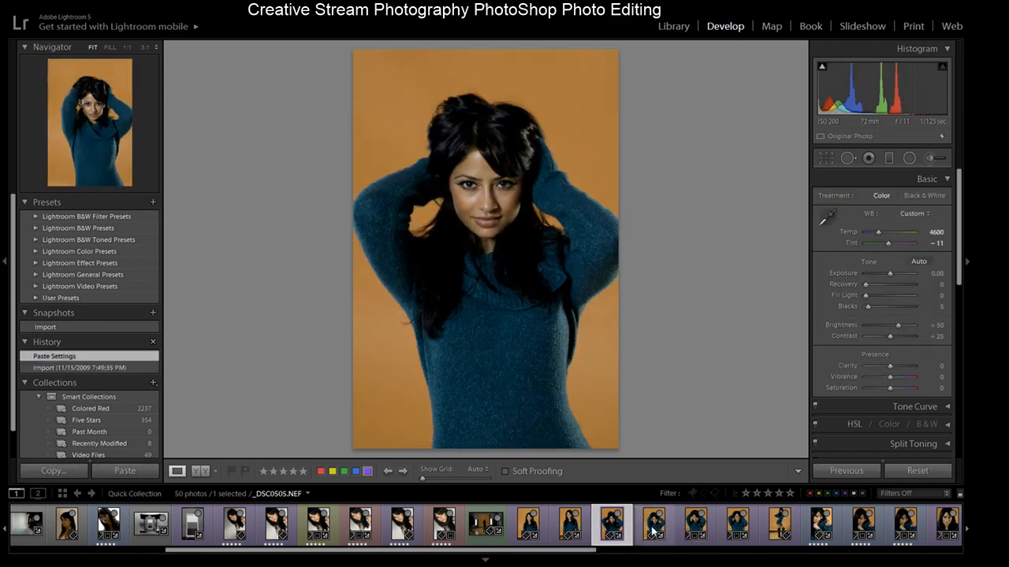
pyautogui.click(699, 533)
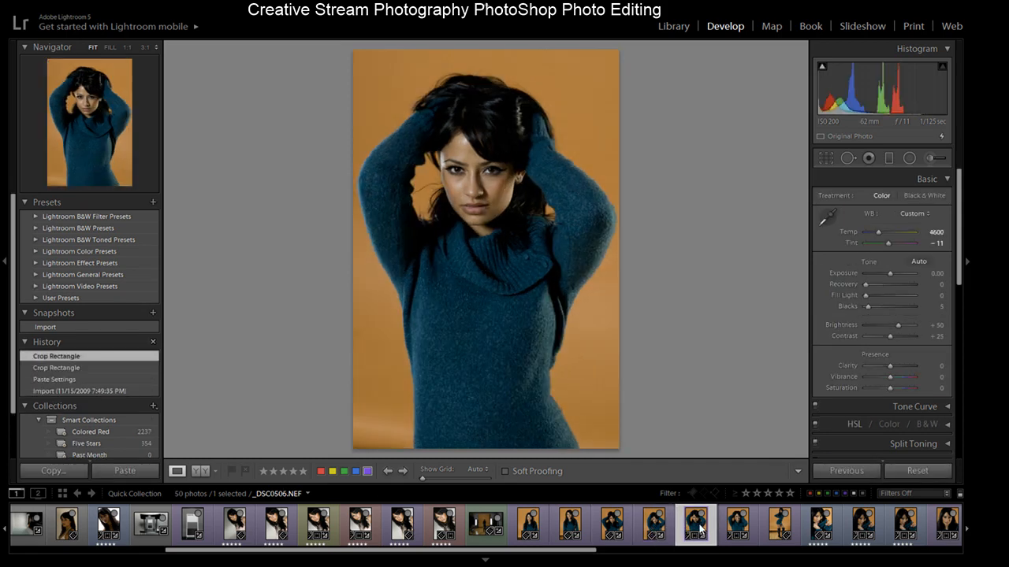
pyautogui.click(737, 528)
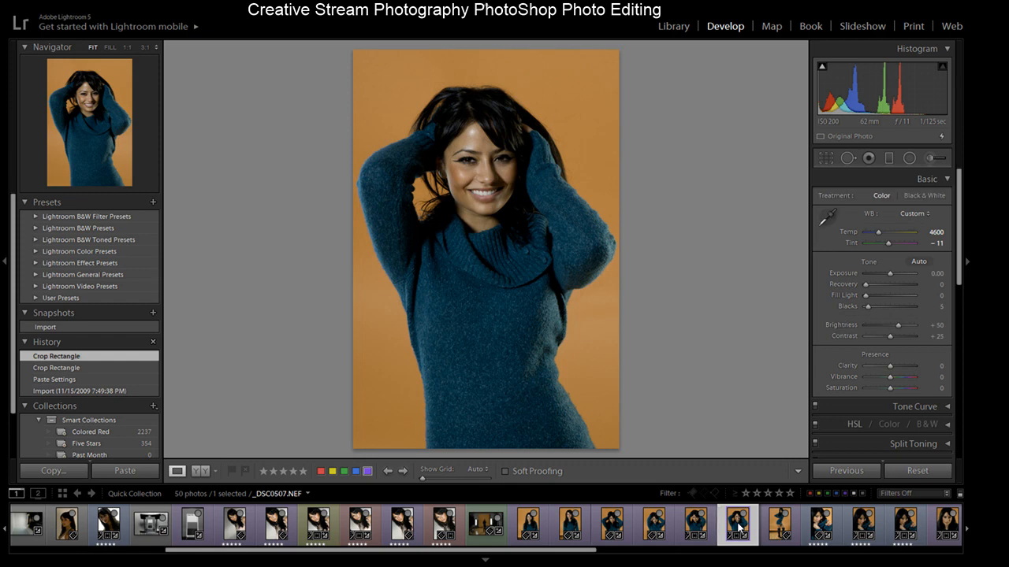
pyautogui.click(531, 530)
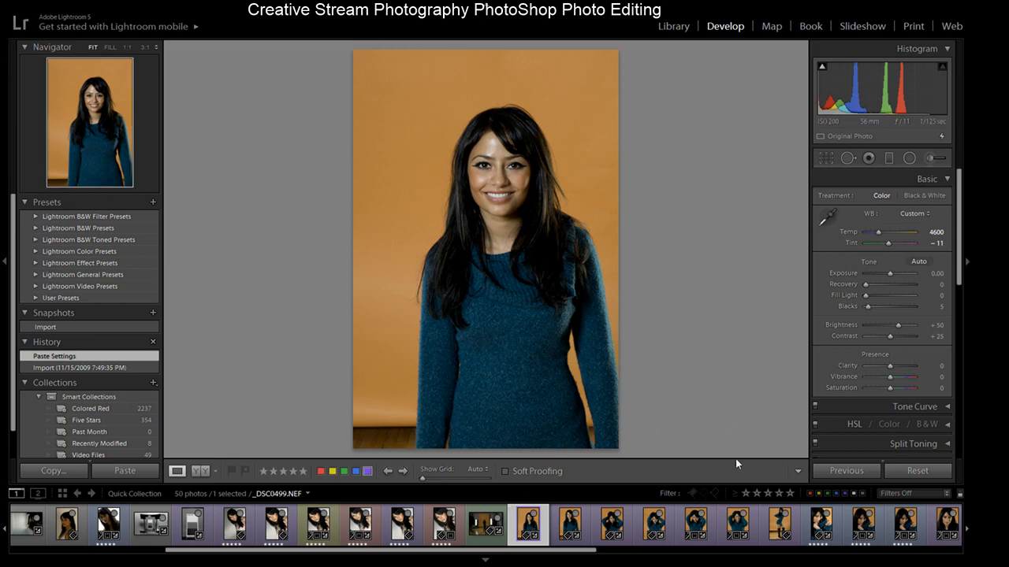
pyautogui.click(566, 528)
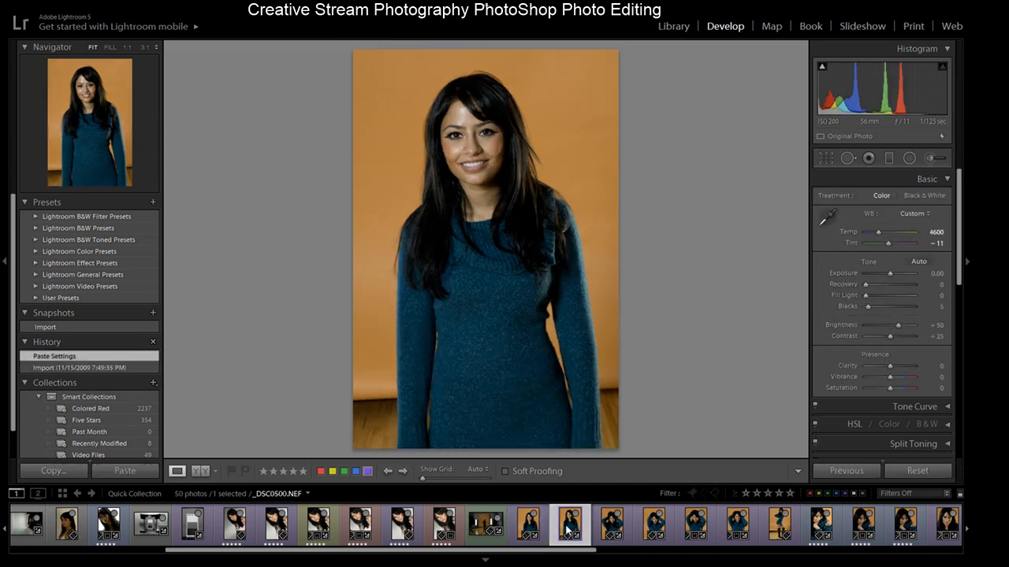
pyautogui.click(613, 528)
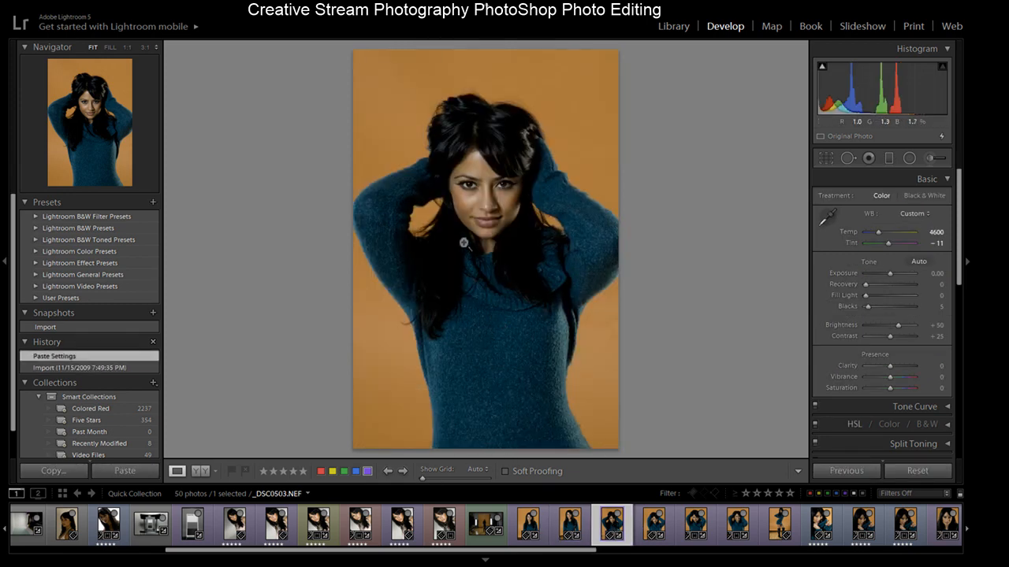
# - Inspect _DSC0503's face up close and open the photo for editing in Photoshop
pyautogui.click(495, 200)
pyautogui.moveTo(511, 164); pyautogui.dragTo(504, 199)
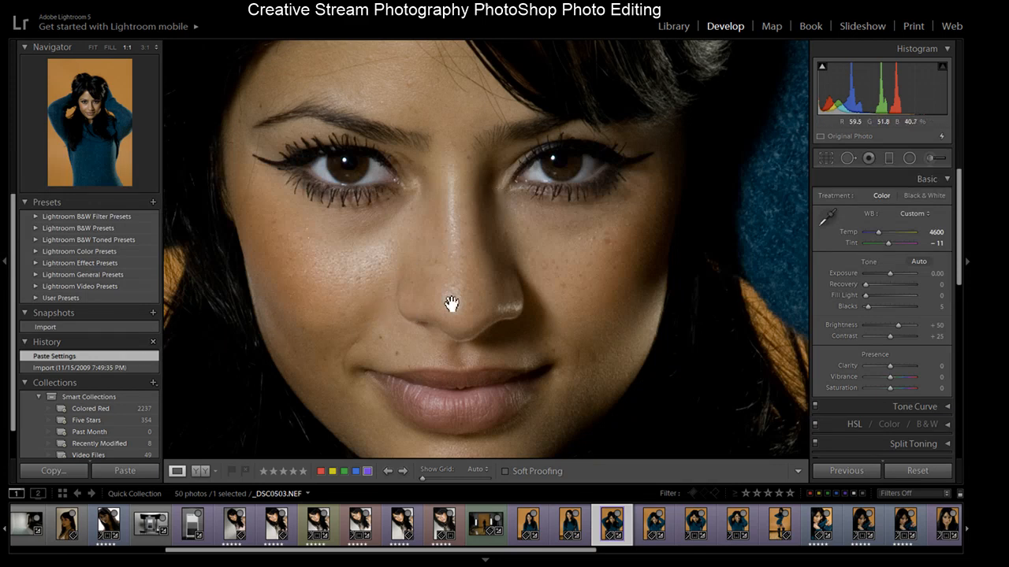
pyautogui.click(510, 287)
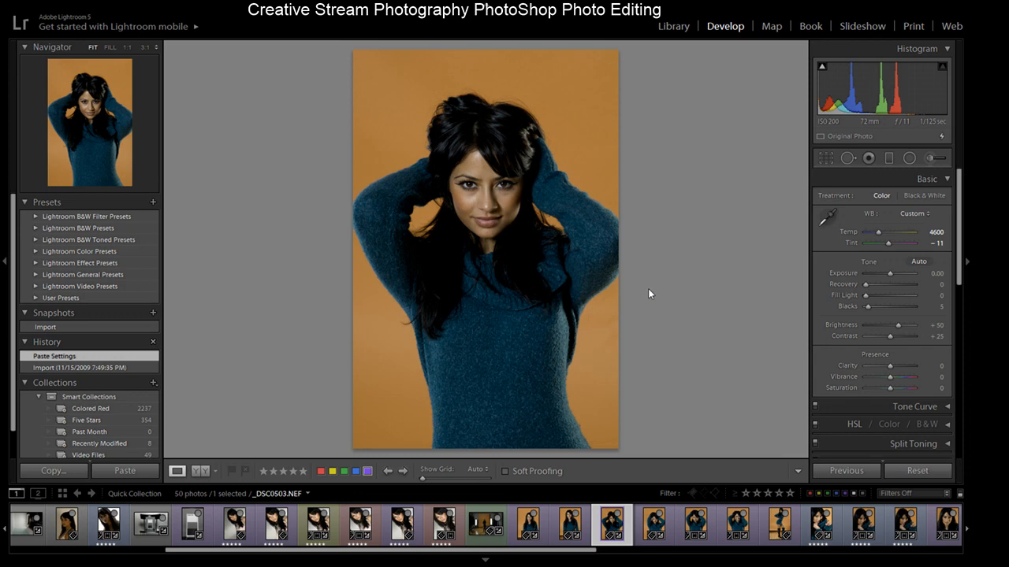
pyautogui.hotkey('ctrl', 'e')
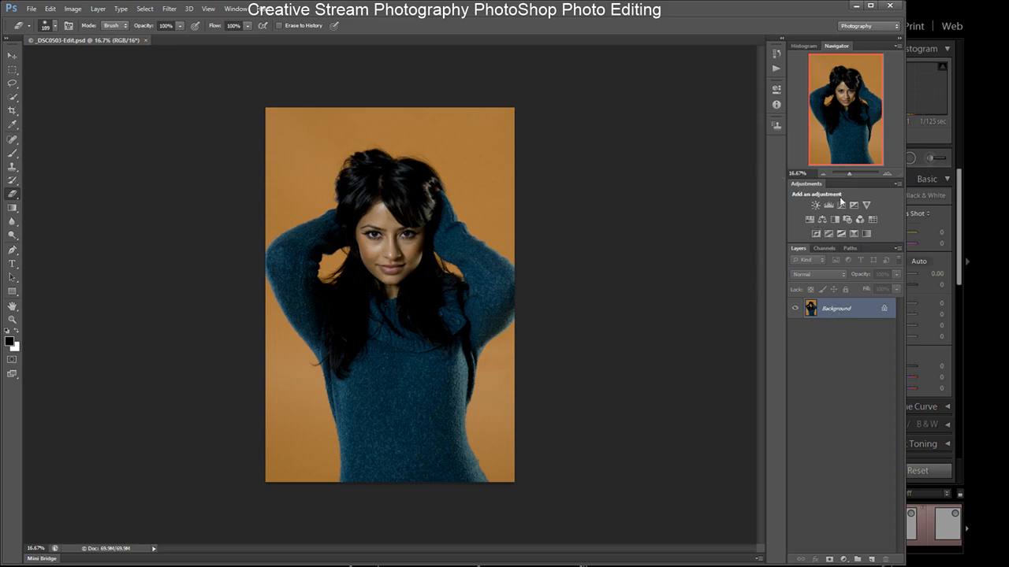
# - Remove blemishes and spots across the model's face with the Spot Healing Brush at 100% zoom
pyautogui.click(887, 173)
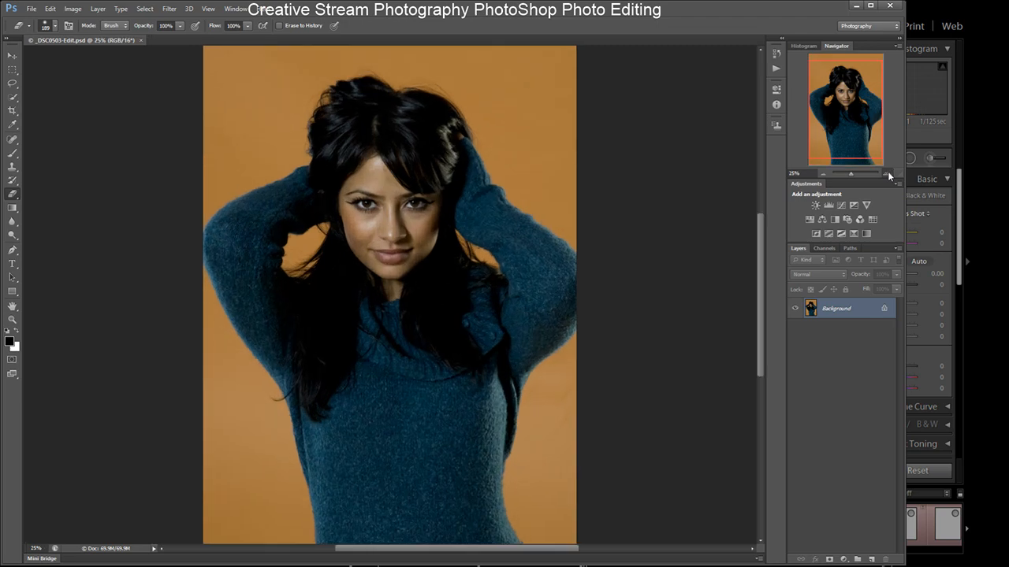
pyautogui.click(887, 173)
pyautogui.click(887, 173)
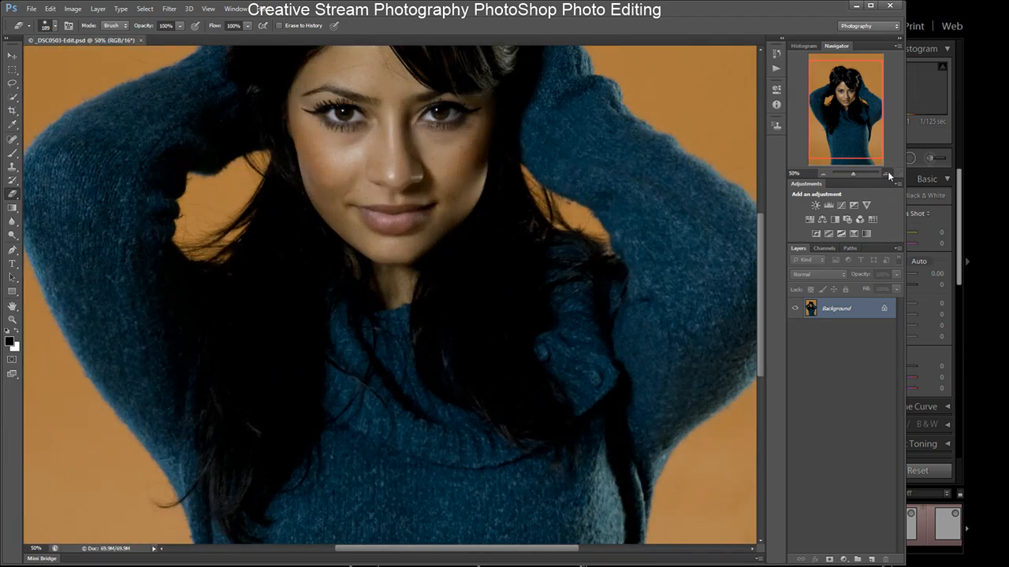
pyautogui.click(887, 173)
pyautogui.moveTo(761, 281); pyautogui.dragTo(765, 233)
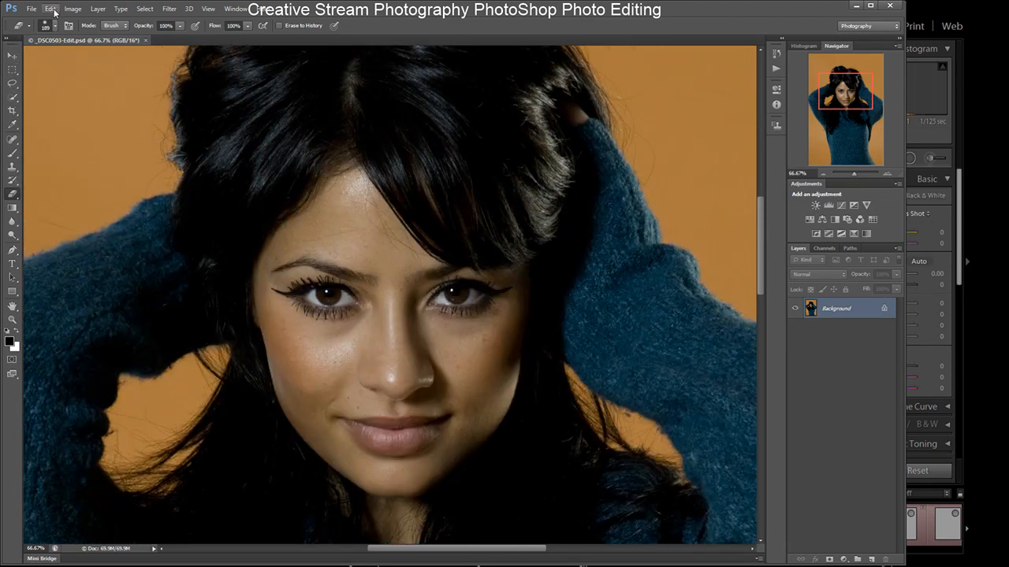
pyautogui.click(36, 56)
pyautogui.click(887, 174)
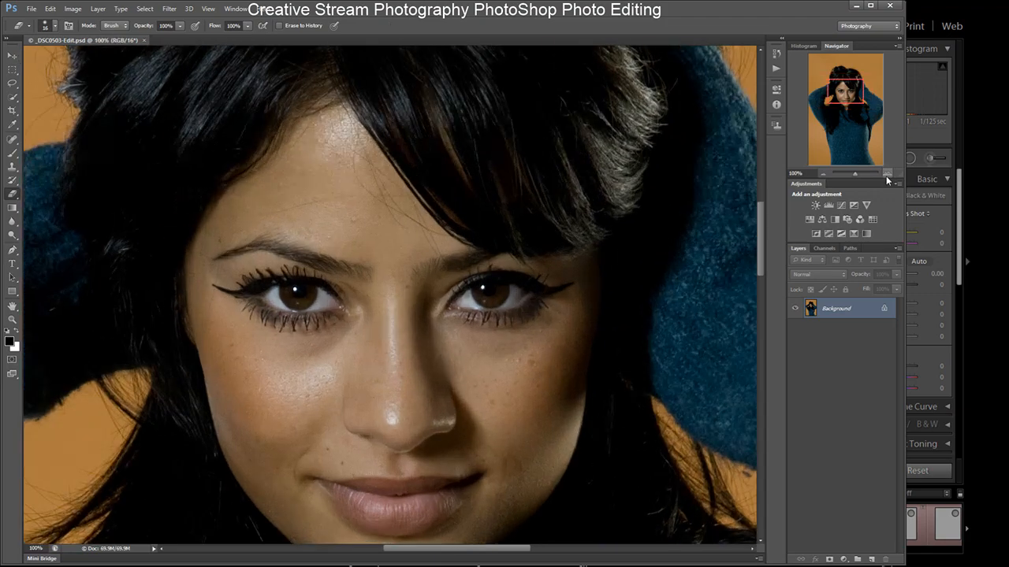
pyautogui.moveTo(761, 228)
pyautogui.mouseDown()
pyautogui.moveTo(760, 266)
pyautogui.moveTo(760, 235)
pyautogui.mouseUp()
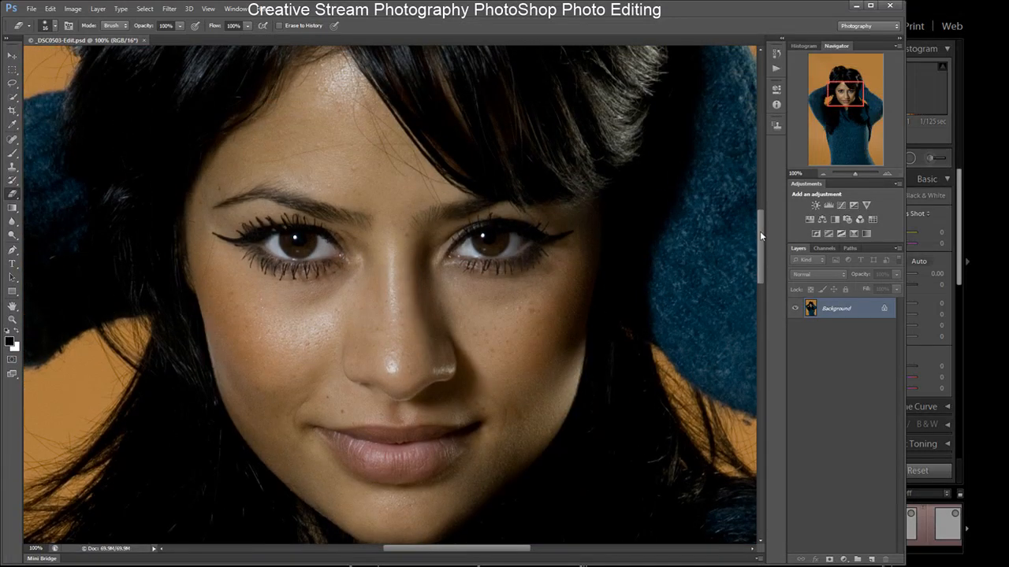
pyautogui.click(16, 139)
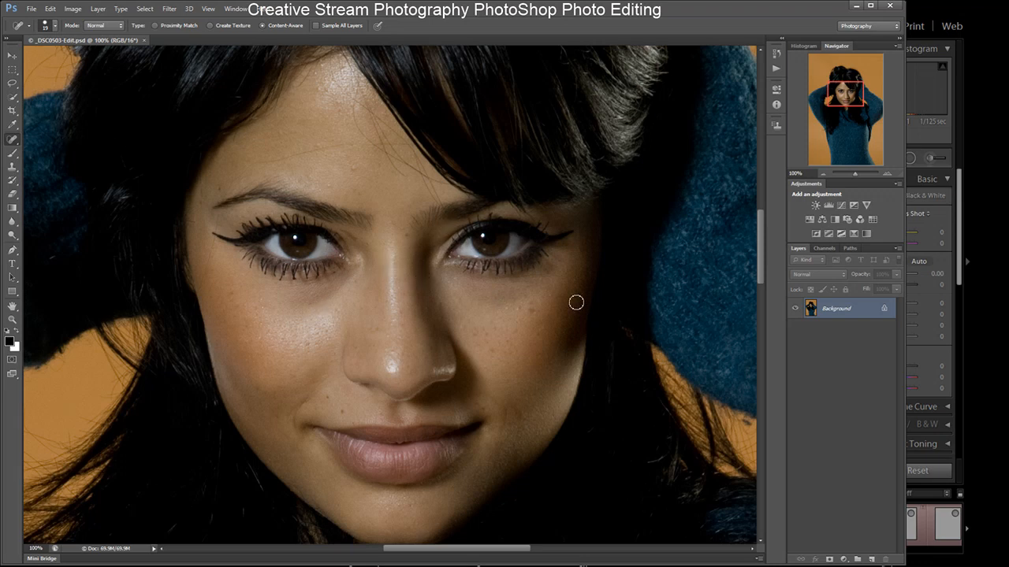
pyautogui.click(355, 171)
pyautogui.click(250, 327)
pyautogui.click(263, 310)
pyautogui.click(342, 114)
pyautogui.click(521, 311)
pyautogui.click(529, 310)
pyautogui.click(494, 335)
pyautogui.click(497, 354)
pyautogui.click(307, 347)
pyautogui.click(400, 507)
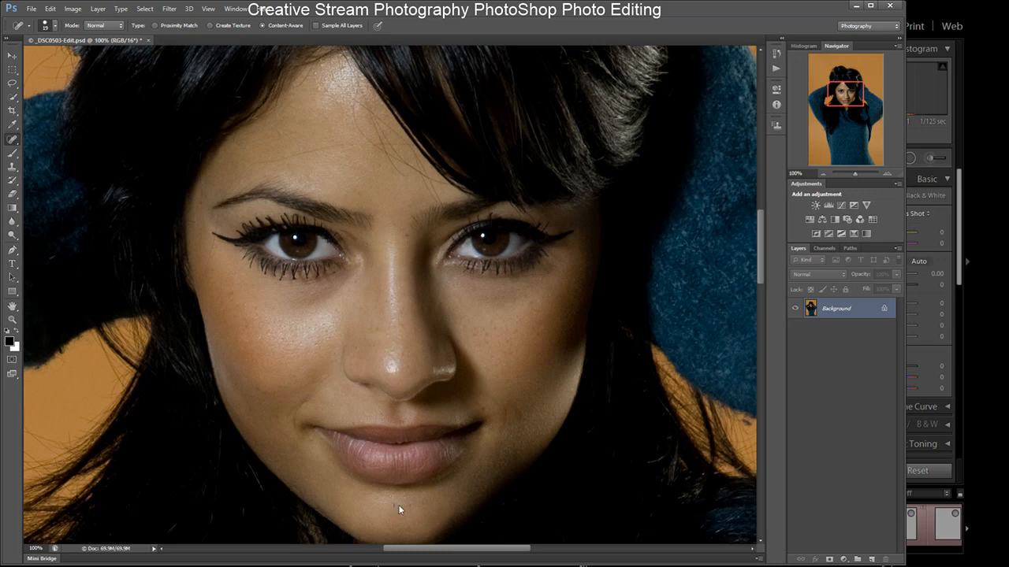
pyautogui.click(486, 411)
pyautogui.click(475, 339)
pyautogui.click(489, 335)
pyautogui.click(496, 331)
pyautogui.click(412, 242)
pyautogui.click(368, 328)
# - Open the Portraiture filter on the retouched portrait
pyautogui.click(824, 174)
pyautogui.click(824, 174)
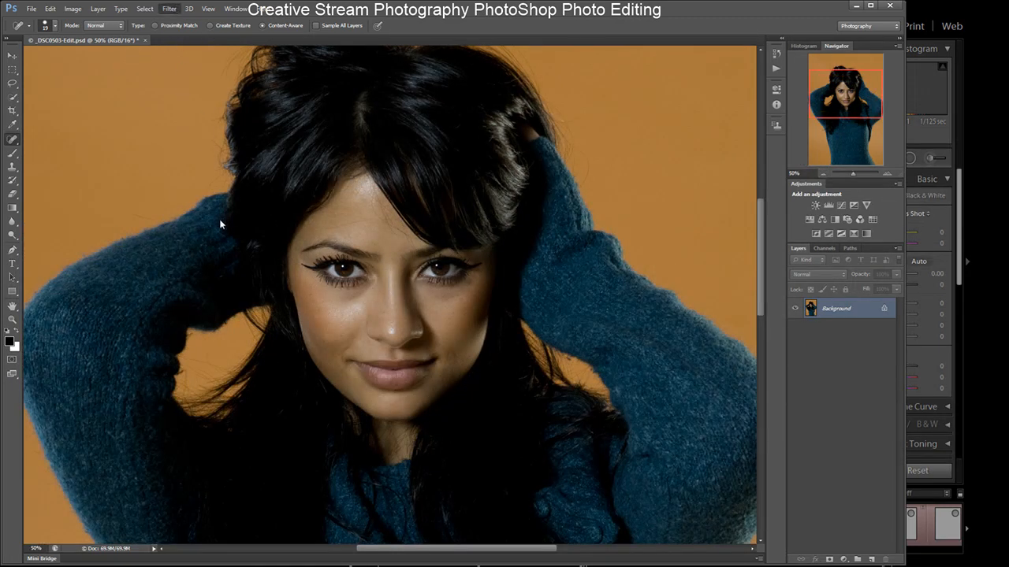
pyautogui.click(324, 221)
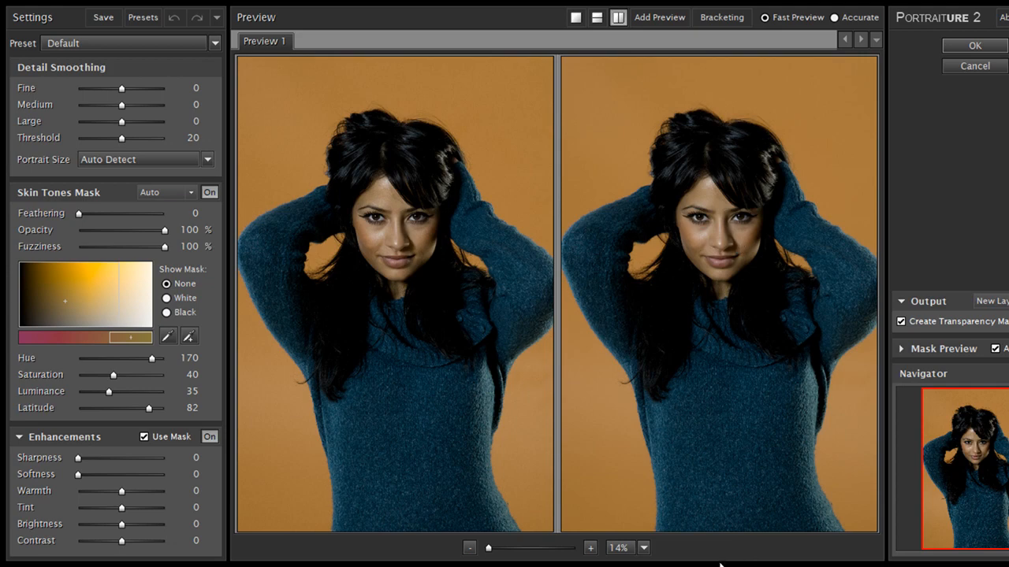
# - Zoom the Portraiture preview to 100% on the face and compare before and after, then switch to a single preview
pyautogui.click(590, 548)
pyautogui.click(589, 548)
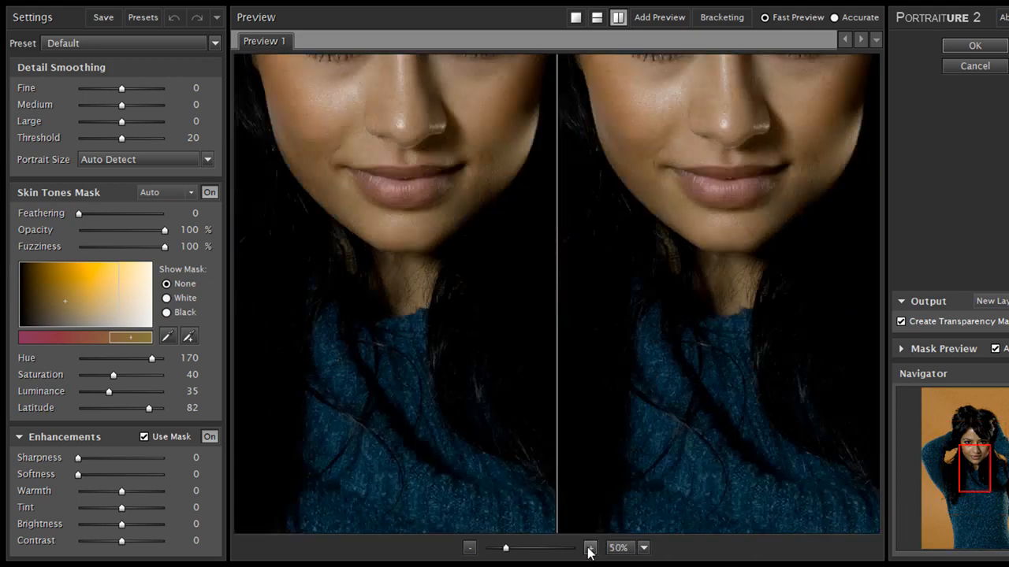
pyautogui.click(590, 547)
pyautogui.moveTo(699, 110); pyautogui.dragTo(746, 497)
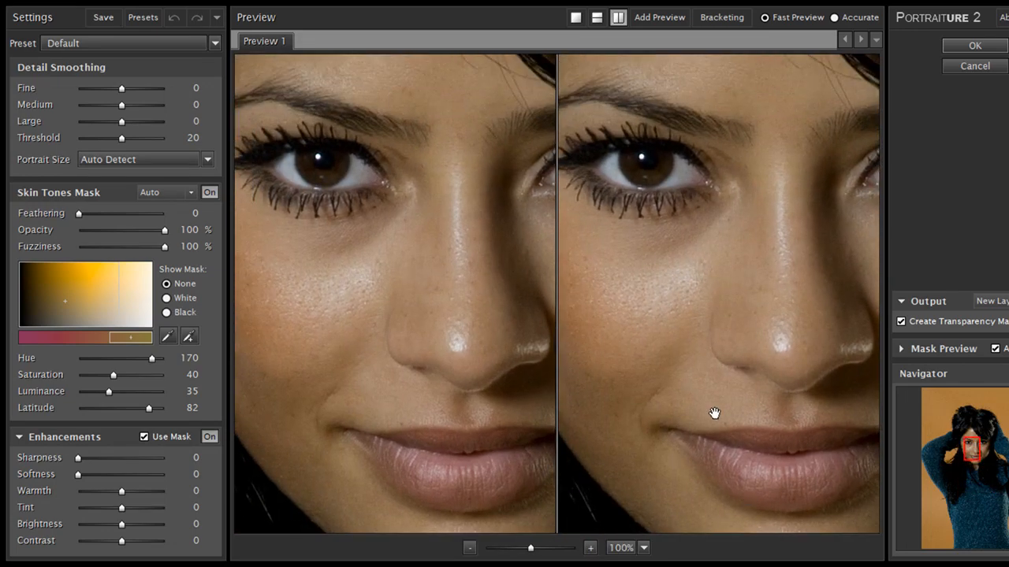
pyautogui.moveTo(787, 386); pyautogui.dragTo(732, 386)
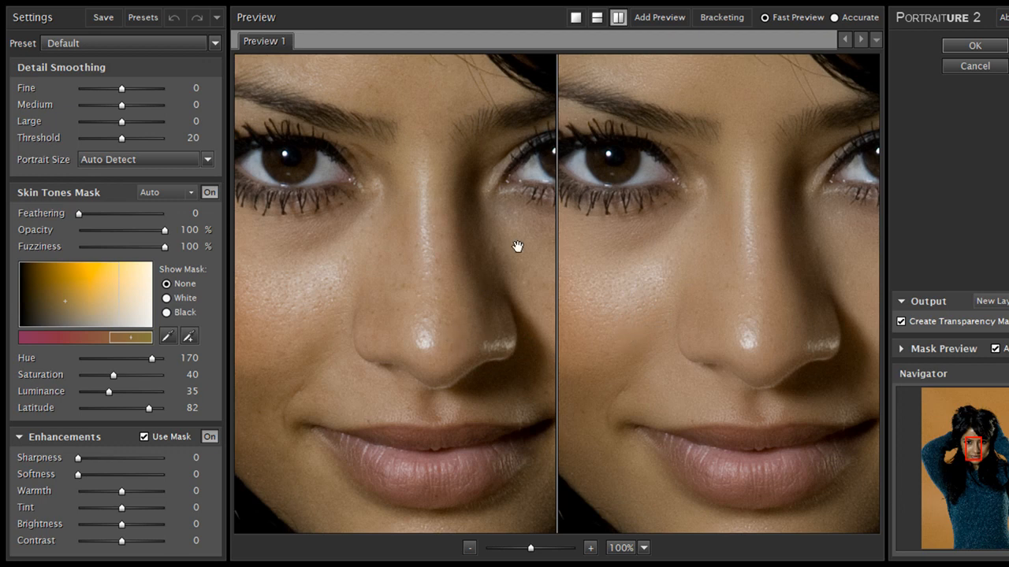
pyautogui.click(576, 17)
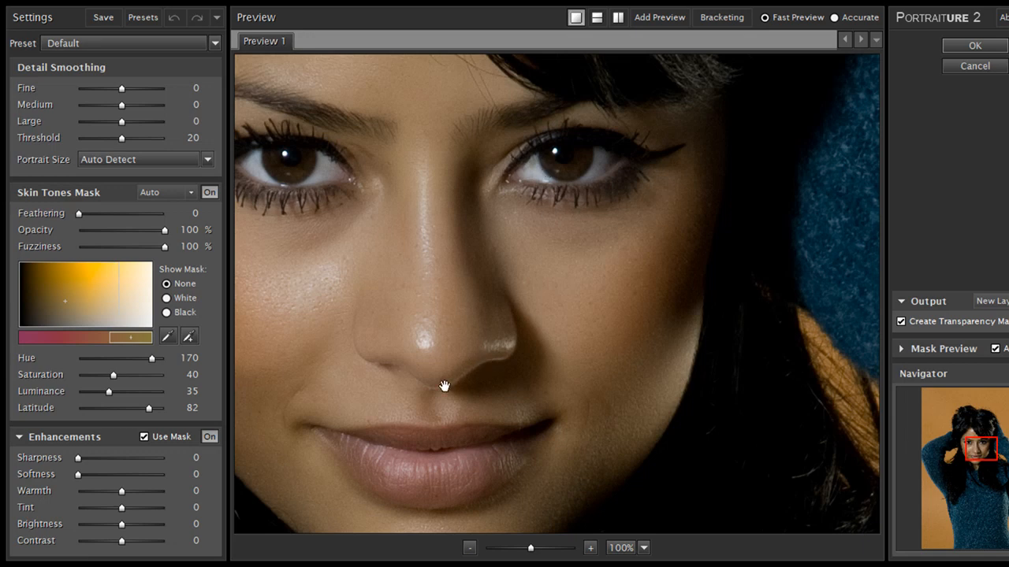
pyautogui.moveTo(424, 379); pyautogui.dragTo(550, 363)
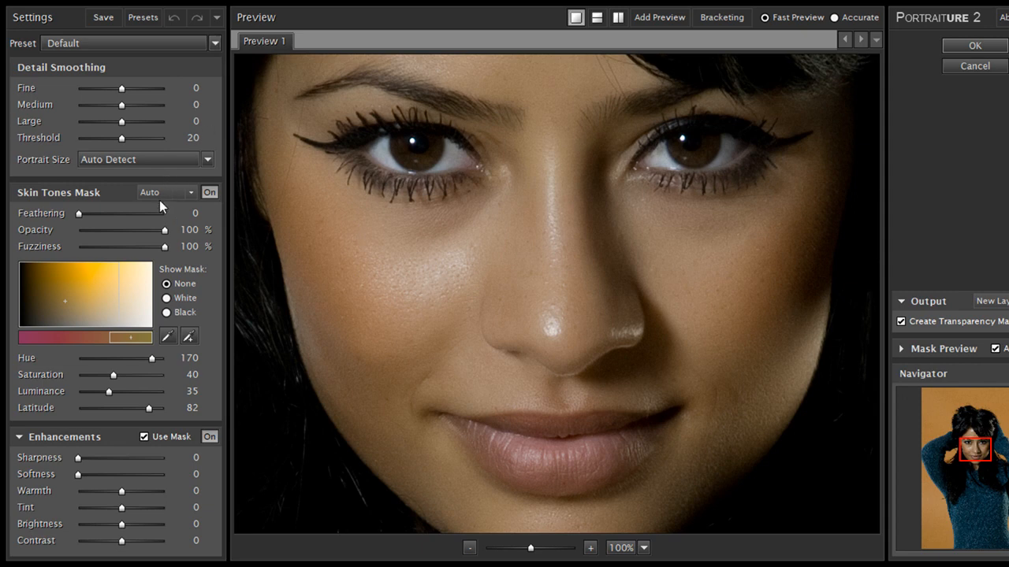
# - Try the Smoothing: High and Enhance: Glamour presets with the enhancement mask, and undo back to the Default preset
pyautogui.click(155, 245)
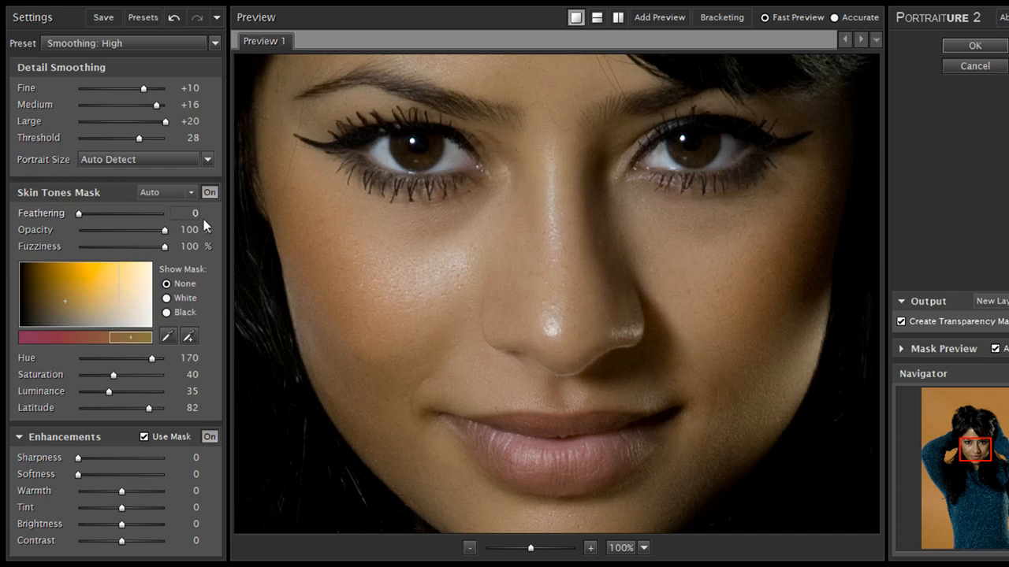
pyautogui.click(175, 18)
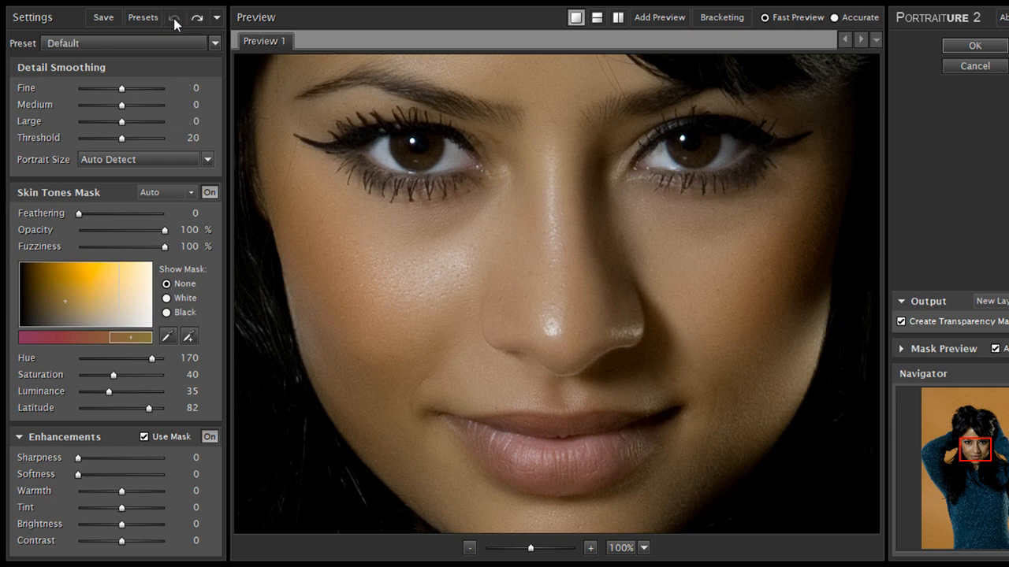
pyautogui.click(196, 18)
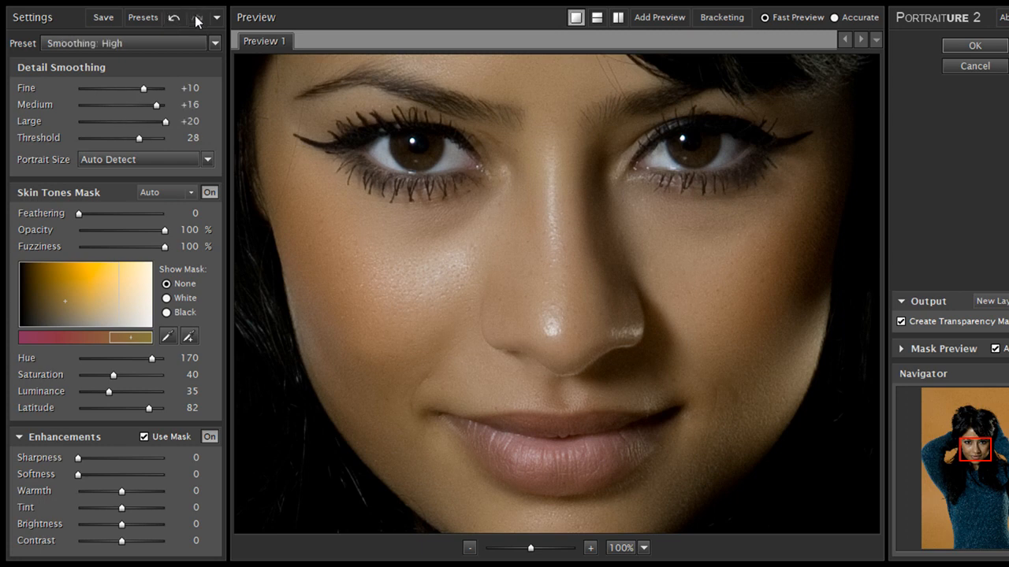
pyautogui.click(145, 47)
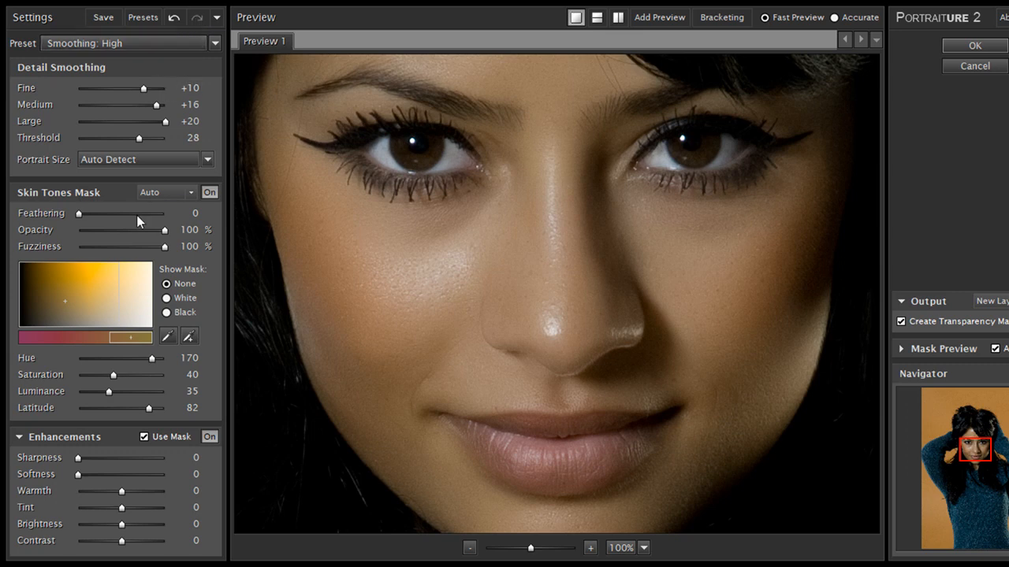
pyautogui.click(158, 285)
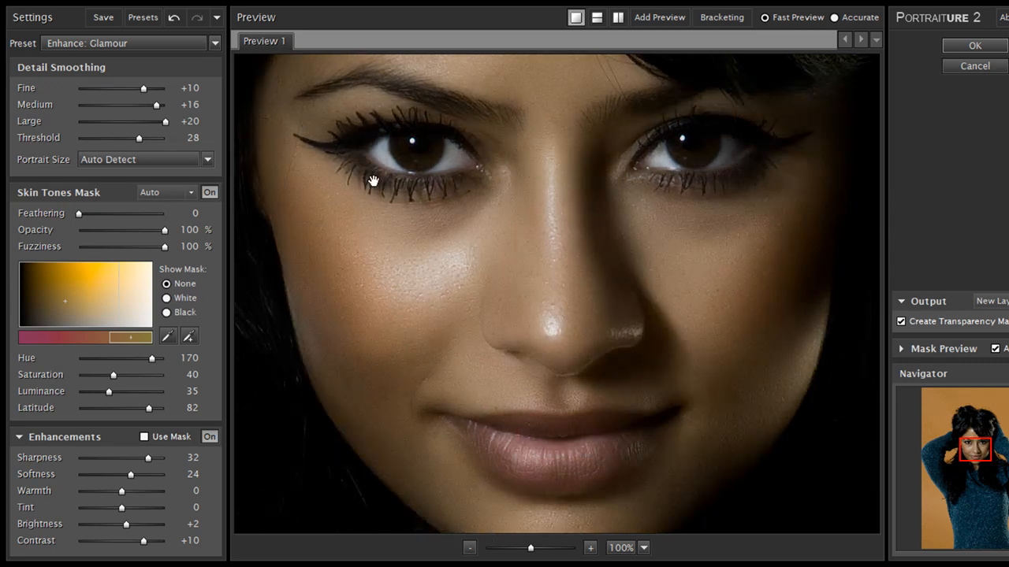
pyautogui.click(469, 548)
pyautogui.click(470, 548)
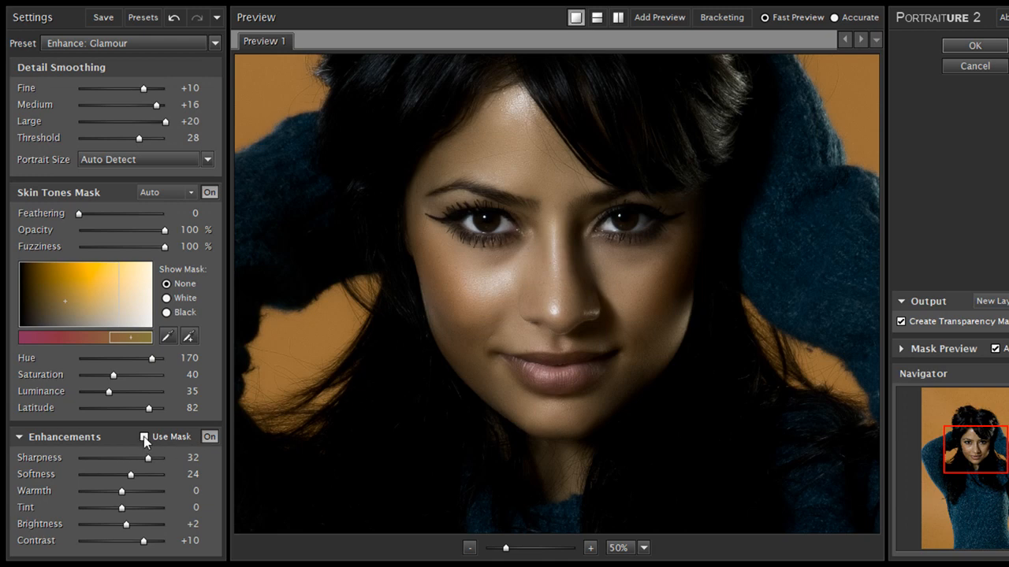
pyautogui.click(584, 357)
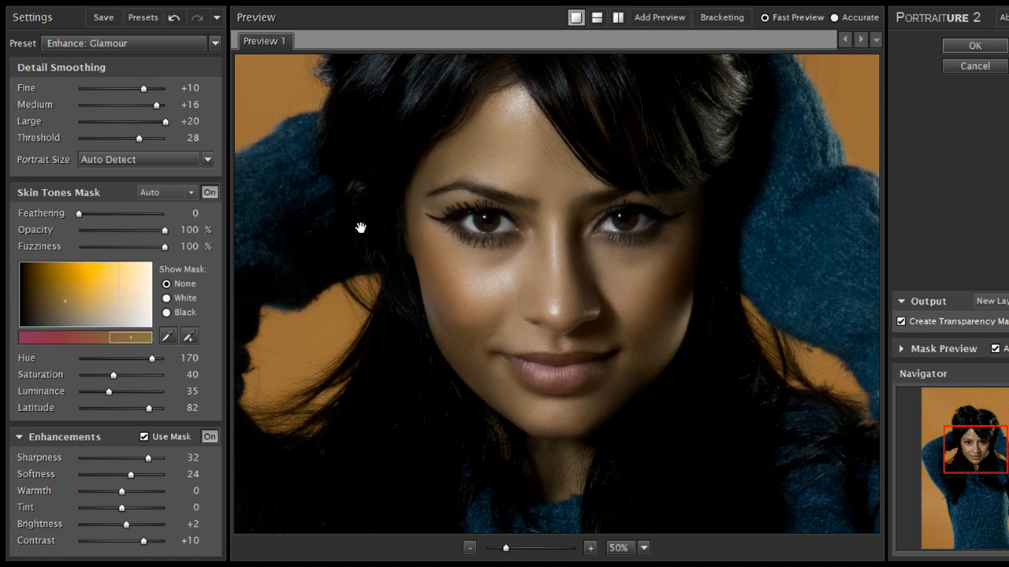
pyautogui.click(172, 19)
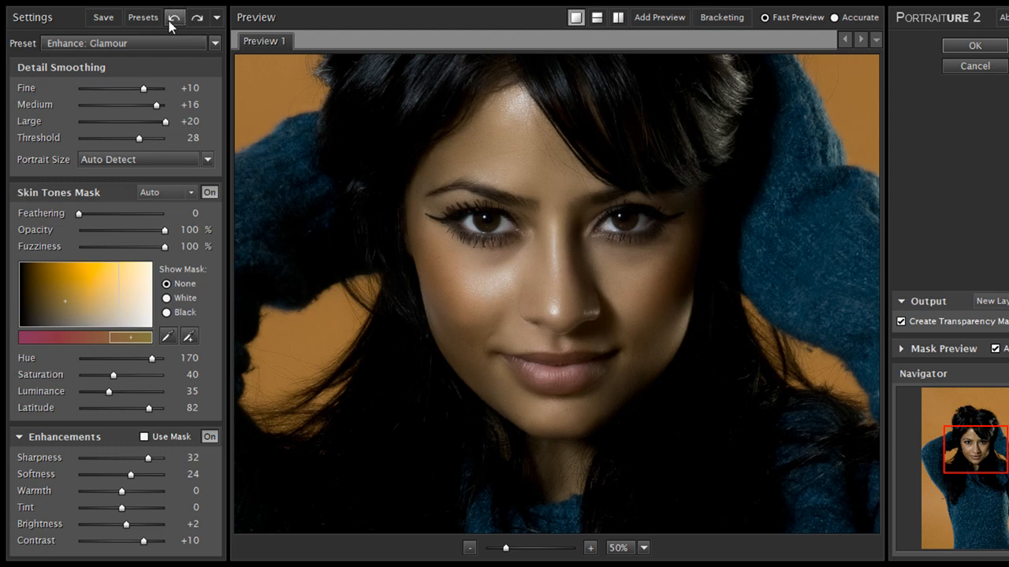
pyautogui.click(172, 18)
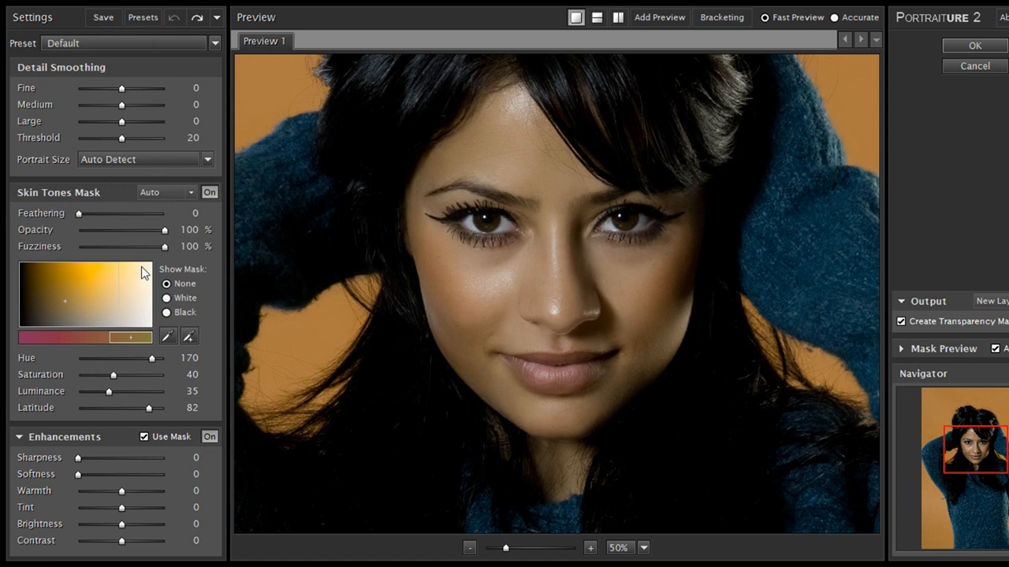
# - Try the Enhance: Tones, Enhance: High Key and Enhance: Low Key presets, and undo back to Default
pyautogui.hotkey('ctrl', 'y')
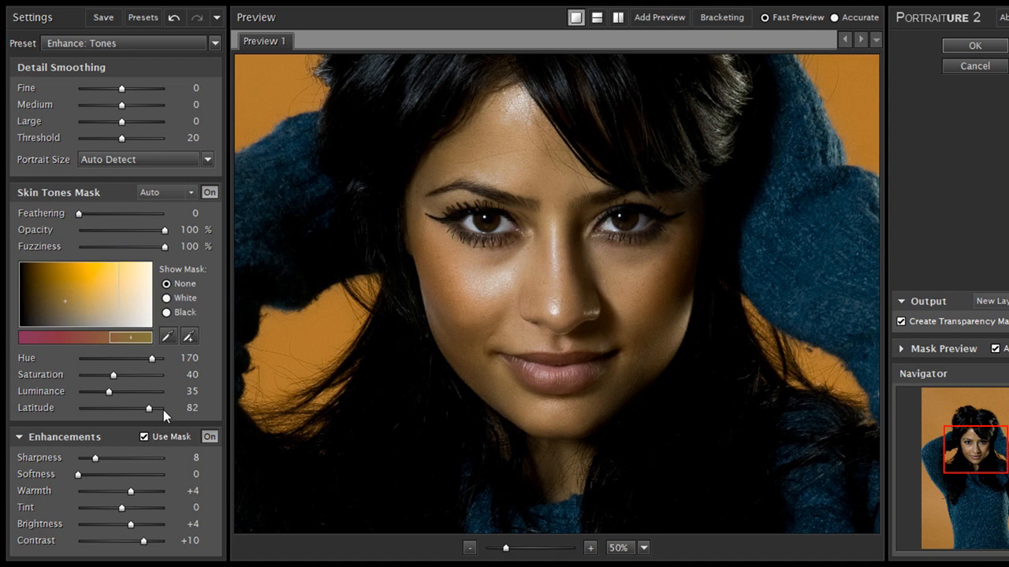
pyautogui.click(163, 357)
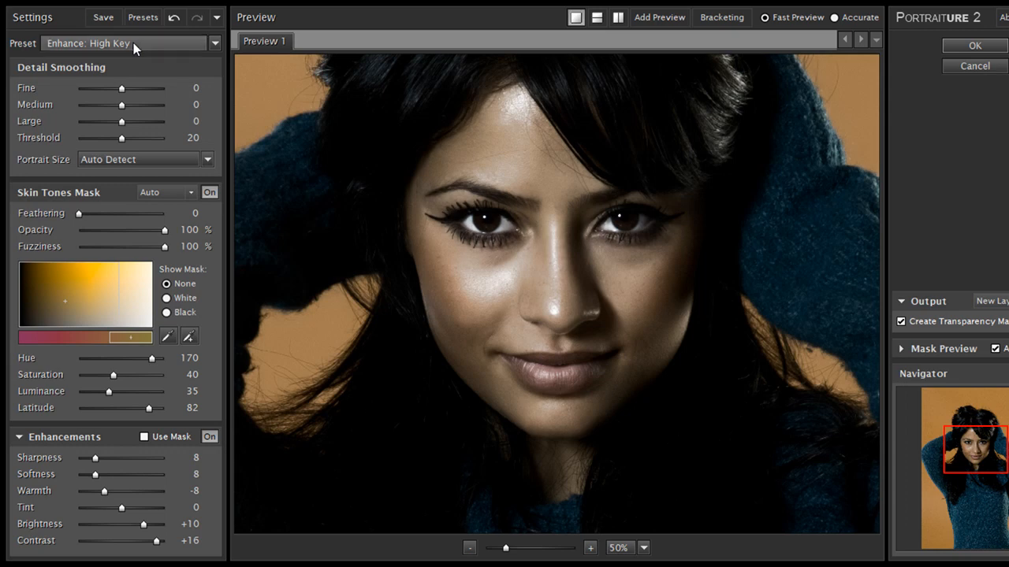
pyautogui.click(115, 401)
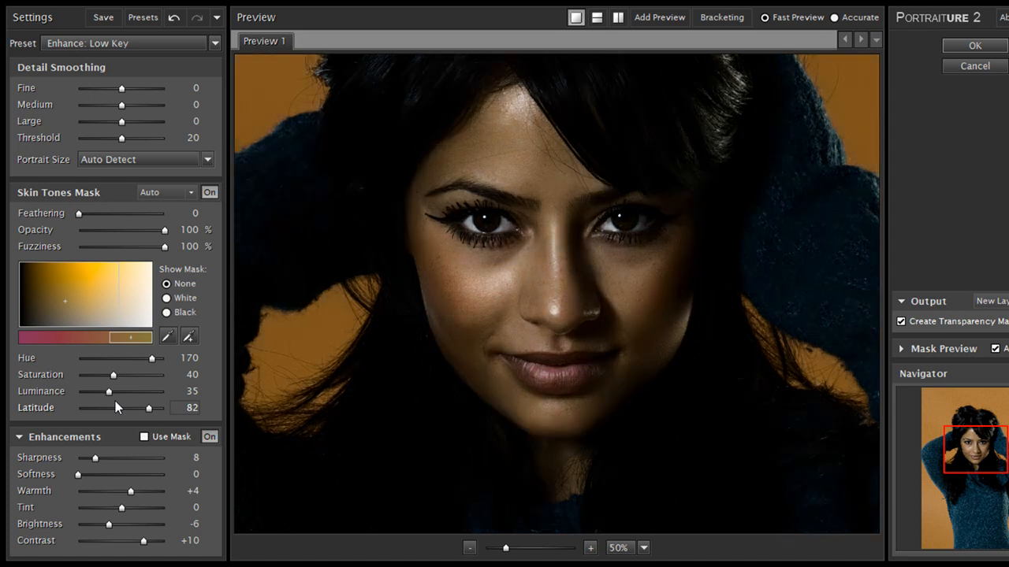
pyautogui.click(174, 17)
pyautogui.click(174, 17)
pyautogui.click(173, 17)
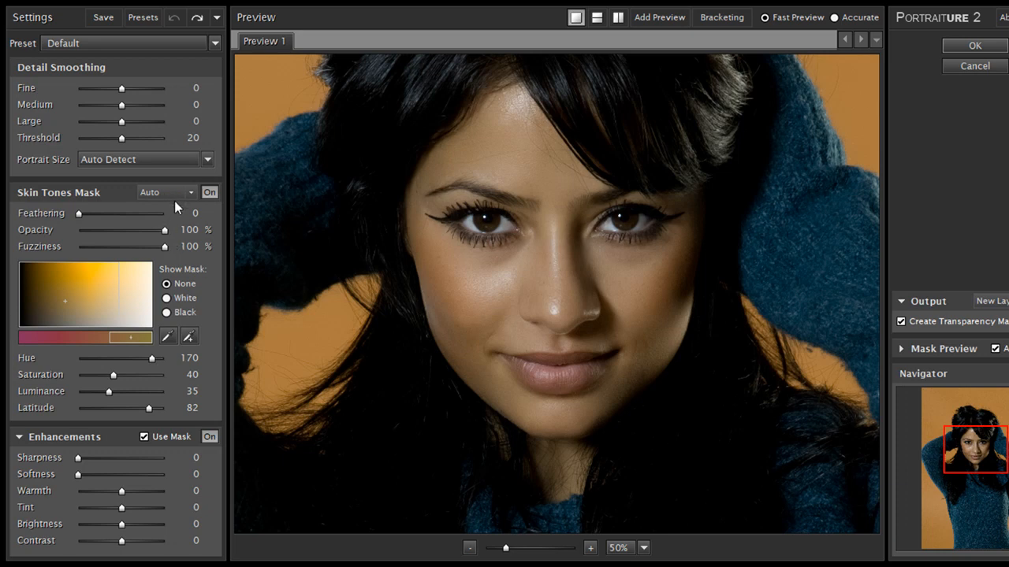
# - Apply the Smoothing: Medium preset with Create Transparency Mask enabled and confirm the Portraiture filter
pyautogui.hotkey('ctrl', 'y')
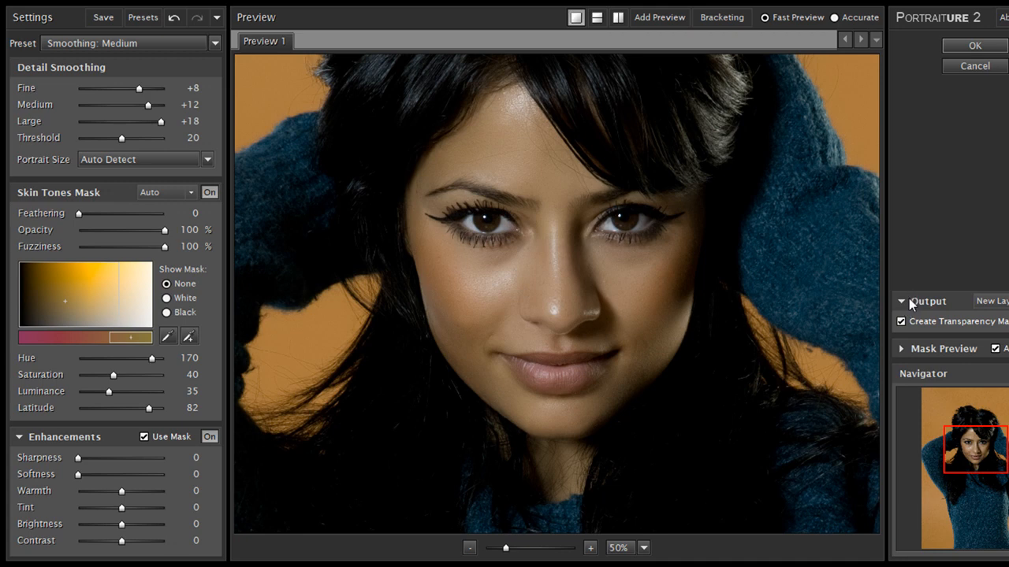
pyautogui.click(900, 355)
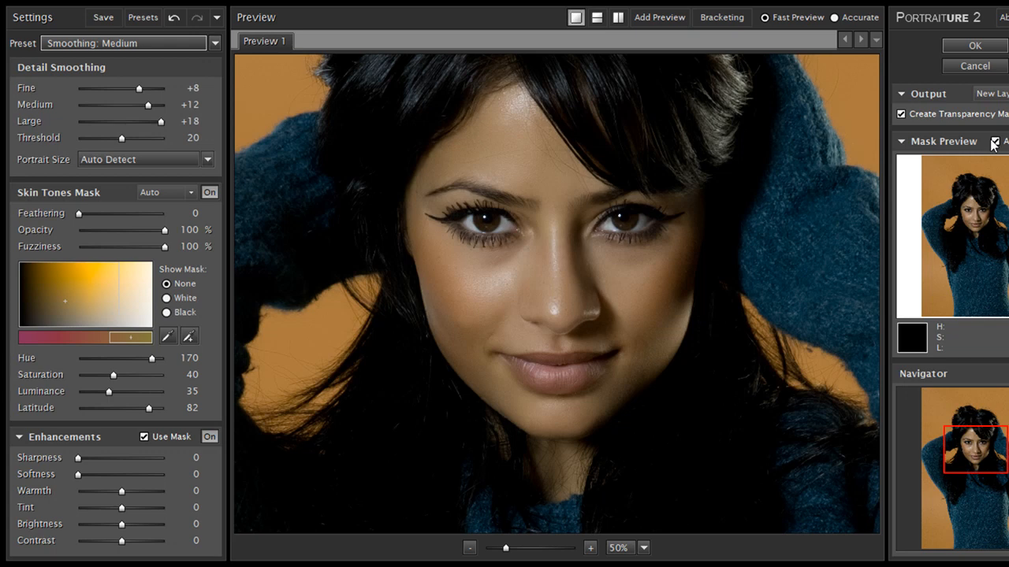
pyautogui.click(901, 114)
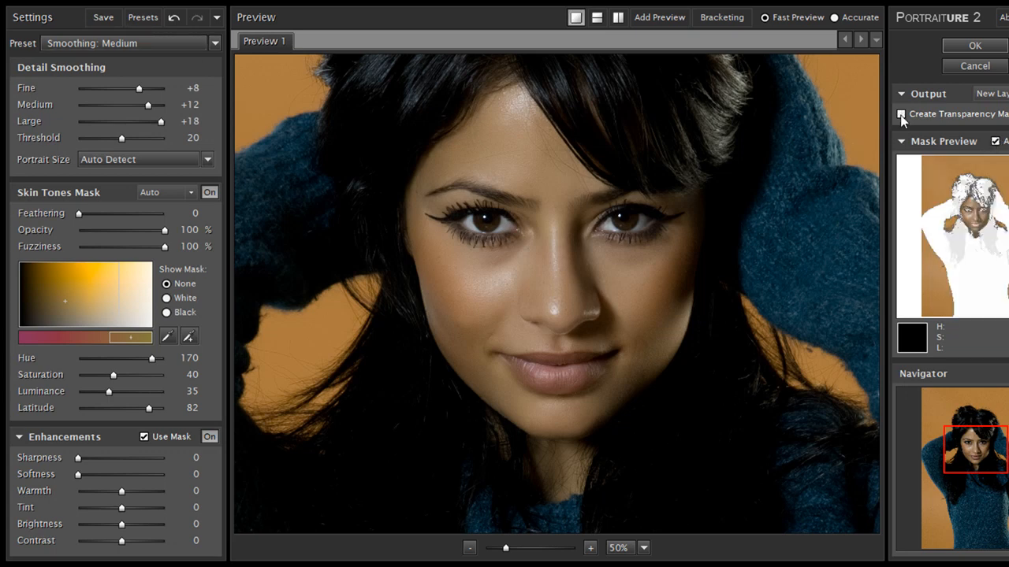
pyautogui.click(901, 115)
pyautogui.moveTo(1008, 206); pyautogui.dragTo(952, 209)
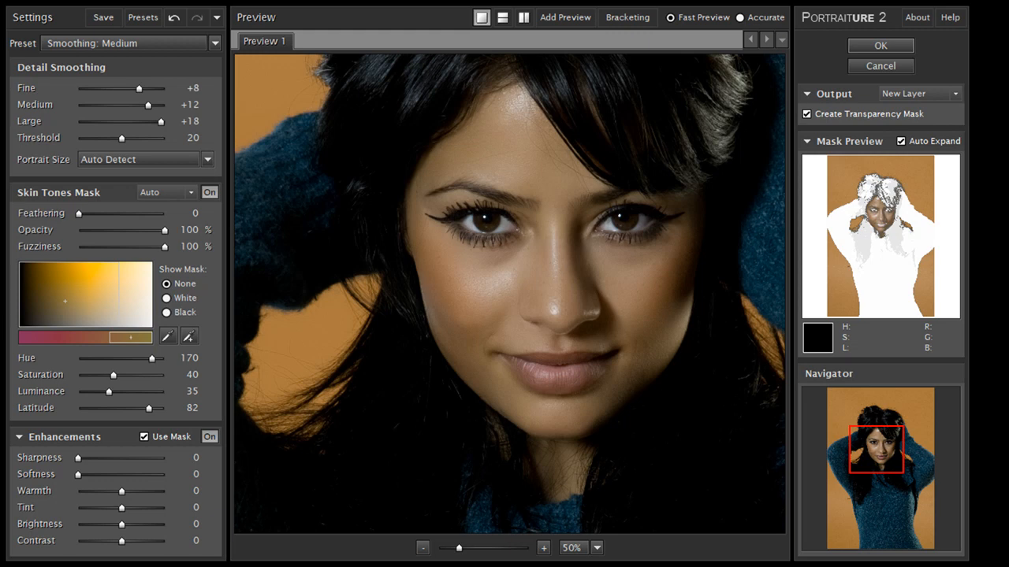
pyautogui.moveTo(971, 82); pyautogui.dragTo(1008, 82)
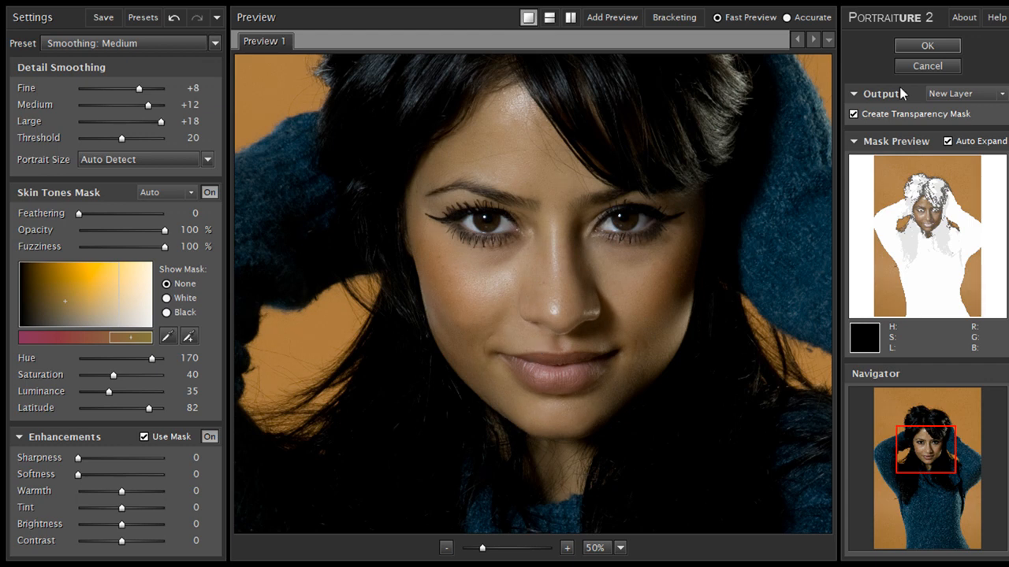
pyautogui.click(924, 46)
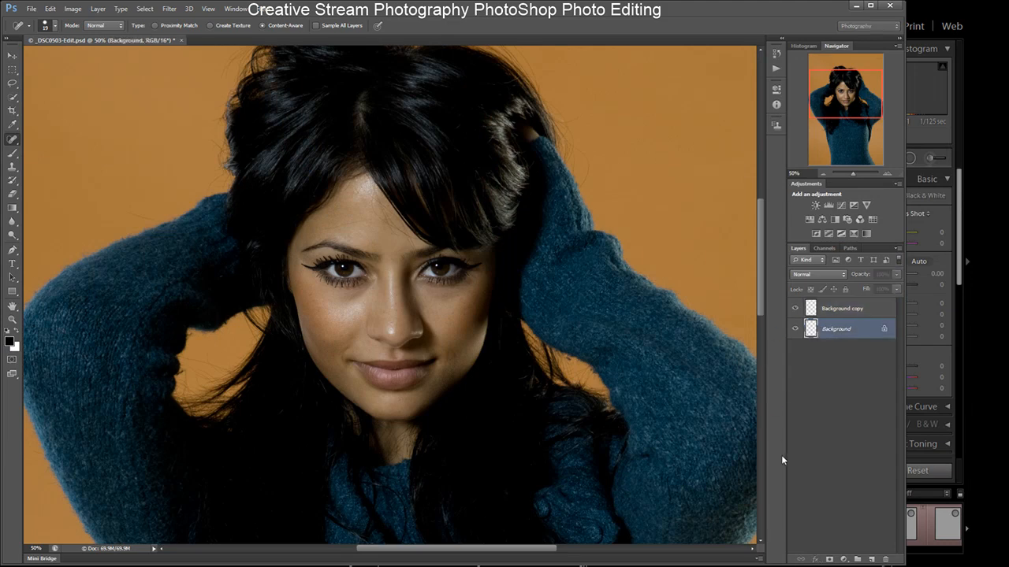
# - Rename the filtered Background copy layer to enhance layer
pyautogui.doubleClick(836, 309)
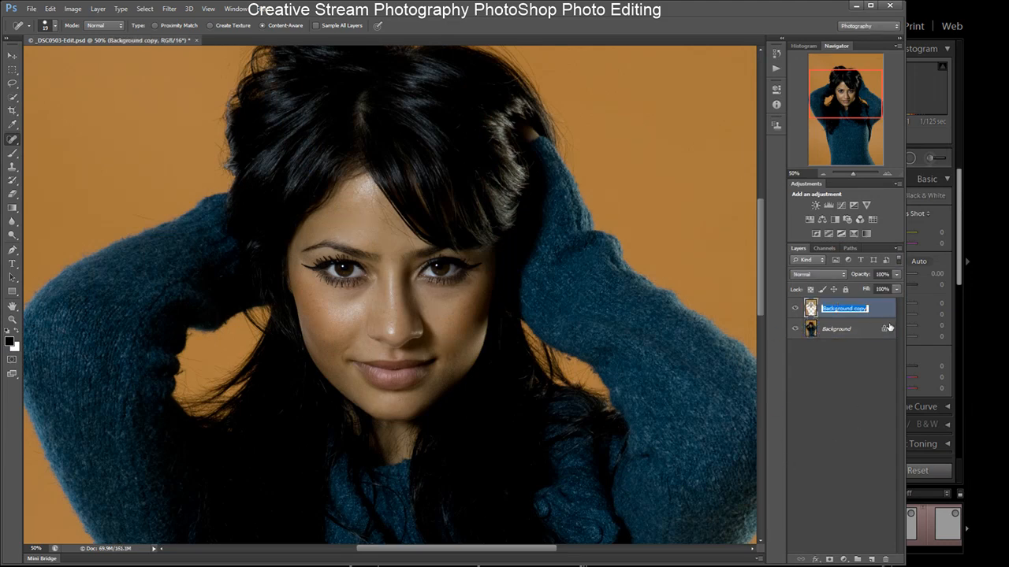
pyautogui.write('enhance layer')
pyautogui.press('Return')
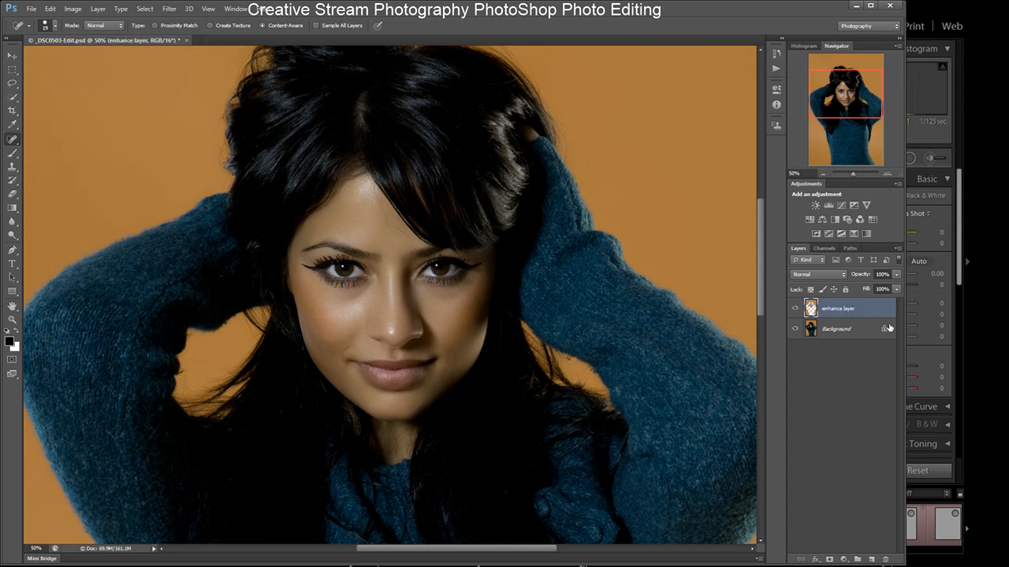
# - Duplicate the Background as a new layer named sharpen and start applying a filter to it
pyautogui.click(829, 334)
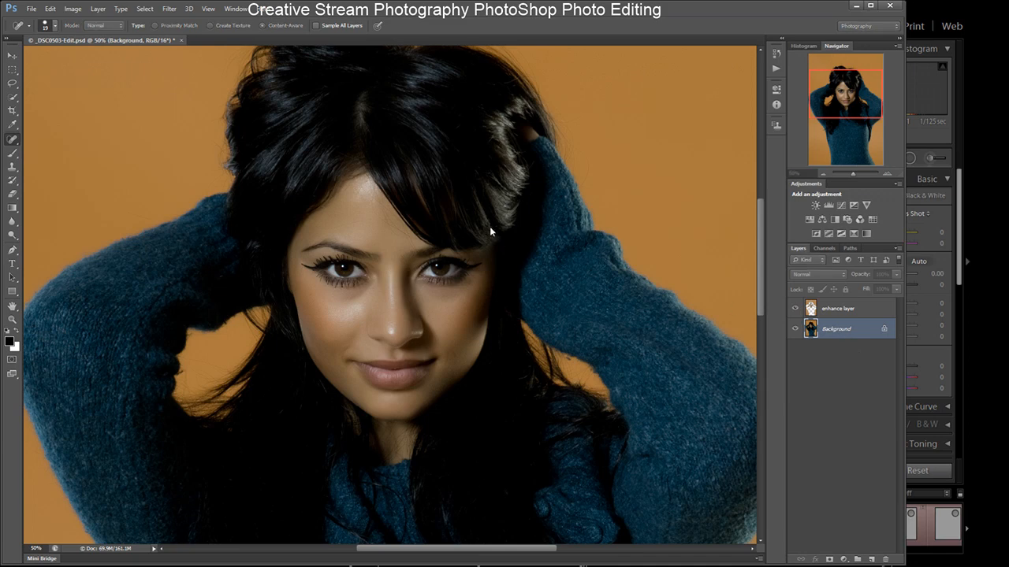
pyautogui.press('Return')
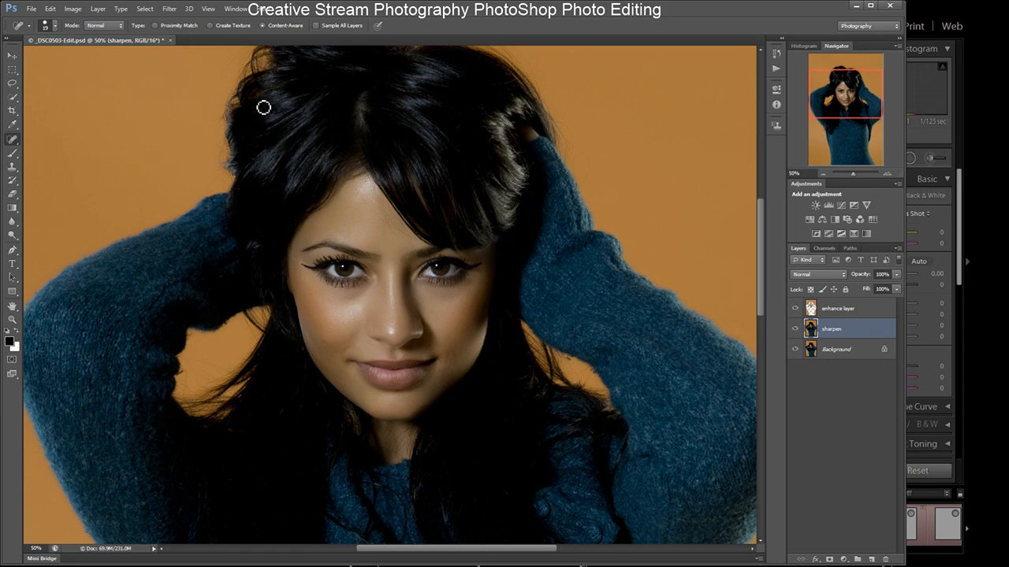
pyautogui.click(169, 9)
pyautogui.click(321, 205)
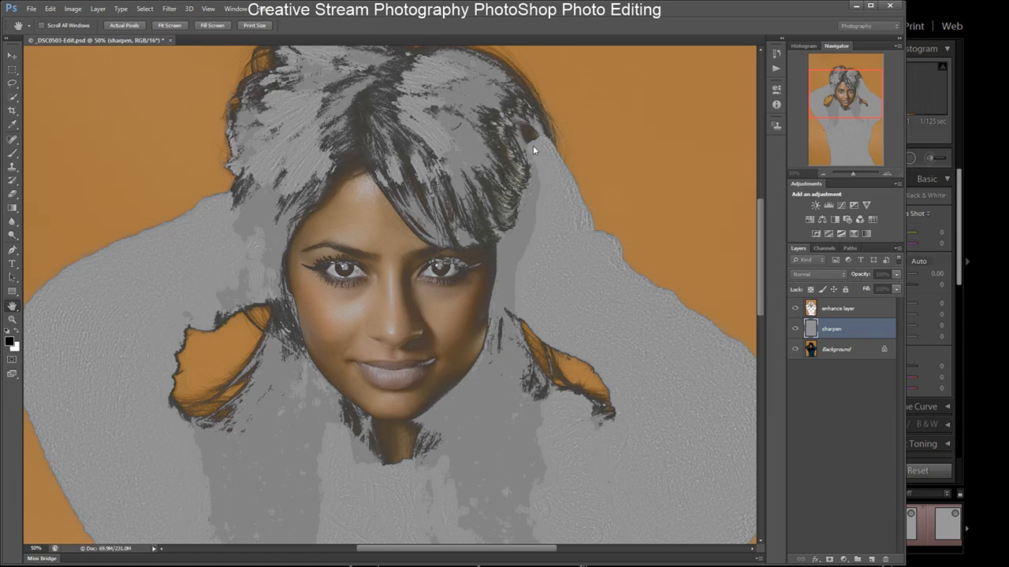
# - Try erasing the sharpen layer over the left eye with an enlarged Eraser at 100% zoom, and undo the stroke
pyautogui.press('j')
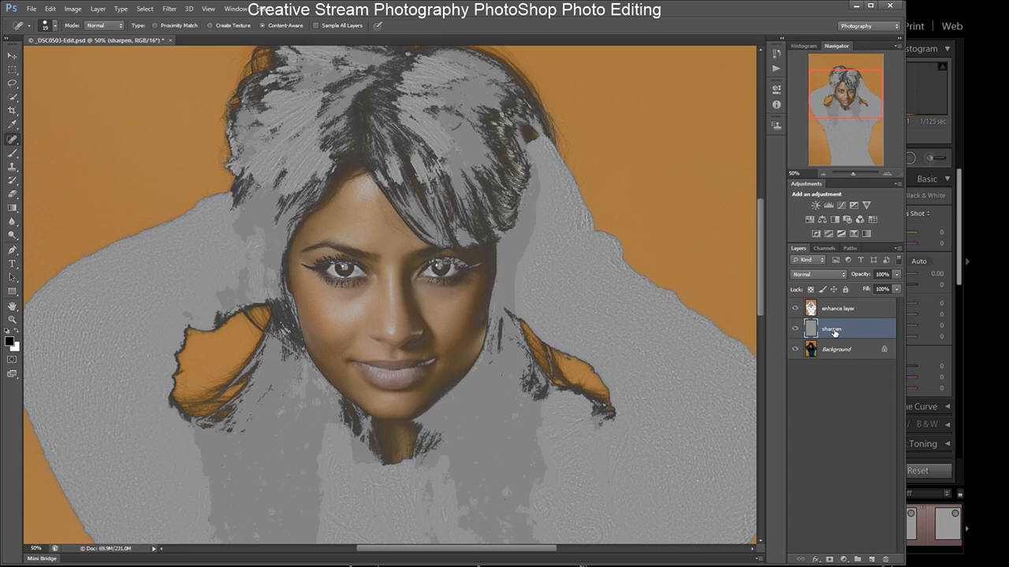
pyautogui.click(796, 310)
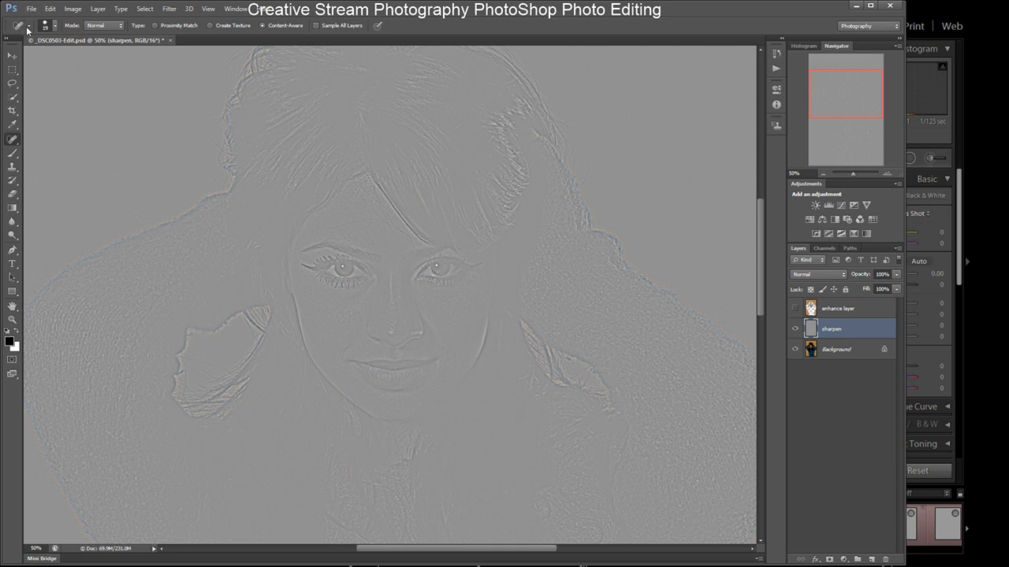
pyautogui.click(12, 194)
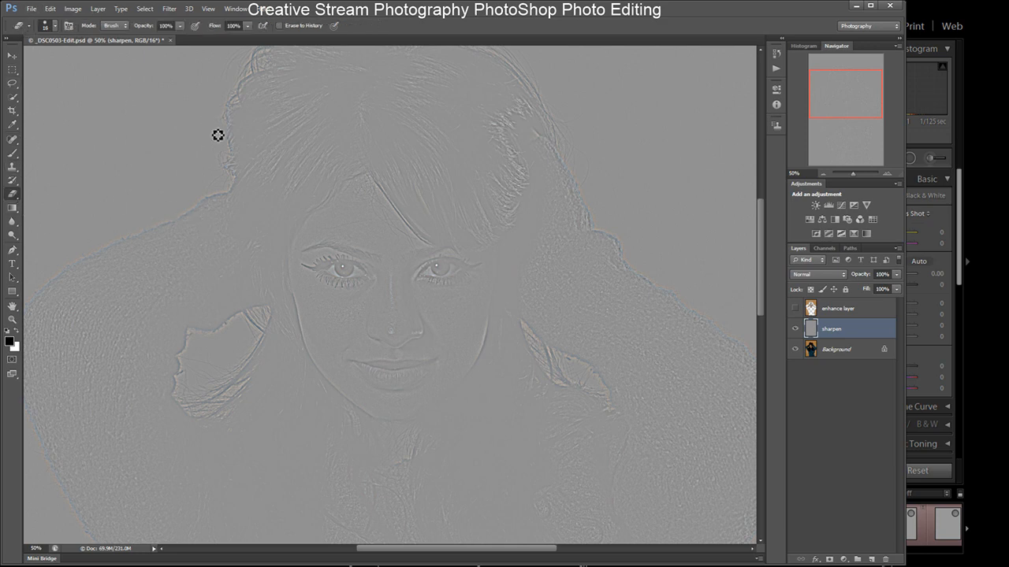
pyautogui.click(890, 173)
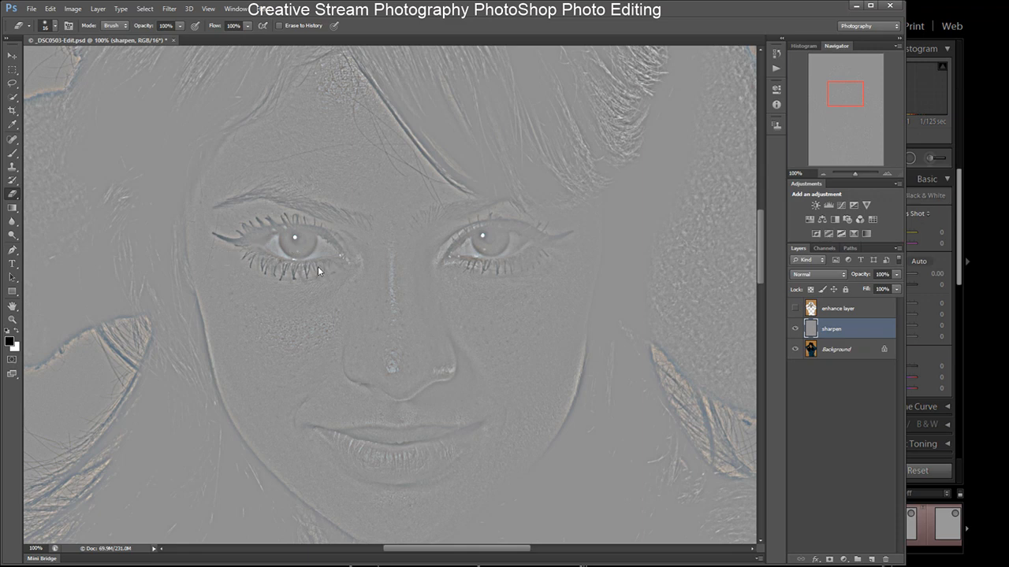
pyautogui.press(']')
pyautogui.press(']')
pyautogui.moveTo(282, 243); pyautogui.dragTo(283, 242)
pyautogui.moveTo(282, 241)
pyautogui.mouseDown()
pyautogui.moveTo(320, 254)
pyautogui.moveTo(277, 251)
pyautogui.moveTo(311, 252)
pyautogui.moveTo(316, 242)
pyautogui.moveTo(324, 255)
pyautogui.moveTo(274, 250)
pyautogui.moveTo(325, 253)
pyautogui.moveTo(316, 244)
pyautogui.moveTo(326, 244)
pyautogui.moveTo(328, 256)
pyautogui.moveTo(266, 250)
pyautogui.moveTo(312, 240)
pyautogui.mouseUp()
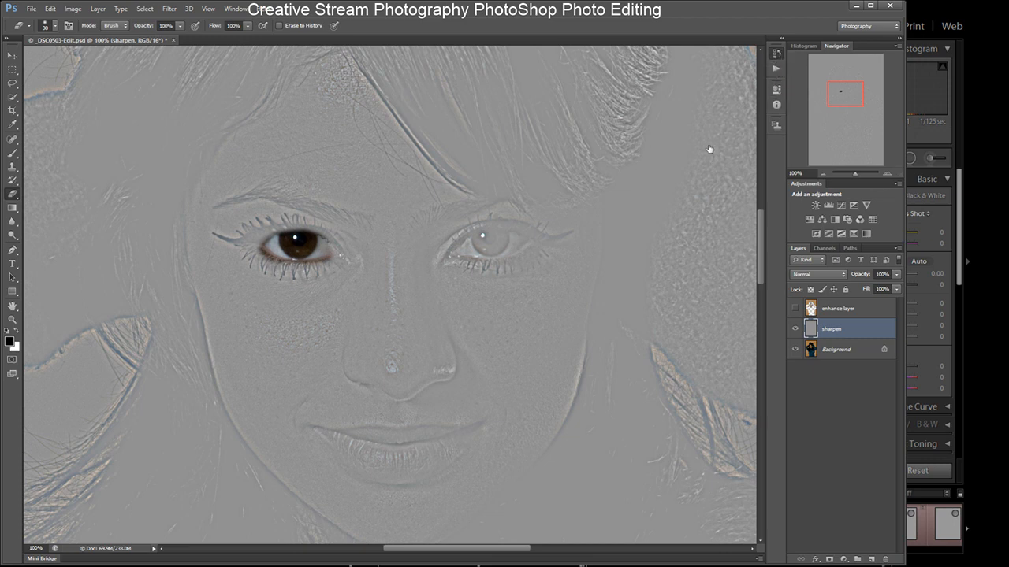
pyautogui.hotkey('ctrl', 'z')
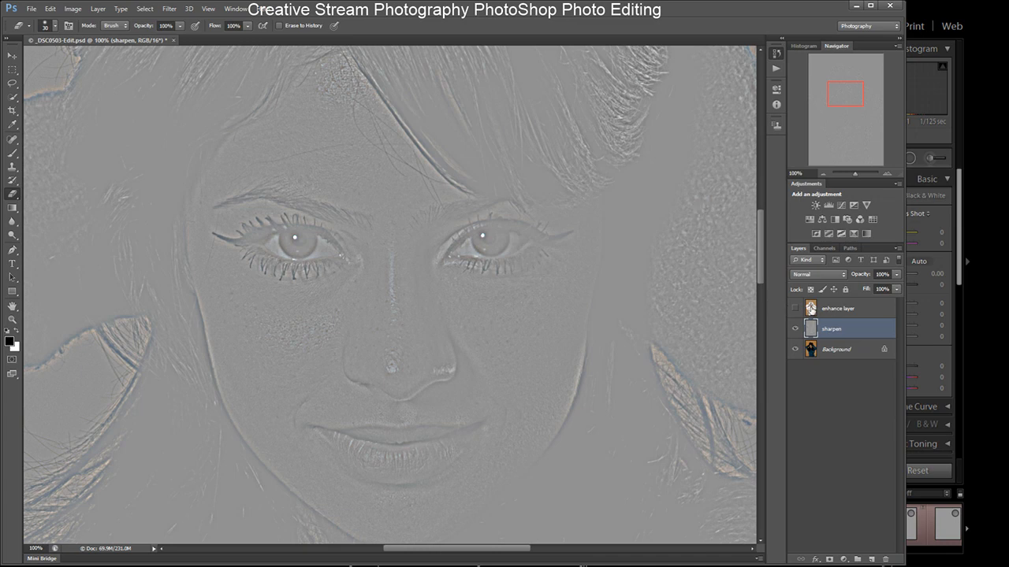
# - Show the enhance layer again and erase it over both eyes
pyautogui.click(811, 308)
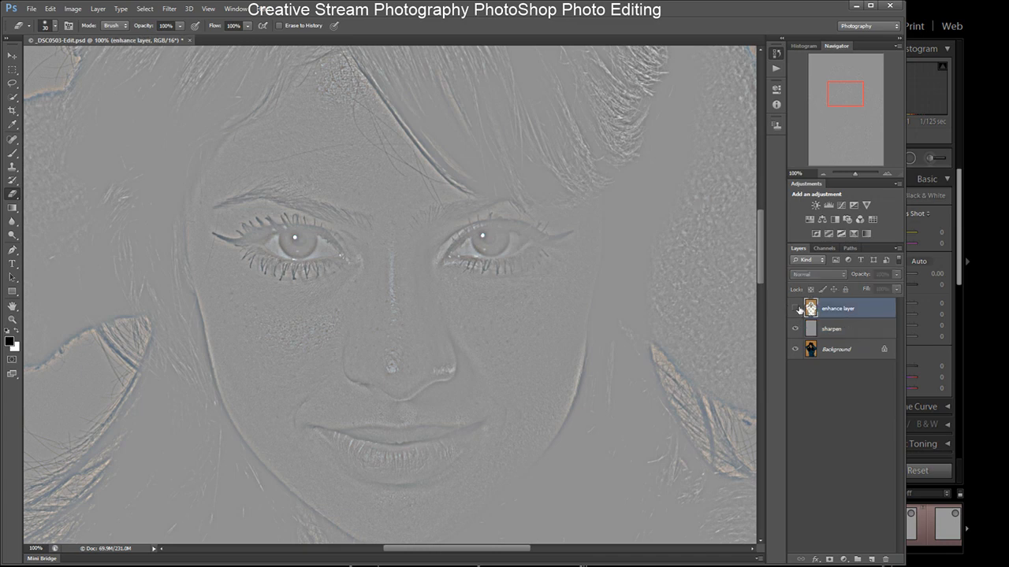
pyautogui.click(795, 309)
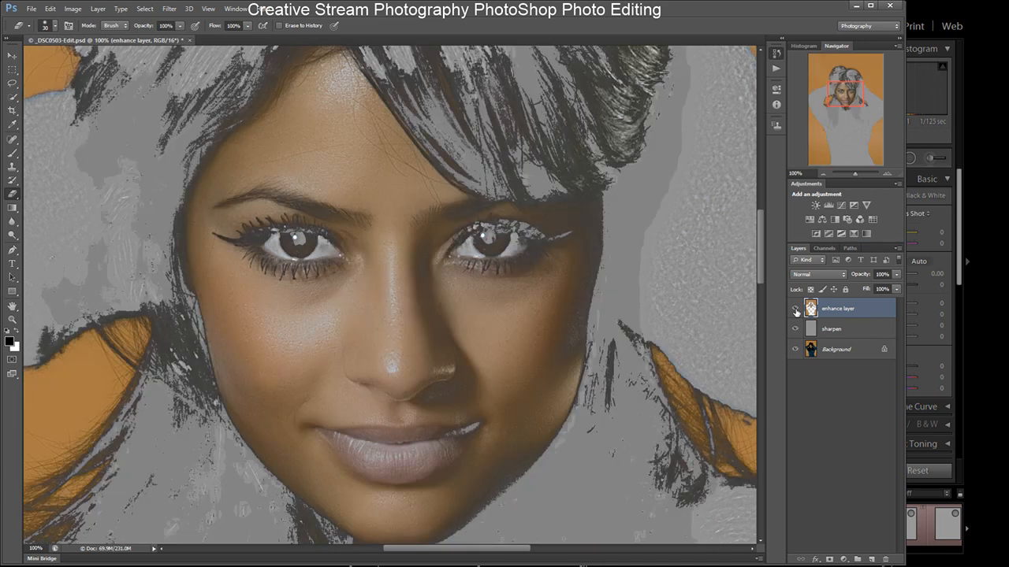
pyautogui.click(795, 351)
pyautogui.moveTo(270, 247)
pyautogui.mouseDown()
pyautogui.moveTo(316, 238)
pyautogui.moveTo(275, 246)
pyautogui.moveTo(320, 249)
pyautogui.moveTo(285, 255)
pyautogui.moveTo(278, 252)
pyautogui.moveTo(336, 254)
pyautogui.moveTo(301, 254)
pyautogui.mouseUp()
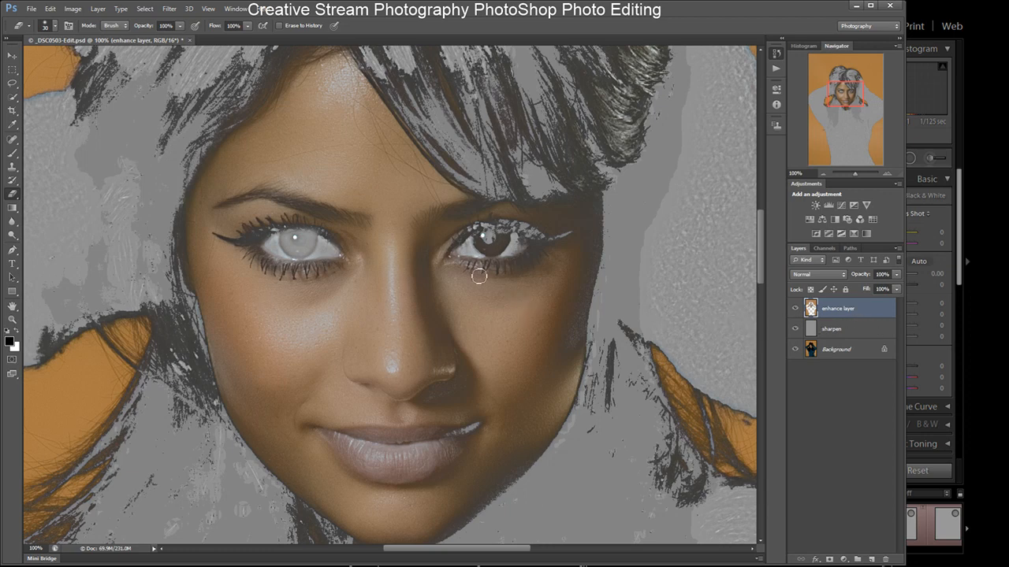
pyautogui.moveTo(480, 253)
pyautogui.mouseDown()
pyautogui.moveTo(465, 251)
pyautogui.moveTo(509, 236)
pyautogui.moveTo(517, 239)
pyautogui.moveTo(471, 250)
pyautogui.moveTo(527, 244)
pyautogui.moveTo(465, 251)
pyautogui.moveTo(520, 237)
pyautogui.moveTo(481, 242)
pyautogui.mouseUp()
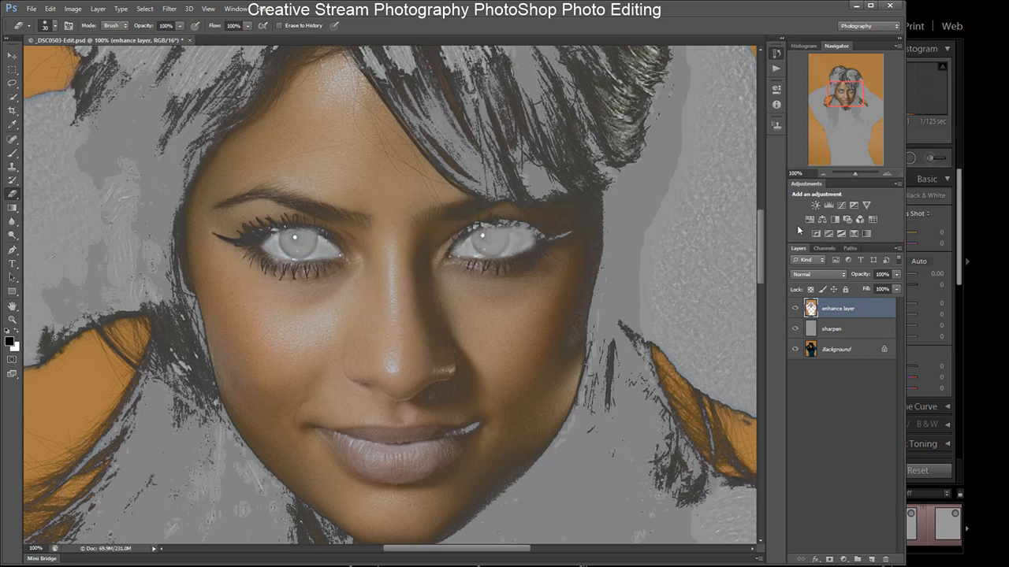
# - Compare the sharpen layer in Overlay mode by toggling its visibility, and set its blend mode back to Normal
pyautogui.click(814, 332)
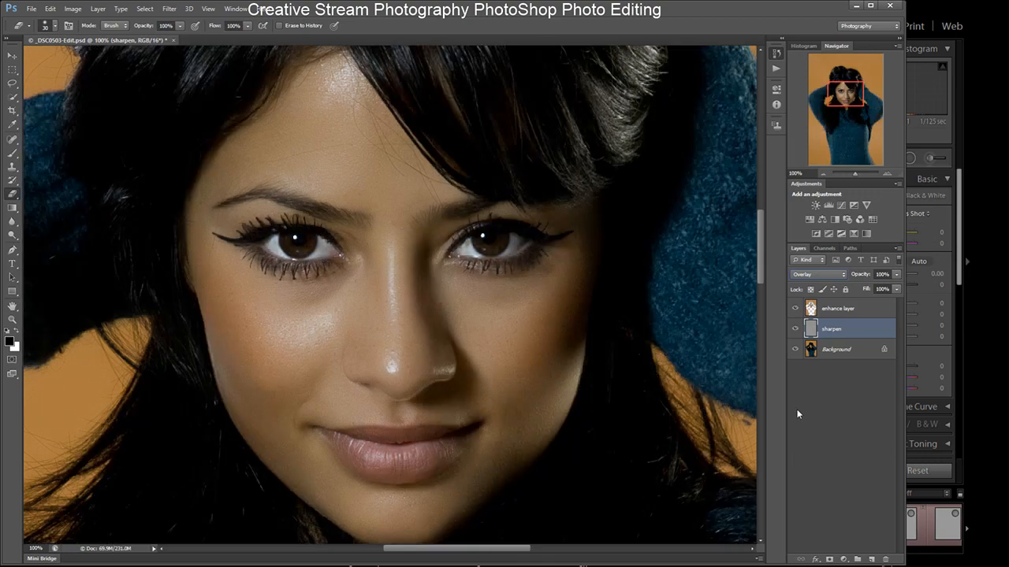
pyautogui.click(796, 333)
pyautogui.click(796, 332)
pyautogui.click(796, 331)
pyautogui.click(796, 333)
pyautogui.click(796, 333)
pyautogui.click(796, 332)
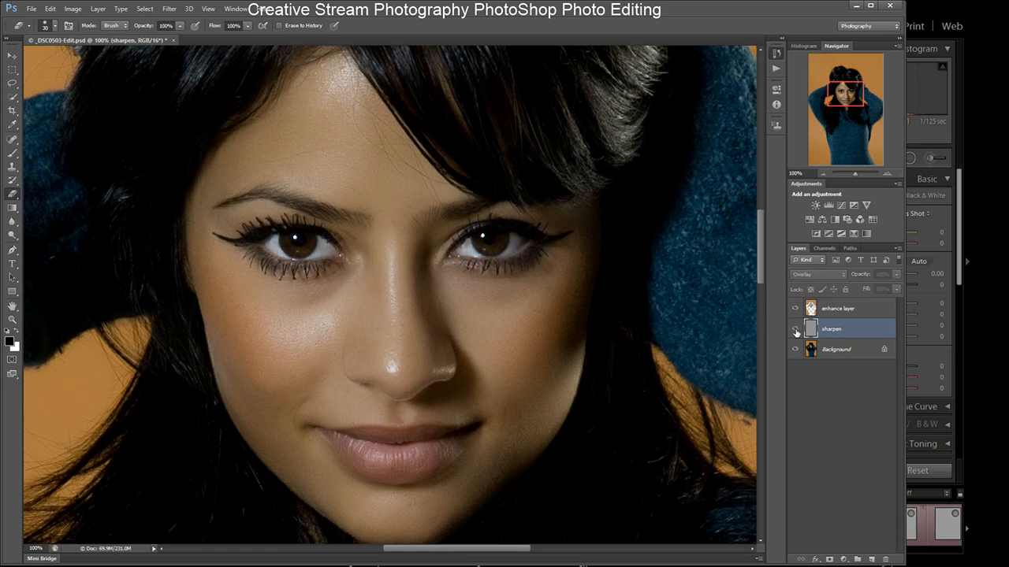
pyautogui.click(796, 333)
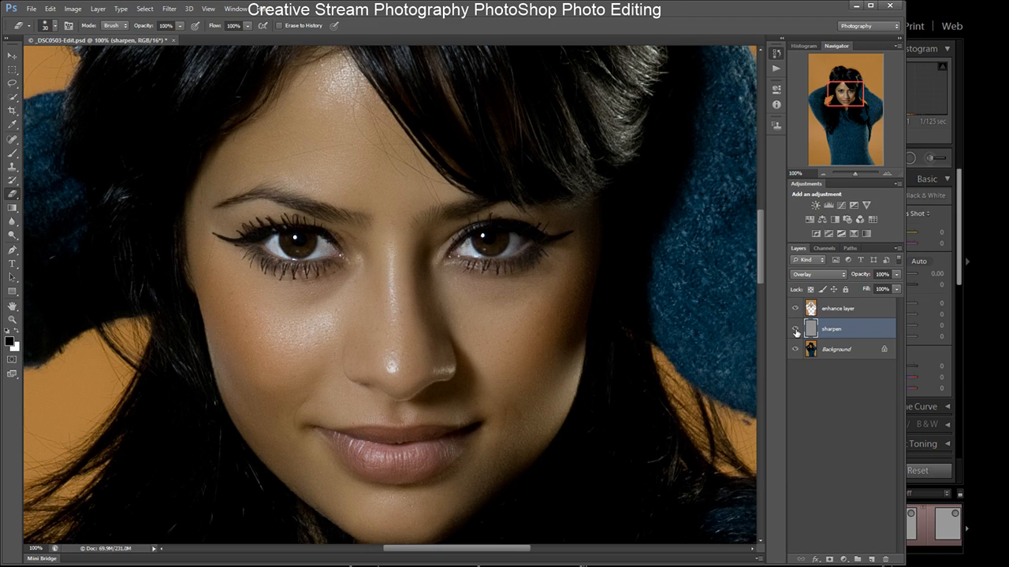
pyautogui.click(821, 273)
pyautogui.click(818, 288)
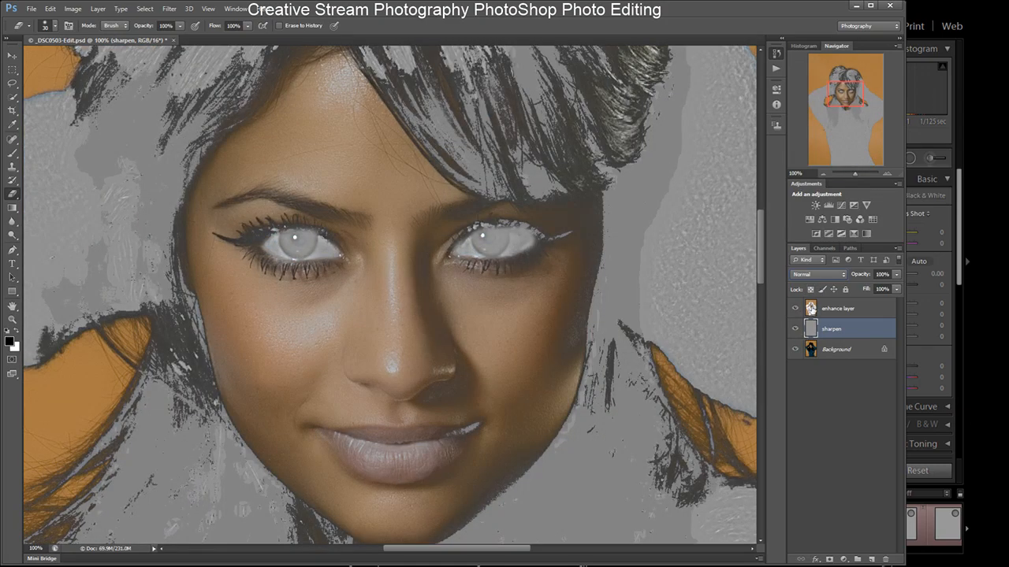
# - On the enhance layer, erase over the lips and, with a smaller brush, the nose highlights
pyautogui.click(811, 309)
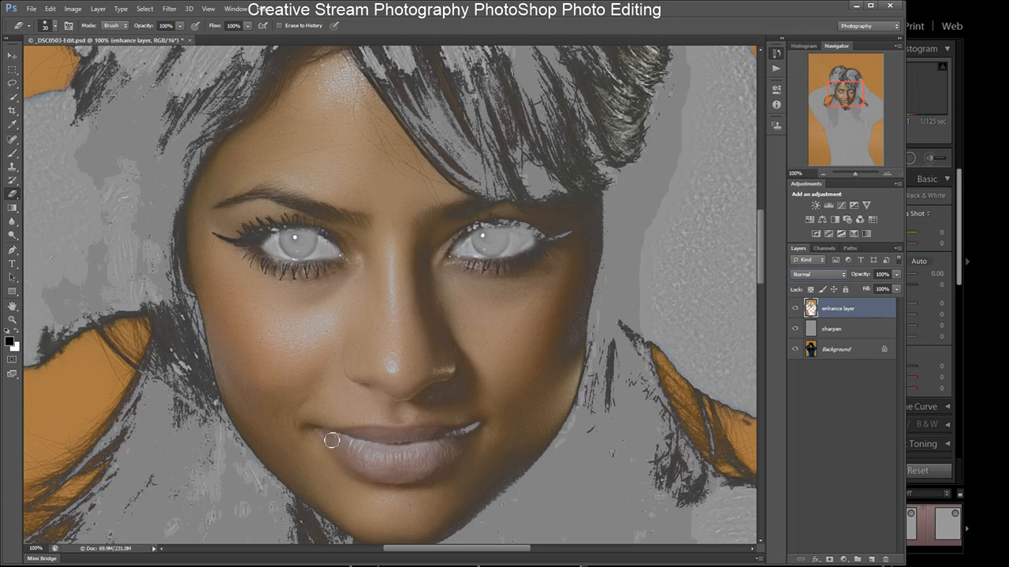
pyautogui.moveTo(336, 437)
pyautogui.mouseDown()
pyautogui.moveTo(372, 472)
pyautogui.moveTo(405, 471)
pyautogui.moveTo(379, 477)
pyautogui.moveTo(388, 478)
pyautogui.moveTo(453, 456)
pyautogui.moveTo(415, 466)
pyautogui.moveTo(355, 453)
pyautogui.moveTo(436, 449)
pyautogui.moveTo(404, 458)
pyautogui.moveTo(473, 435)
pyautogui.moveTo(323, 435)
pyautogui.moveTo(461, 435)
pyautogui.moveTo(364, 450)
pyautogui.moveTo(402, 459)
pyautogui.moveTo(354, 463)
pyautogui.moveTo(394, 473)
pyautogui.moveTo(426, 475)
pyautogui.moveTo(408, 474)
pyautogui.moveTo(446, 462)
pyautogui.moveTo(468, 435)
pyautogui.moveTo(440, 457)
pyautogui.moveTo(468, 433)
pyautogui.mouseUp()
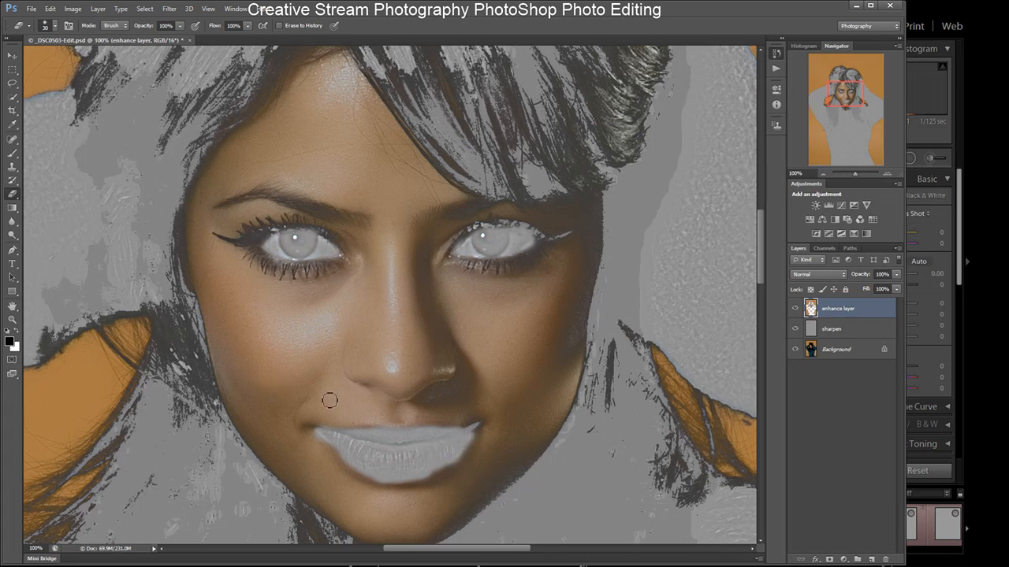
pyautogui.press('[')
pyautogui.press('[')
pyautogui.press('[')
pyautogui.press('[')
pyautogui.press('[')
pyautogui.press('[')
pyautogui.press('[')
pyautogui.press('[')
pyautogui.moveTo(370, 391); pyautogui.dragTo(386, 400)
pyautogui.moveTo(425, 401); pyautogui.dragTo(431, 397)
# - Hide the sharpen and Background layers to inspect the enhance layer's erased areas, then show the Background again
pyautogui.click(794, 329)
pyautogui.click(795, 350)
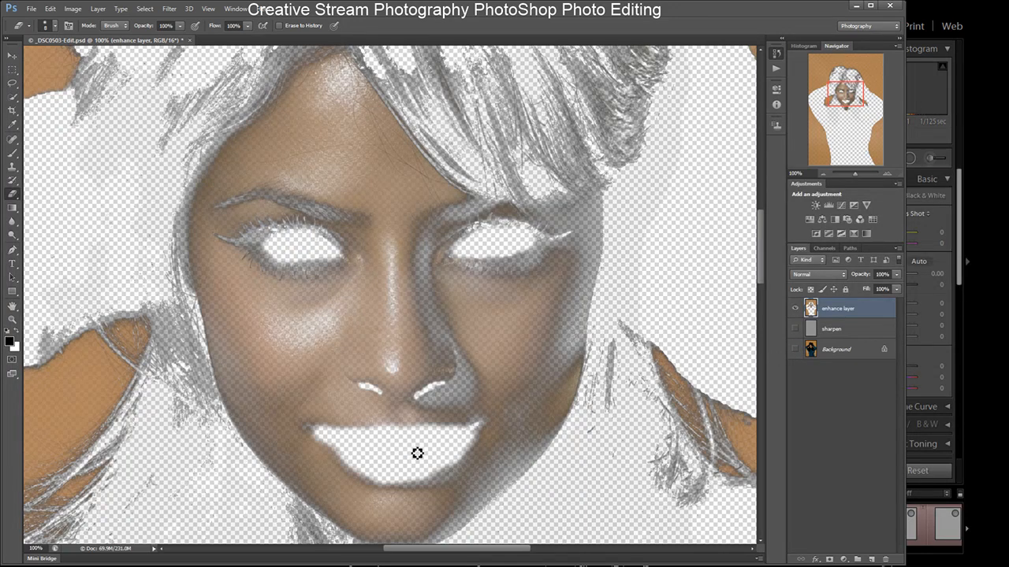
pyautogui.press(']')
pyautogui.press(']')
pyautogui.press(']')
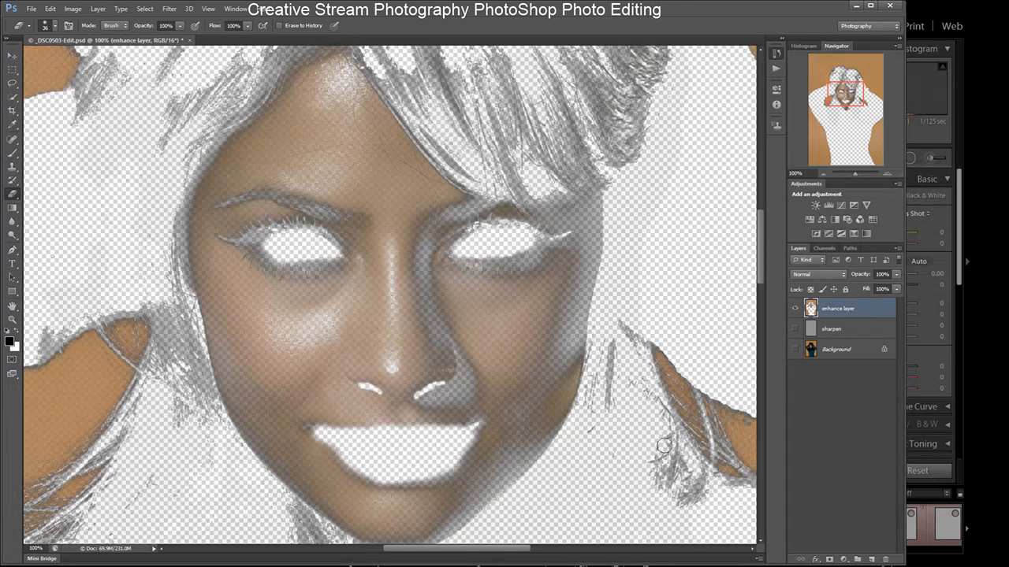
pyautogui.click(796, 349)
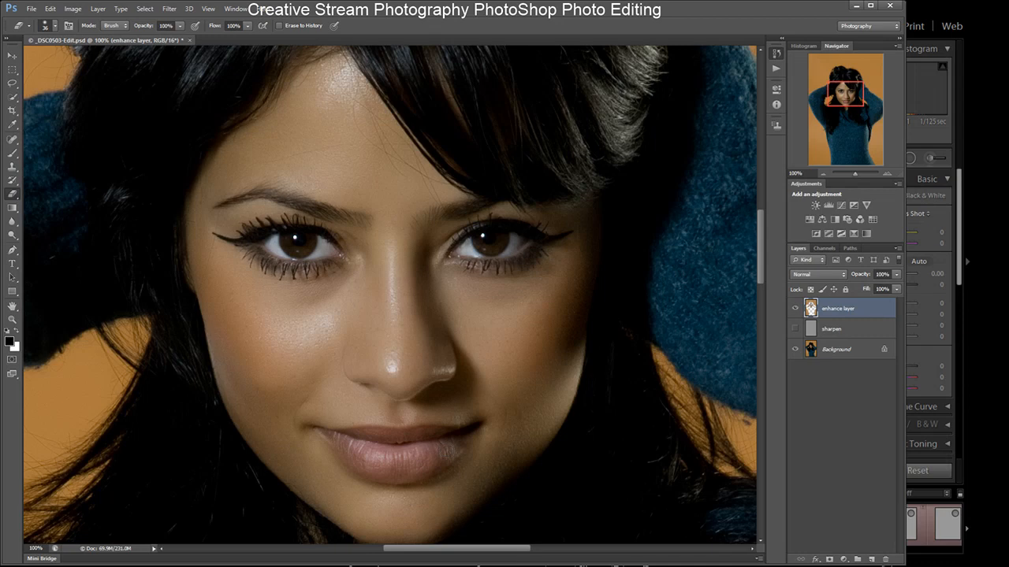
# - Show and select the sharpen layer and set its blend mode to Overlay
pyautogui.hscroll(-10, 446, 452)
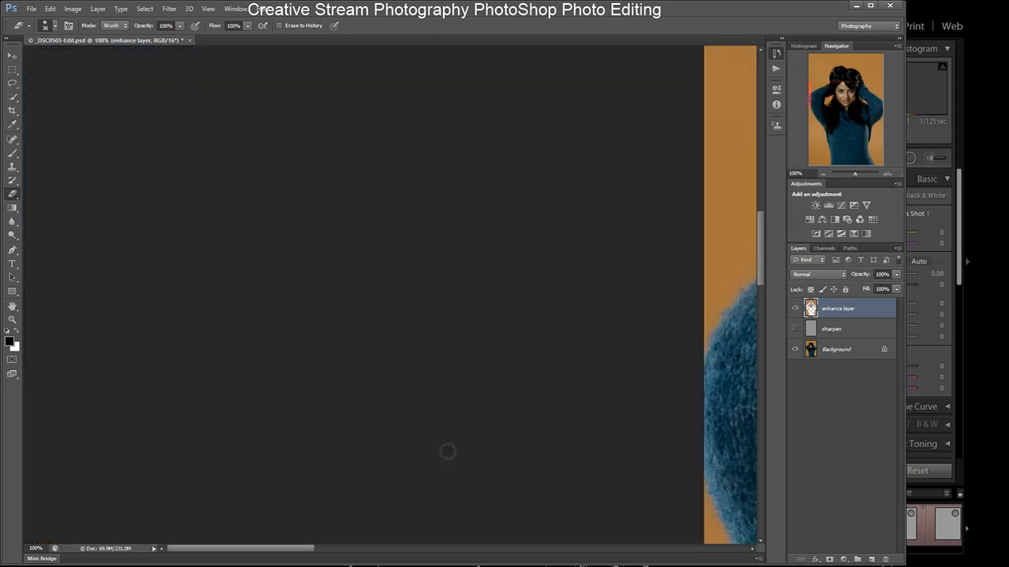
pyautogui.hscroll(4, 447, 452)
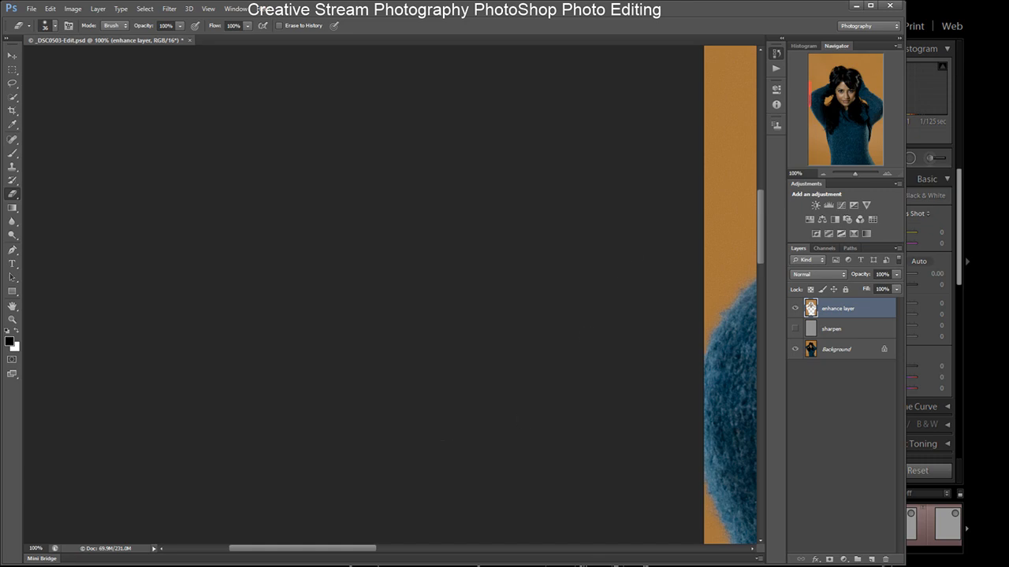
pyautogui.moveTo(338, 552); pyautogui.dragTo(508, 550)
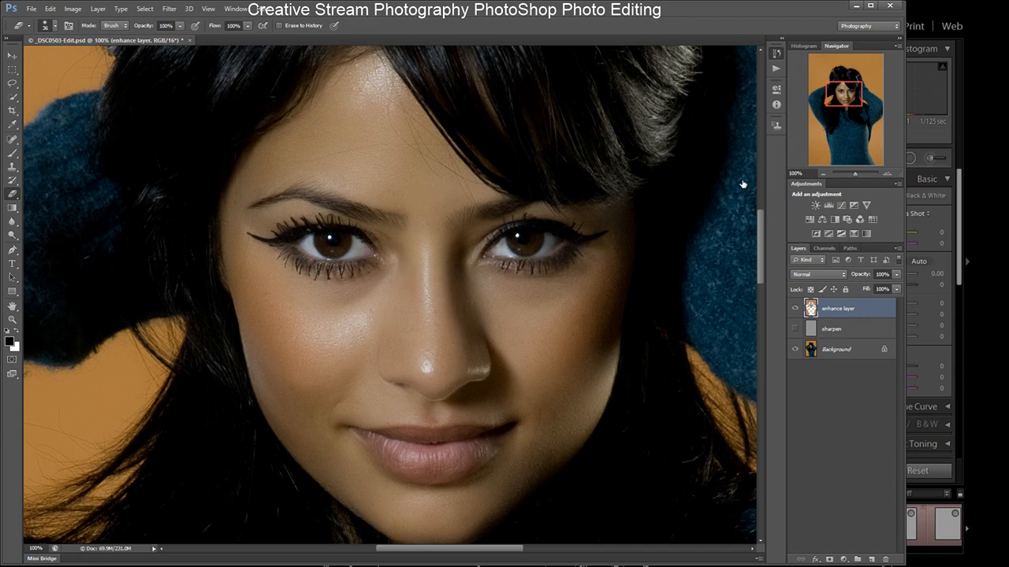
pyautogui.click(796, 330)
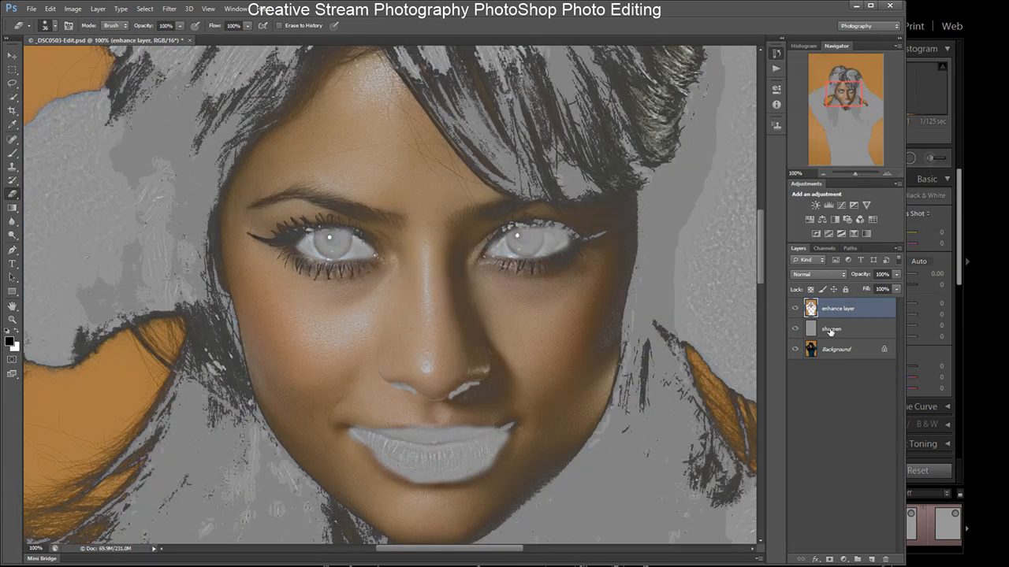
pyautogui.click(831, 331)
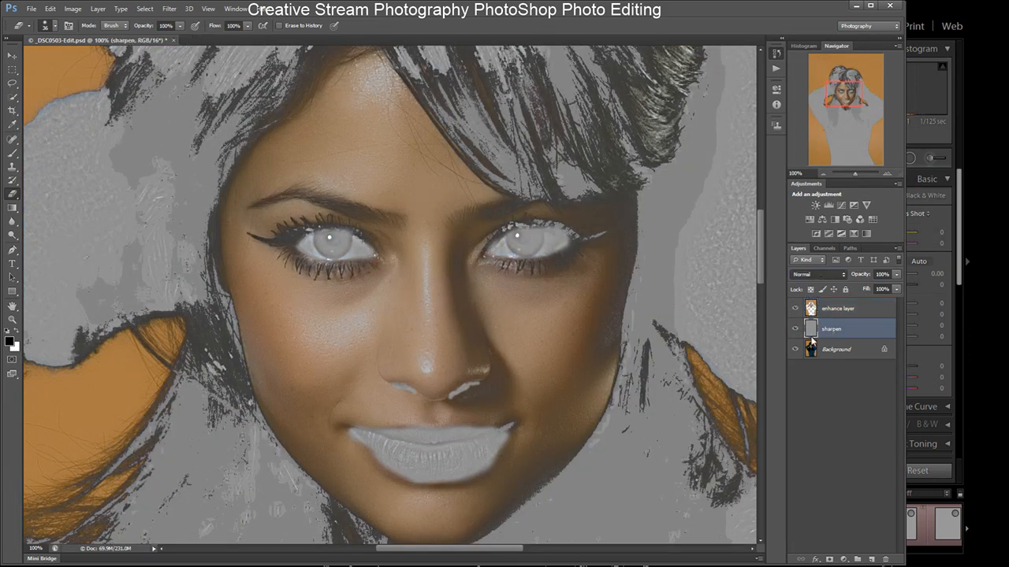
pyautogui.hotkey('shift', 'alt', 'o')
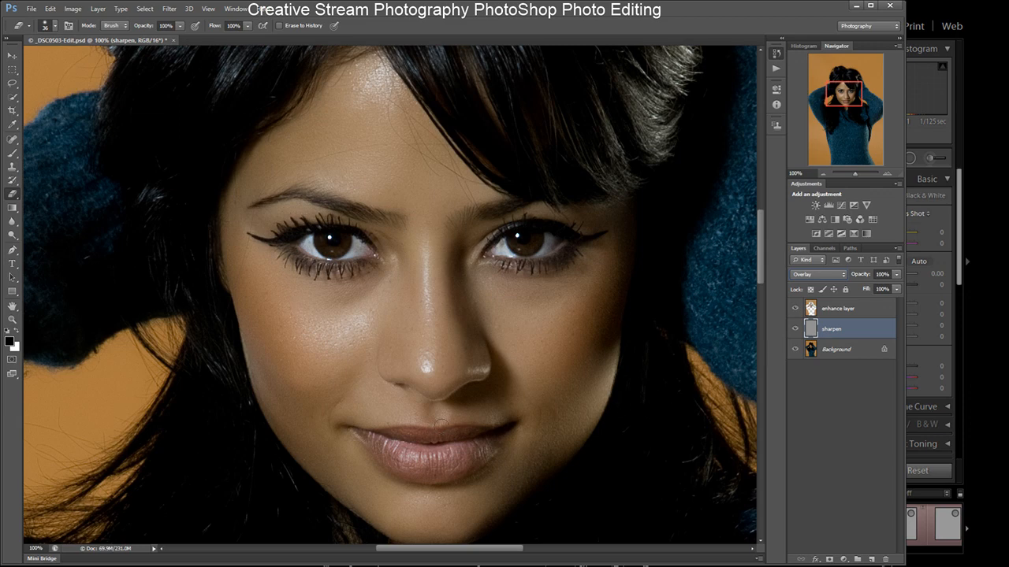
# - Toggle the enhance and sharpen layers' visibility to compare the retouch with and without them
pyautogui.click(794, 310)
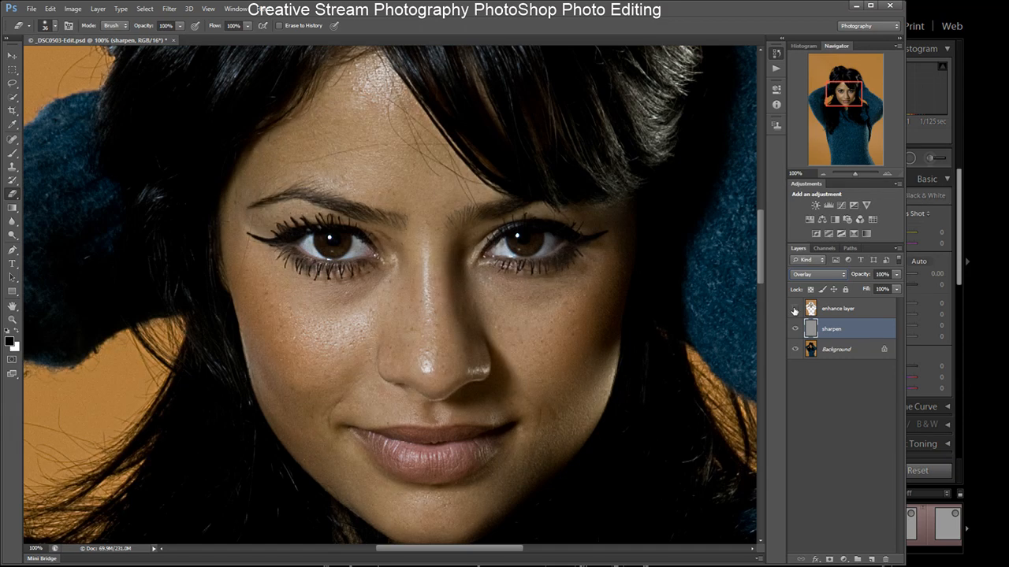
pyautogui.click(795, 331)
pyautogui.click(795, 331)
pyautogui.click(795, 331)
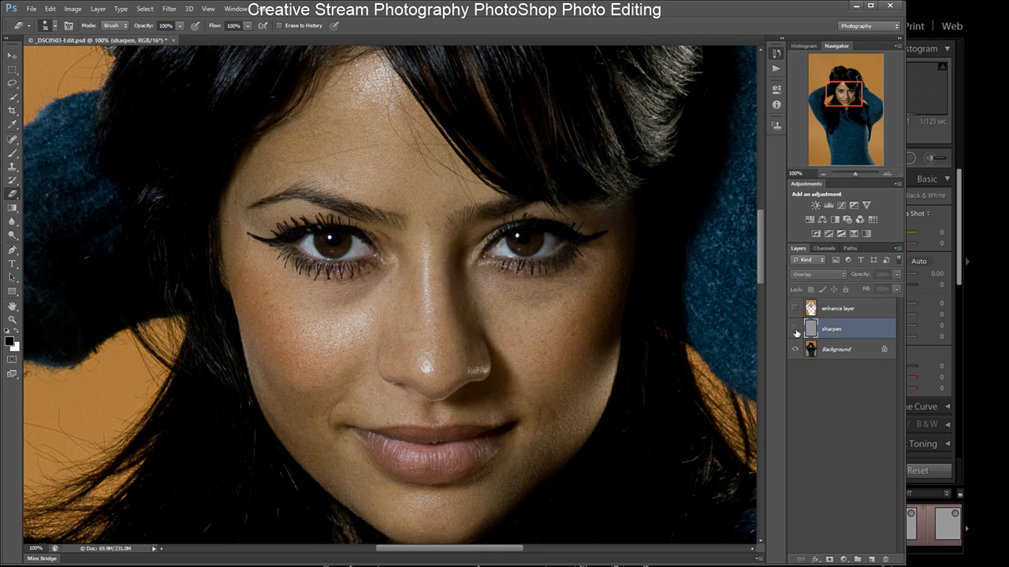
pyautogui.click(796, 331)
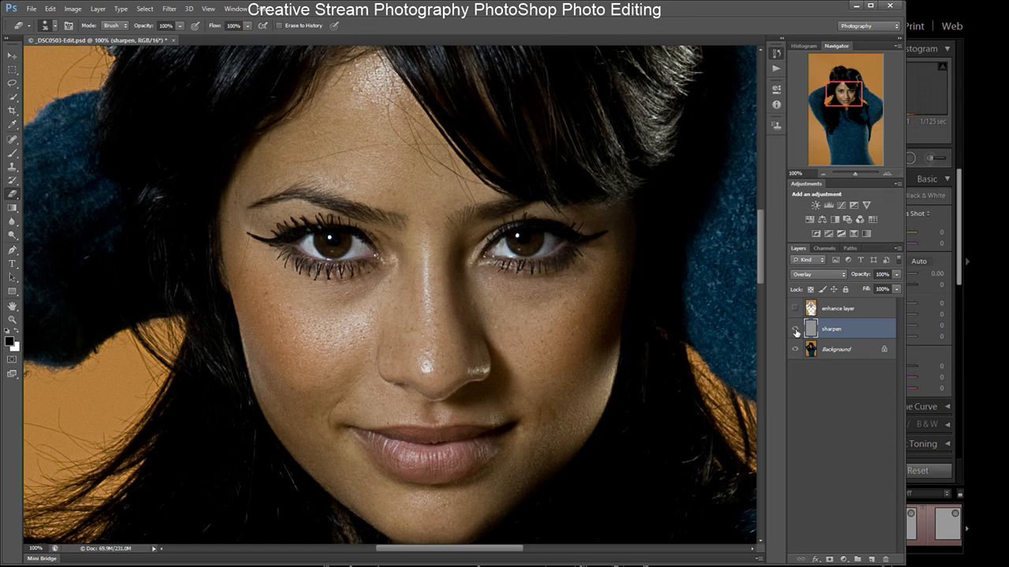
pyautogui.click(795, 308)
pyautogui.click(795, 331)
pyautogui.click(796, 331)
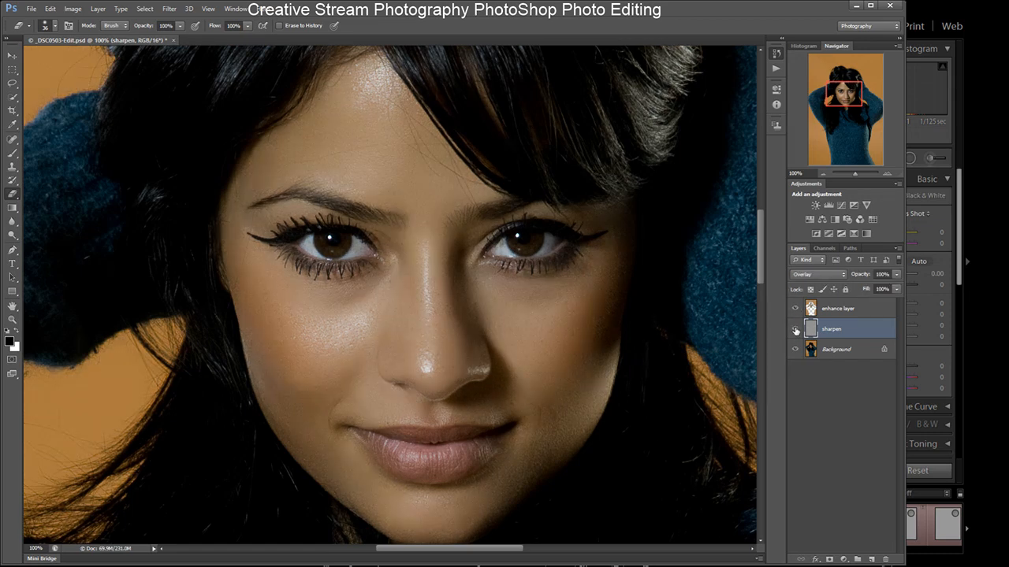
pyautogui.click(795, 331)
pyautogui.click(796, 331)
pyautogui.click(795, 331)
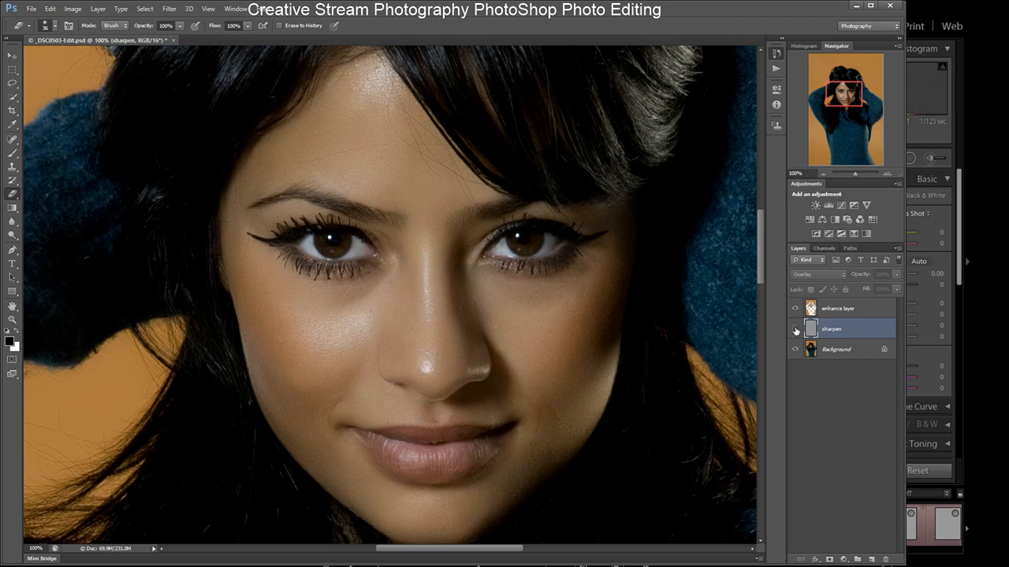
pyautogui.click(795, 330)
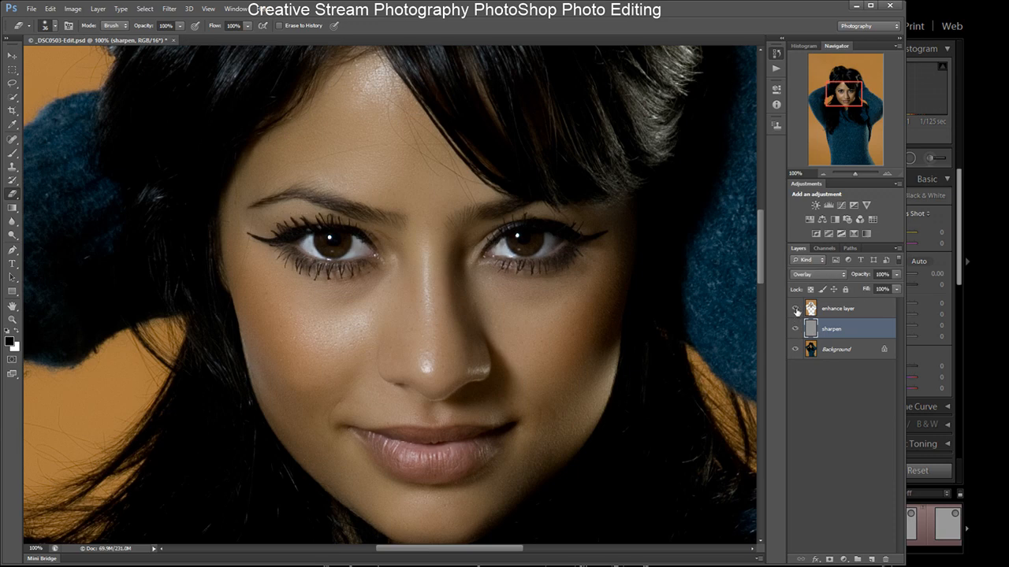
# - Hide the enhance layer and switch the sharpen layer's blend mode back to Normal
pyautogui.click(796, 309)
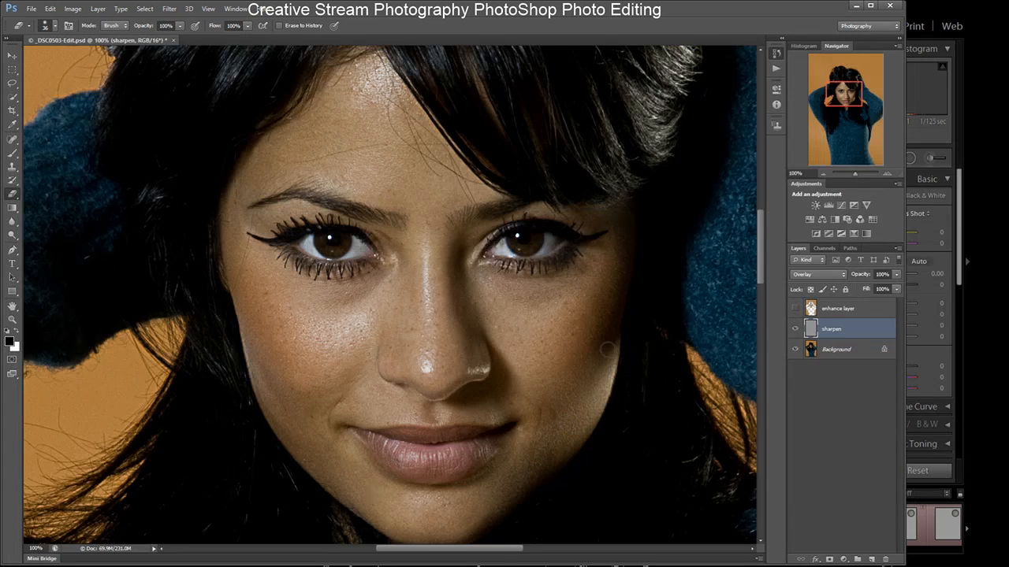
pyautogui.click(795, 308)
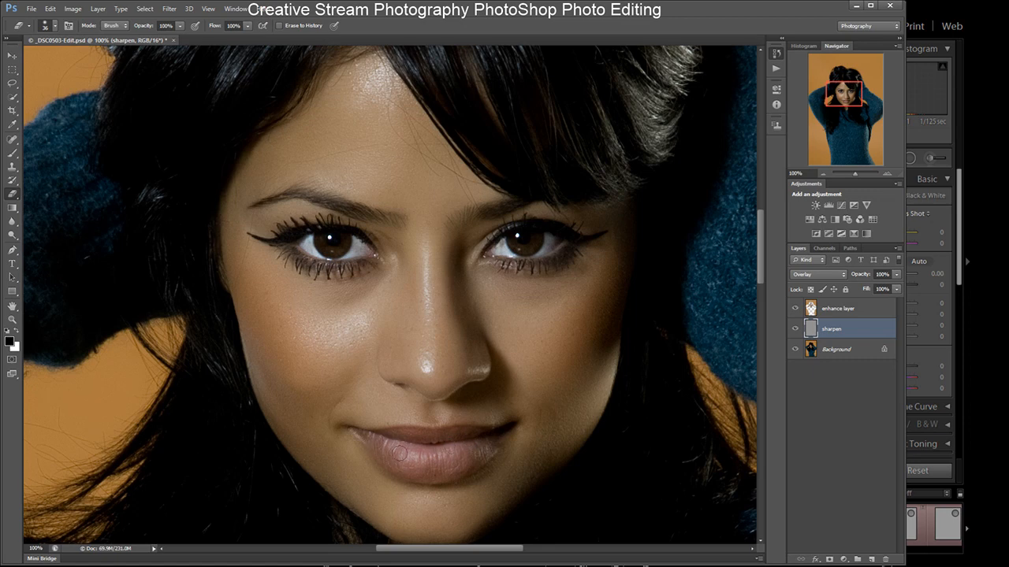
pyautogui.click(795, 309)
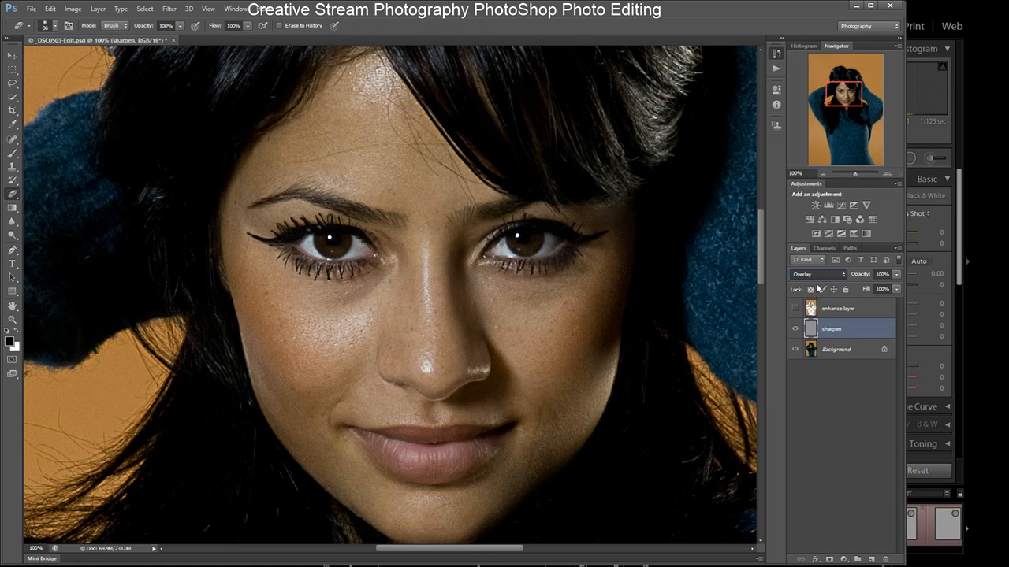
pyautogui.hotkey('shift', 'alt', 'n')
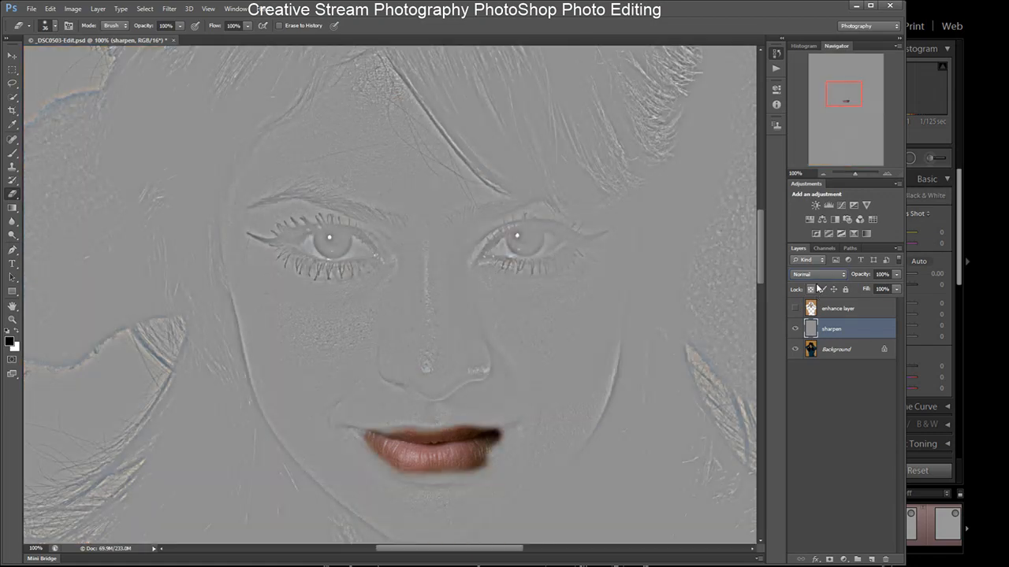
# - Toggle the enhance layer's visibility to compare the sharpen layer with and without it
pyautogui.click(794, 309)
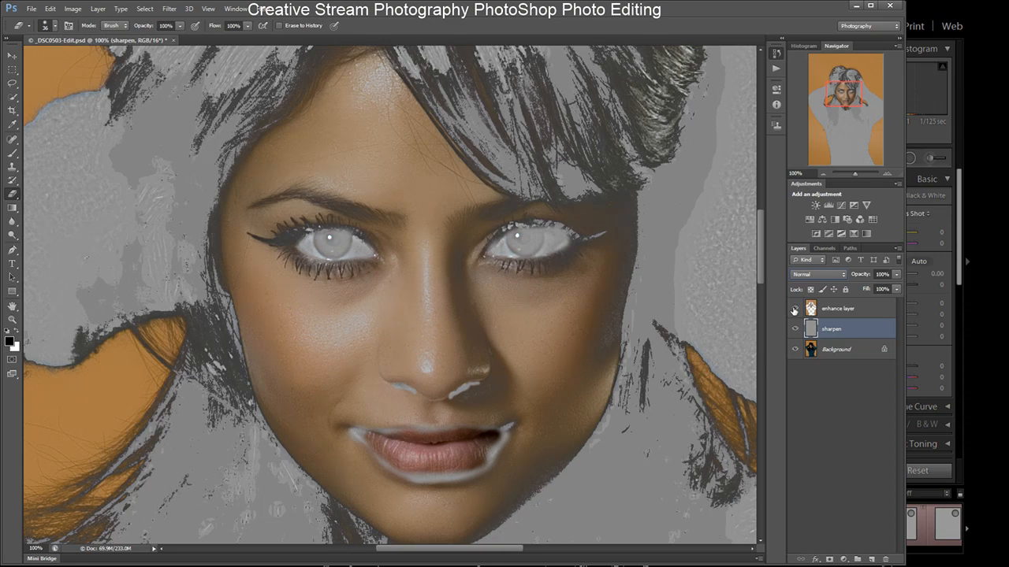
pyautogui.click(794, 309)
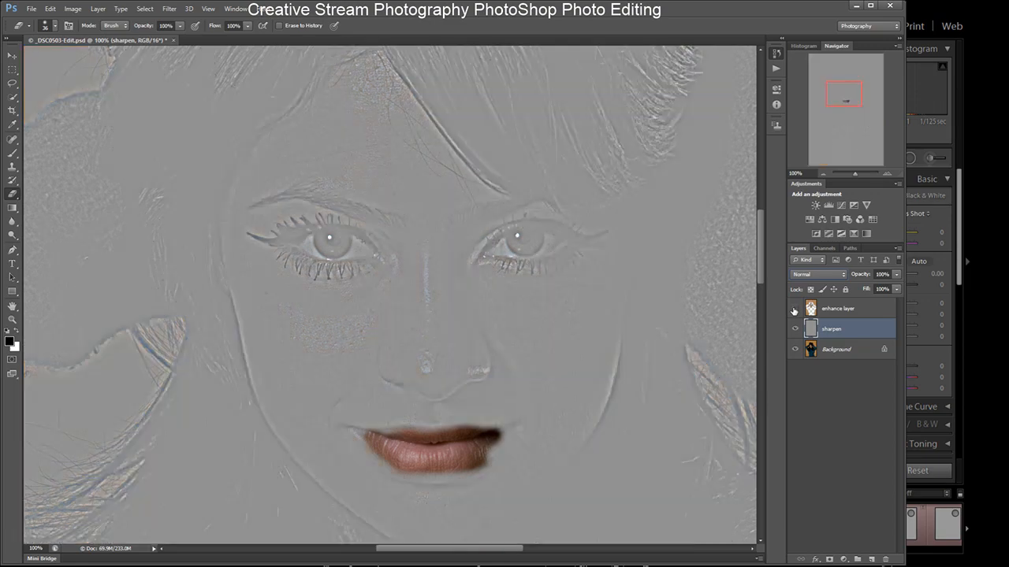
pyautogui.click(794, 309)
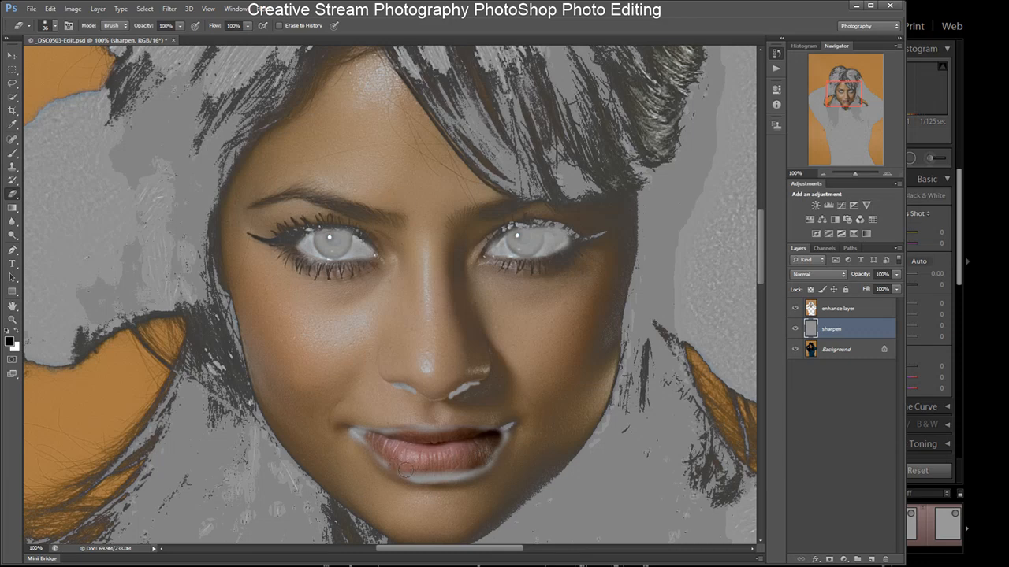
# - Erase the lips area from the sharpen layer, undoing the stray strokes and re-erasing along the upper lip
pyautogui.moveTo(426, 476)
pyautogui.mouseDown()
pyautogui.moveTo(483, 468)
pyautogui.moveTo(498, 451)
pyautogui.mouseUp()
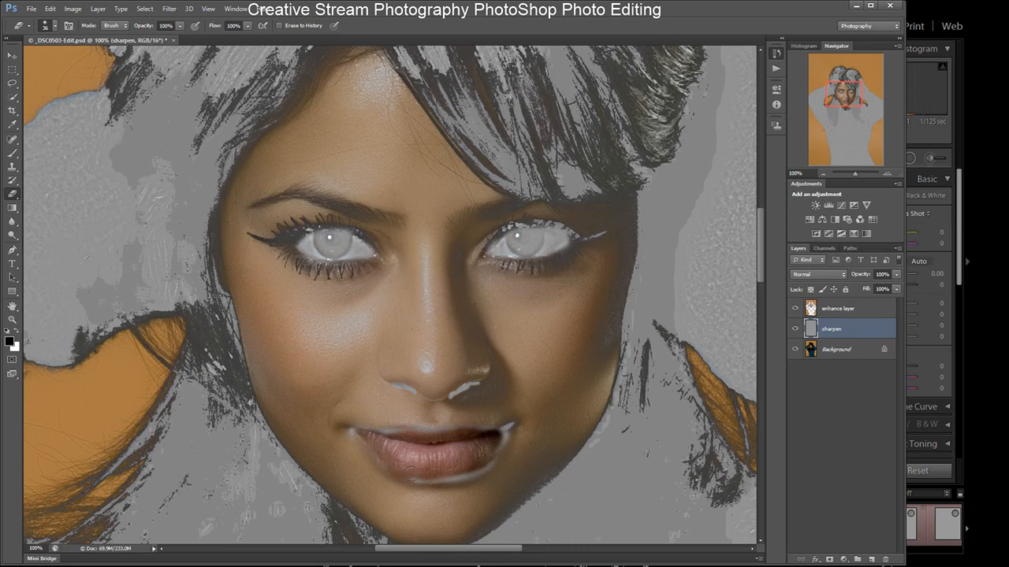
pyautogui.moveTo(439, 472); pyautogui.dragTo(469, 475)
pyautogui.moveTo(496, 432); pyautogui.dragTo(492, 467)
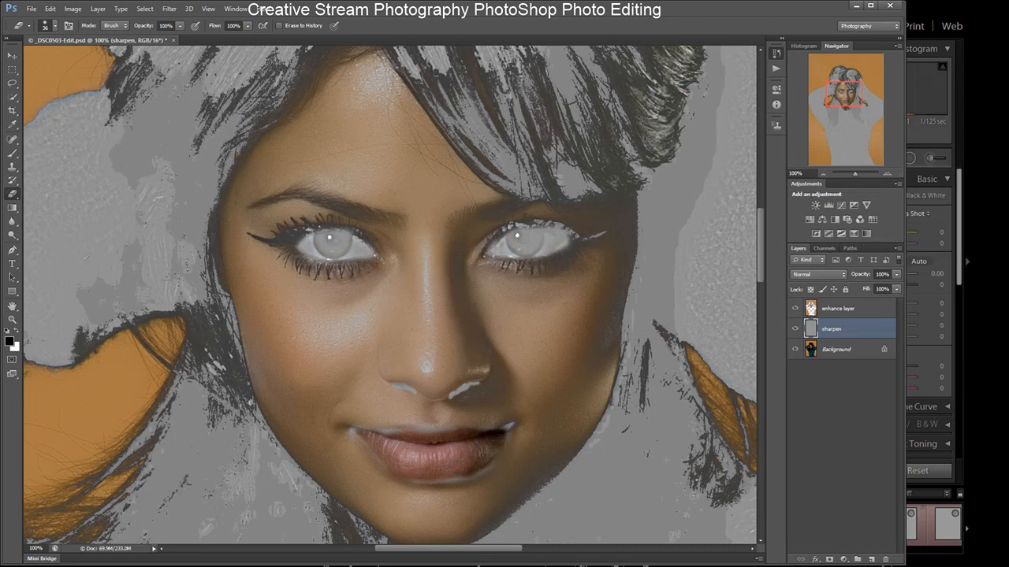
pyautogui.moveTo(449, 479)
pyautogui.mouseDown()
pyautogui.moveTo(474, 469)
pyautogui.moveTo(424, 474)
pyautogui.moveTo(502, 432)
pyautogui.mouseUp()
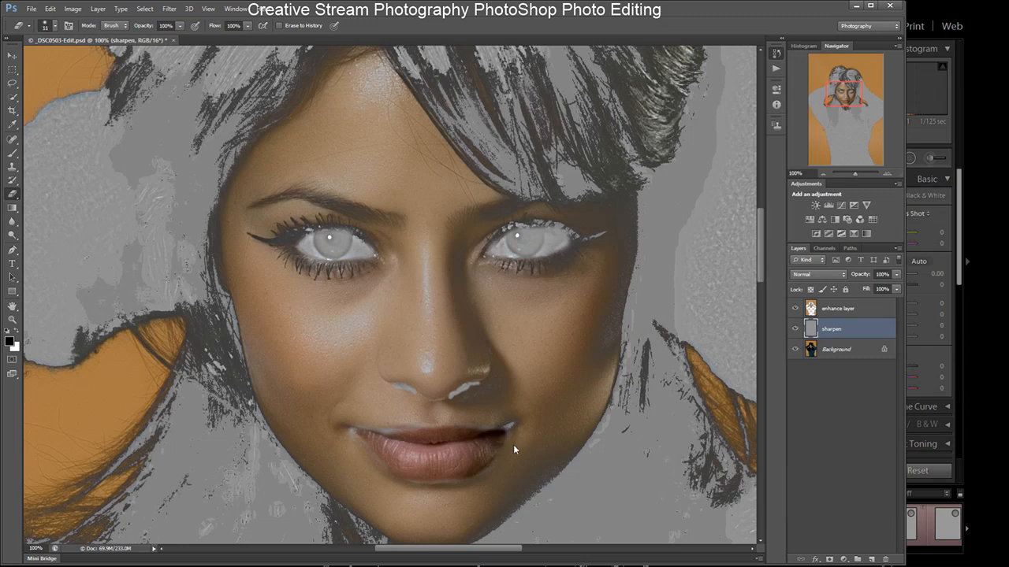
pyautogui.moveTo(516, 431); pyautogui.dragTo(510, 429)
pyautogui.moveTo(512, 433); pyautogui.dragTo(501, 436)
pyautogui.hotkey('ctrl', 'z')
pyautogui.hotkey('ctrl', 'z')
pyautogui.hotkey('ctrl', 'alt', 'z')
pyautogui.moveTo(421, 430); pyautogui.dragTo(456, 430)
# - Hide the enhance and Background layers and erase the leftover spot at the lips' right corner on the sharpen layer
pyautogui.click(797, 310)
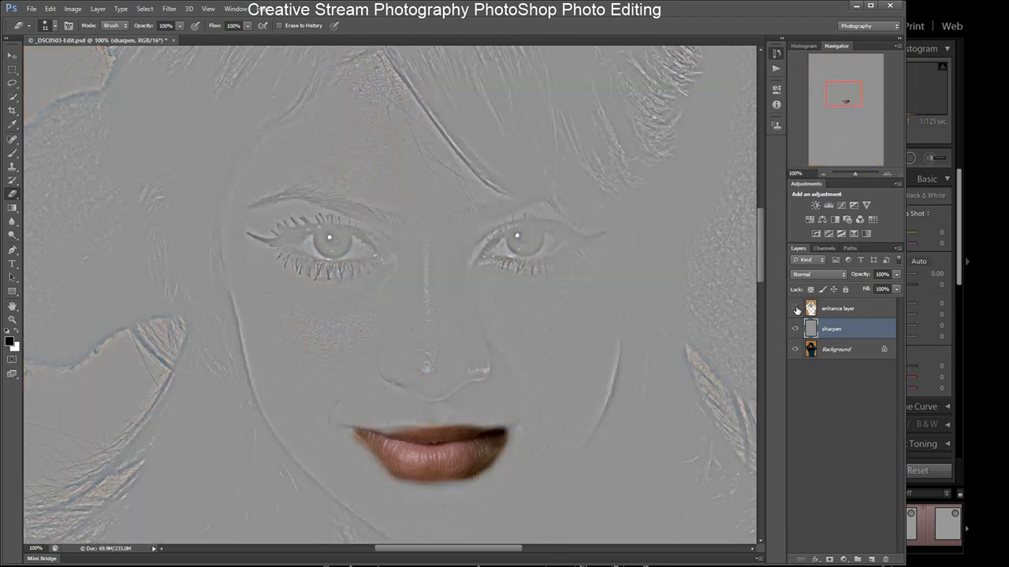
pyautogui.click(794, 352)
pyautogui.click(794, 353)
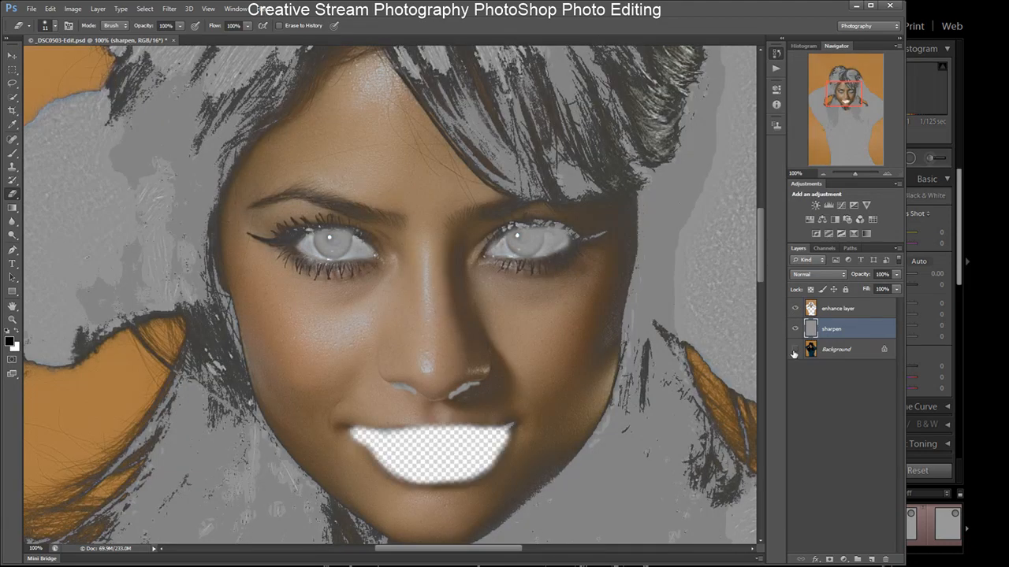
pyautogui.click(797, 309)
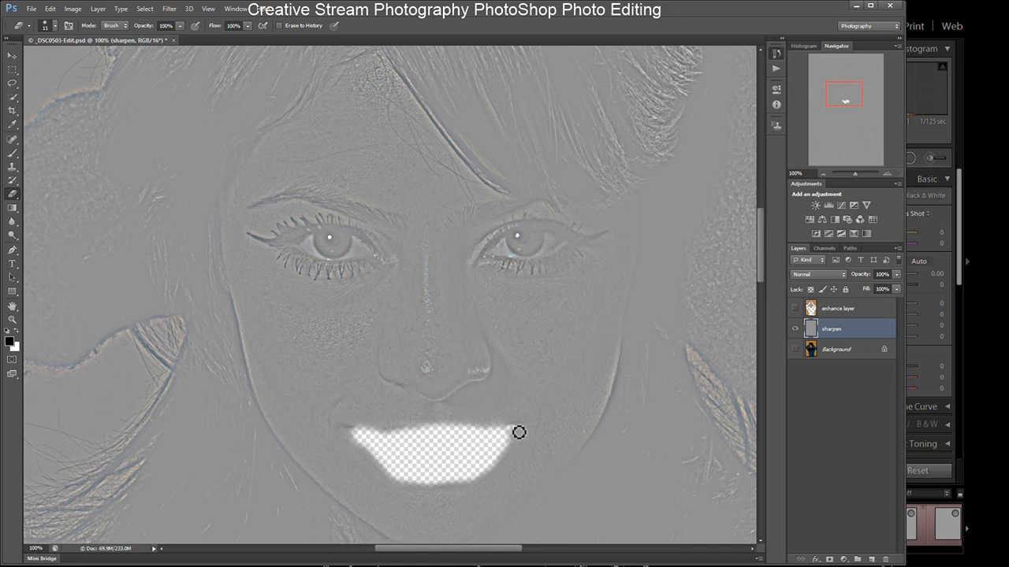
pyautogui.click(517, 430)
# - Show the Background and enhance layers again and set the sharpen layer's blend mode to Overlay
pyautogui.click(796, 349)
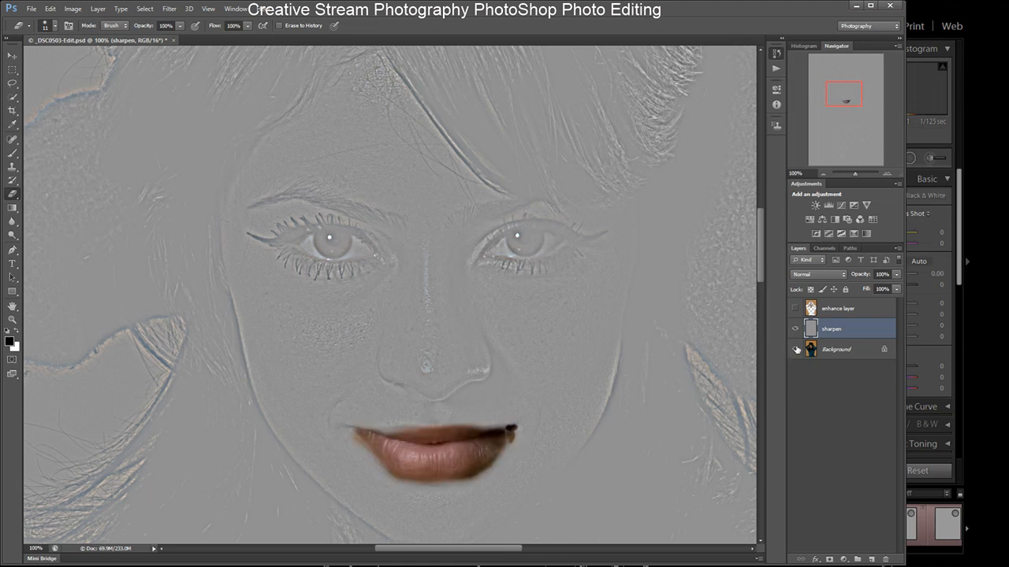
pyautogui.click(795, 308)
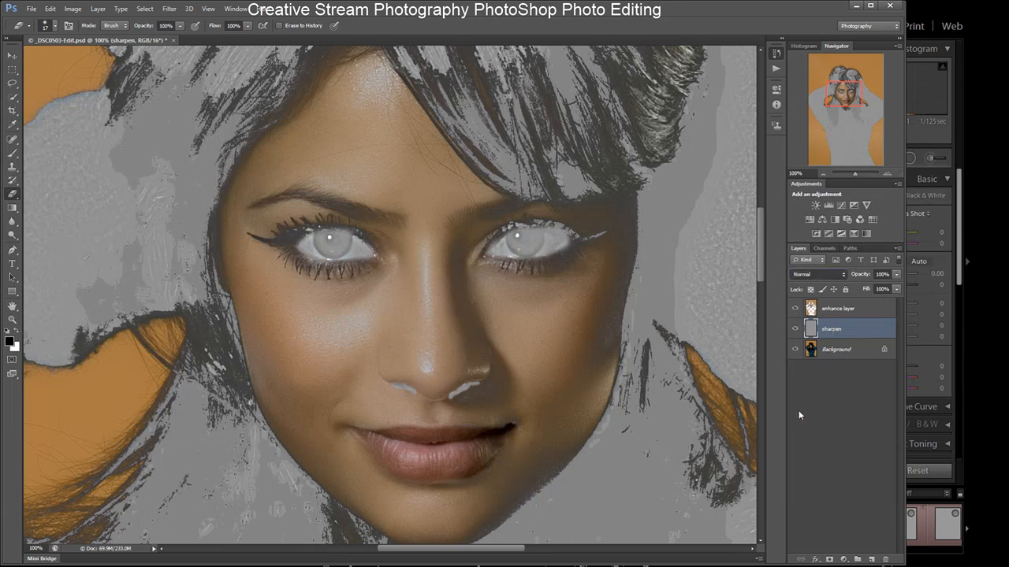
pyautogui.hotkey('shift', 'alt', 'o')
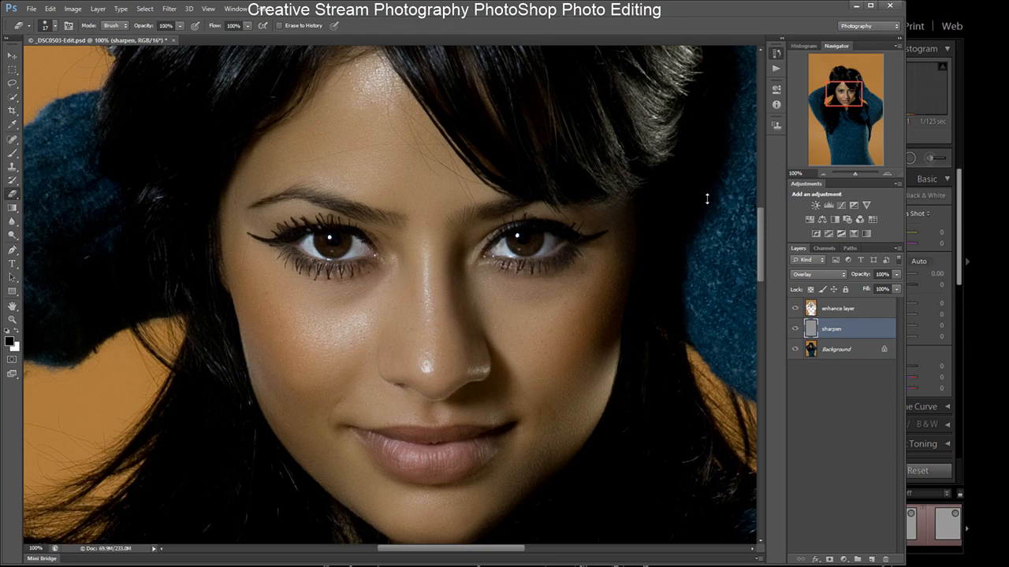
# - Zoom out to 25% and hide the sharpen and Background layers to inspect the enhance layer over the whole image
pyautogui.click(824, 174)
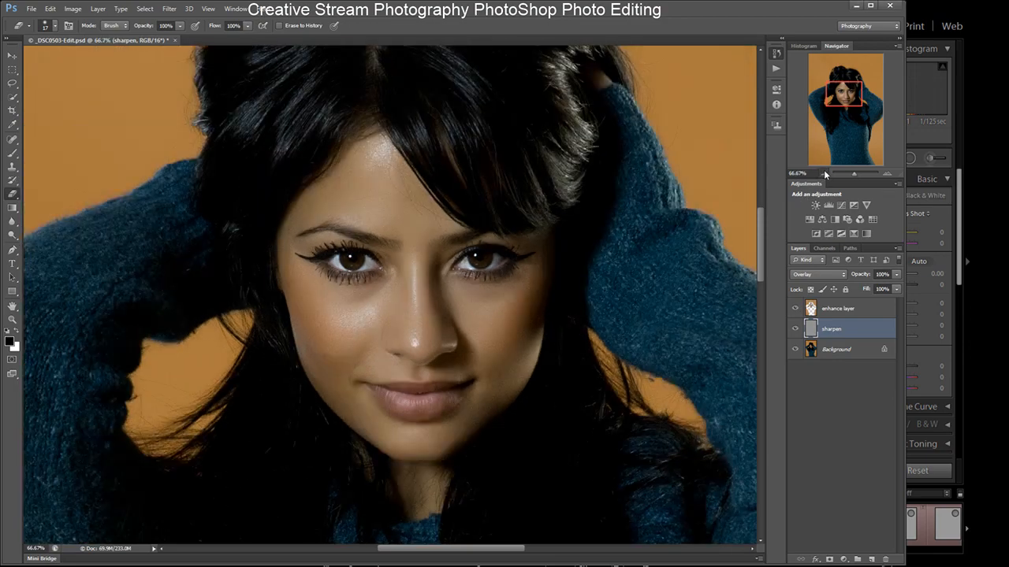
pyautogui.click(824, 173)
pyautogui.click(824, 173)
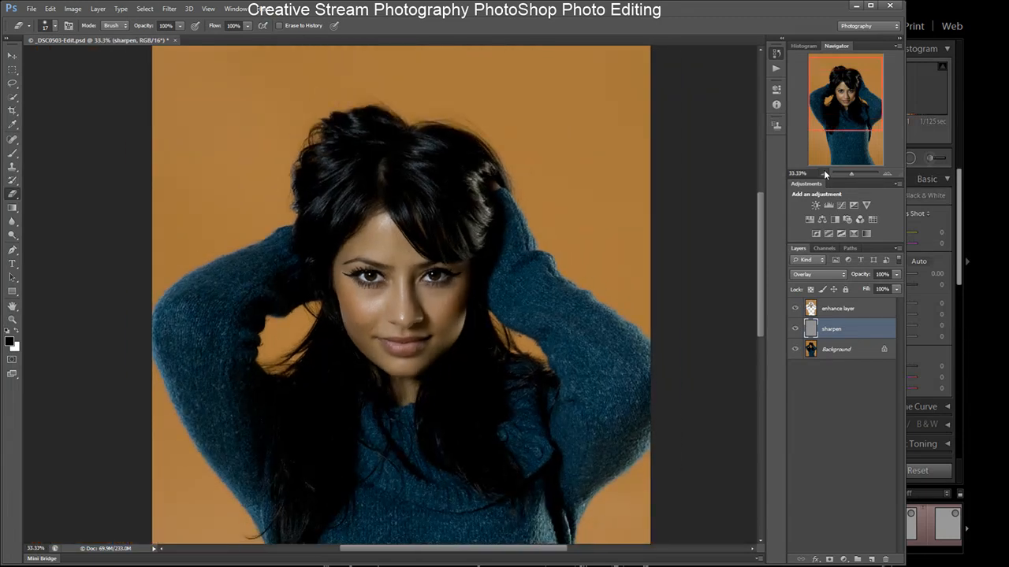
pyautogui.click(824, 173)
pyautogui.moveTo(765, 249); pyautogui.dragTo(766, 275)
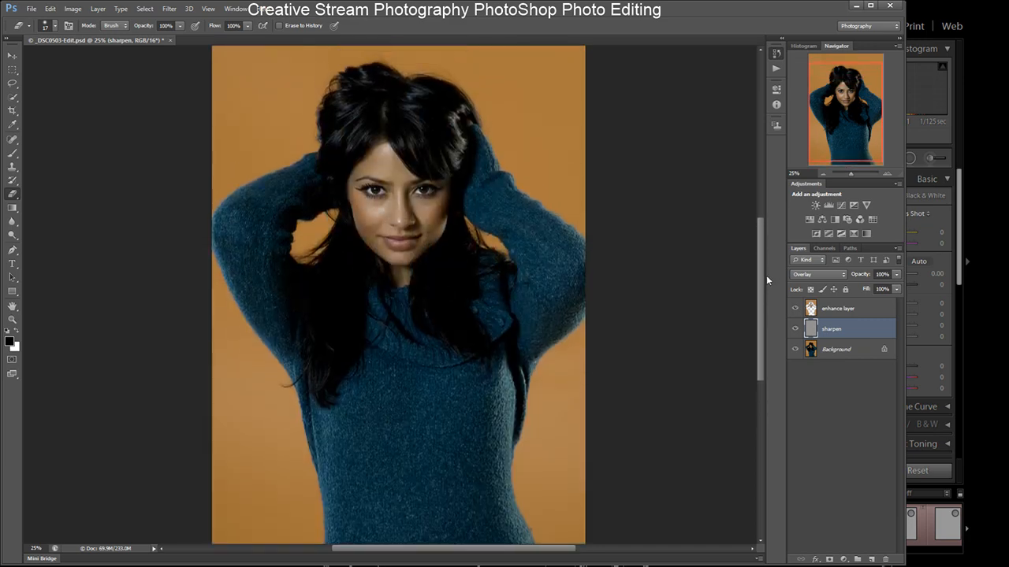
pyautogui.click(795, 329)
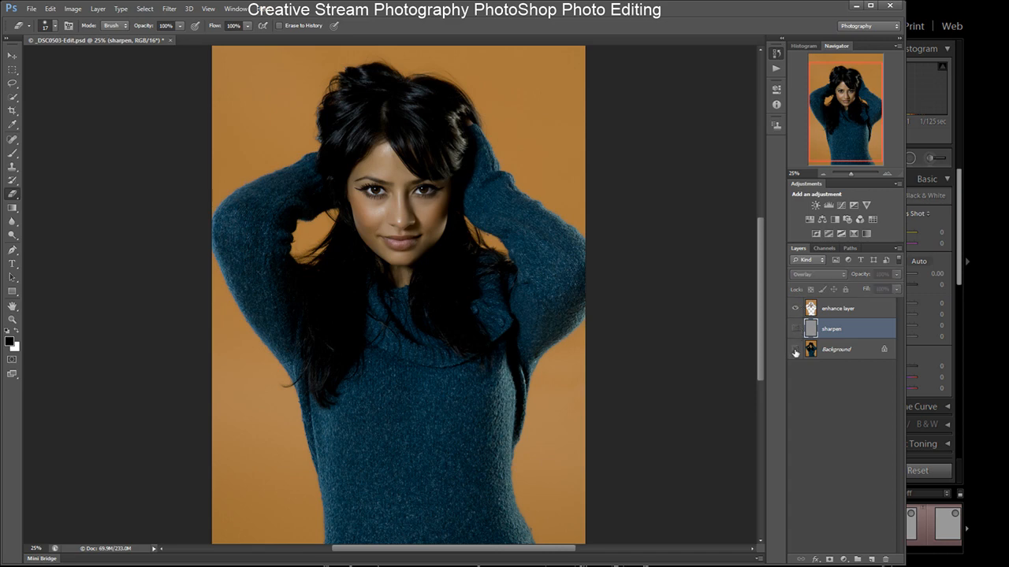
pyautogui.click(795, 350)
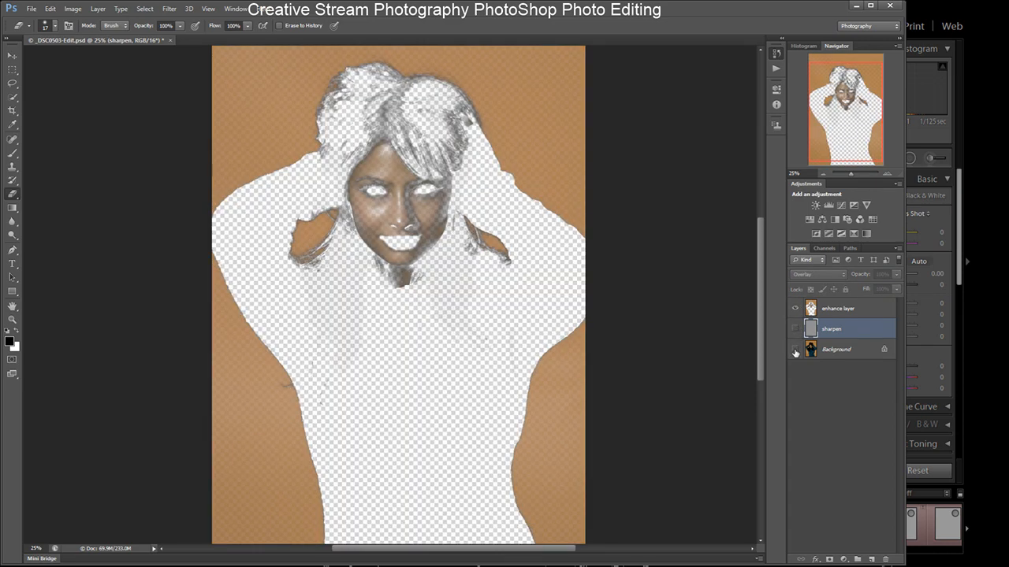
pyautogui.click(796, 308)
pyautogui.click(796, 309)
# - Select the enhance layer, show all layers again, and toggle the enhance and sharpen layers to compare the full retouch
pyautogui.click(831, 310)
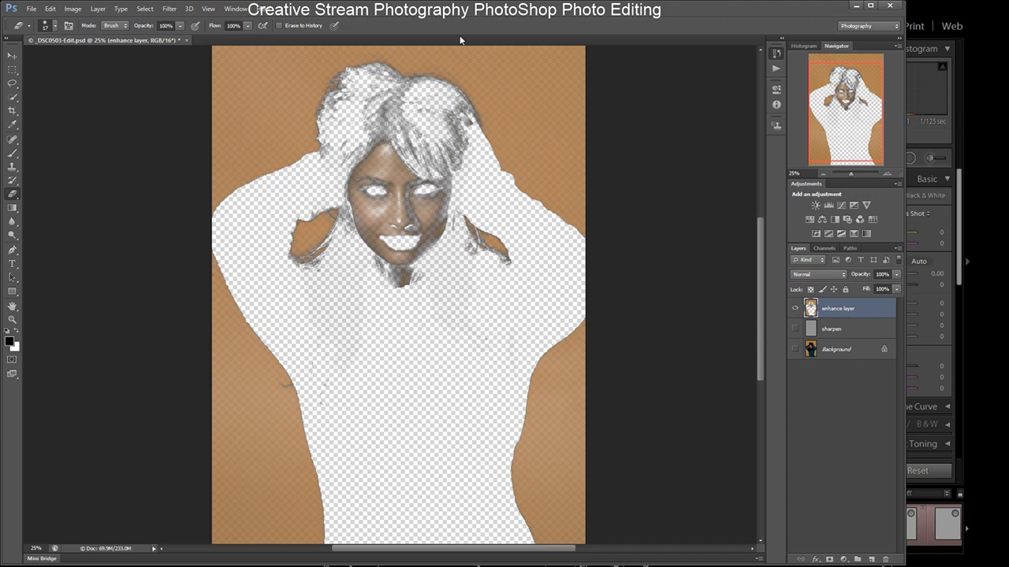
pyautogui.click(796, 329)
pyautogui.click(795, 349)
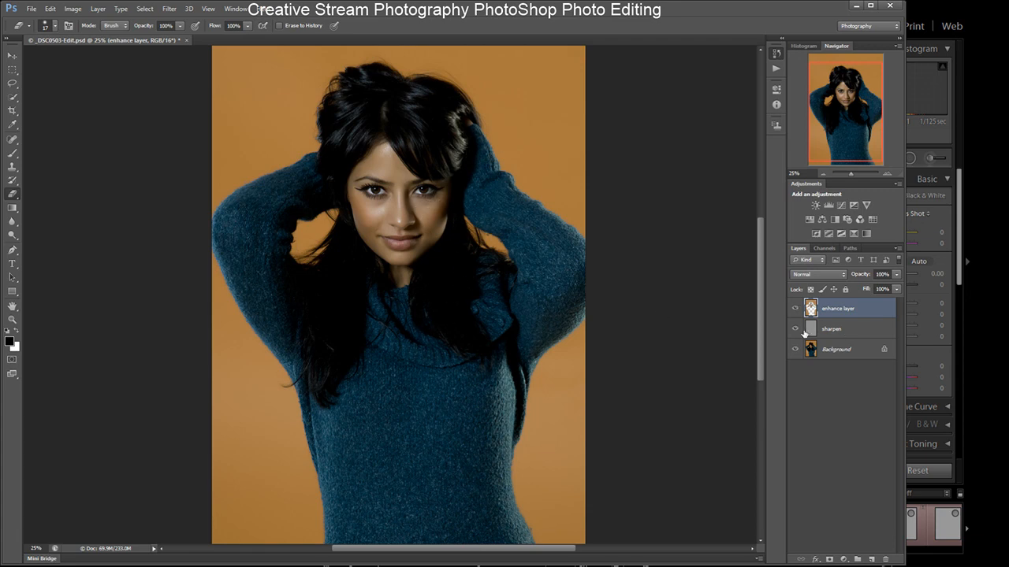
pyautogui.click(794, 308)
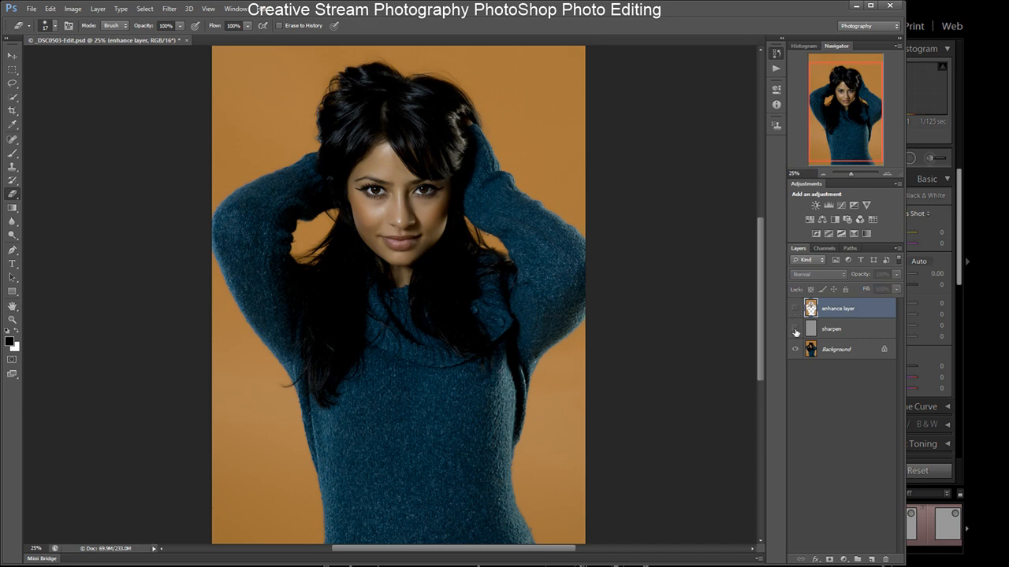
pyautogui.click(795, 332)
pyautogui.click(794, 309)
pyautogui.click(794, 310)
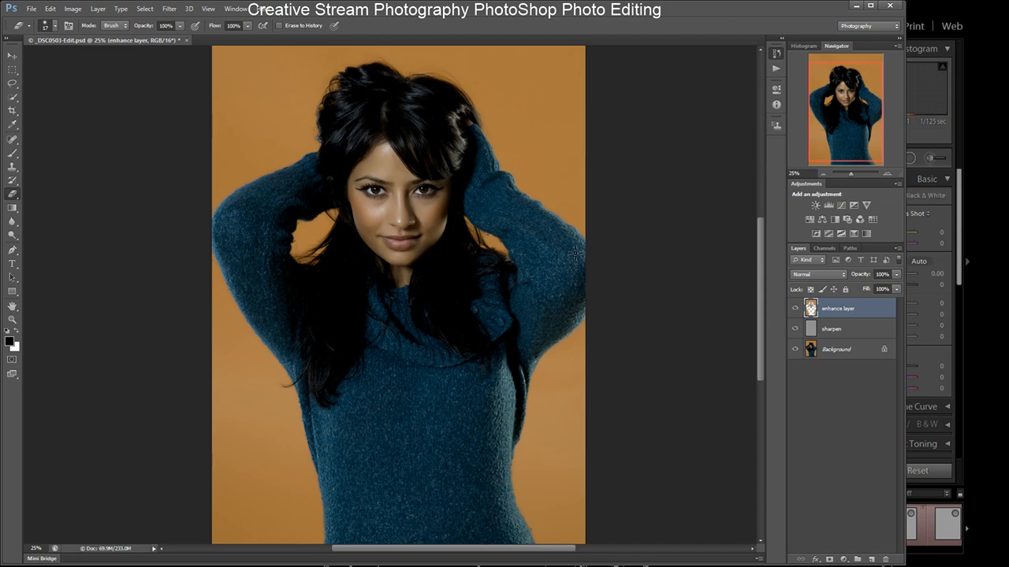
# - Zoom in to 100% on the face and toggle the enhance and sharpen layers to compare before and after
pyautogui.click(889, 172)
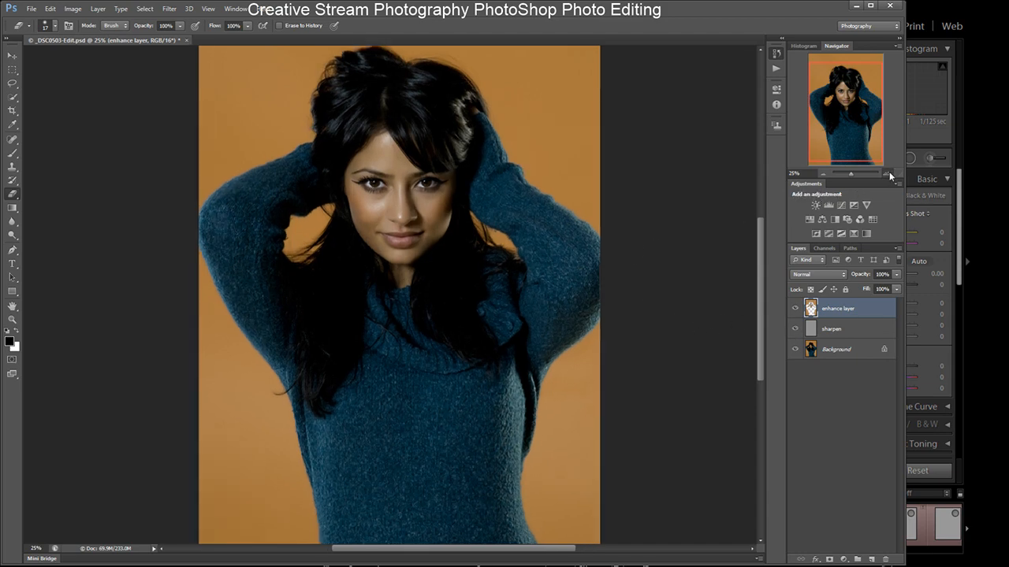
pyautogui.click(889, 171)
pyautogui.moveTo(762, 250); pyautogui.dragTo(769, 214)
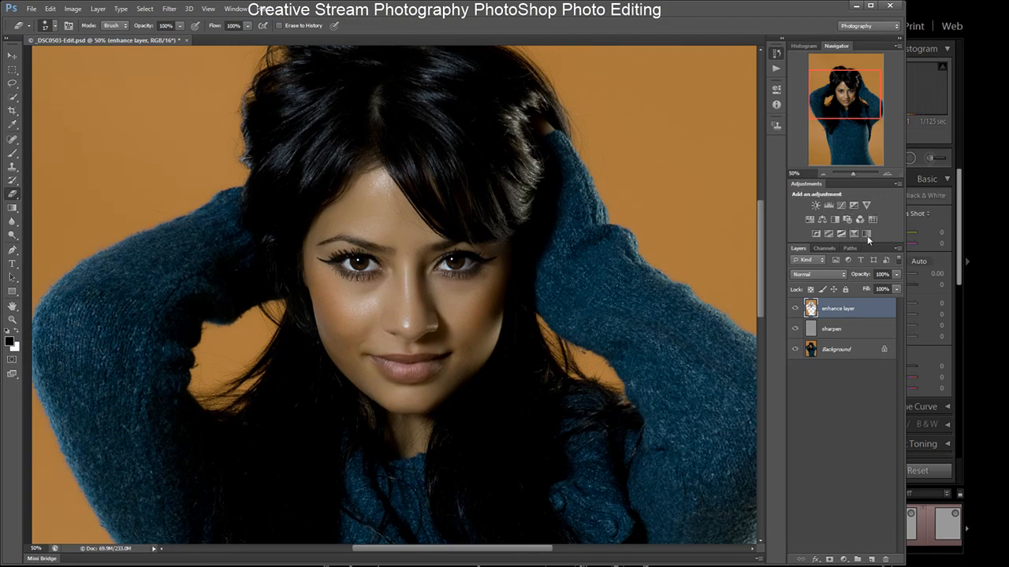
pyautogui.click(889, 171)
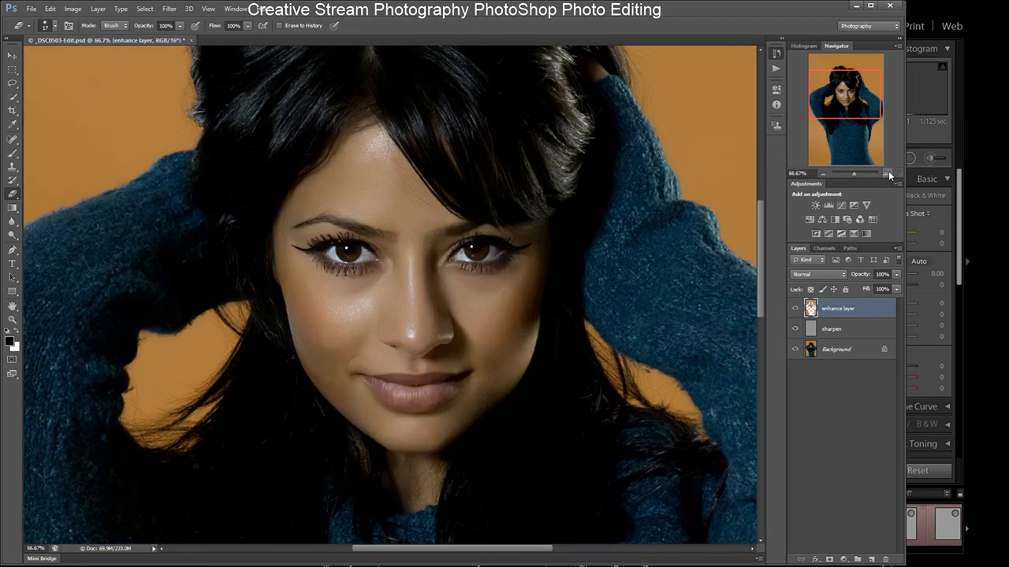
pyautogui.click(889, 171)
pyautogui.moveTo(760, 255); pyautogui.dragTo(762, 248)
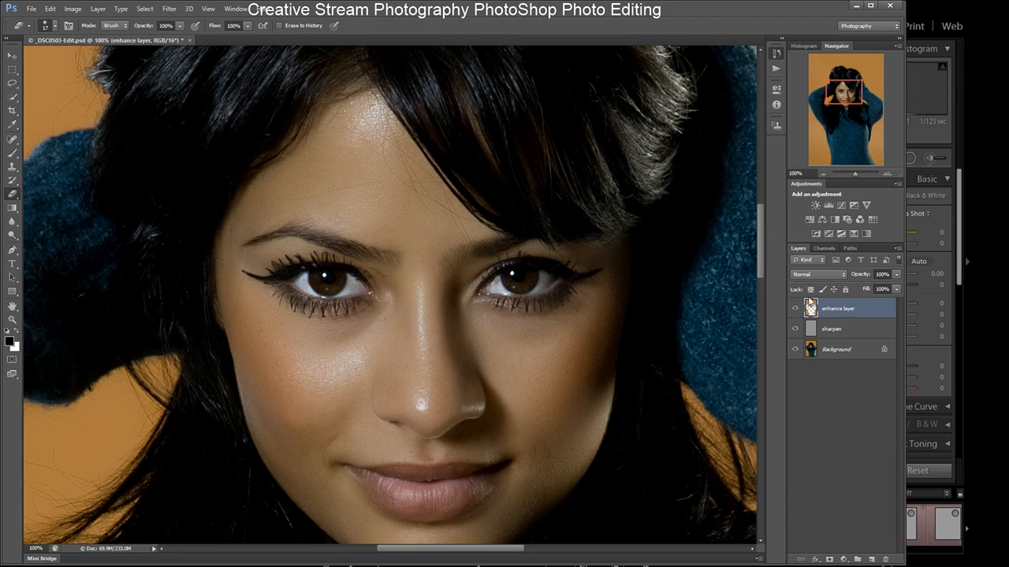
pyautogui.click(795, 309)
pyautogui.click(795, 329)
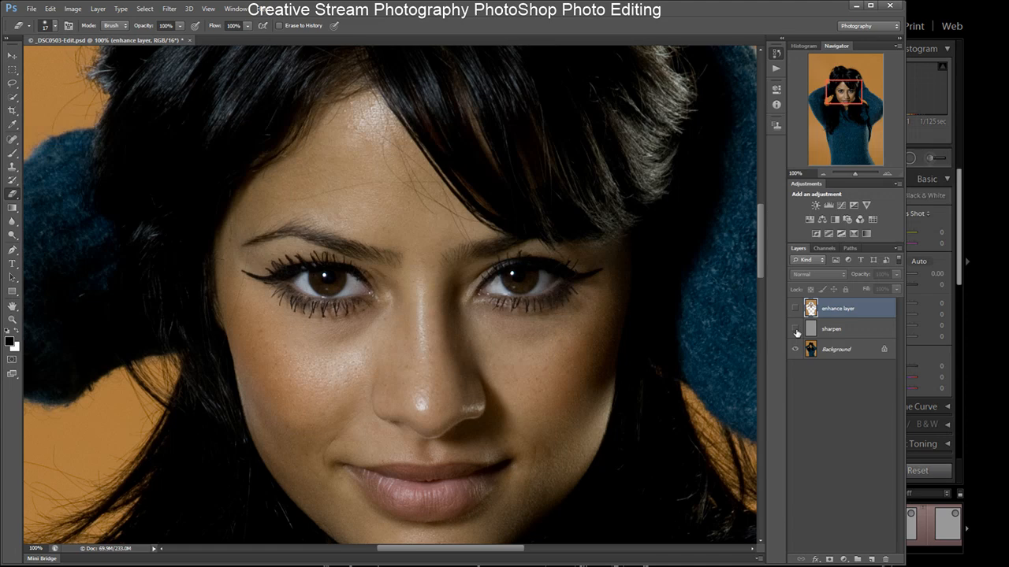
pyautogui.click(796, 330)
pyautogui.click(795, 309)
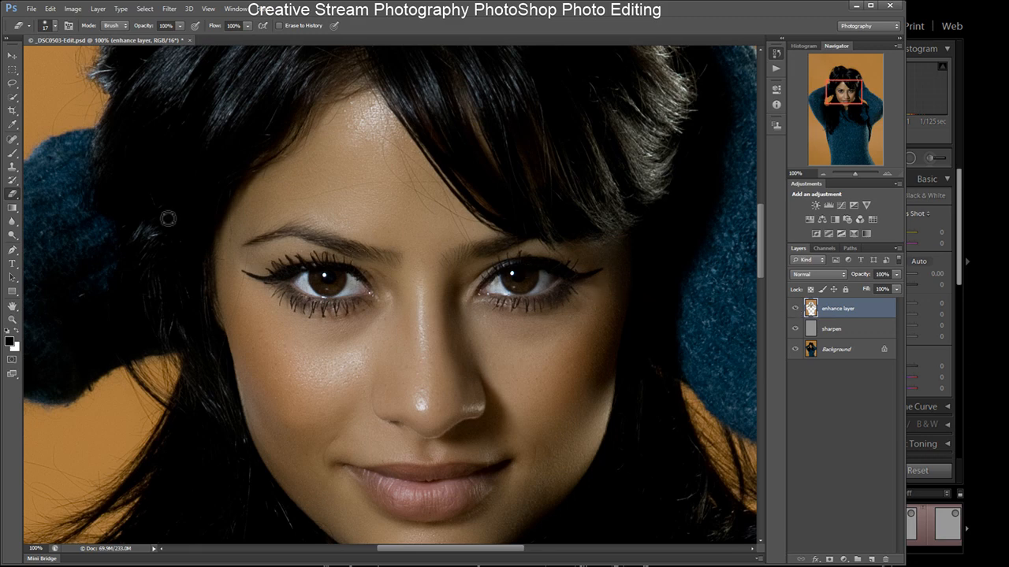
# - Close the _DSC0503-Edit.psd document and save the changes
pyautogui.click(190, 40)
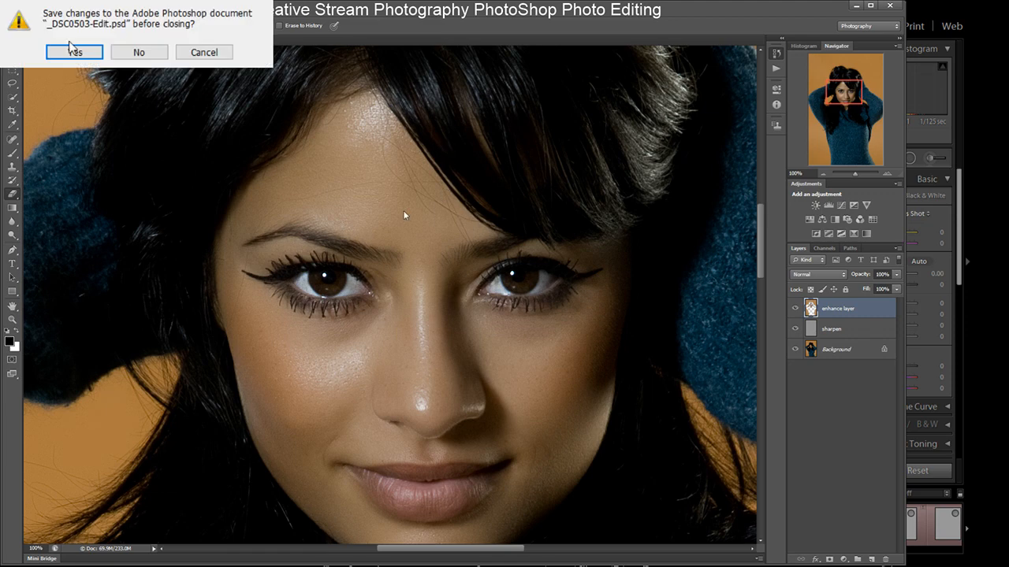
pyautogui.click(74, 53)
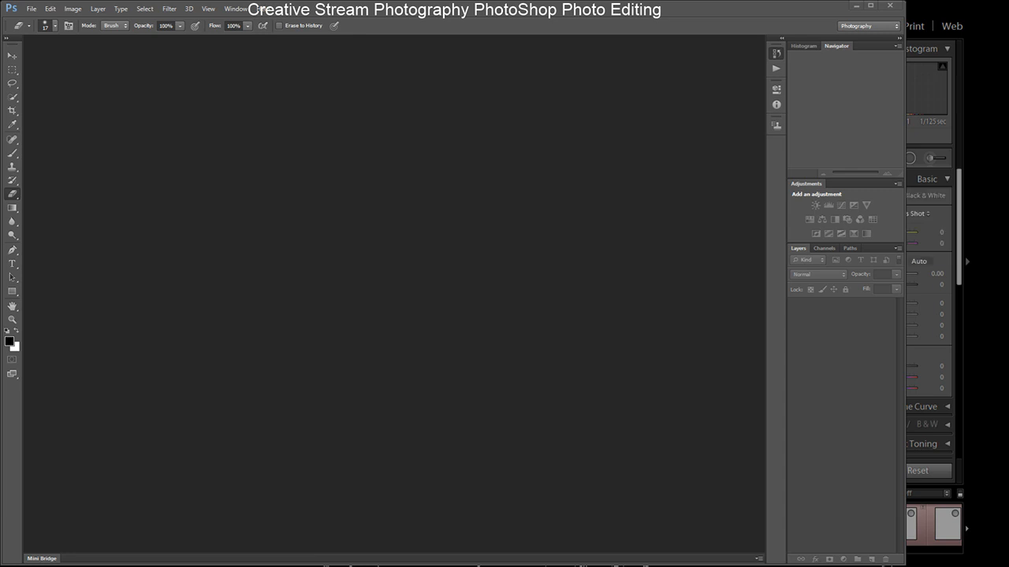
# - Switch to Lightroom, paste the copied develop settings onto the _DSC0503 original, and give it a green colour label
pyautogui.hotkey('alt', 'Tab')
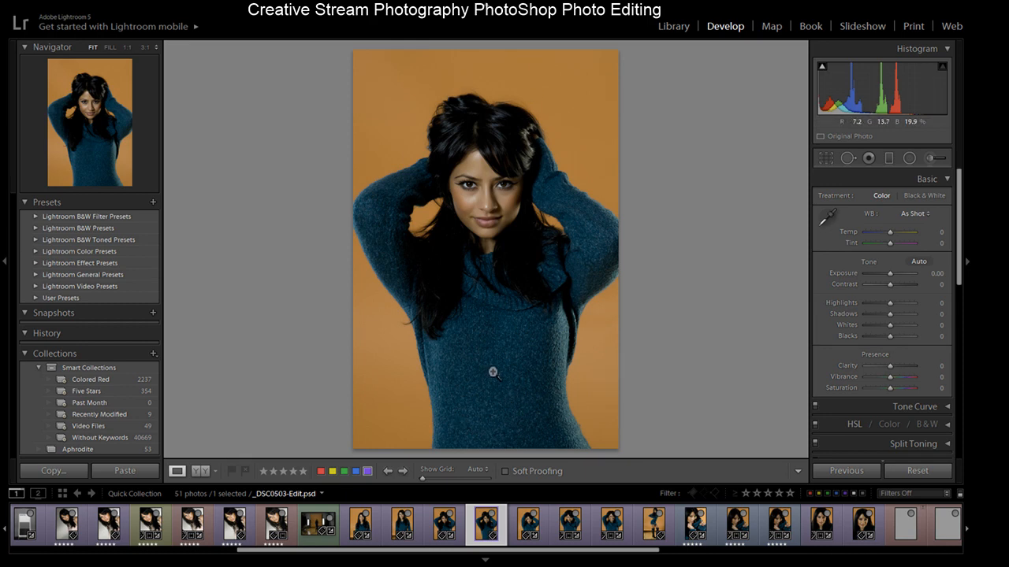
pyautogui.click(444, 523)
pyautogui.hotkey('ctrl', 'shift', 'v')
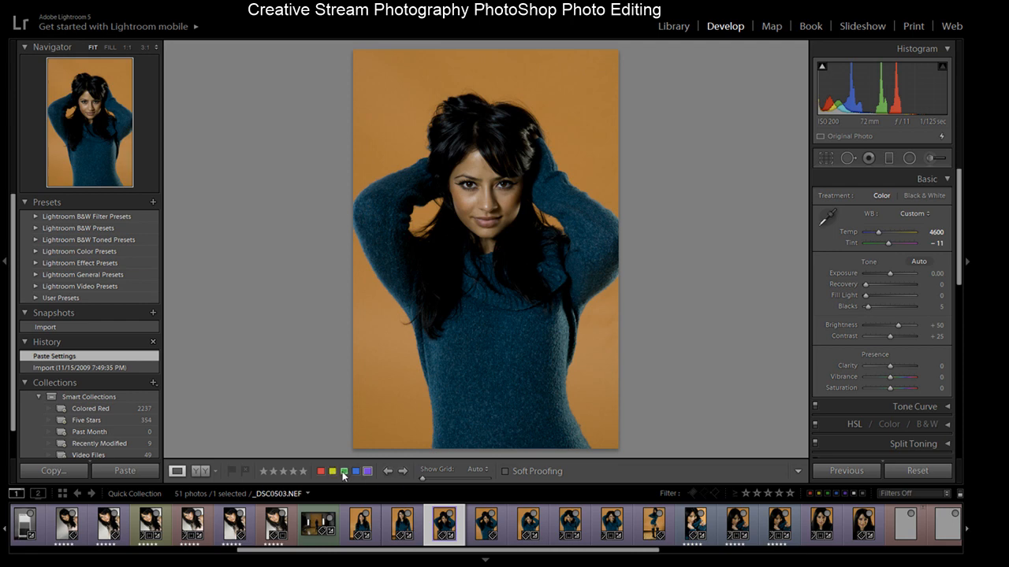
pyautogui.click(343, 472)
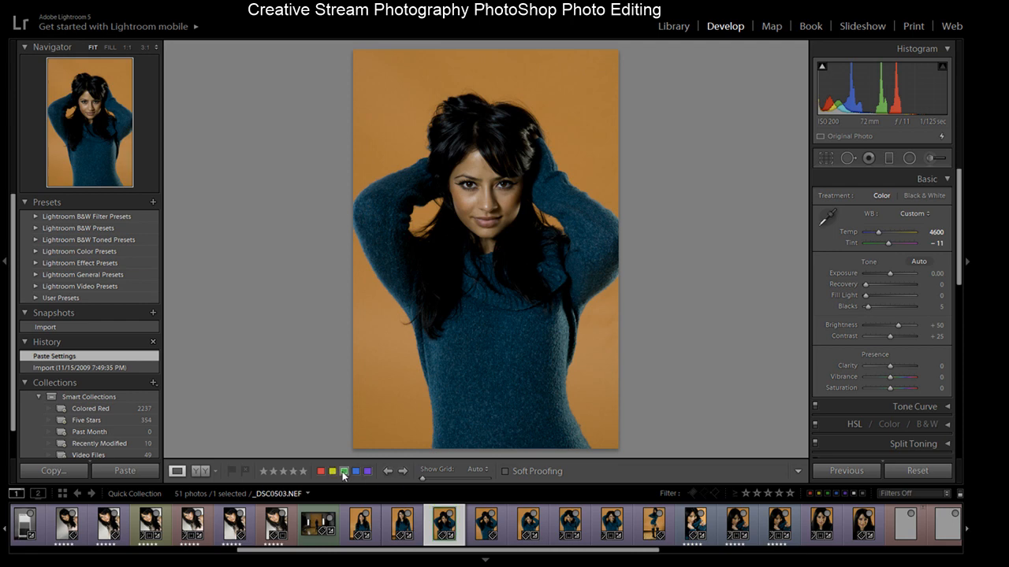
# - Browse through the neighbouring photos in the filmstrip
pyautogui.click(490, 526)
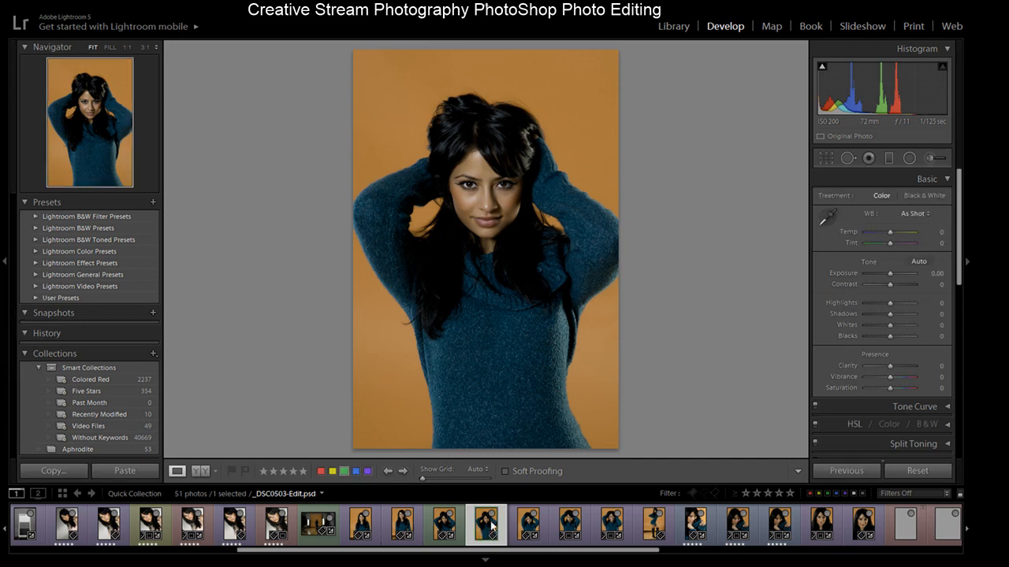
pyautogui.click(527, 527)
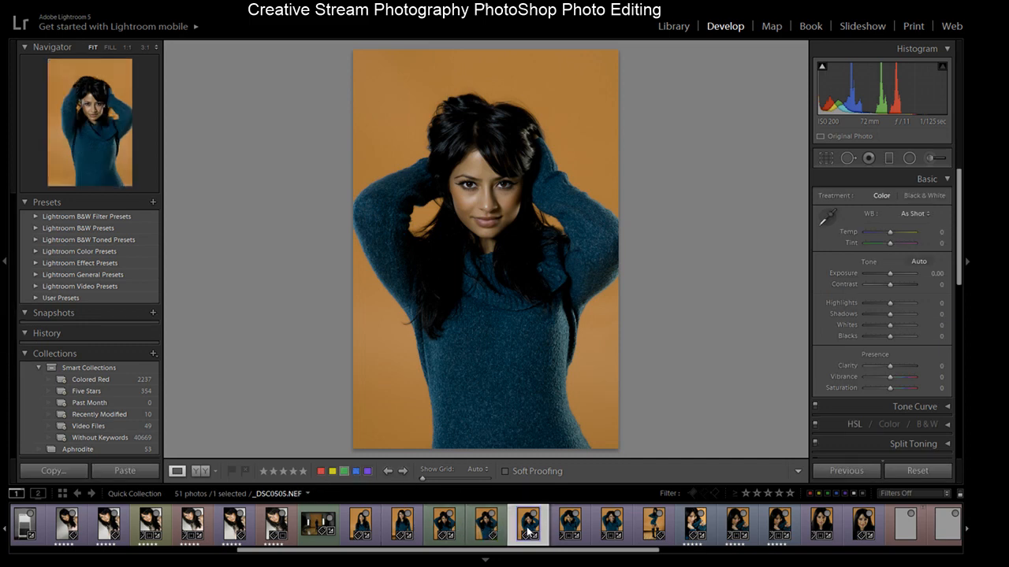
pyautogui.click(571, 526)
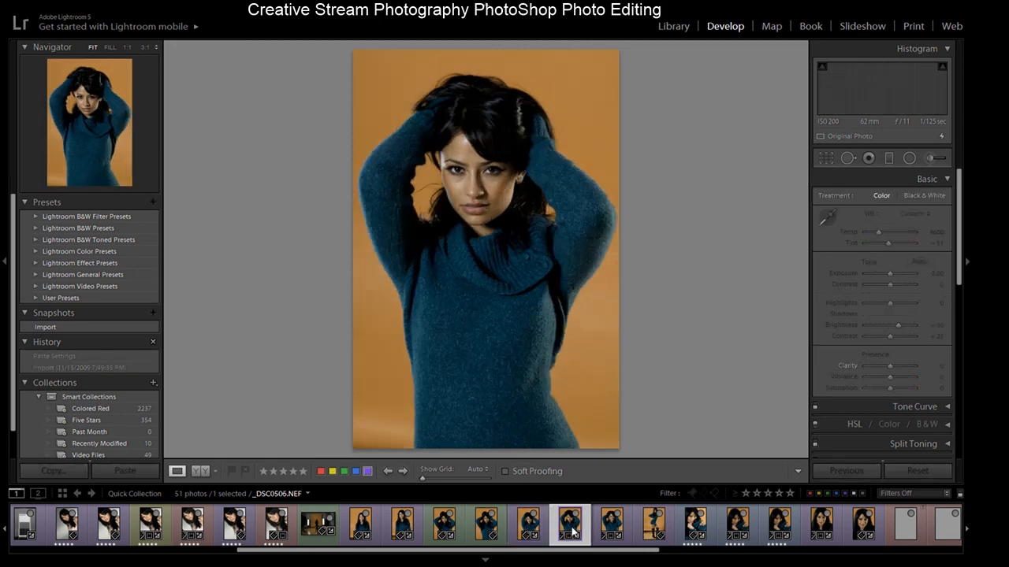
# - Compare the retouched _DSC0503-Edit.psd with the original _DSC0503 by switching between them in the filmstrip
pyautogui.click(487, 526)
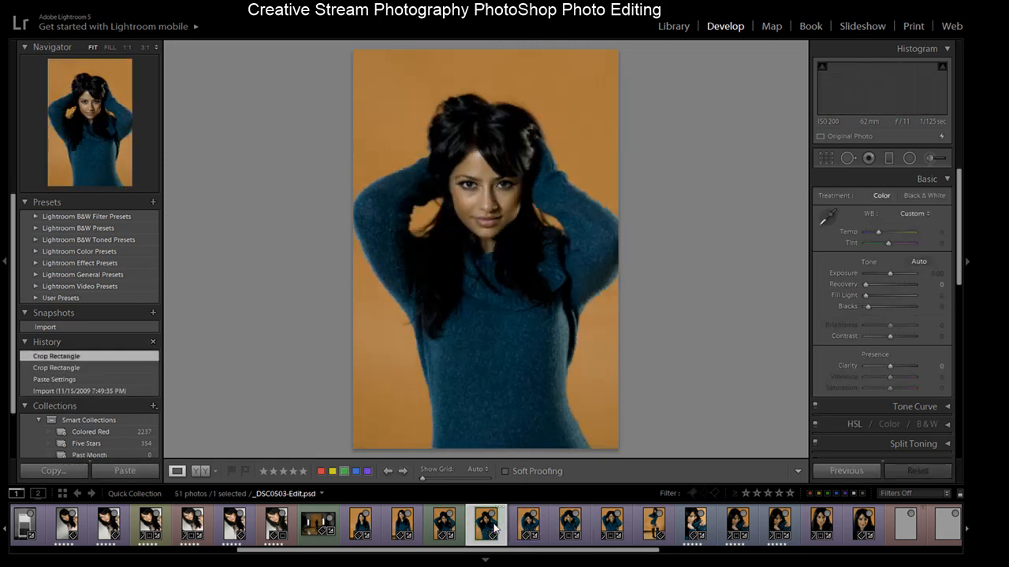
pyautogui.click(443, 525)
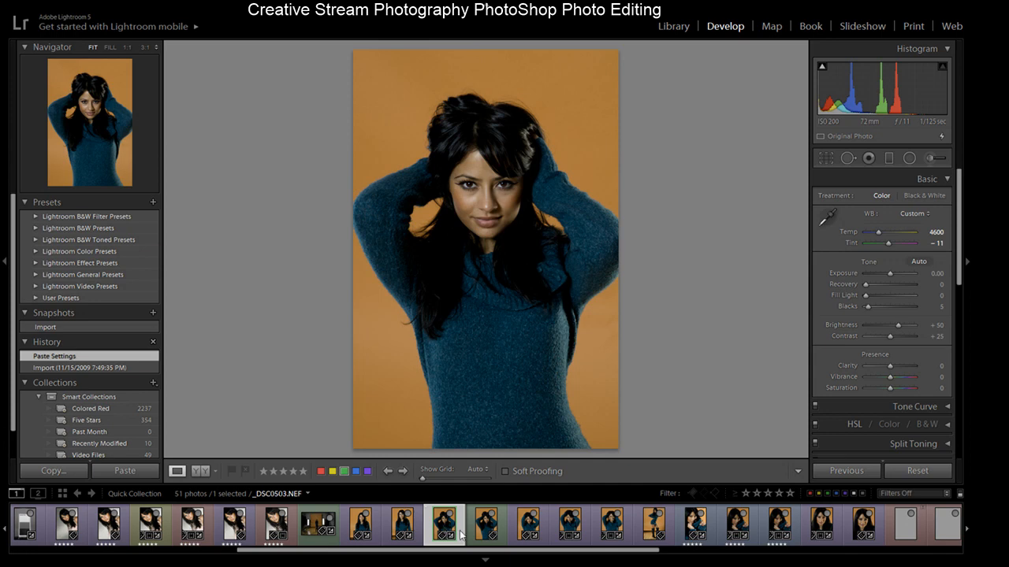
pyautogui.click(488, 533)
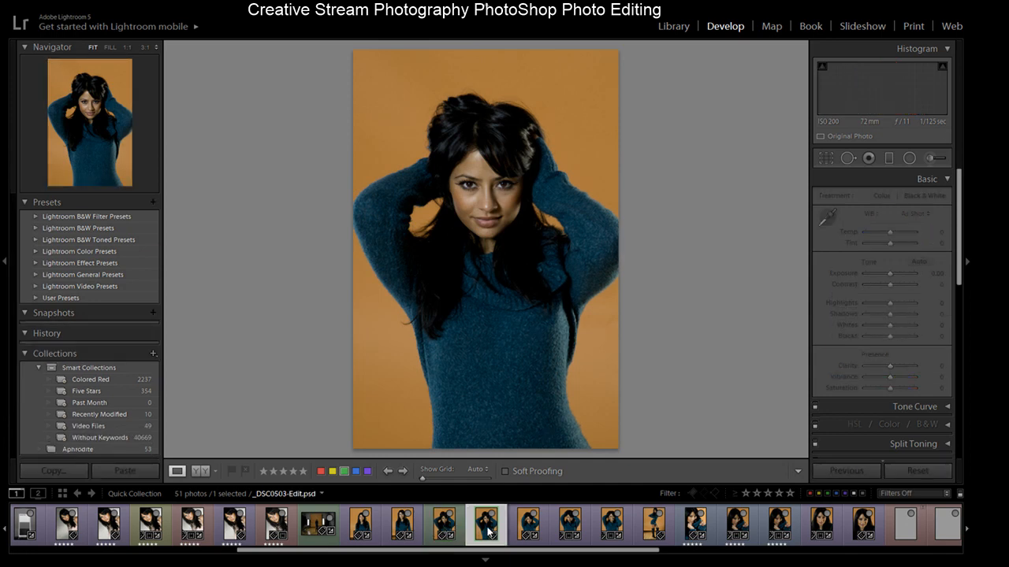
pyautogui.click(445, 532)
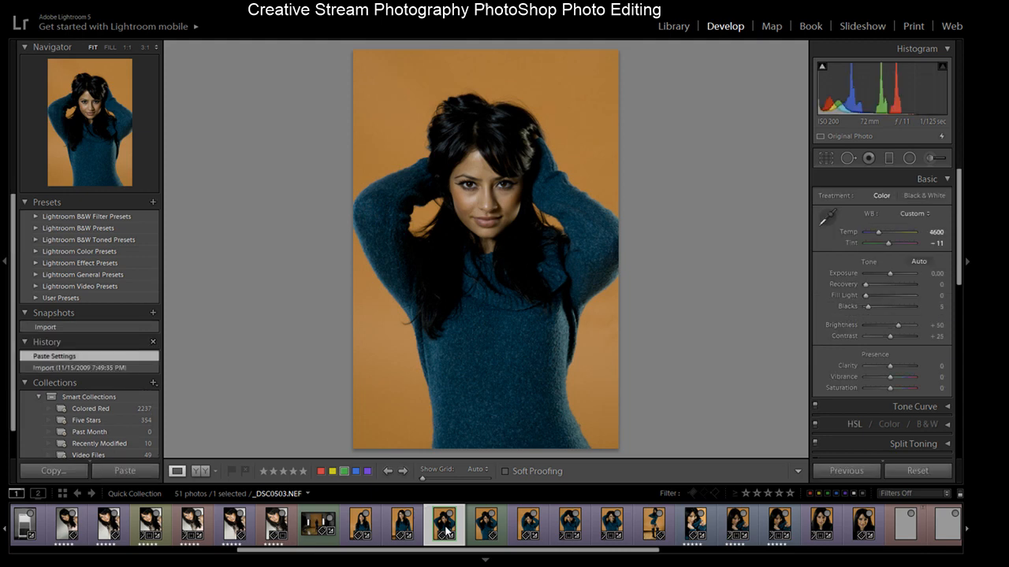
pyautogui.click(484, 532)
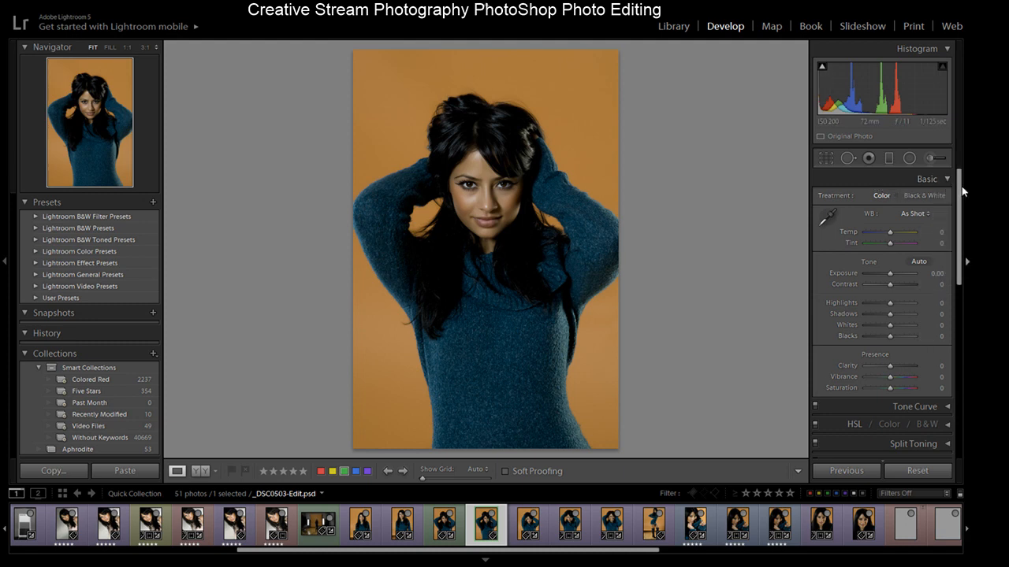
# - Open Crop & Straighten on _DSC0503-Edit.psd and crop it to a tighter frame around the head and shoulders
pyautogui.scroll(-1, 961, 186)
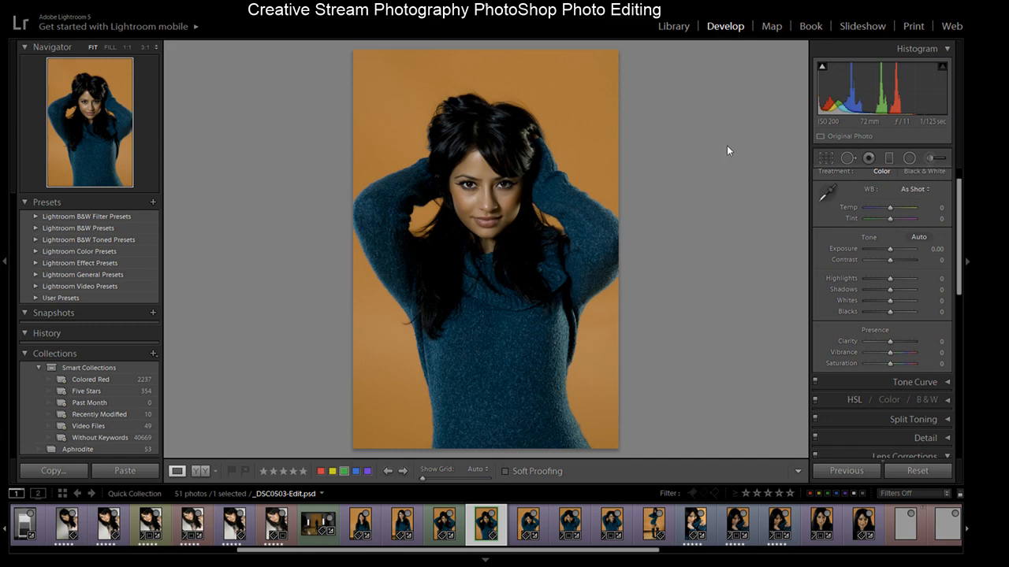
pyautogui.click(825, 158)
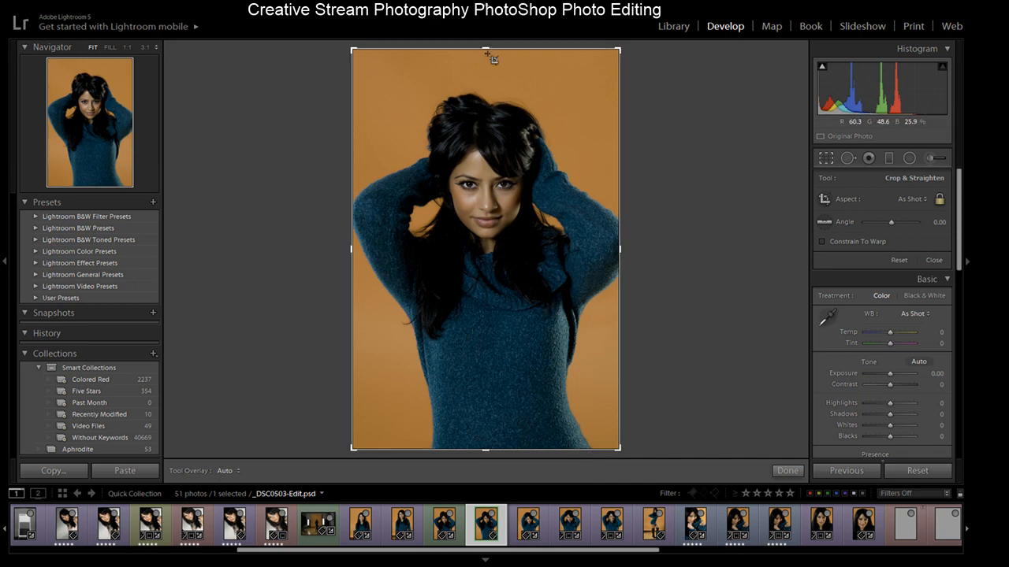
pyautogui.moveTo(487, 53); pyautogui.dragTo(486, 69)
pyautogui.moveTo(492, 432); pyautogui.dragTo(486, 367)
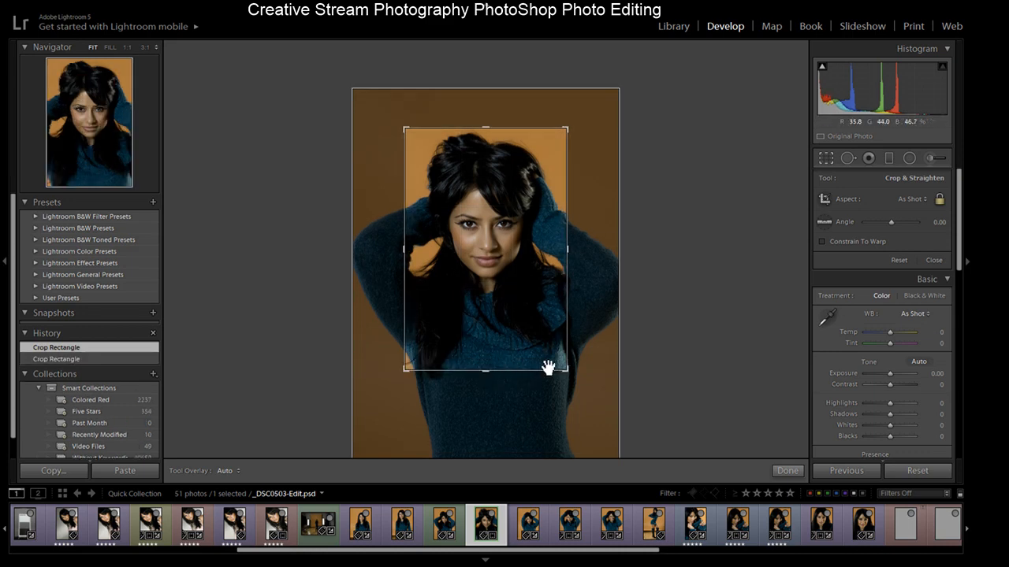
pyautogui.moveTo(492, 317)
pyautogui.mouseDown()
pyautogui.moveTo(552, 323)
pyautogui.moveTo(484, 324)
pyautogui.mouseUp()
pyautogui.moveTo(568, 372); pyautogui.dragTo(616, 348)
pyautogui.moveTo(383, 249); pyautogui.dragTo(332, 253)
pyautogui.moveTo(468, 274); pyautogui.dragTo(466, 265)
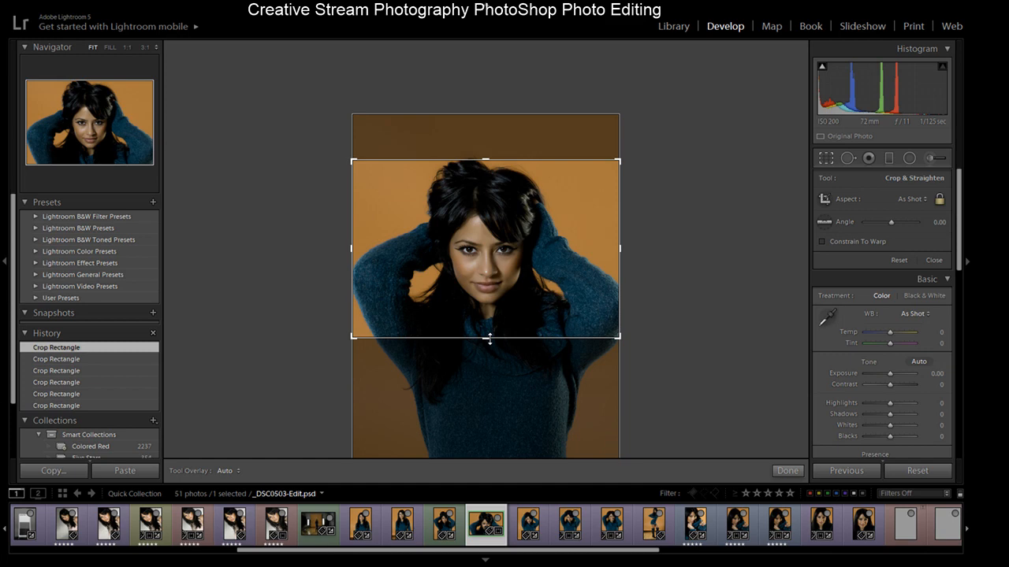
pyautogui.moveTo(491, 311); pyautogui.dragTo(495, 320)
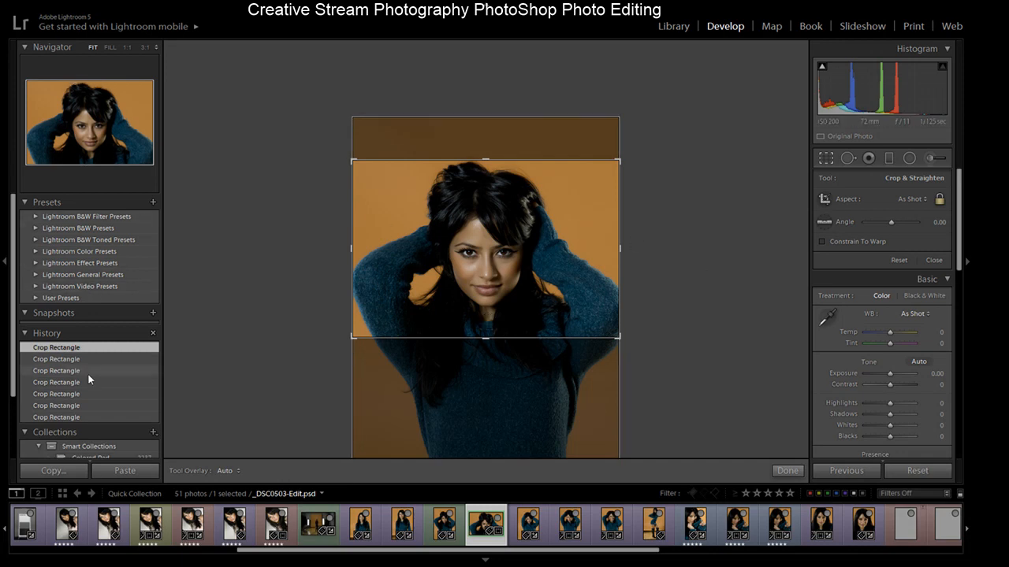
# - Step through the crop states in the History panel to compare the crops
pyautogui.scroll(-2, 11, 379)
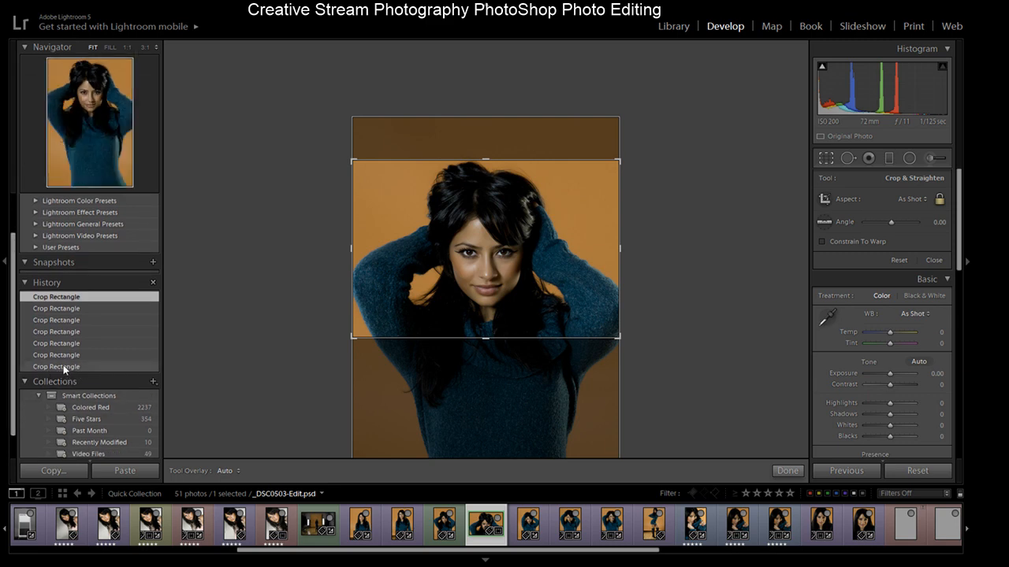
pyautogui.click(63, 367)
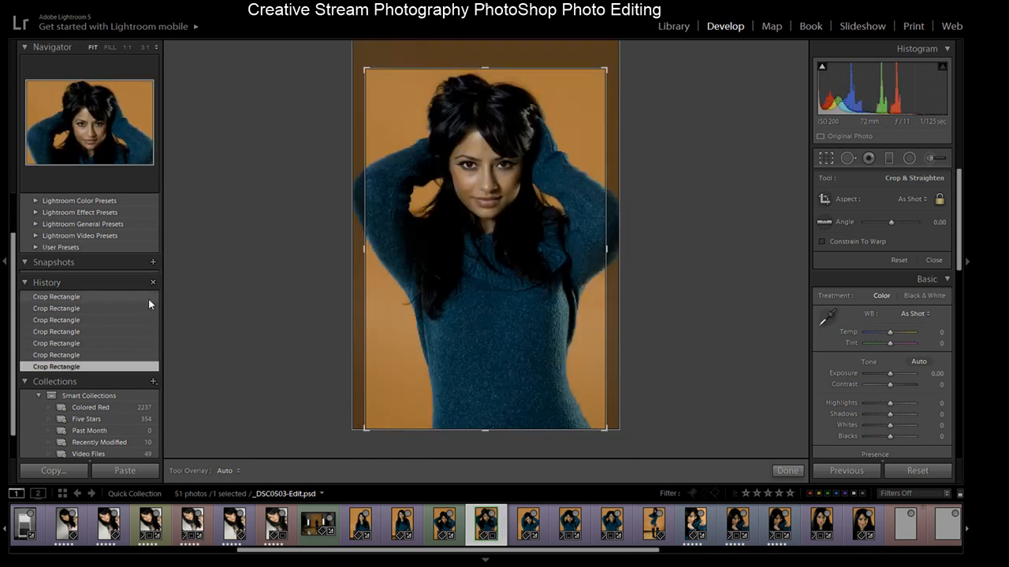
pyautogui.click(85, 297)
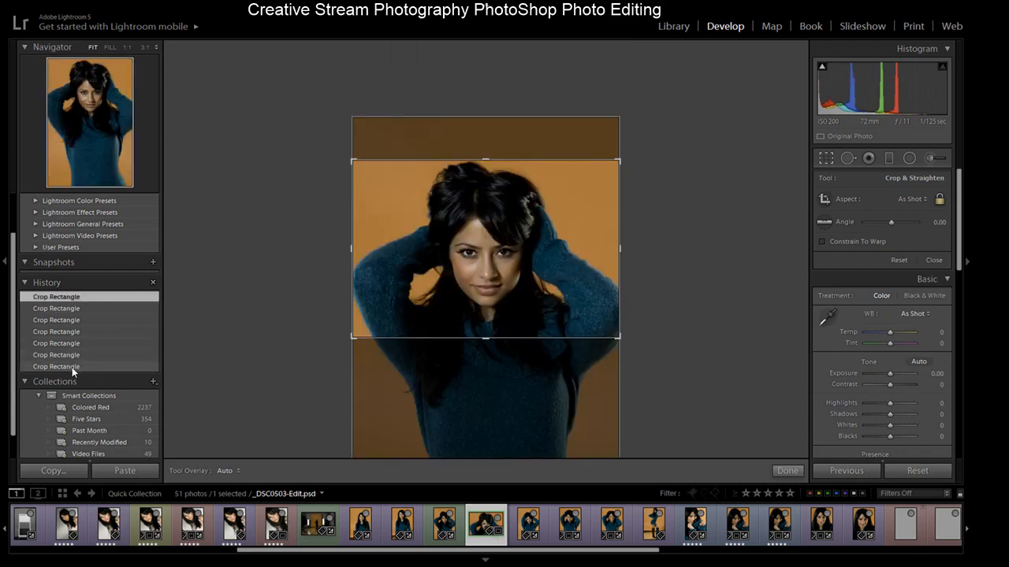
pyautogui.click(71, 368)
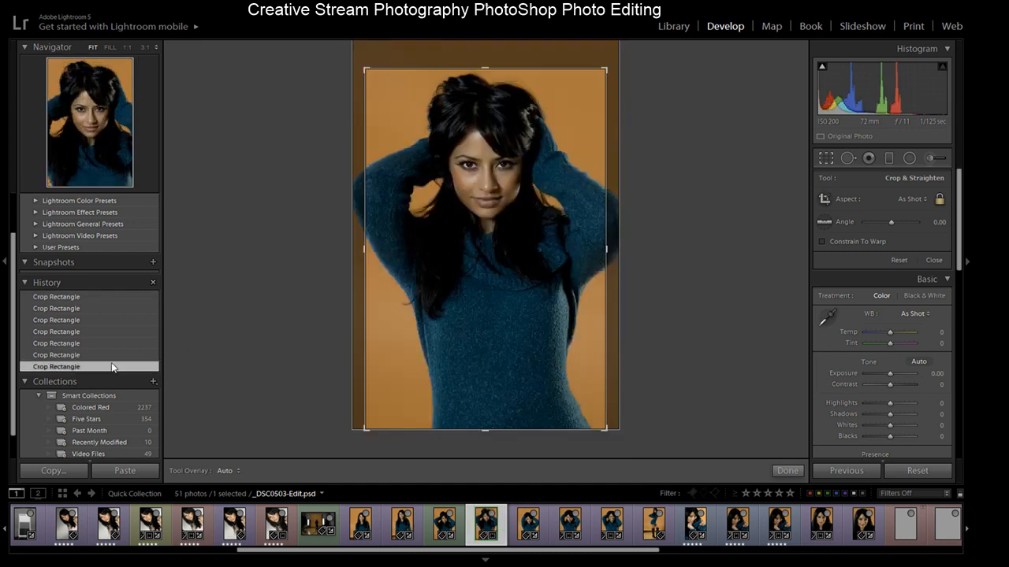
# - Toggle the crop frame's orientation and undo the crop changes
pyautogui.press('x')
pyautogui.press('x')
pyautogui.press('x')
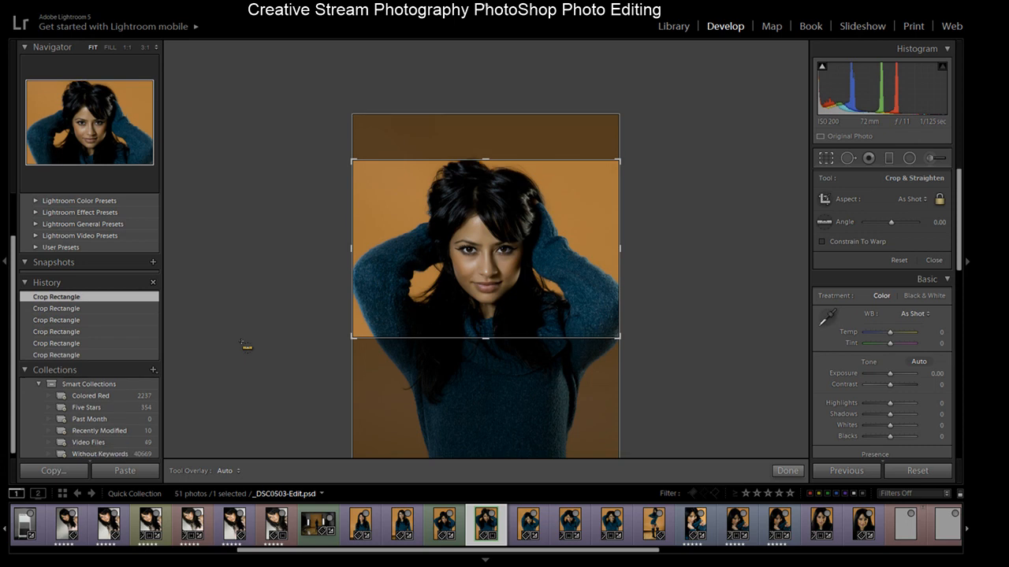
pyautogui.press('x')
pyautogui.hotkey('ctrl', 'z')
pyautogui.hotkey('ctrl', 'z')
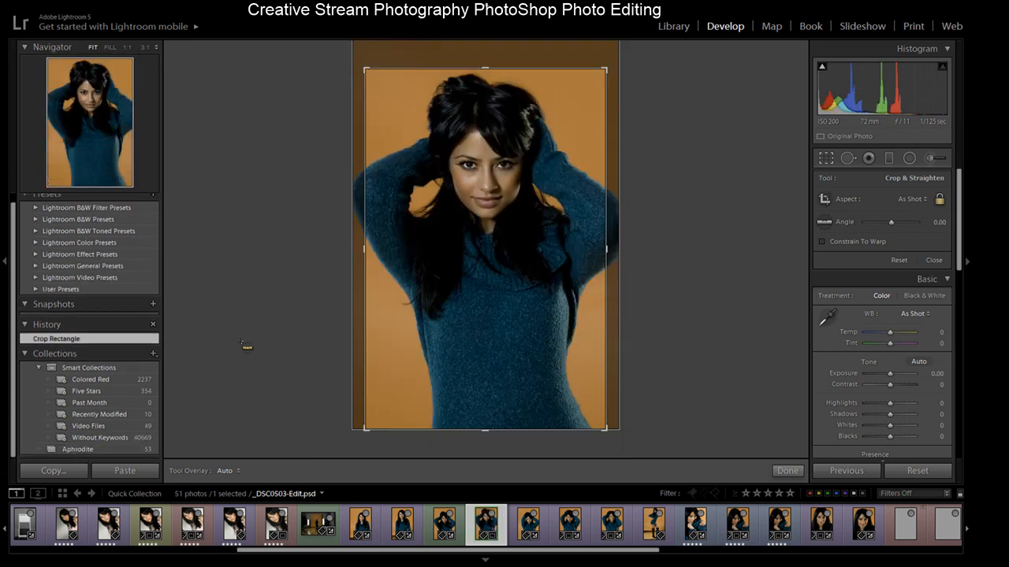
pyautogui.hotkey('ctrl', 'z')
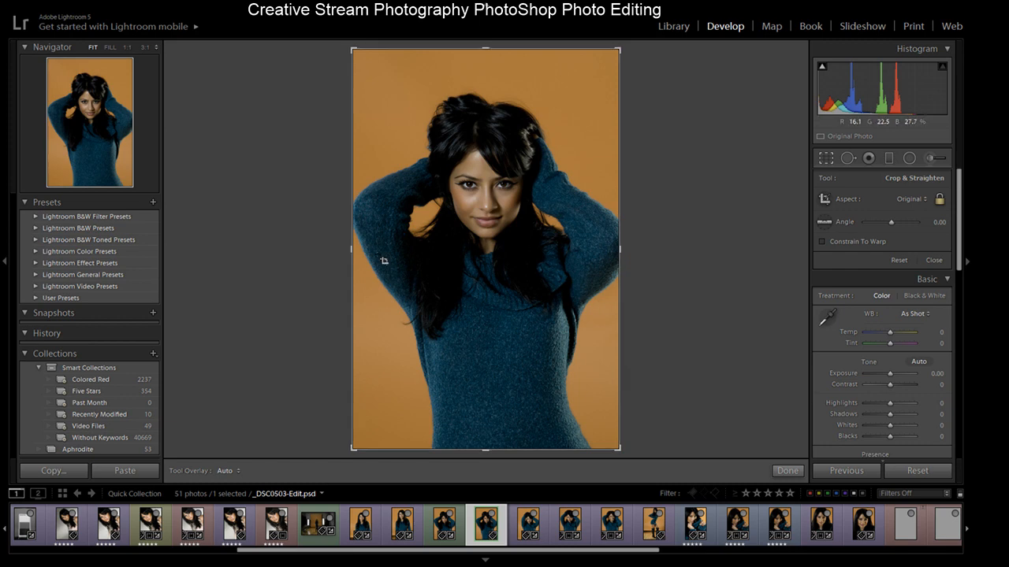
# - Try a tighter portrait crop around the upper body and undo it
pyautogui.moveTo(485, 452); pyautogui.dragTo(494, 414)
pyautogui.moveTo(475, 331); pyautogui.dragTo(470, 301)
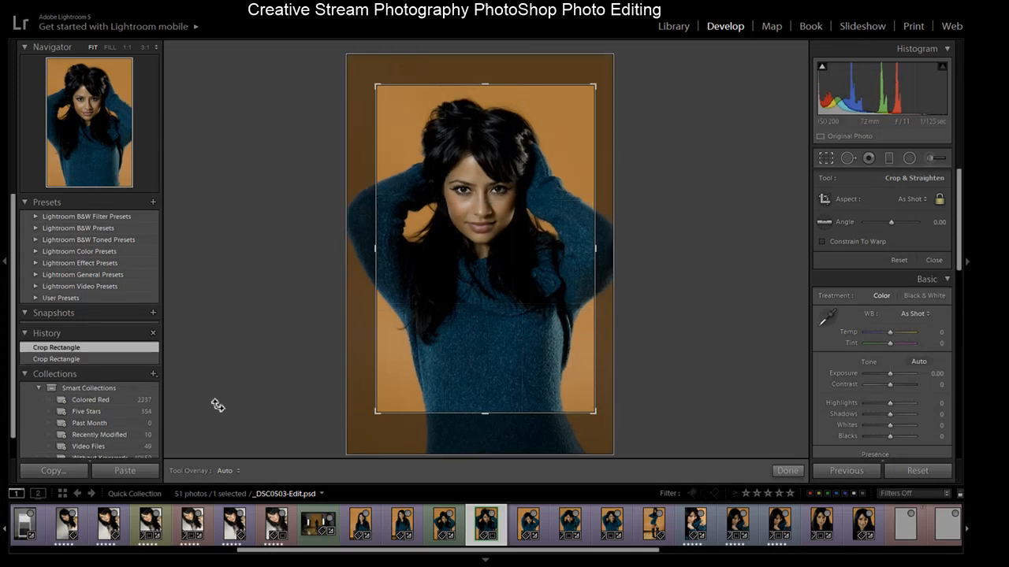
pyautogui.click(93, 358)
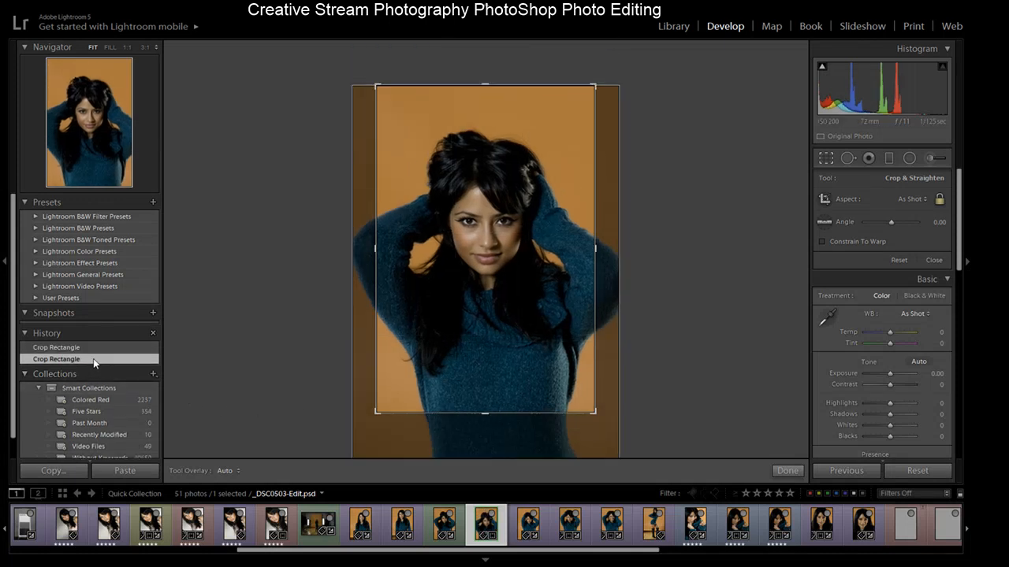
pyautogui.hotkey('ctrl', 'z')
pyautogui.hotkey('ctrl', 'z')
pyautogui.hotkey('ctrl', 'z')
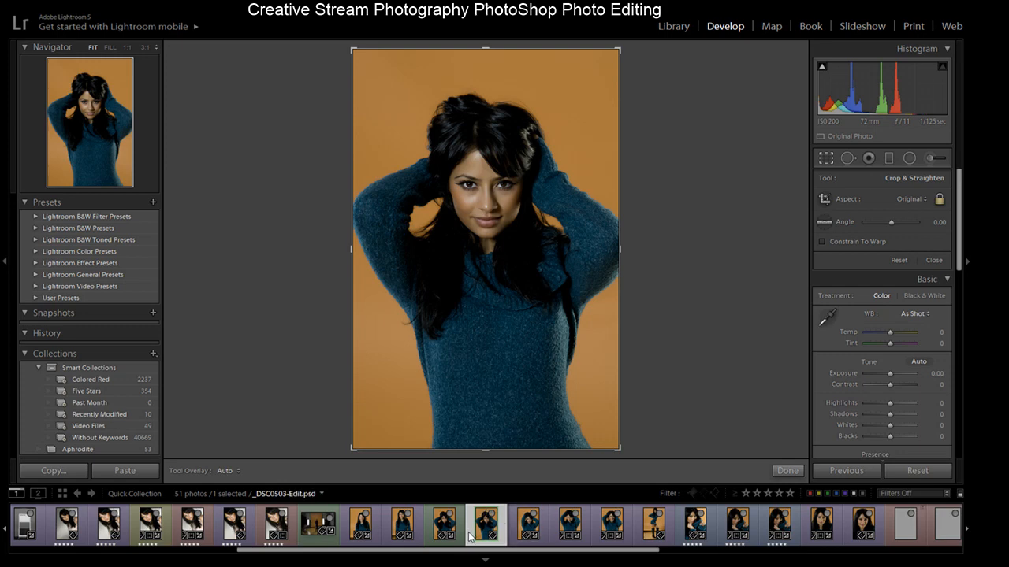
# - Close the crop tool and browse through the neighbouring photos in the filmstrip
pyautogui.click(527, 524)
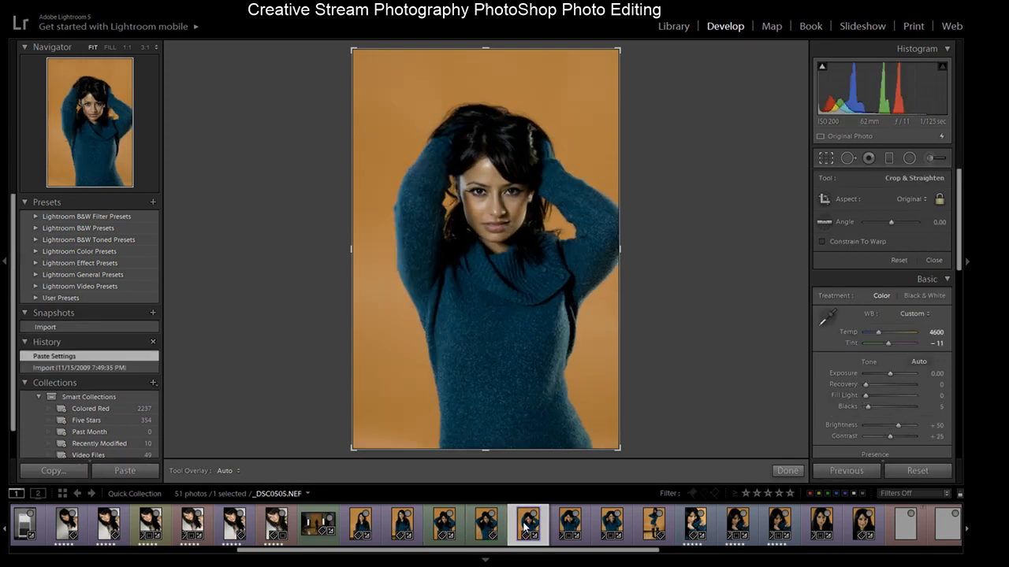
pyautogui.click(571, 527)
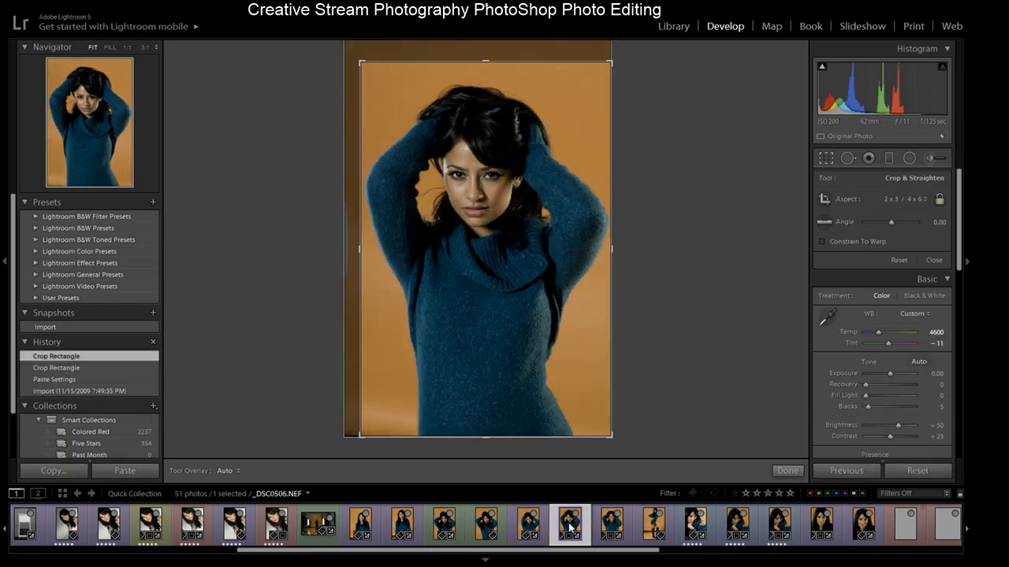
pyautogui.click(526, 533)
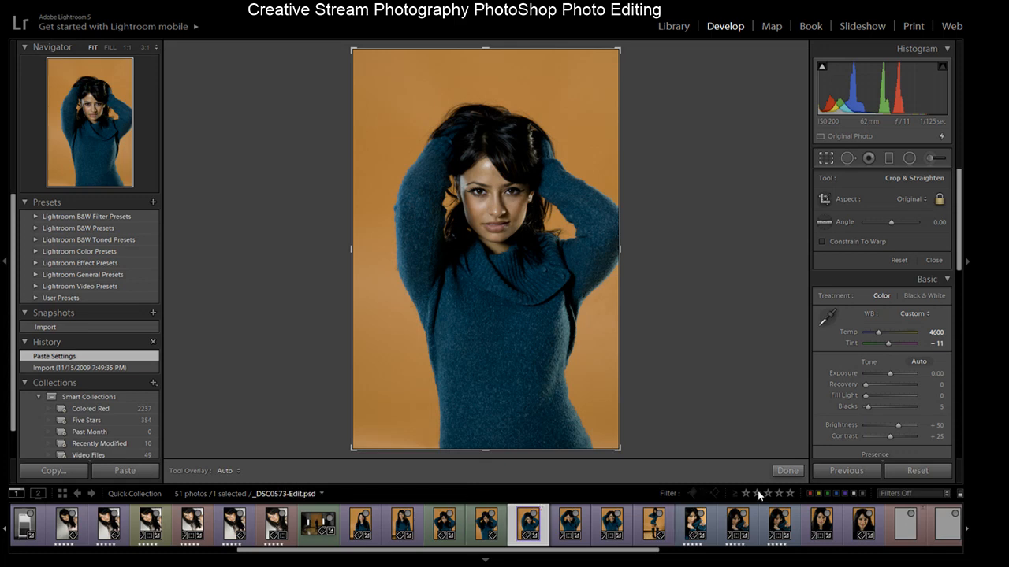
pyautogui.click(787, 471)
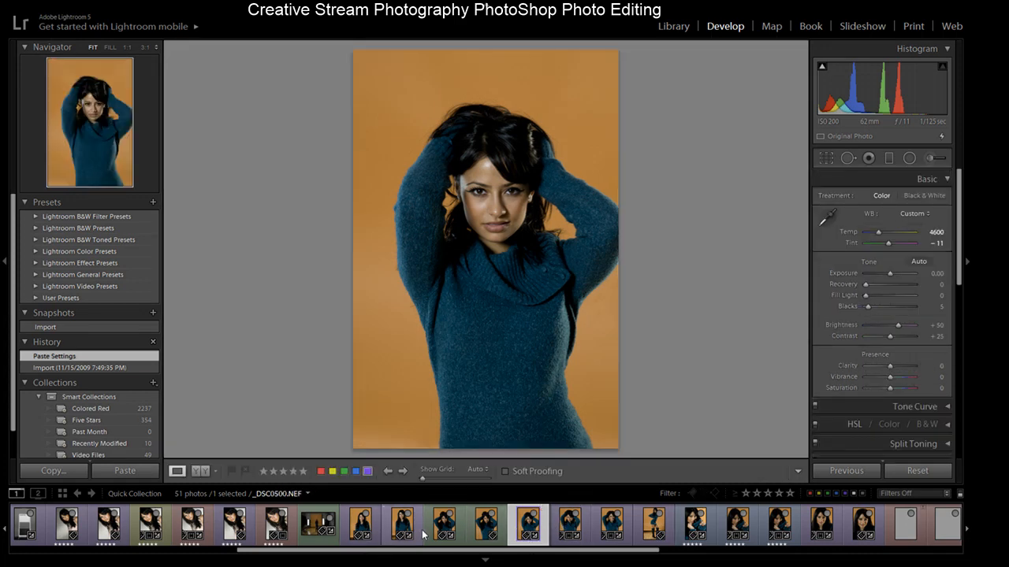
pyautogui.click(443, 533)
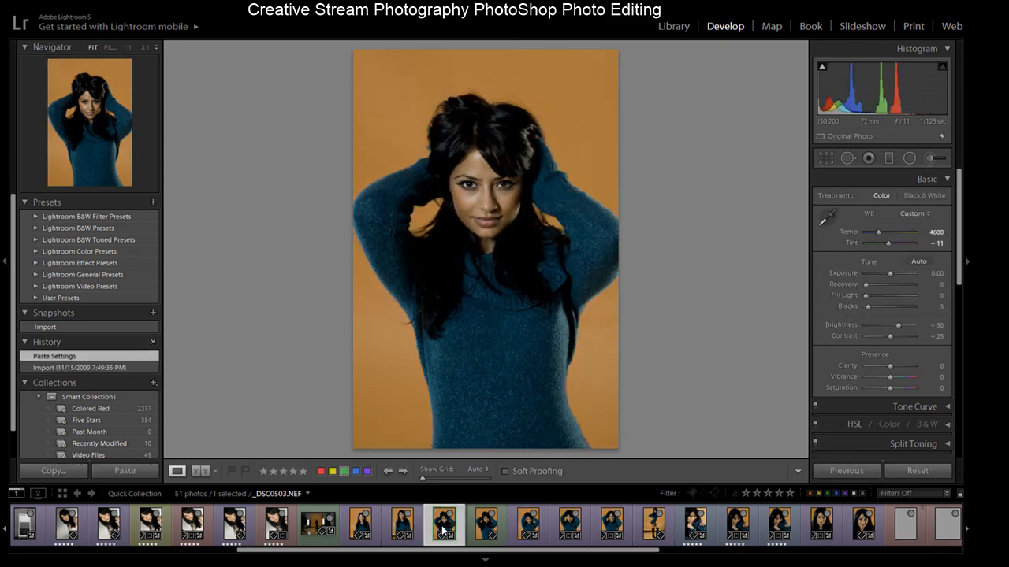
pyautogui.click(486, 533)
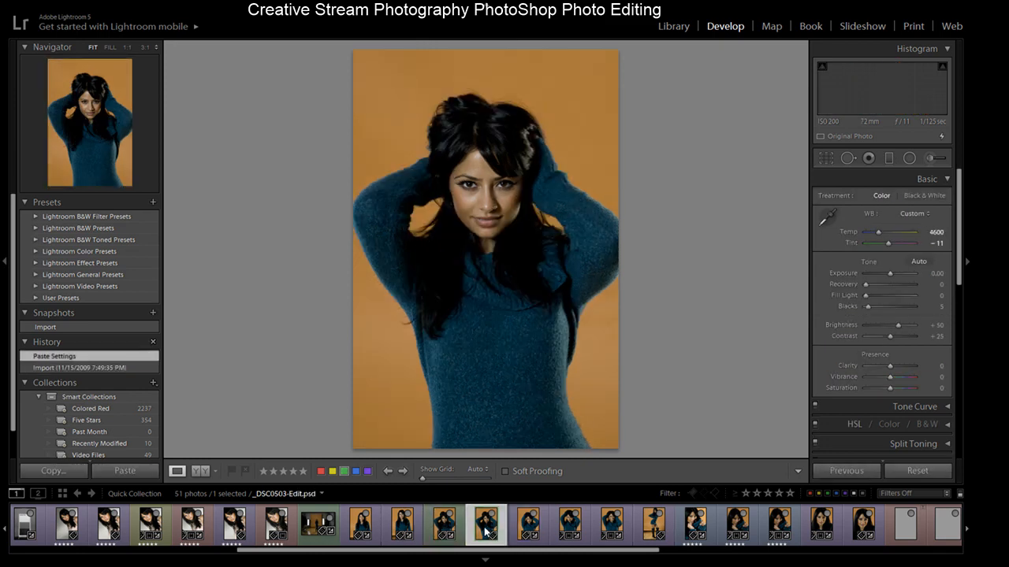
pyautogui.click(443, 533)
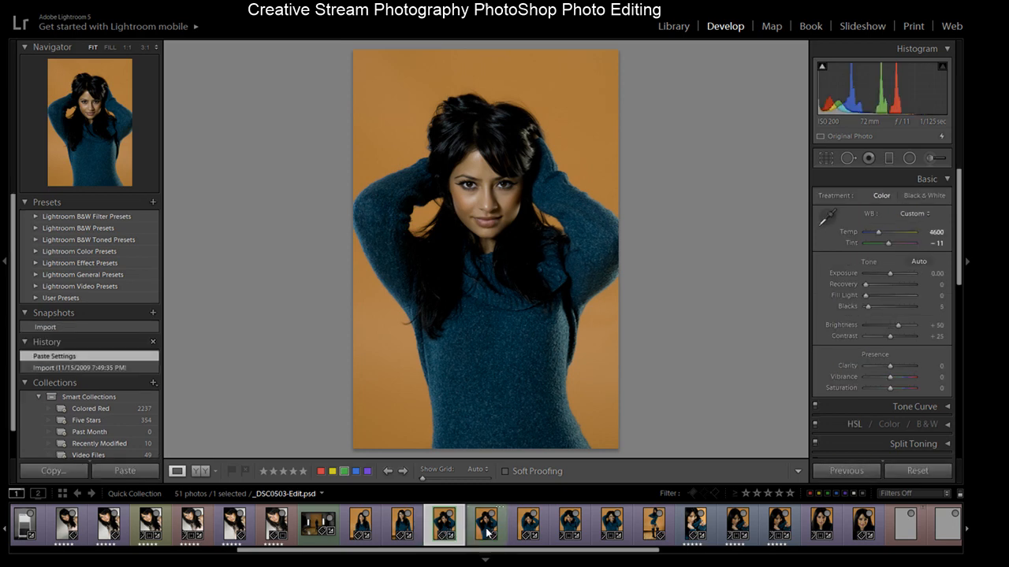
pyautogui.click(570, 532)
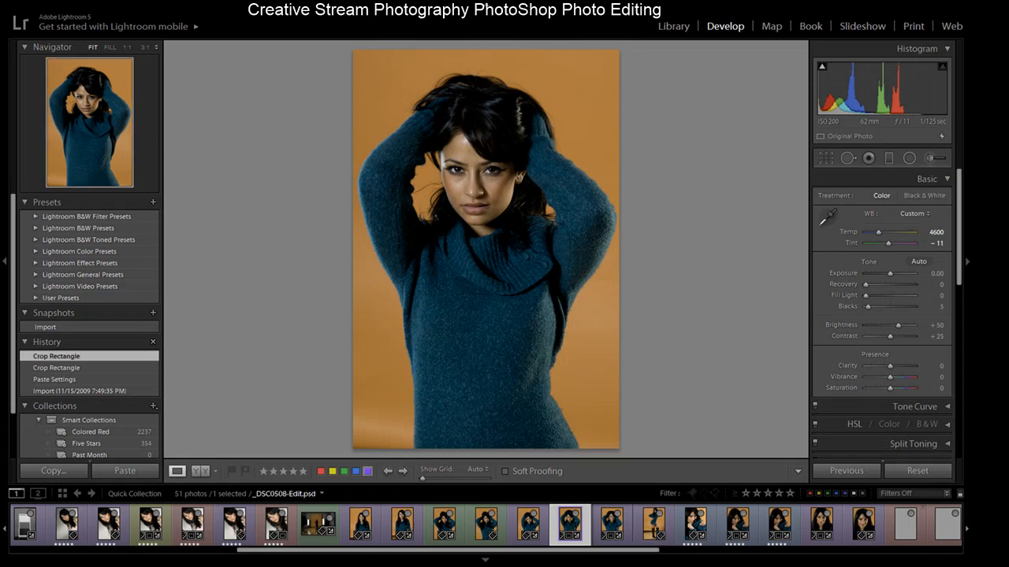
pyautogui.click(614, 534)
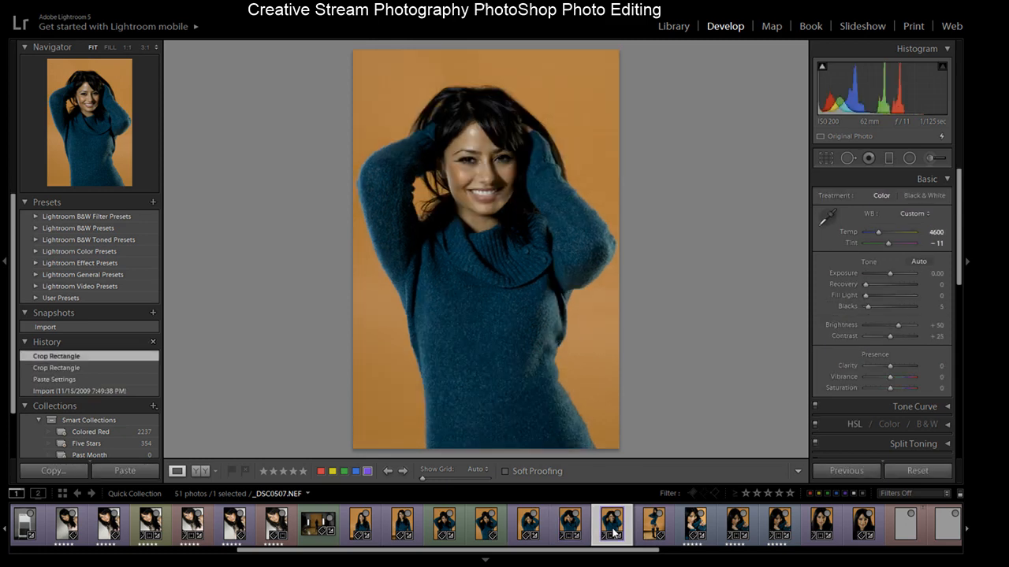
# - Zoom in on the smiling model's face in _DSC0507 and pan across it
pyautogui.click(477, 197)
pyautogui.moveTo(476, 198); pyautogui.dragTo(519, 205)
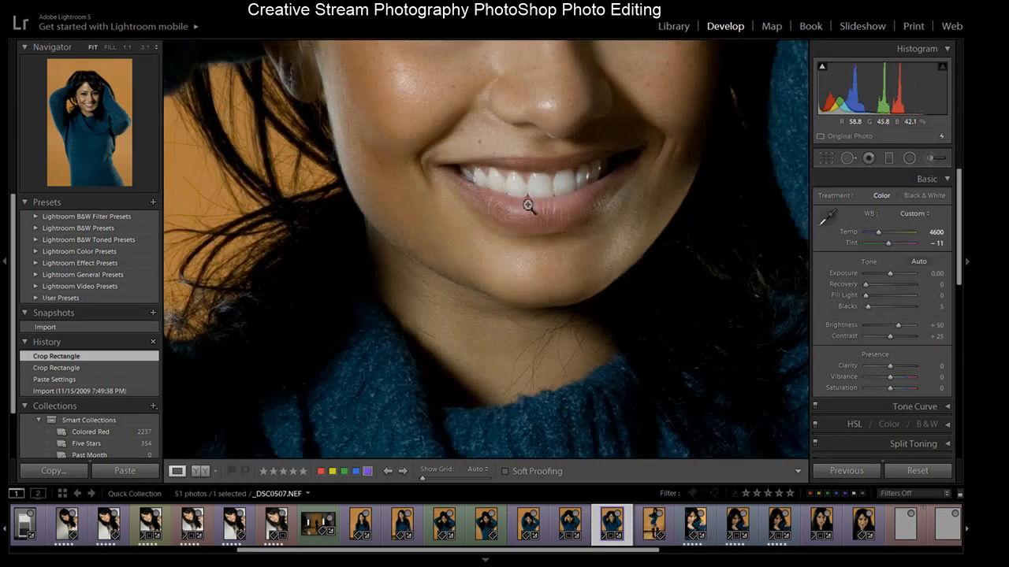
pyautogui.click(528, 204)
# - Browse the next photos in the filmstrip, including _DSC0573 and its virtual copy
pyautogui.click(573, 529)
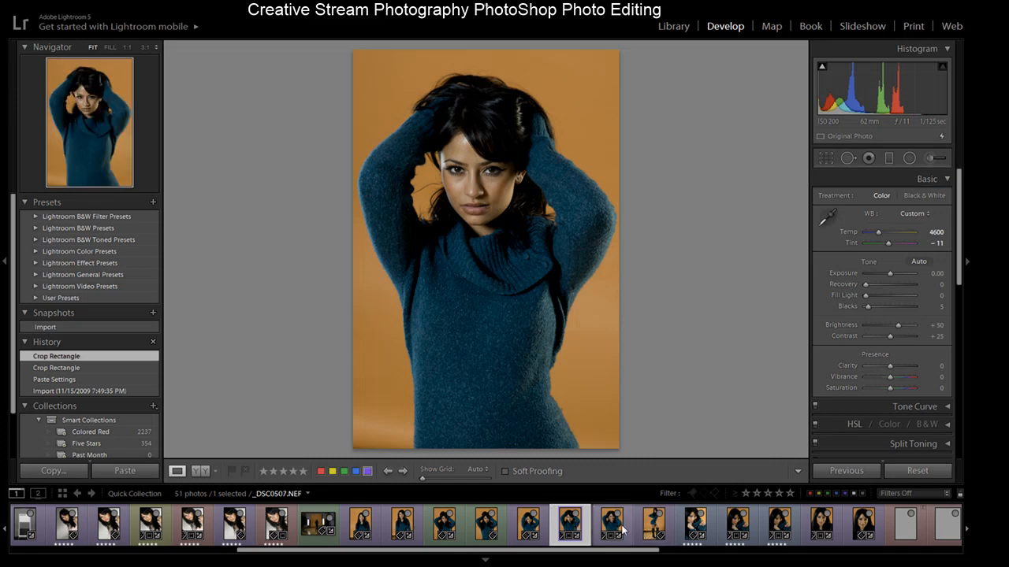
pyautogui.click(695, 526)
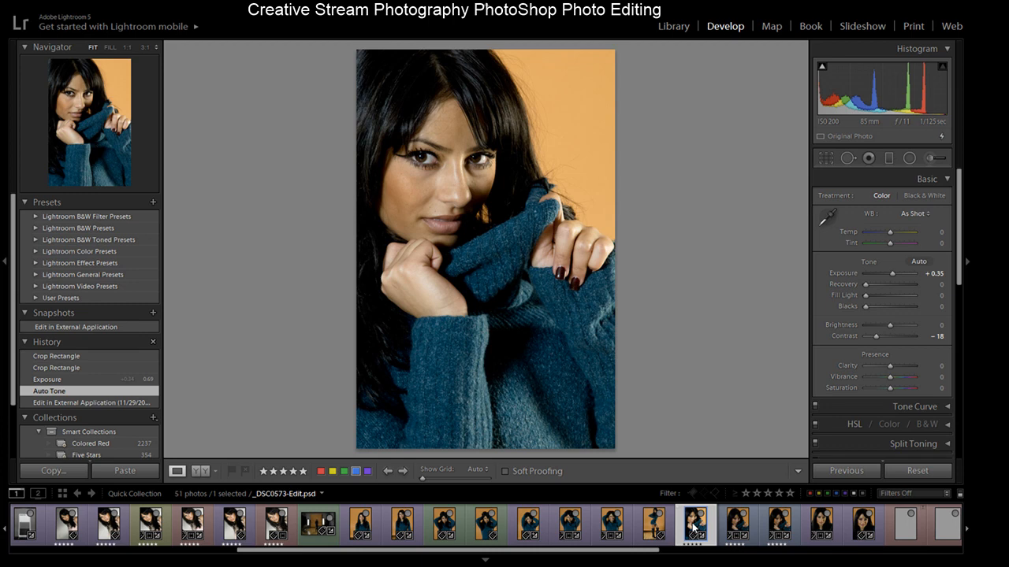
pyautogui.click(739, 529)
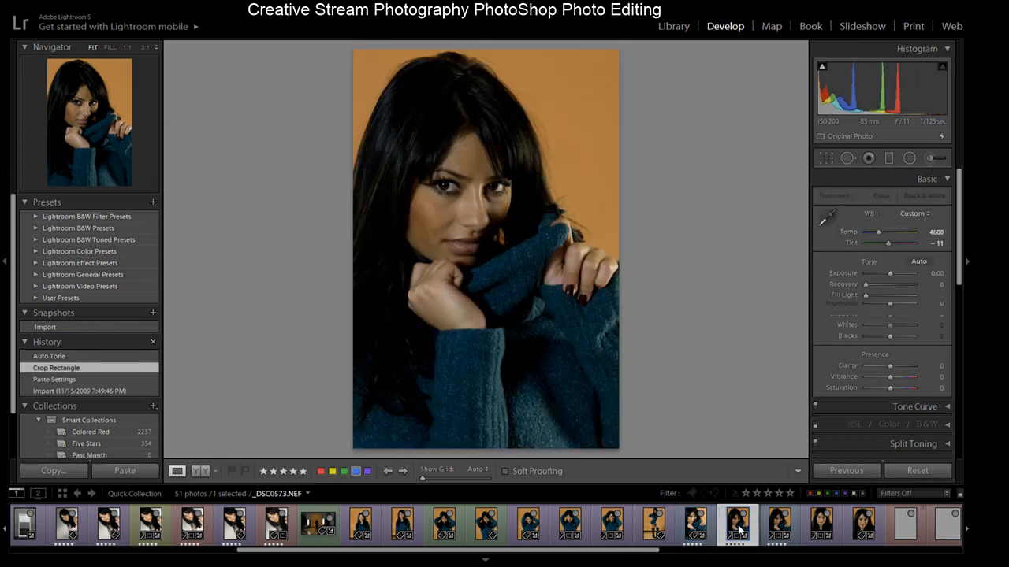
pyautogui.click(781, 530)
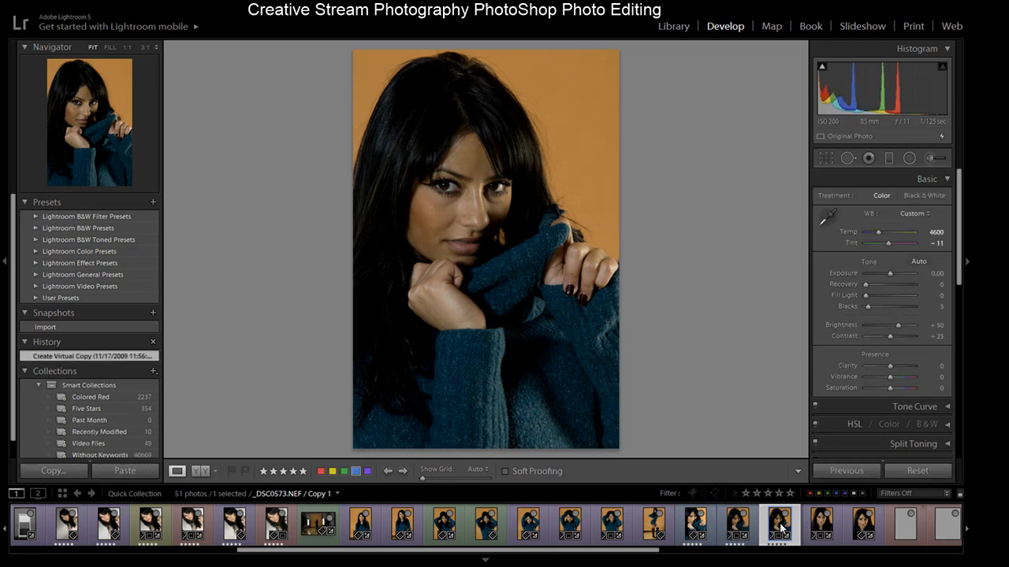
pyautogui.click(694, 530)
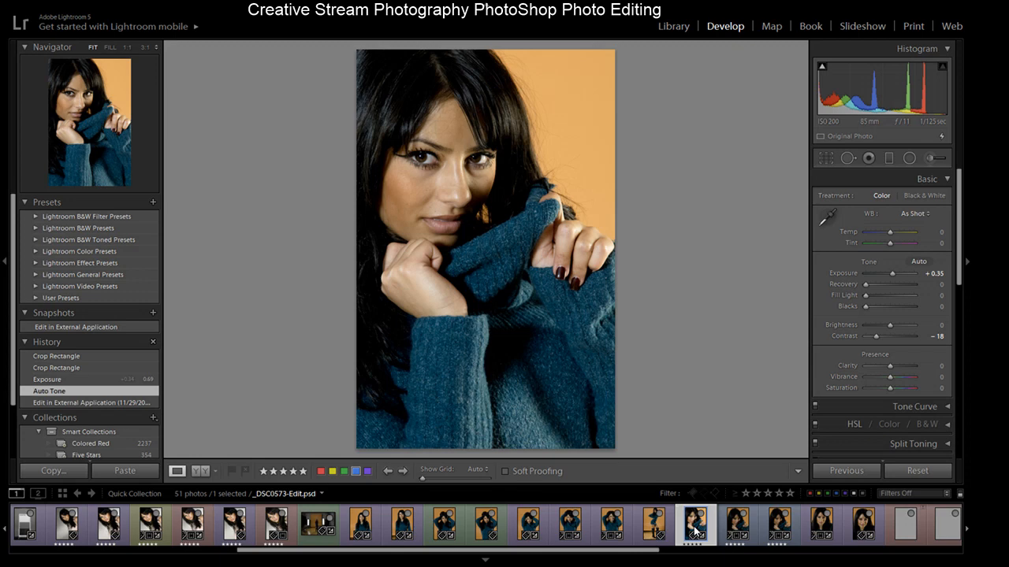
# - Open _DSC0507 and step through its Auto Tone and Crop Rectangle history states
pyautogui.click(739, 529)
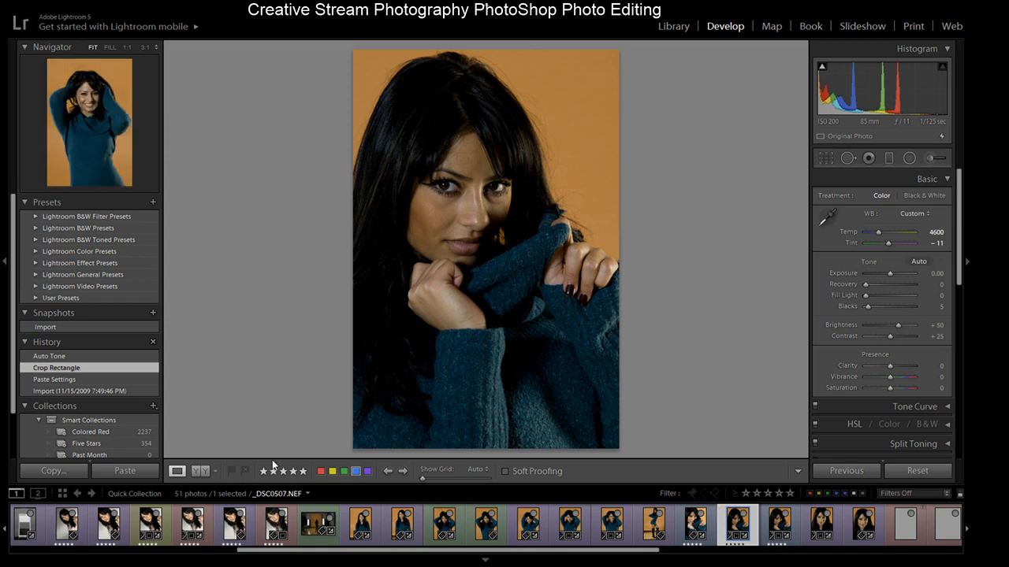
pyautogui.click(116, 356)
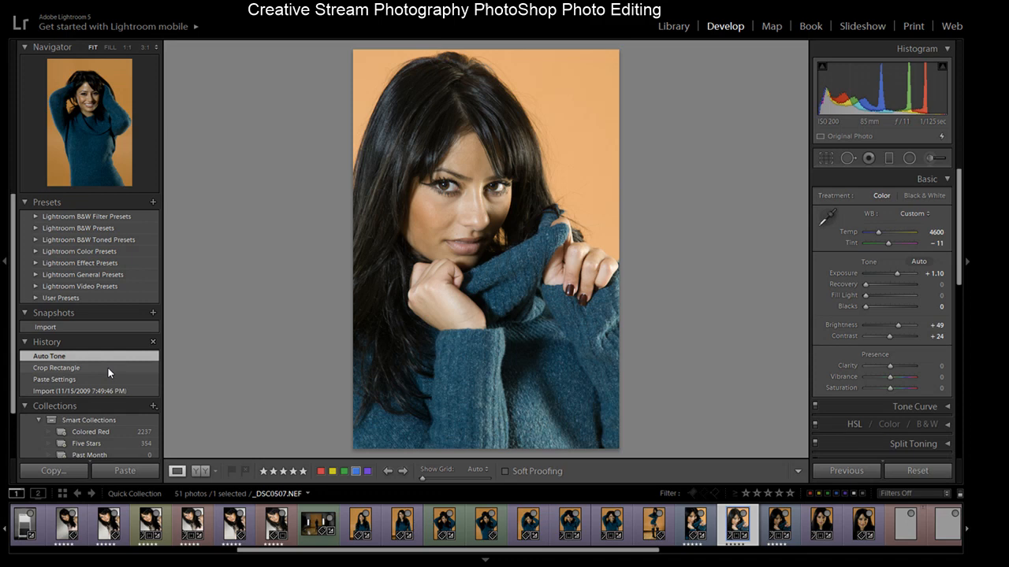
pyautogui.click(108, 368)
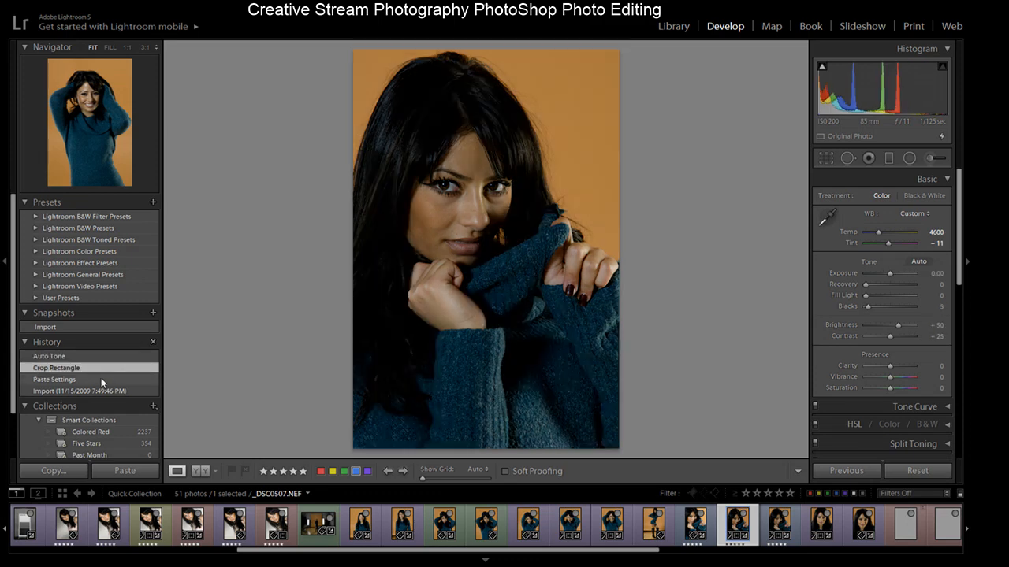
# - Open _DSC0573-Edit.psd and step through each of its history states, ending back at Auto Tone
pyautogui.click(697, 525)
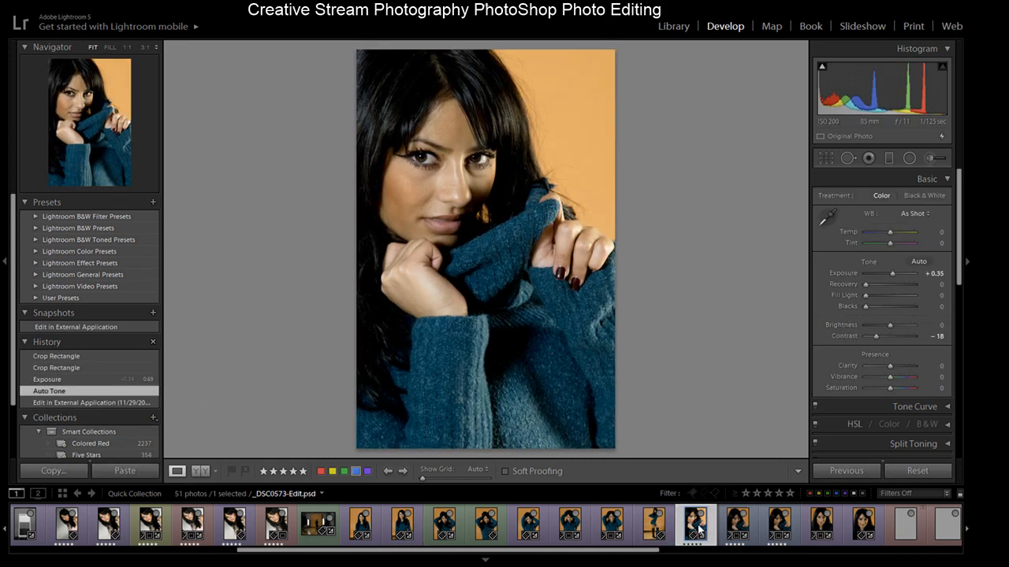
pyautogui.click(107, 403)
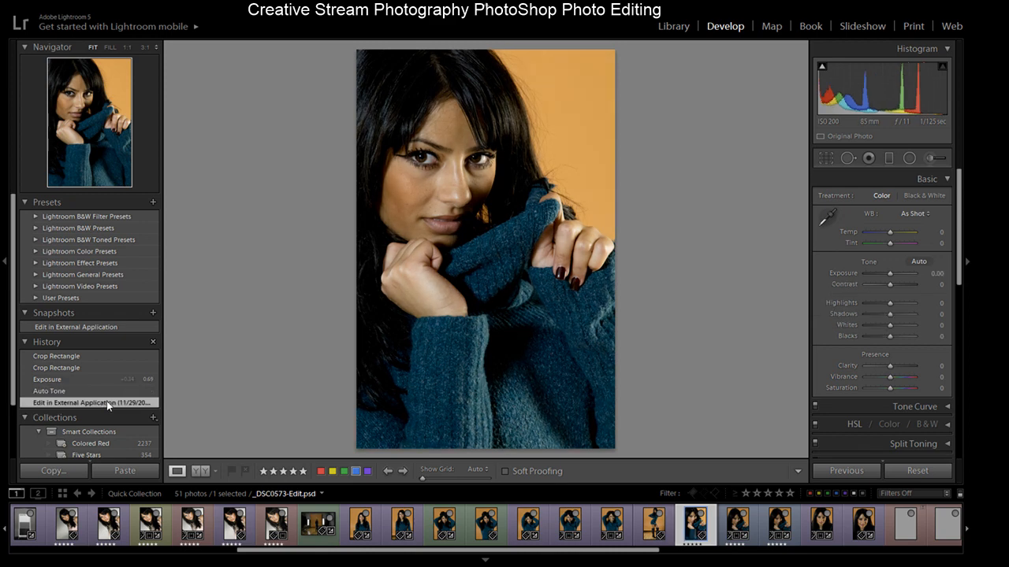
pyautogui.click(104, 390)
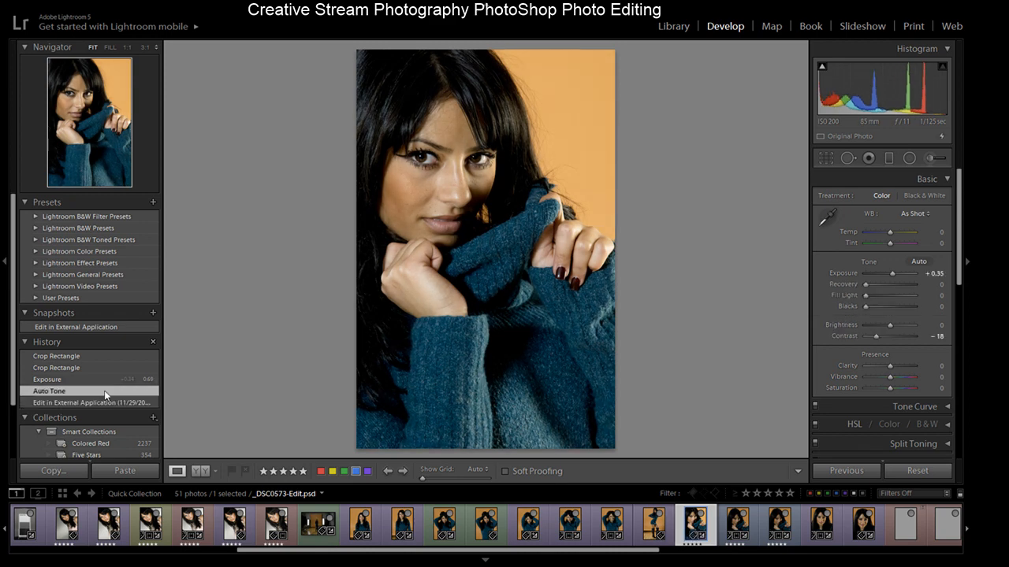
pyautogui.click(100, 380)
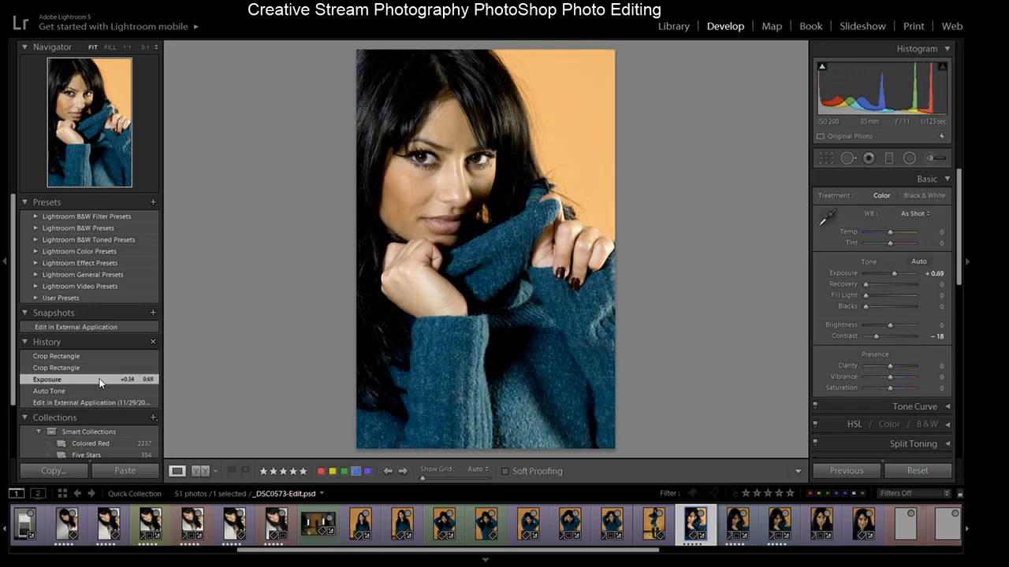
pyautogui.click(96, 368)
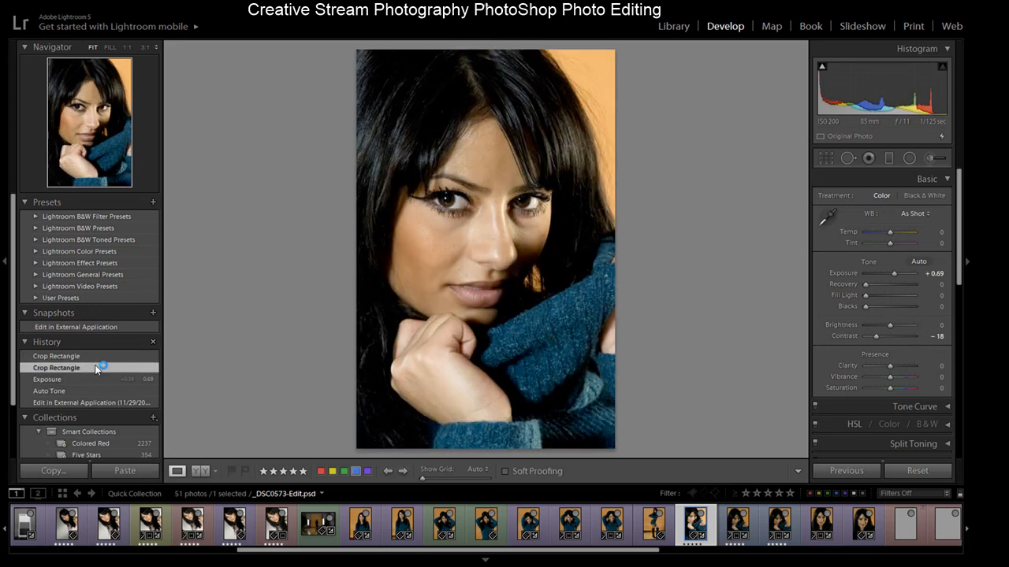
pyautogui.click(96, 356)
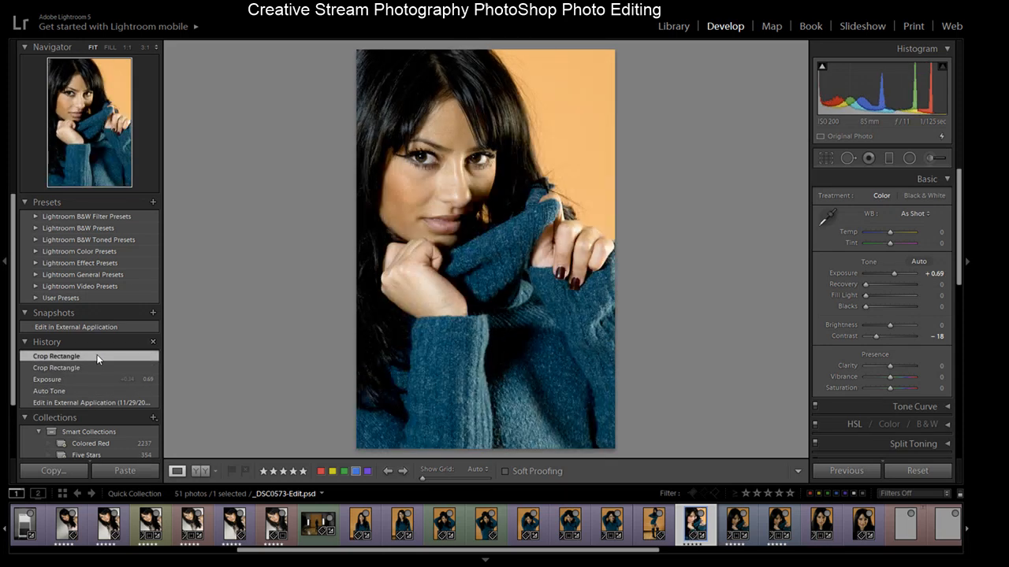
pyautogui.click(91, 368)
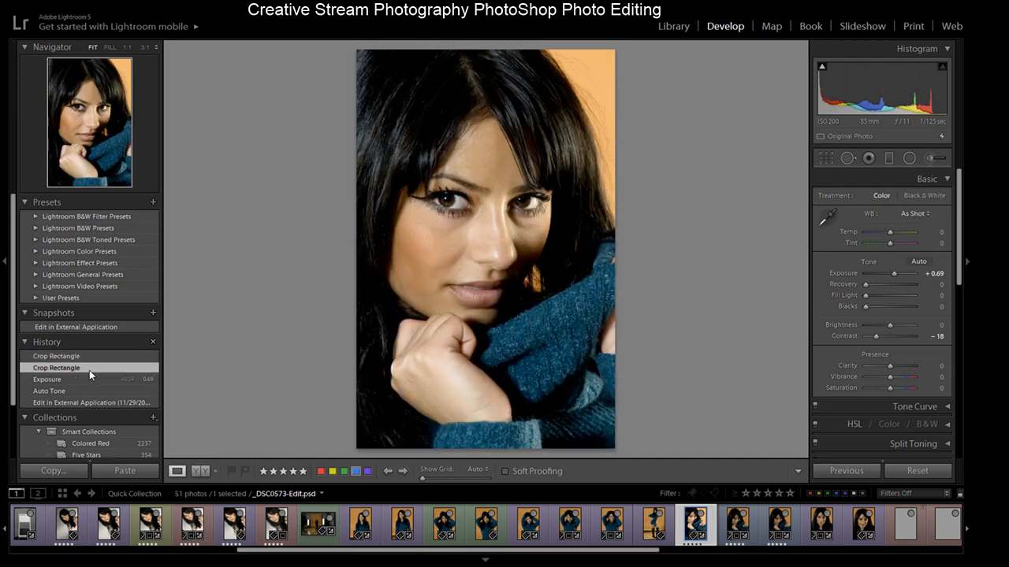
pyautogui.click(88, 379)
pyautogui.click(83, 391)
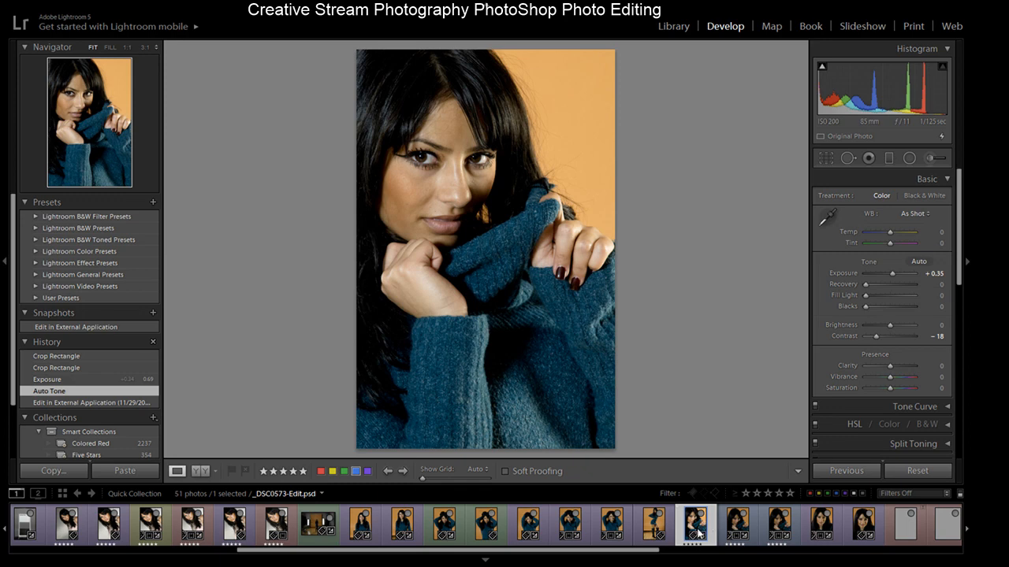
# - Browse _DSC0507, _DSC0577 and _DSC0576 in the filmstrip and compare _DSC0577's Crop Rectangle and Paste Settings history states
pyautogui.click(740, 536)
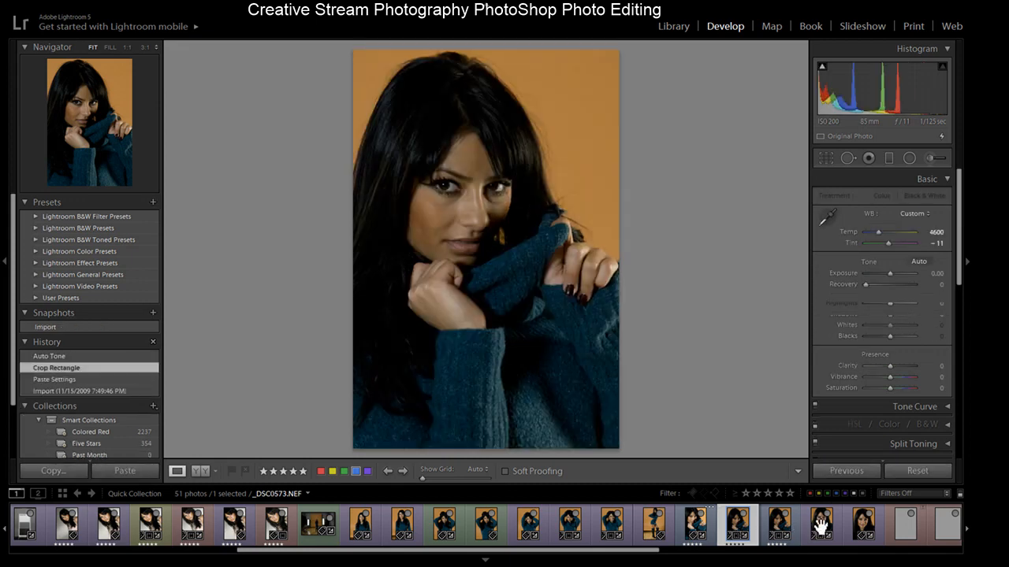
pyautogui.click(821, 524)
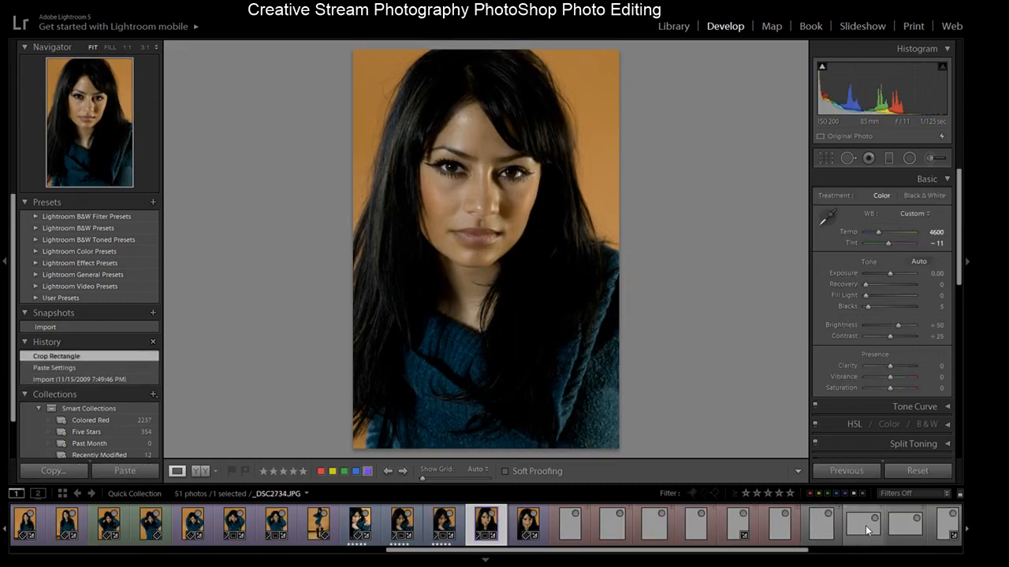
pyautogui.click(528, 527)
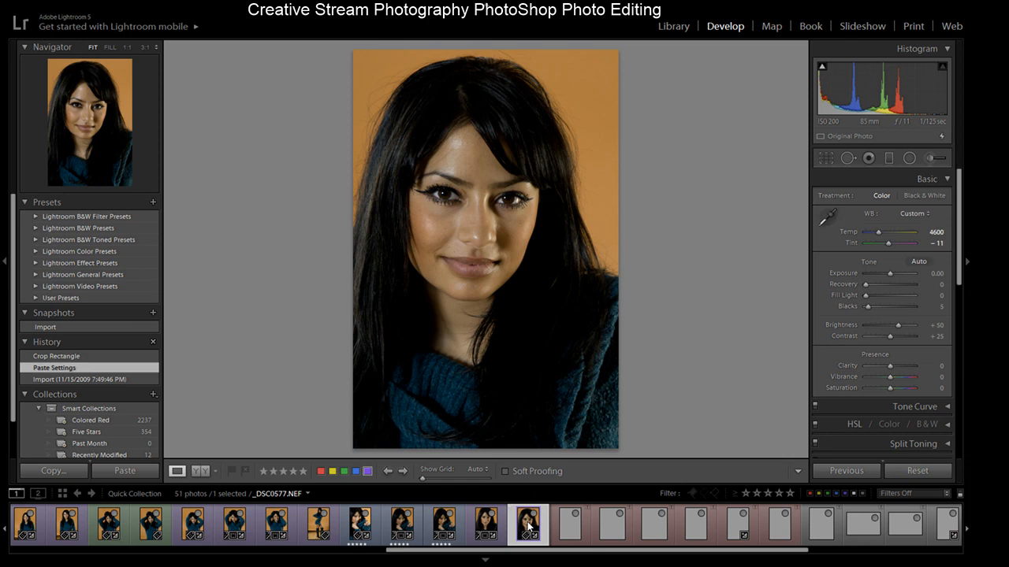
pyautogui.click(488, 527)
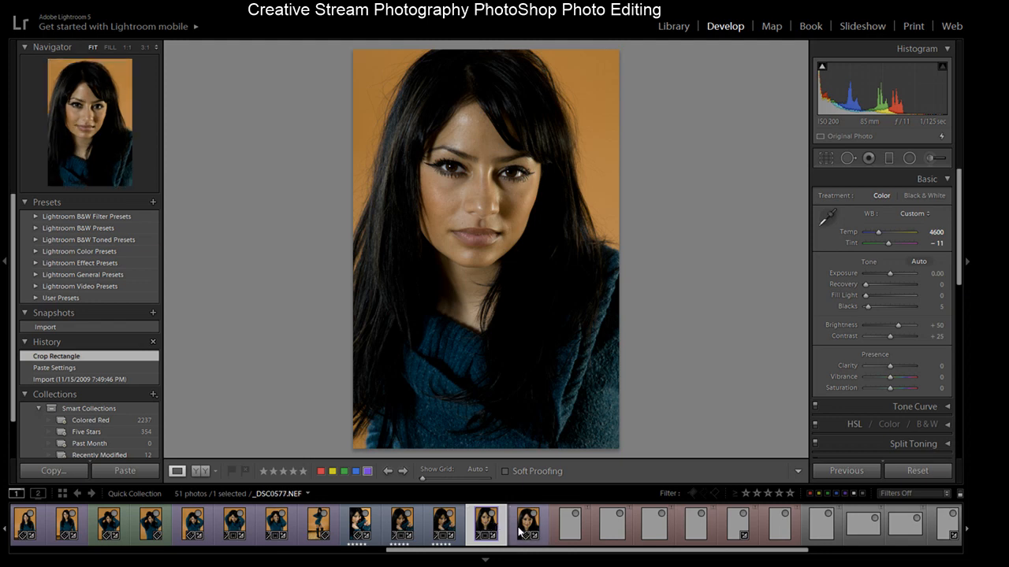
pyautogui.click(526, 526)
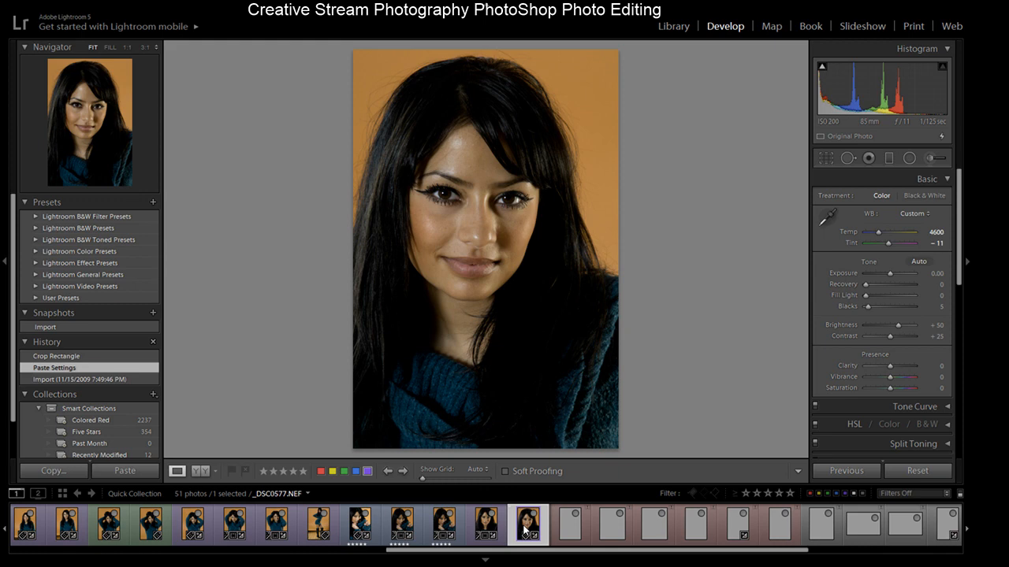
pyautogui.click(79, 356)
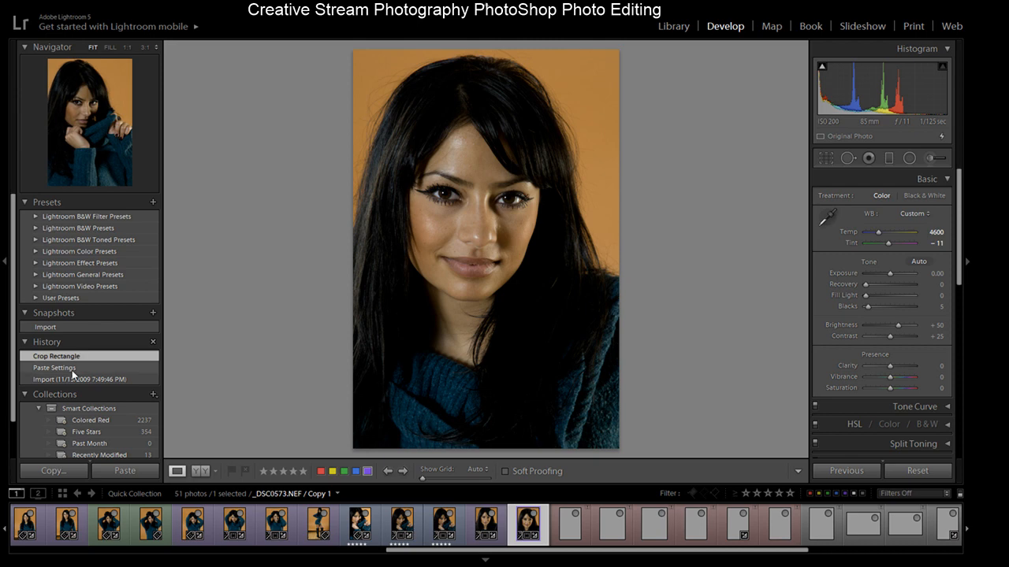
pyautogui.click(73, 369)
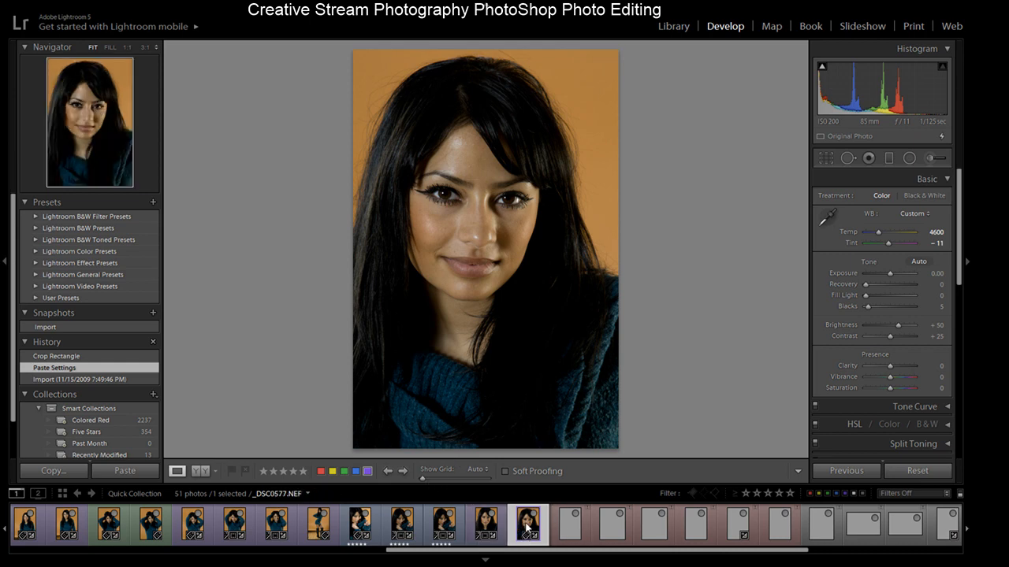
# - Open _DSC8005-Edit2.psd and zoom in to inspect the model's face and the backdrop's bottom edge
pyautogui.click(319, 525)
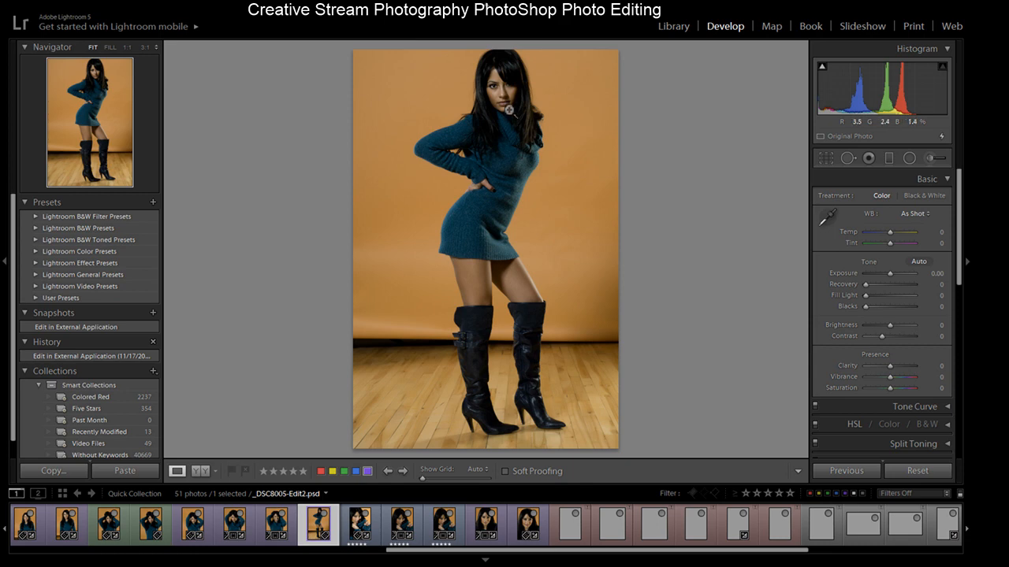
pyautogui.click(501, 57)
pyautogui.moveTo(506, 90); pyautogui.dragTo(502, 122)
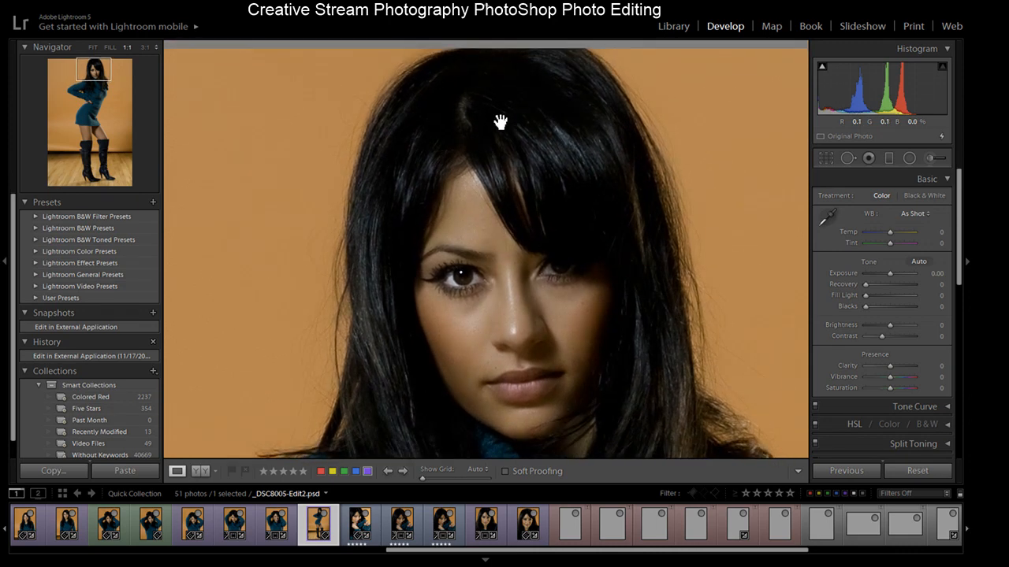
pyautogui.click(513, 241)
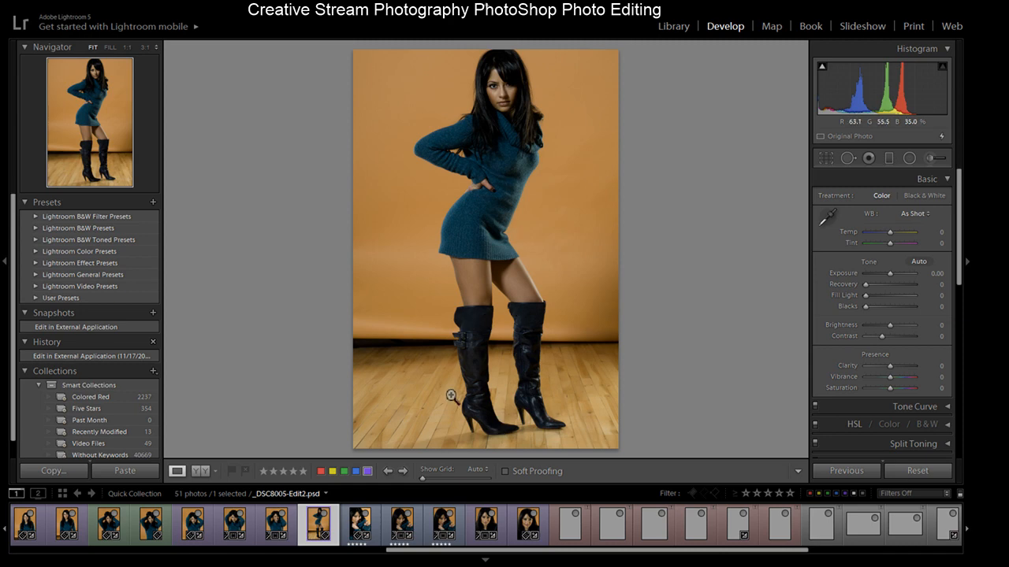
pyautogui.click(394, 347)
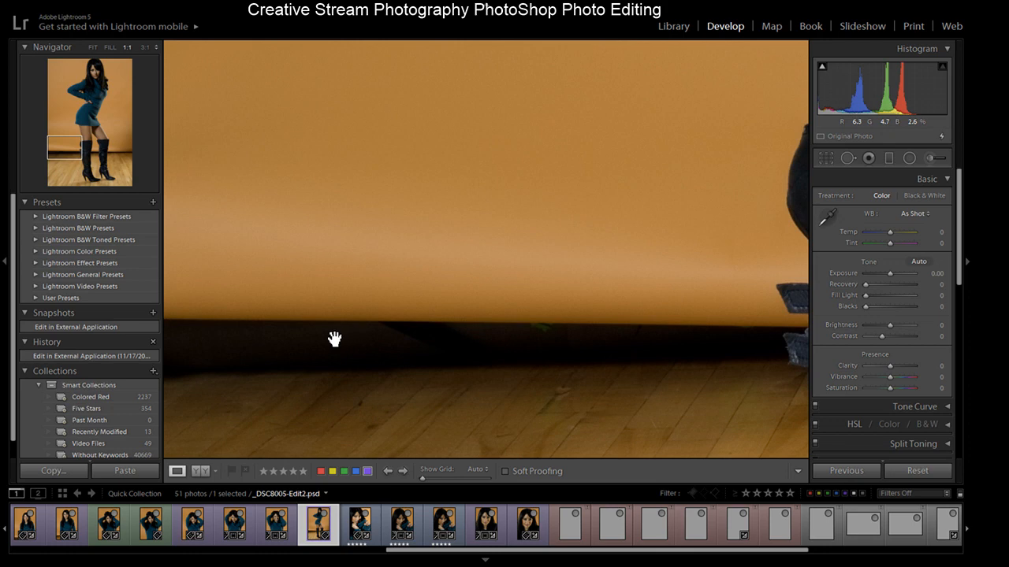
pyautogui.click(397, 347)
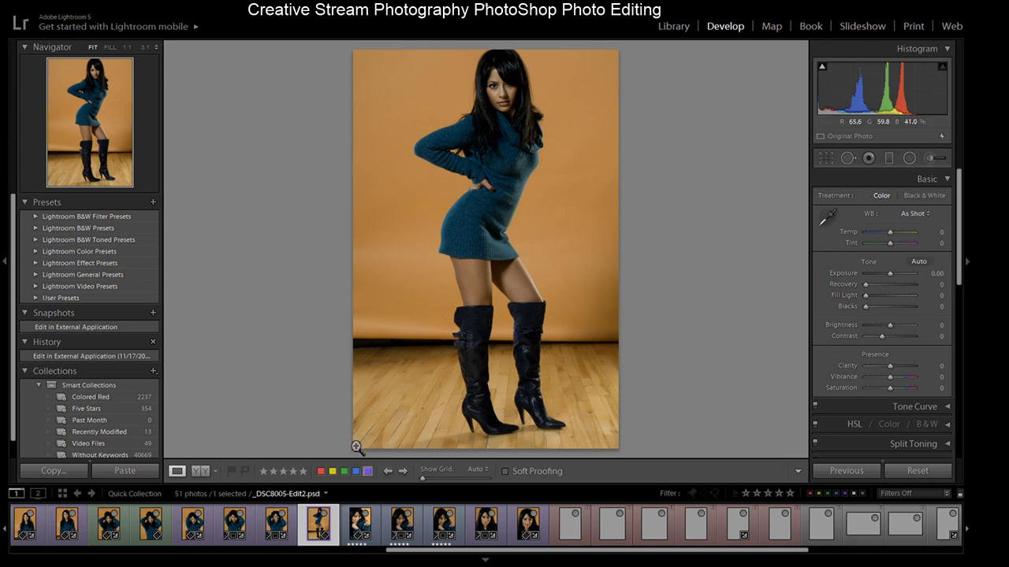
# - Scroll the filmstrip, select the studio shot _DSC0498 and paste the copied develop settings onto it
pyautogui.moveTo(399, 550); pyautogui.dragTo(284, 554)
pyautogui.click(242, 524)
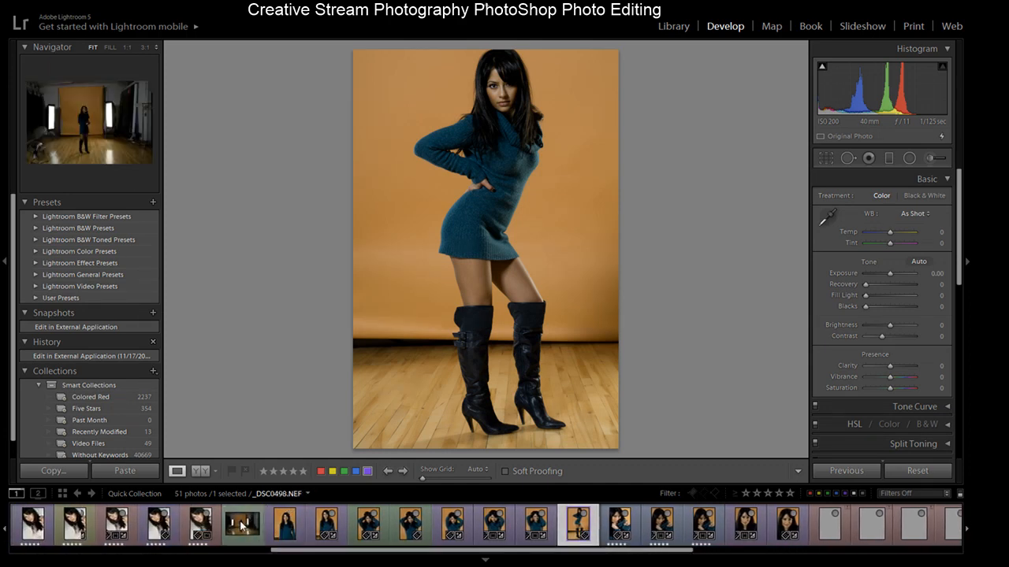
pyautogui.hotkey('ctrl', 'shift', 'v')
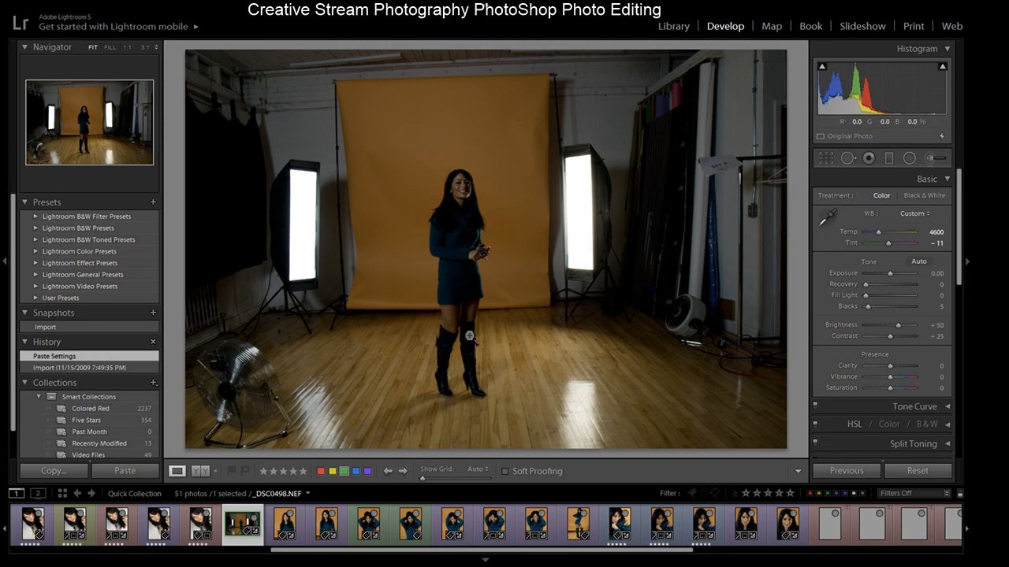
# - Zoom into _DSC0498 and pan along the backdrop's bottom edge behind the model
pyautogui.click(370, 300)
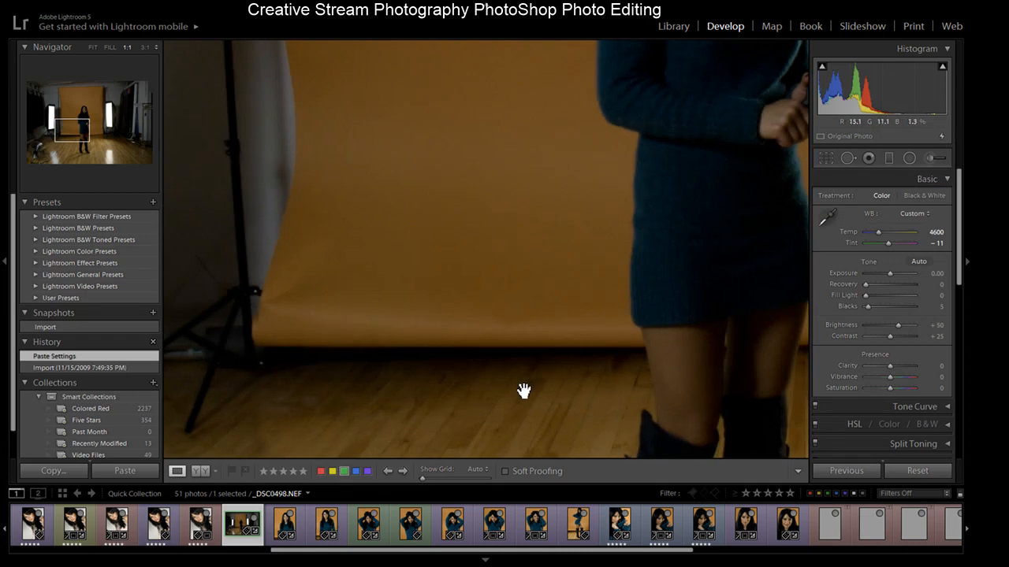
pyautogui.moveTo(567, 378); pyautogui.dragTo(213, 381)
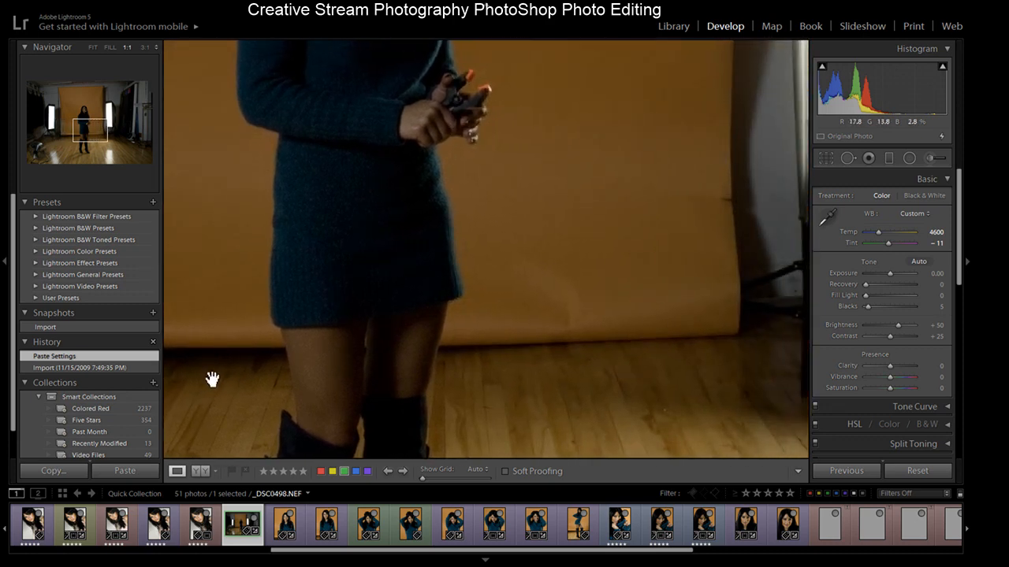
pyautogui.moveTo(212, 379); pyautogui.dragTo(572, 387)
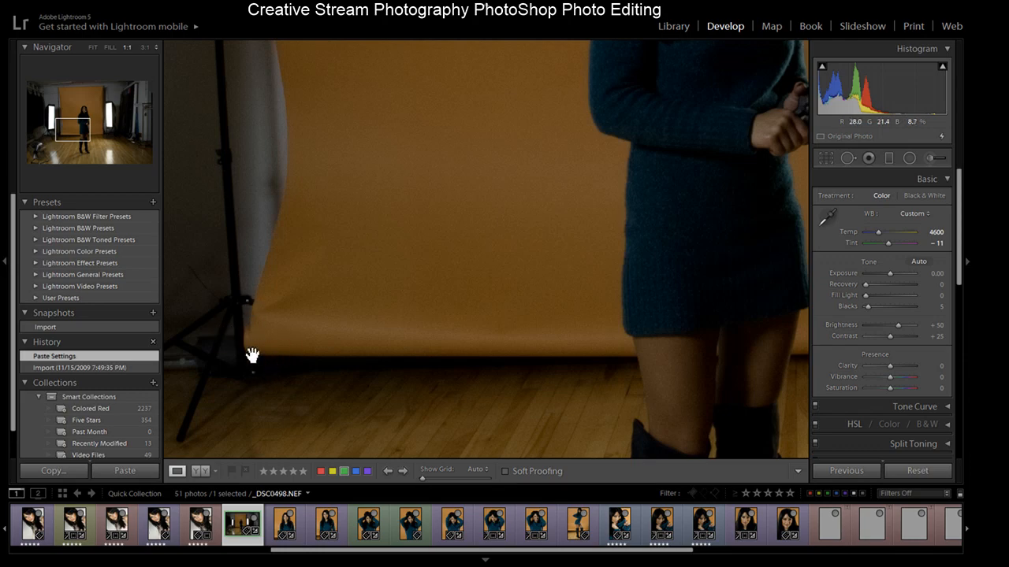
pyautogui.click(362, 376)
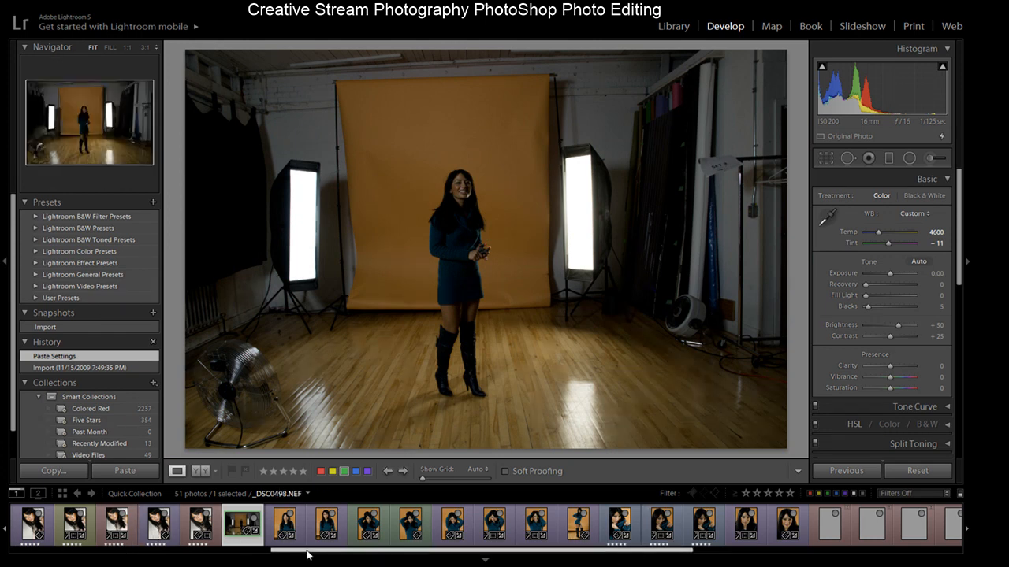
# - Scroll the filmstrip back and browse _DSC9955, _DSC9986, _DSC0050 and _DSC0498
pyautogui.moveTo(309, 558); pyautogui.dragTo(171, 559)
pyautogui.click(169, 532)
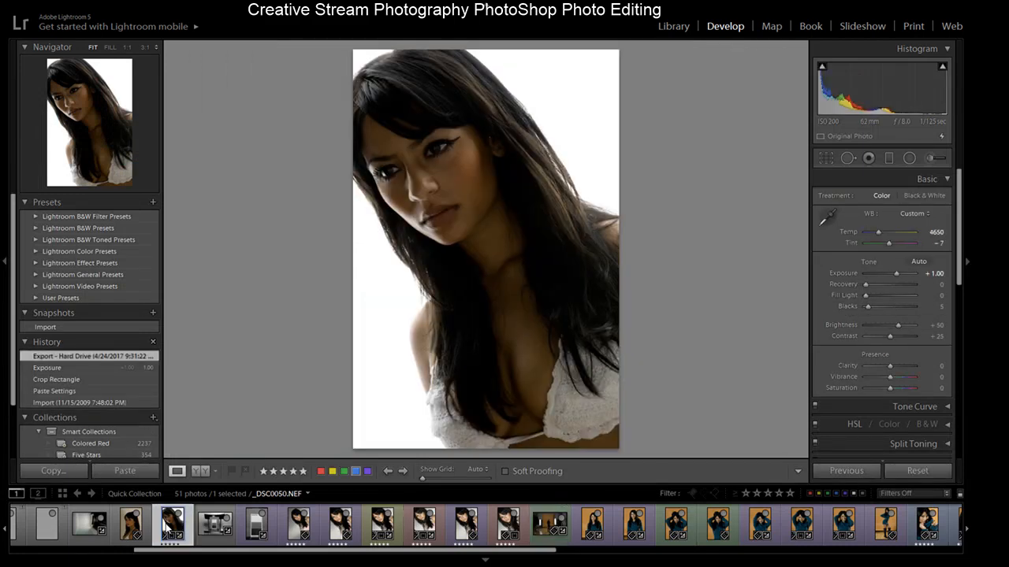
pyautogui.click(92, 524)
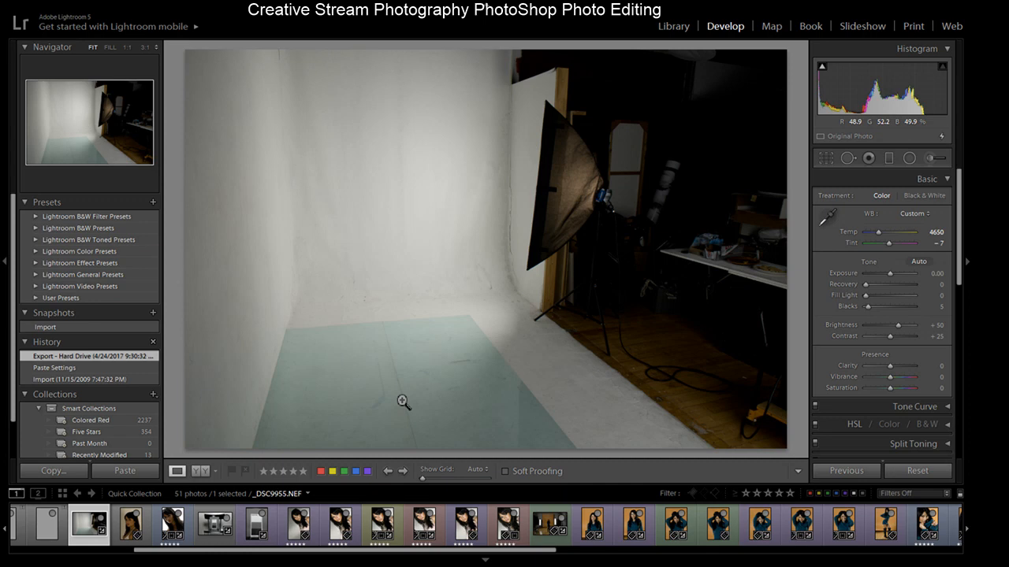
pyautogui.click(134, 532)
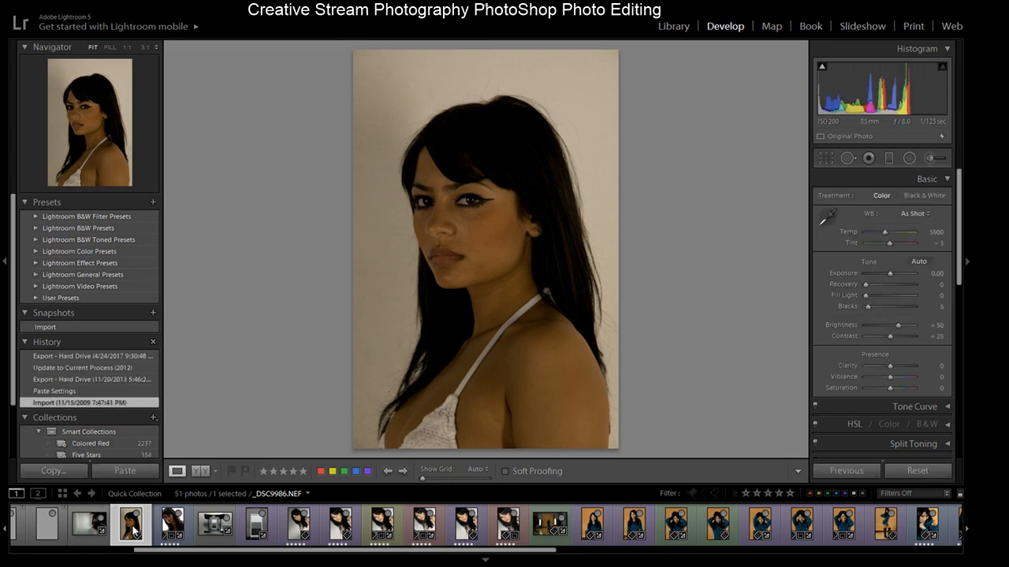
pyautogui.click(86, 529)
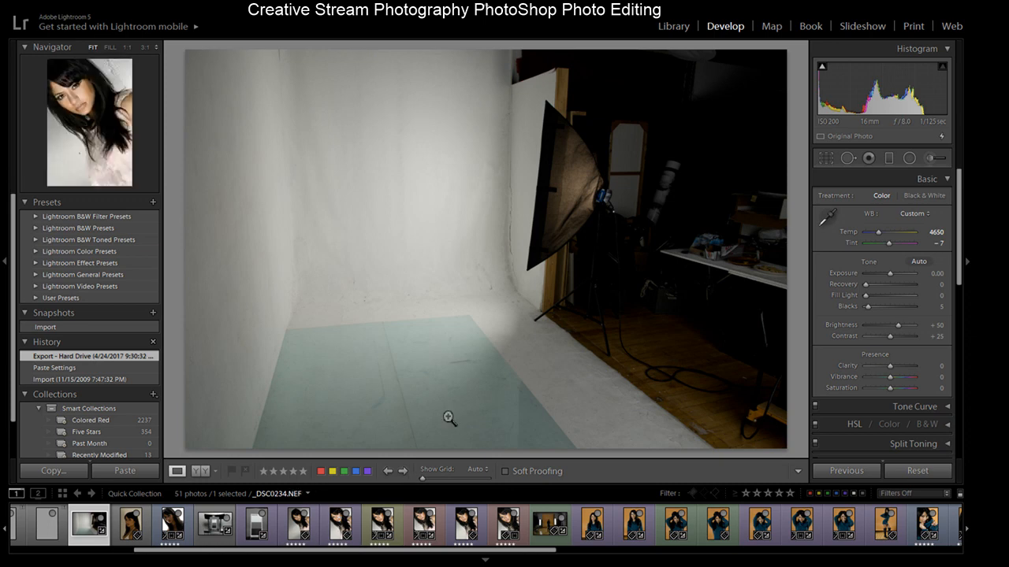
pyautogui.click(544, 527)
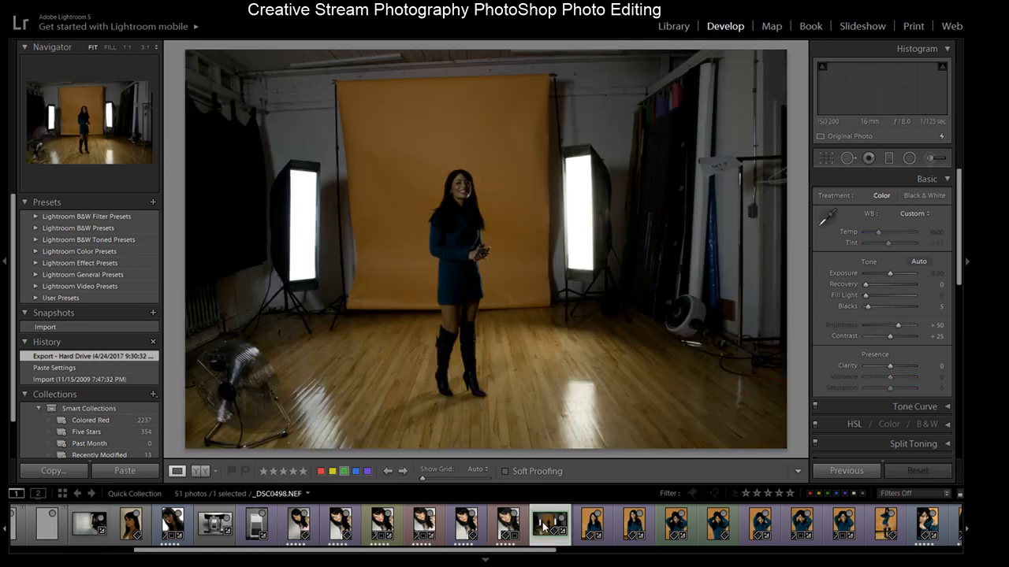
pyautogui.click(89, 524)
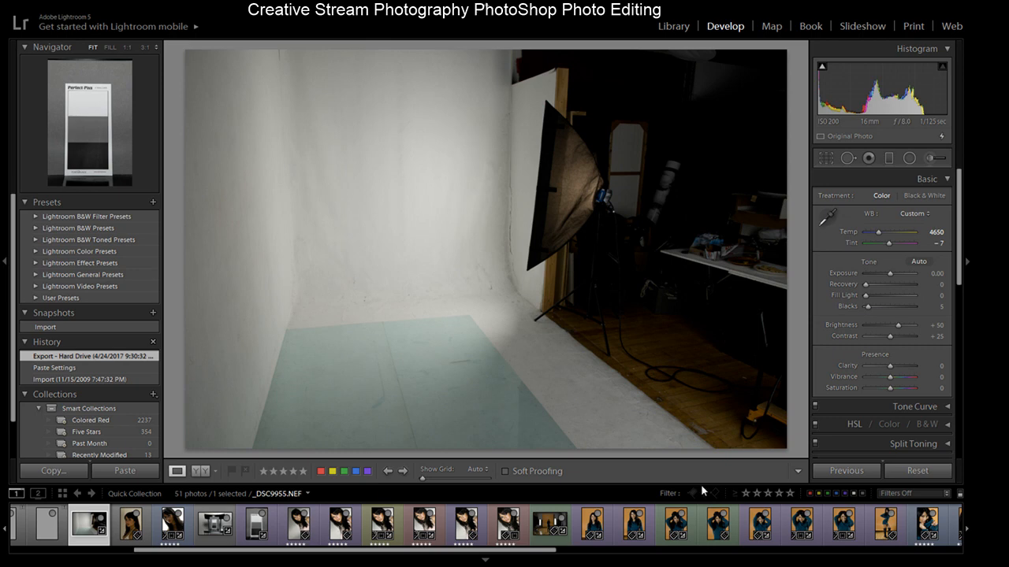
pyautogui.click(134, 532)
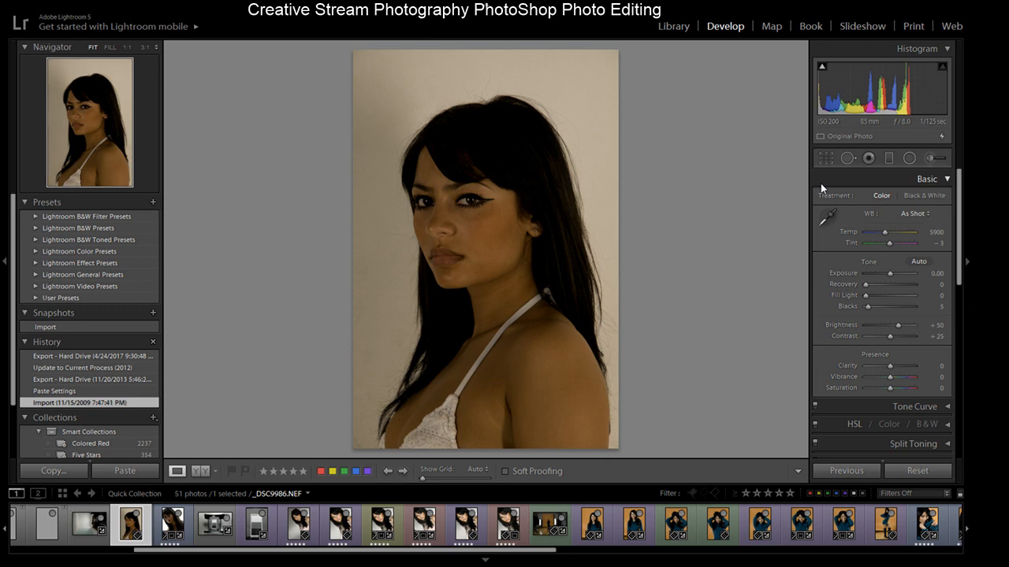
pyautogui.click(168, 531)
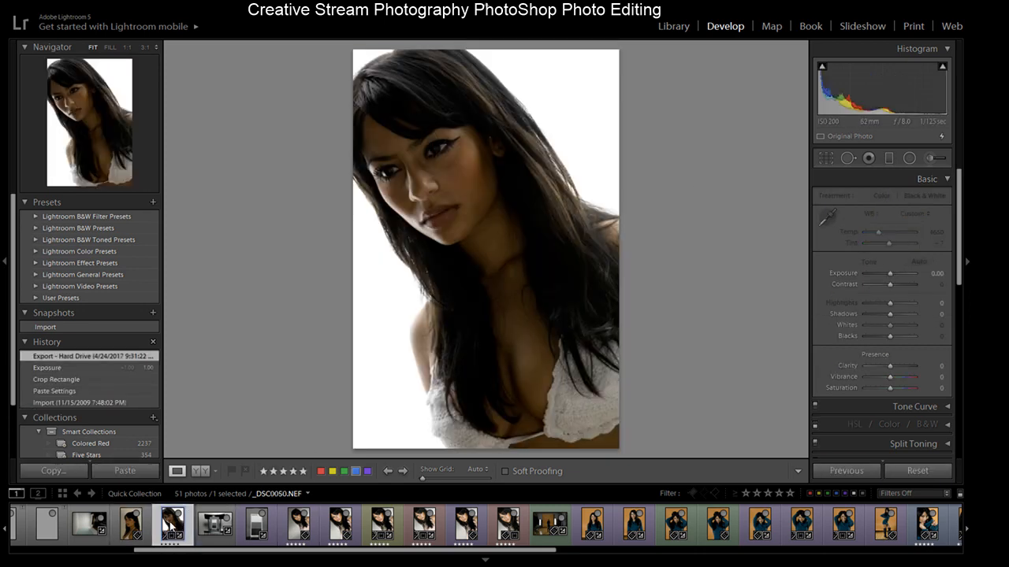
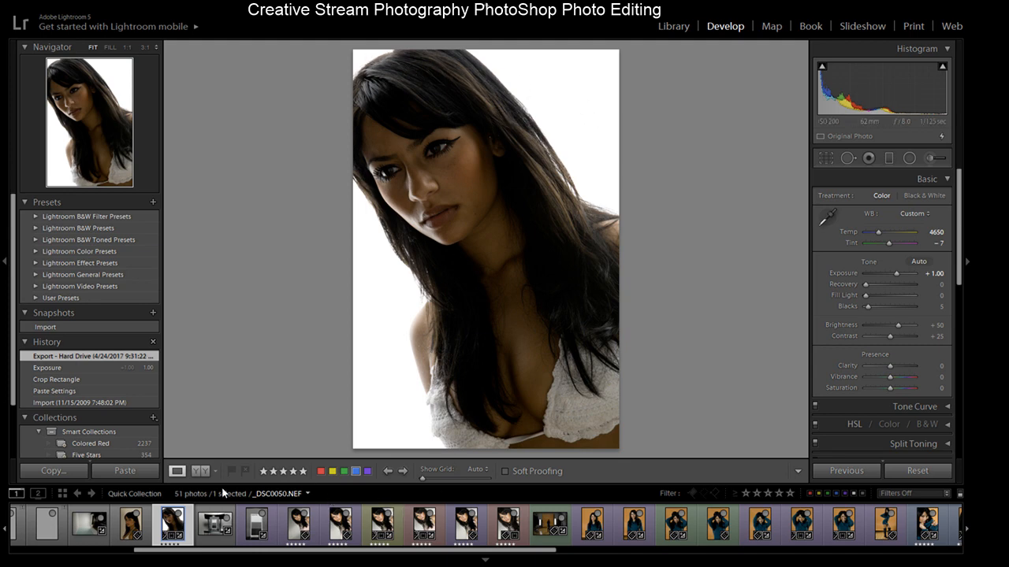
# - Compare _DSC0050 at its import and exposure history states and zoom into the face
pyautogui.click(87, 404)
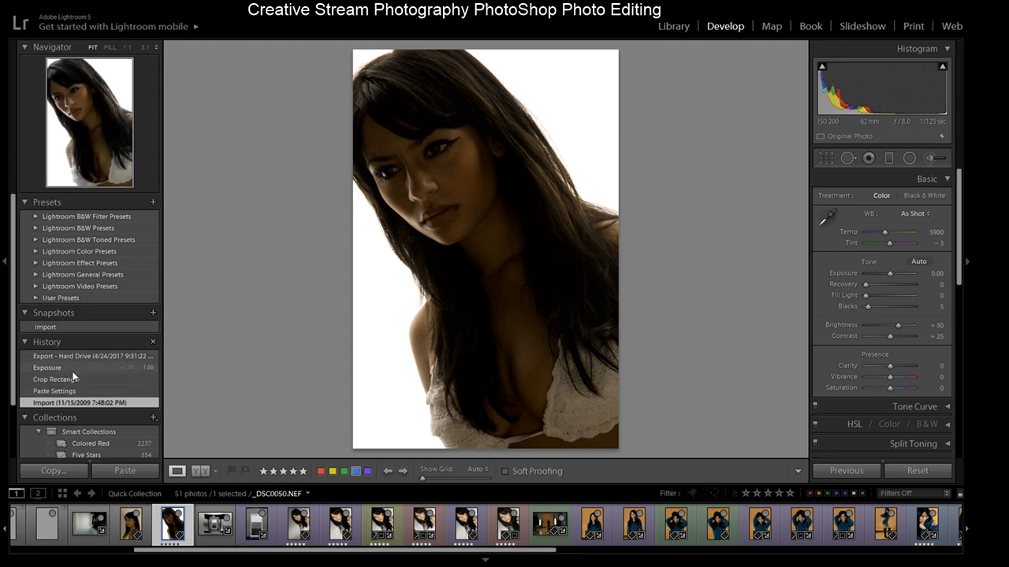
pyautogui.click(72, 367)
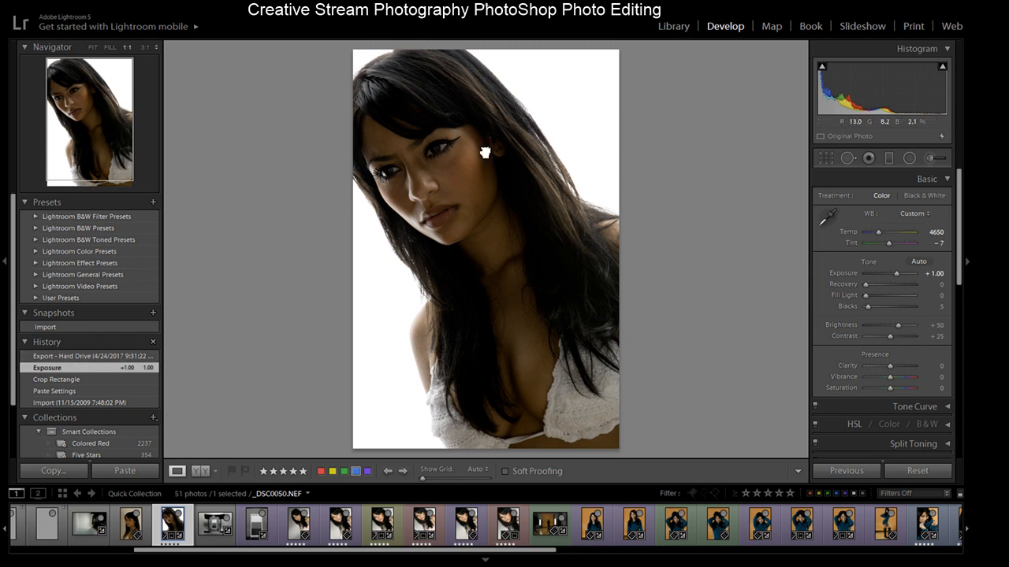
pyautogui.click(484, 154)
pyautogui.click(536, 113)
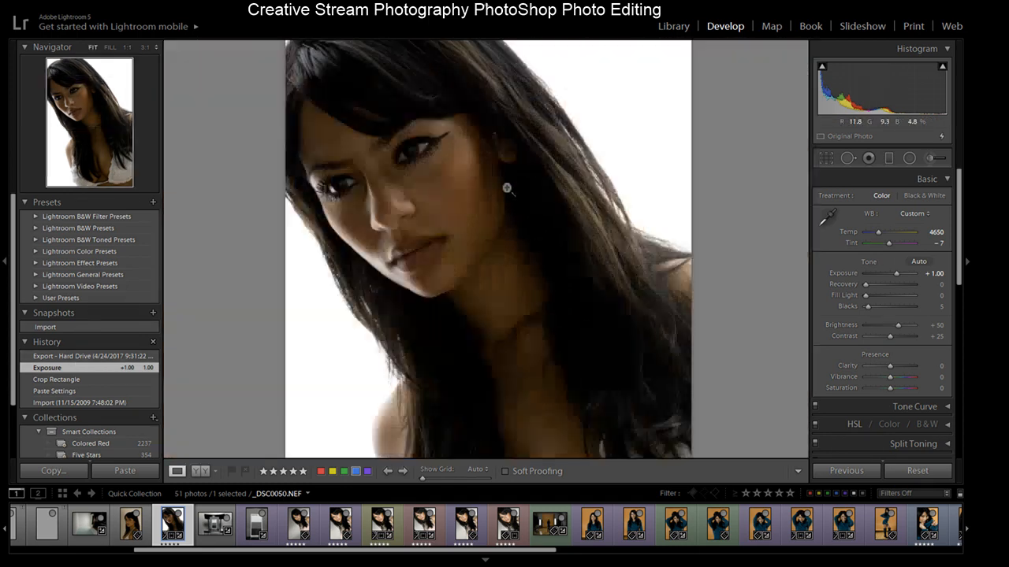
# - Step through _DSC0050's history states from the export back to the exposure adjustment
pyautogui.click(100, 357)
pyautogui.click(87, 404)
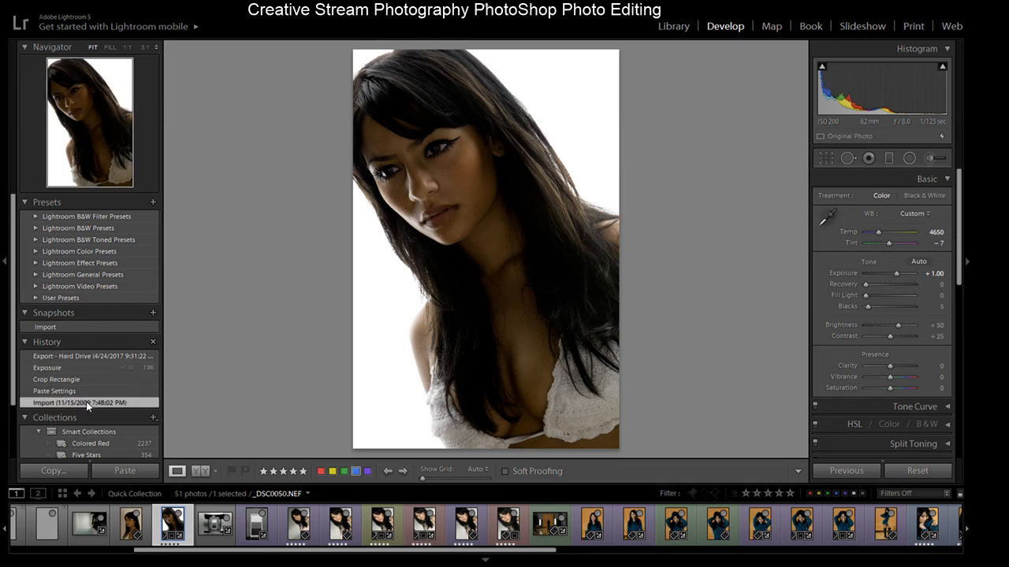
pyautogui.click(87, 389)
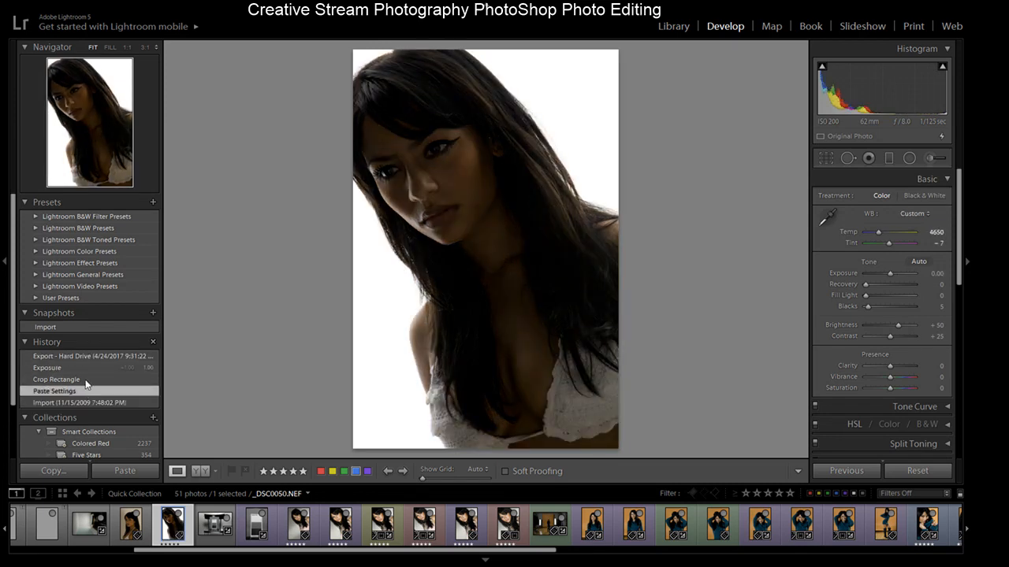
pyautogui.click(87, 382)
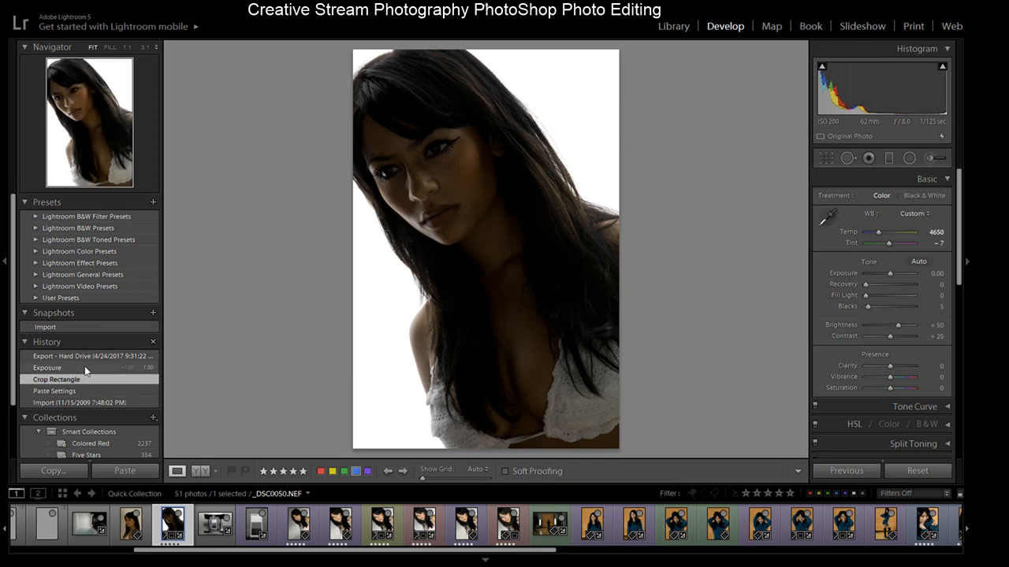
pyautogui.click(84, 367)
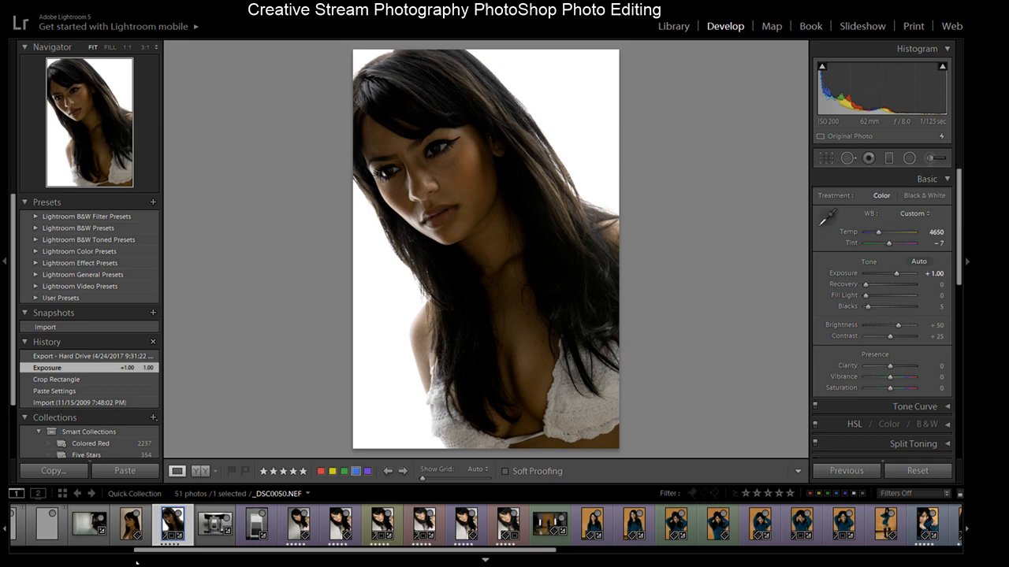
# - Scroll the filmstrip to _DSC0576 and _DSC0577 and zoom into _DSC0577's face to inspect the skin
pyautogui.moveTo(181, 549); pyautogui.dragTo(32, 547)
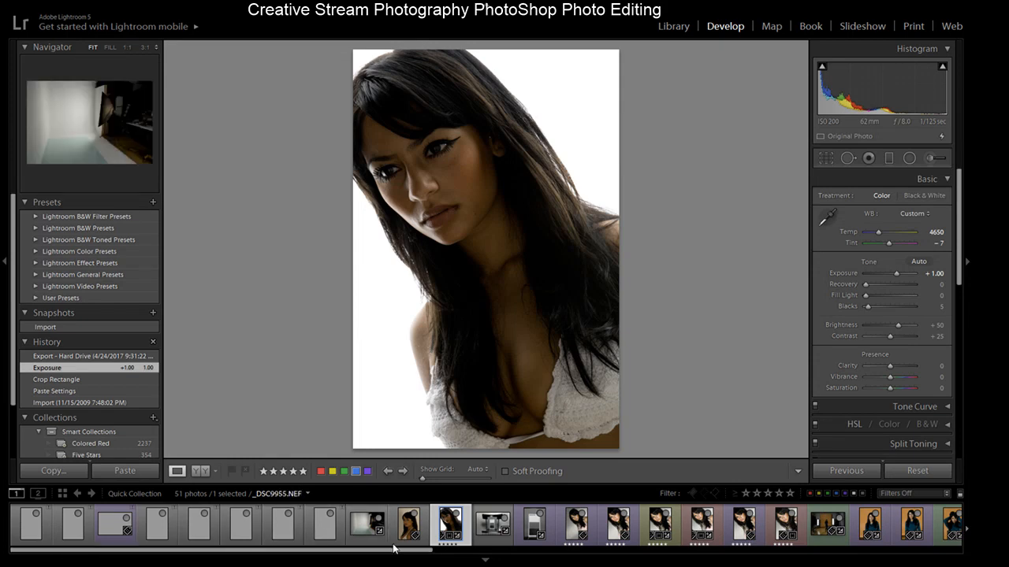
pyautogui.moveTo(385, 552); pyautogui.dragTo(439, 554)
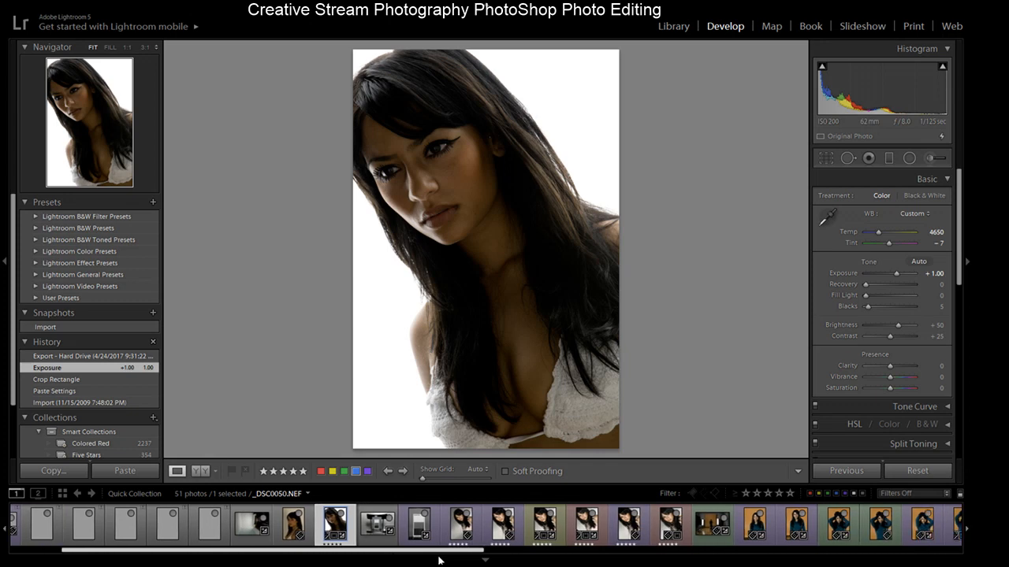
pyautogui.scroll(-5, 270, 536)
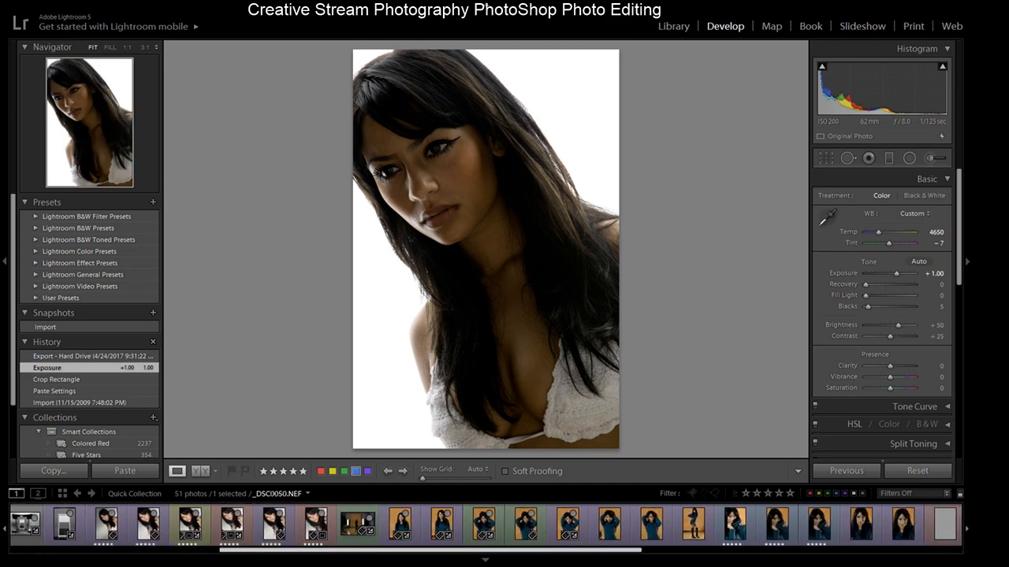
pyautogui.scroll(-3, 485, 524)
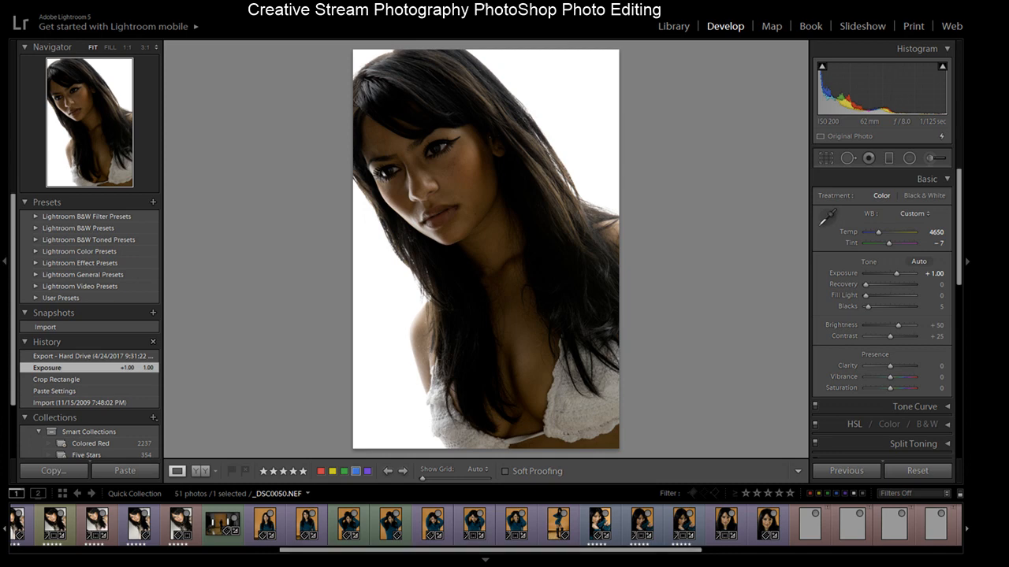
pyautogui.click(727, 525)
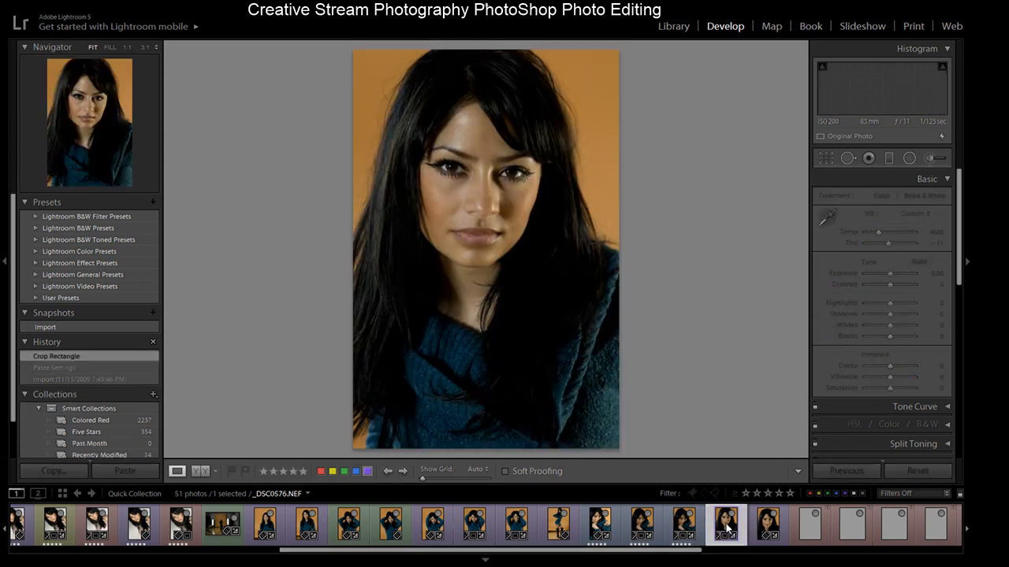
pyautogui.click(770, 529)
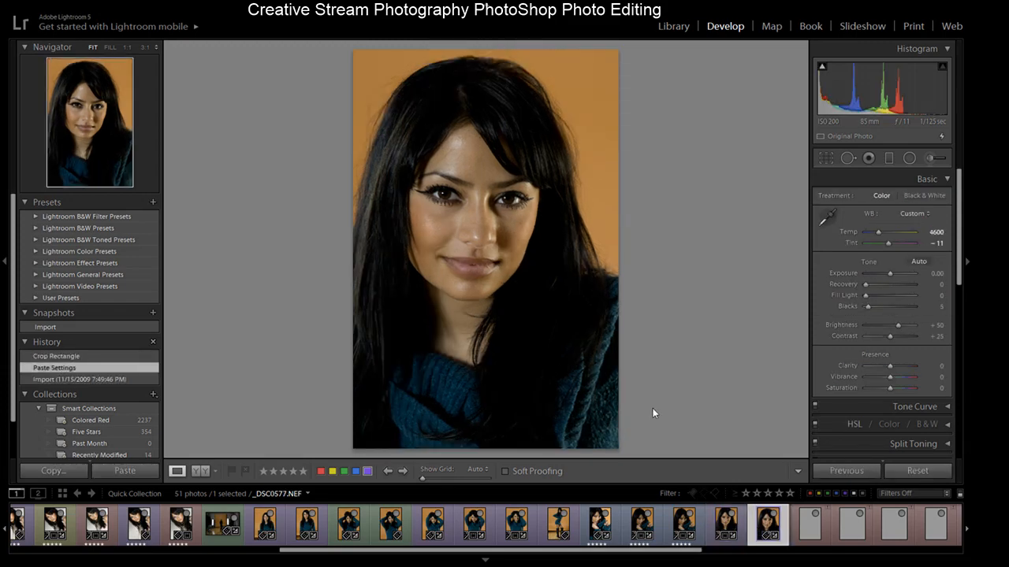
pyautogui.click(483, 162)
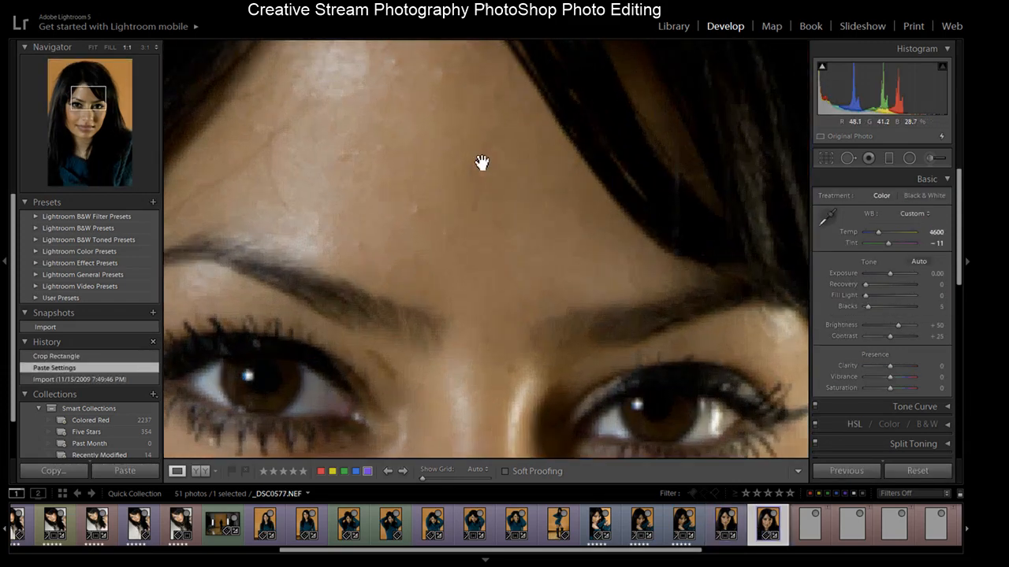
pyautogui.click(444, 122)
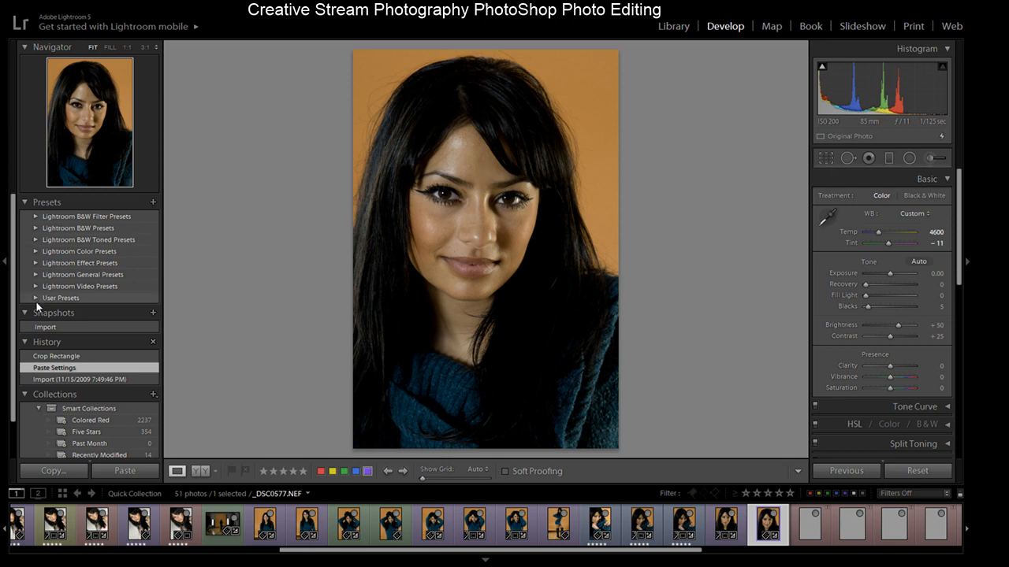
# - Enable lens profile corrections for _DSC0577
pyautogui.click(79, 356)
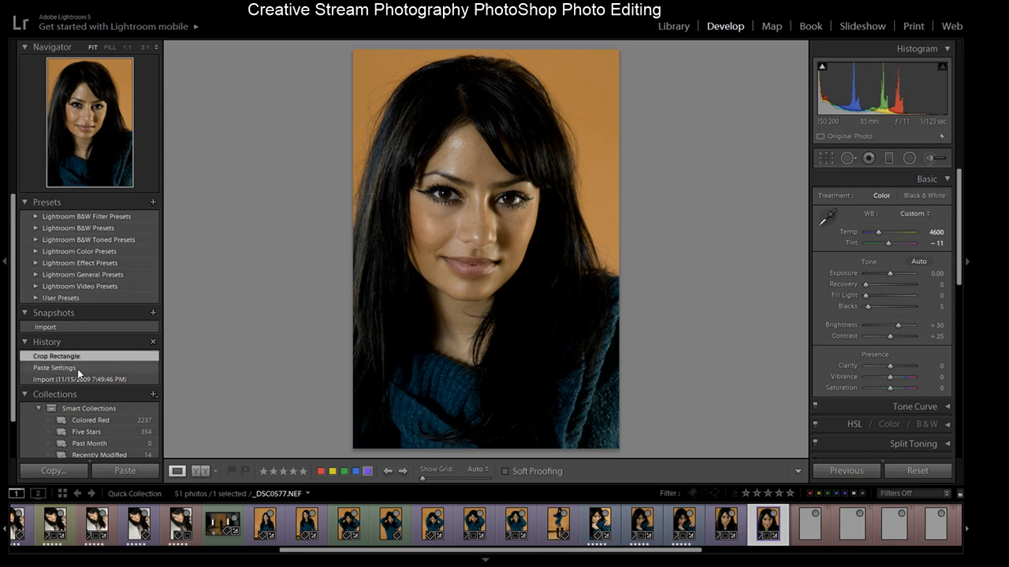
pyautogui.click(77, 368)
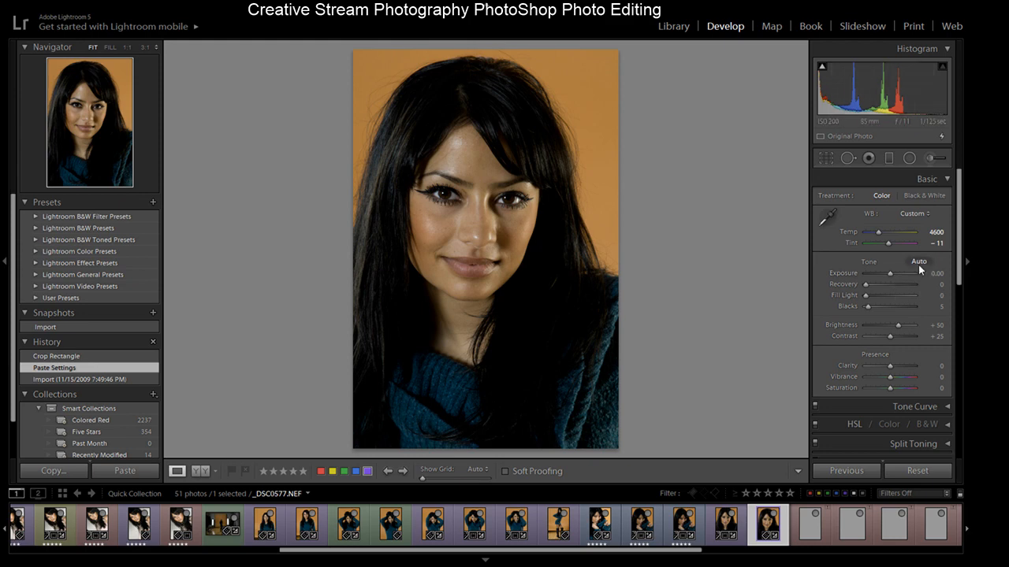
pyautogui.moveTo(957, 252); pyautogui.dragTo(957, 355)
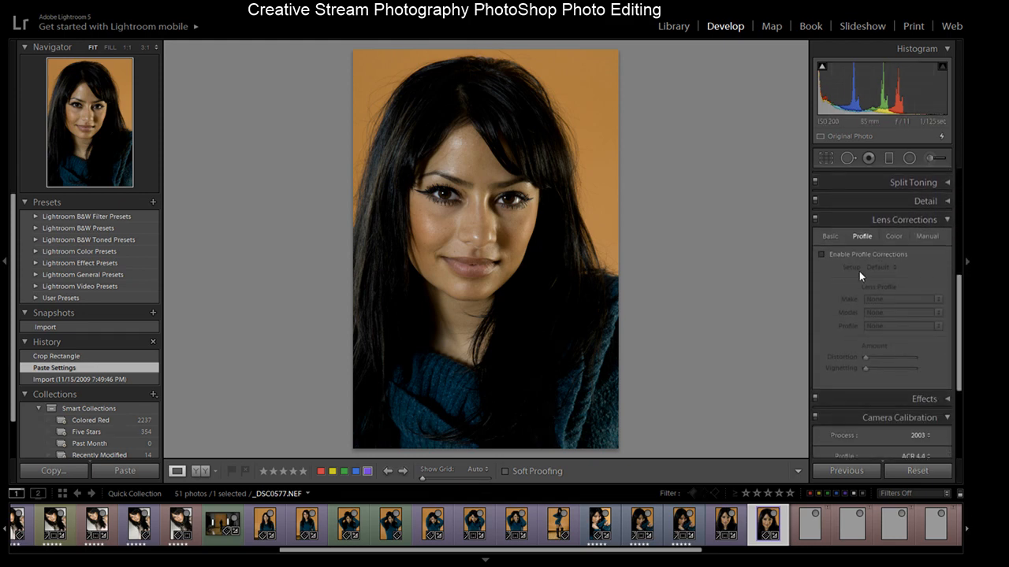
pyautogui.click(823, 254)
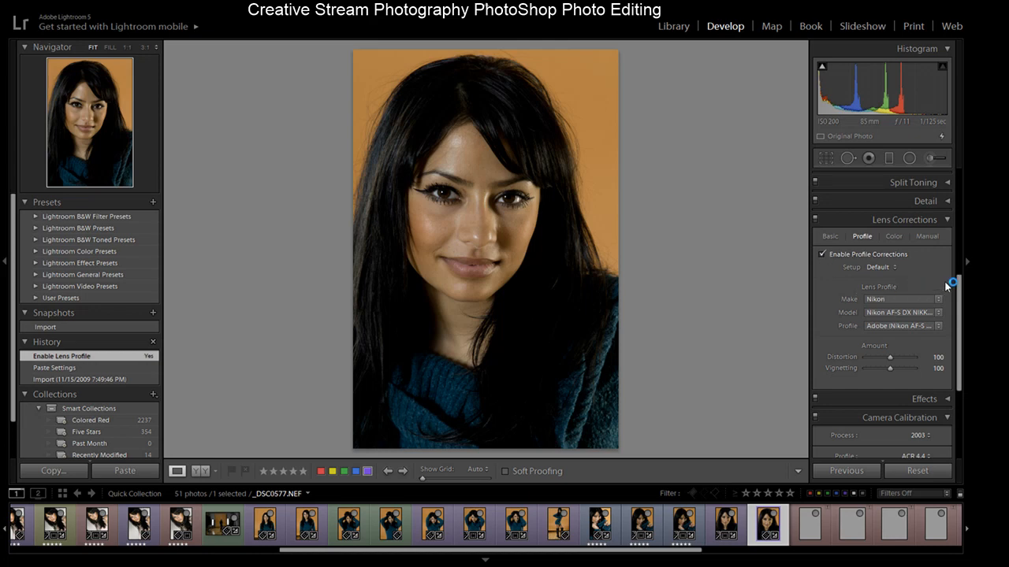
# - Update _DSC0577 to the 2012 process and apply the 16-85 flash camera profile
pyautogui.moveTo(952, 282); pyautogui.dragTo(966, 376)
pyautogui.click(918, 271)
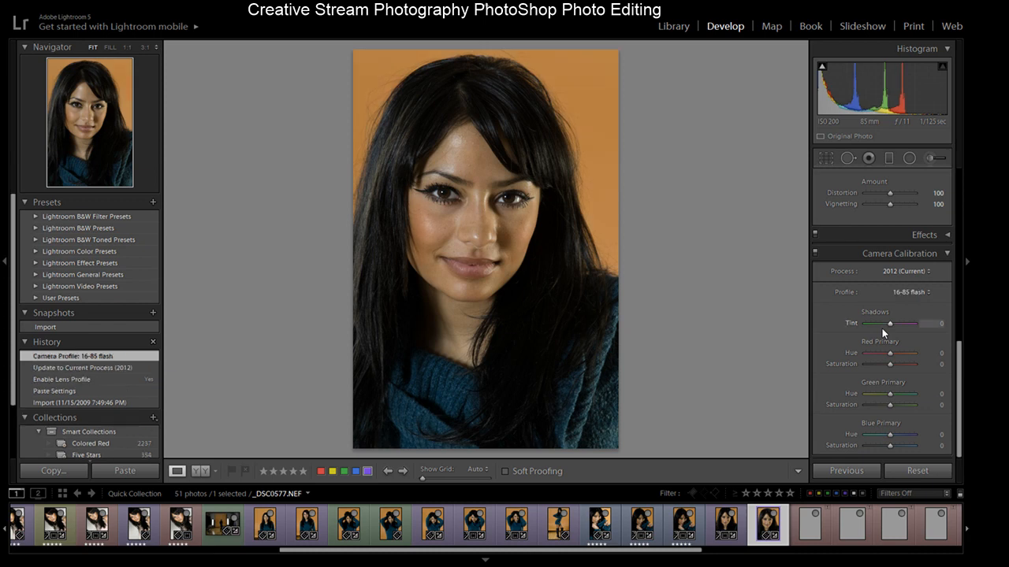
# - Return to the process-update history state, dropping the 16-85 flash camera profile
pyautogui.click(119, 369)
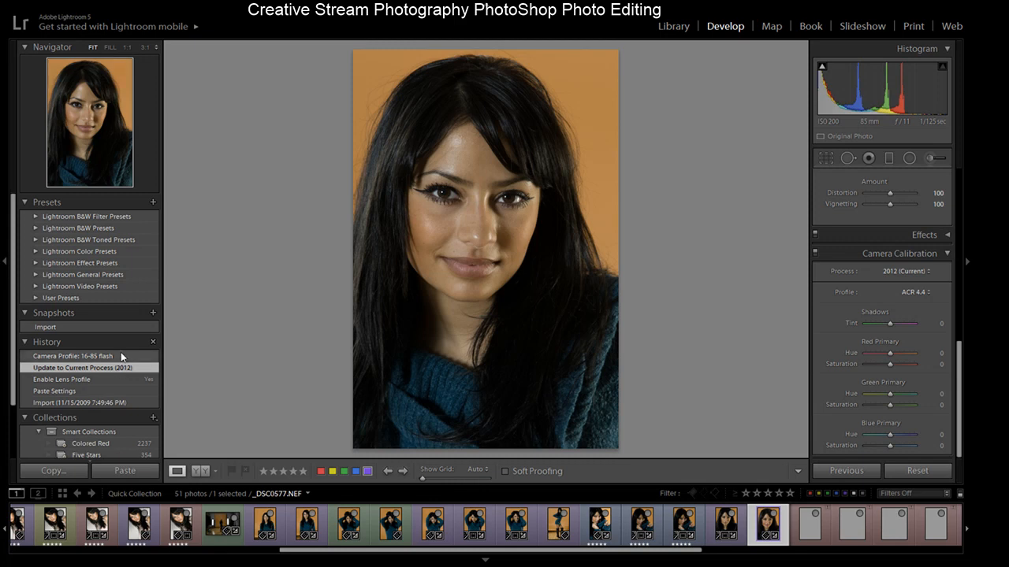
pyautogui.click(121, 356)
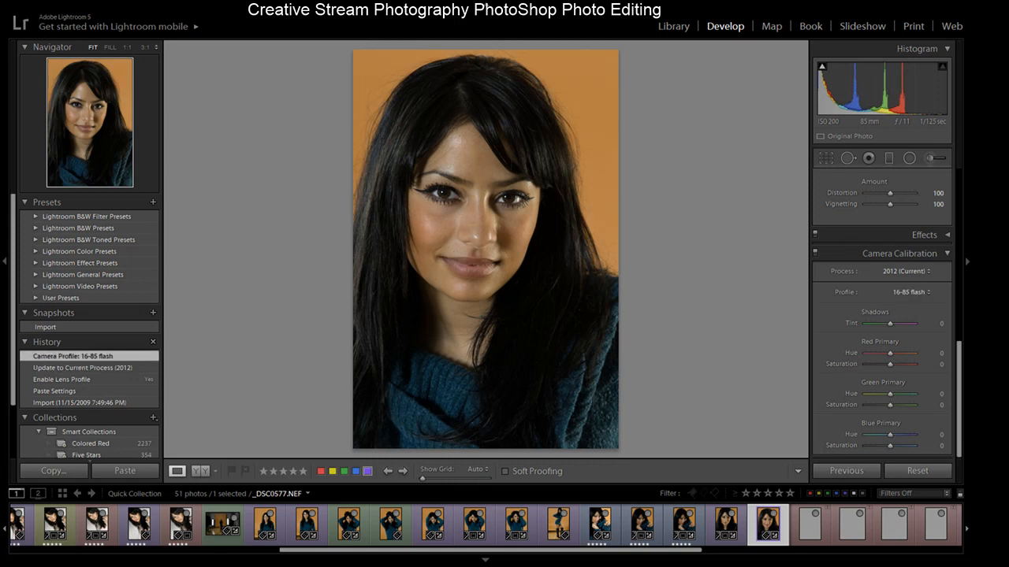
pyautogui.moveTo(960, 377)
pyautogui.mouseDown()
pyautogui.moveTo(949, 276)
pyautogui.moveTo(961, 201)
pyautogui.moveTo(946, 282)
pyautogui.moveTo(966, 395)
pyautogui.mouseUp()
pyautogui.click(91, 368)
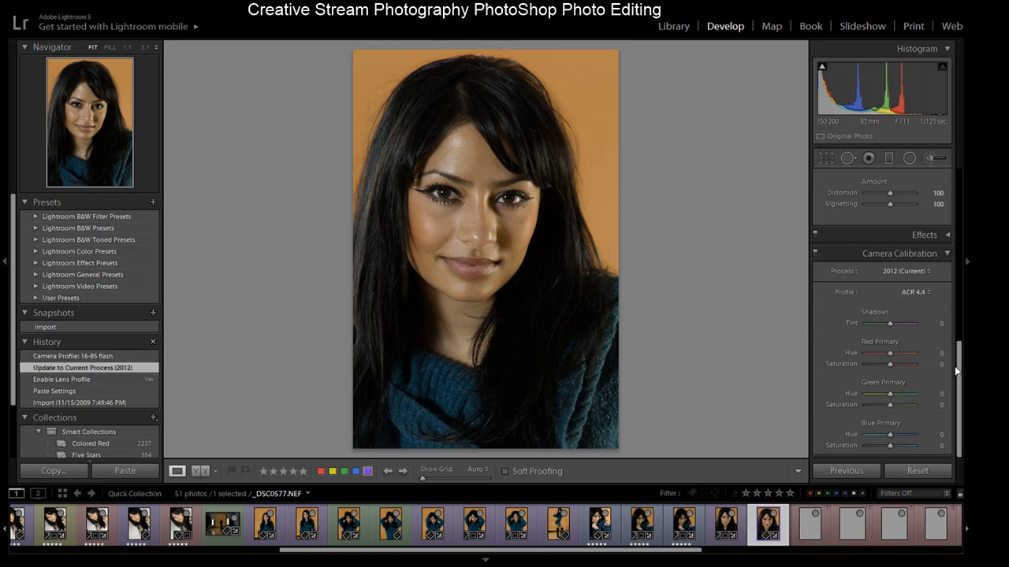
pyautogui.moveTo(960, 367); pyautogui.dragTo(960, 396)
pyautogui.moveTo(959, 381); pyautogui.dragTo(964, 257)
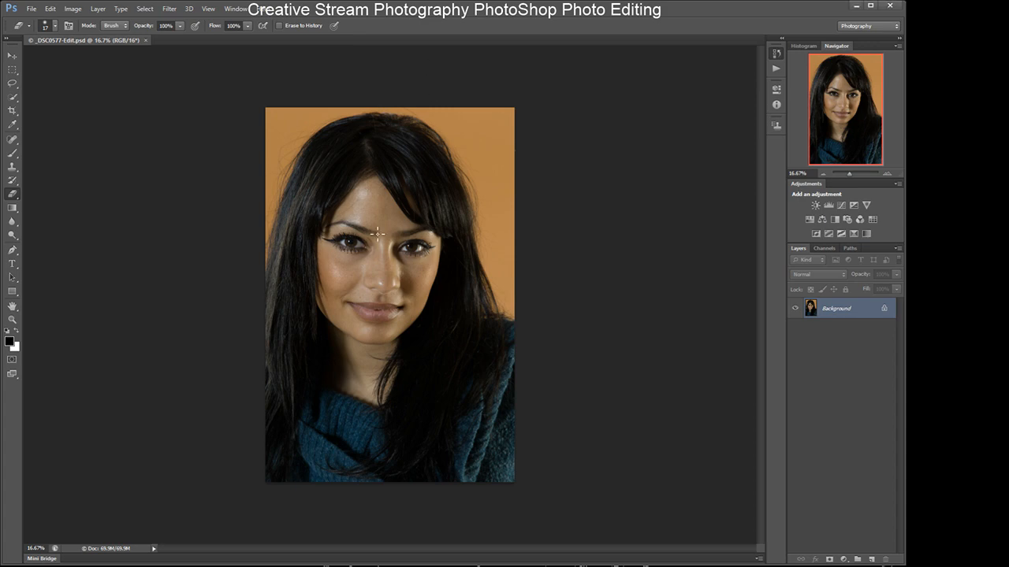
# - Zoom _DSC0577-Edit.psd to about 67% and remove forehead and face blemishes with the content-aware Spot Healing Brush
pyautogui.click(887, 172)
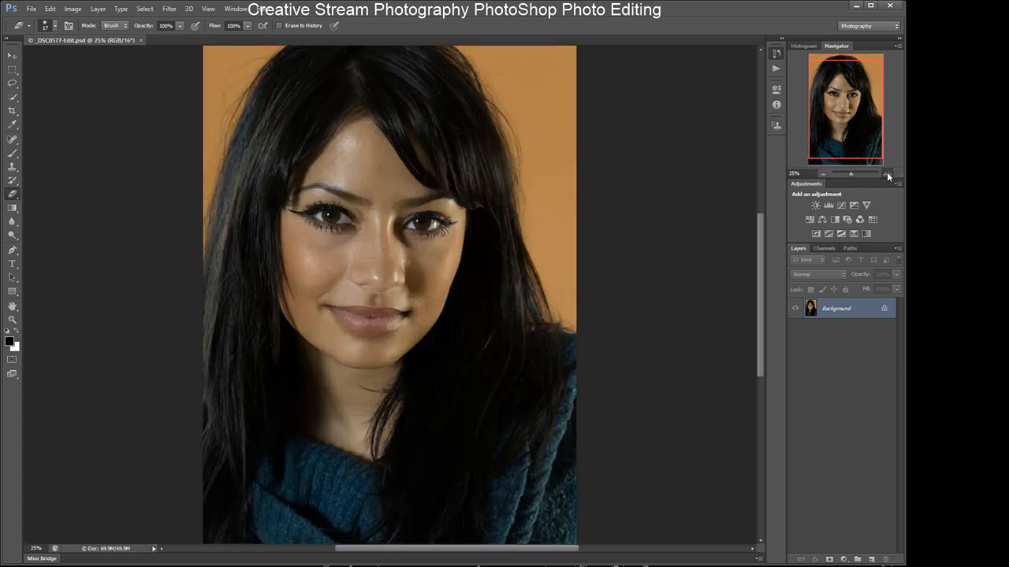
pyautogui.click(886, 171)
pyautogui.click(887, 171)
pyautogui.click(887, 172)
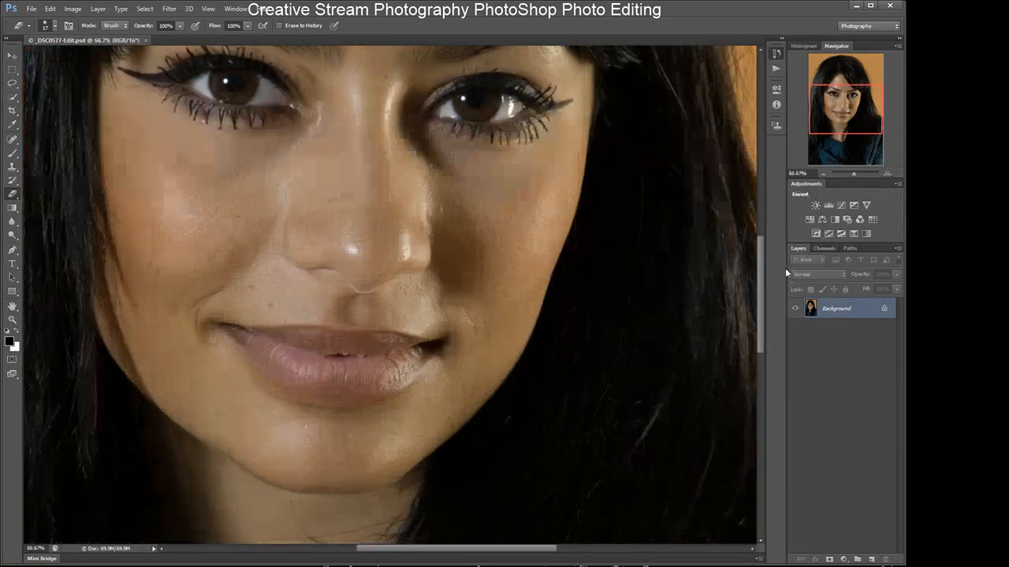
pyautogui.moveTo(758, 244); pyautogui.dragTo(749, 215)
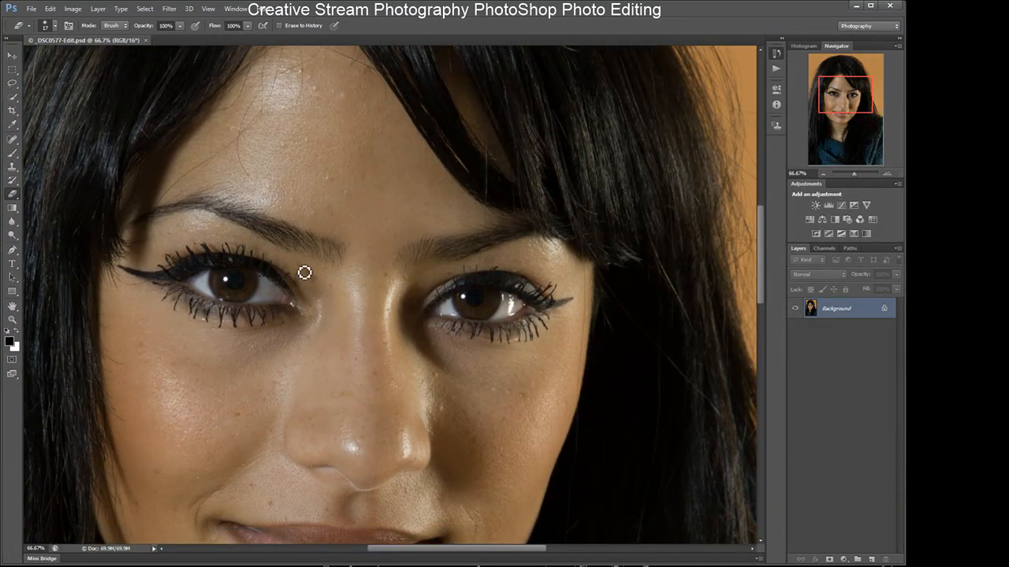
pyautogui.click(11, 139)
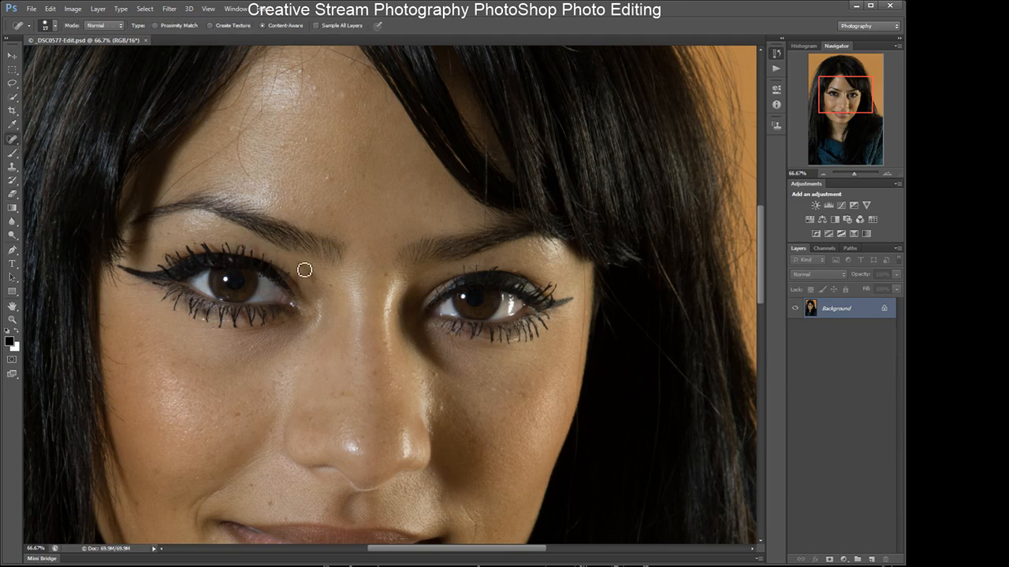
pyautogui.moveTo(305, 271); pyautogui.dragTo(325, 287)
pyautogui.click(333, 292)
pyautogui.click(333, 180)
pyautogui.click(305, 81)
pyautogui.moveTo(305, 80); pyautogui.dragTo(305, 101)
pyautogui.click(305, 70)
pyautogui.click(386, 275)
pyautogui.click(361, 439)
pyautogui.click(521, 395)
# - Heal further spots on the cheek, chin and lips with the Spot Healing Brush
pyautogui.moveTo(761, 293); pyautogui.dragTo(762, 322)
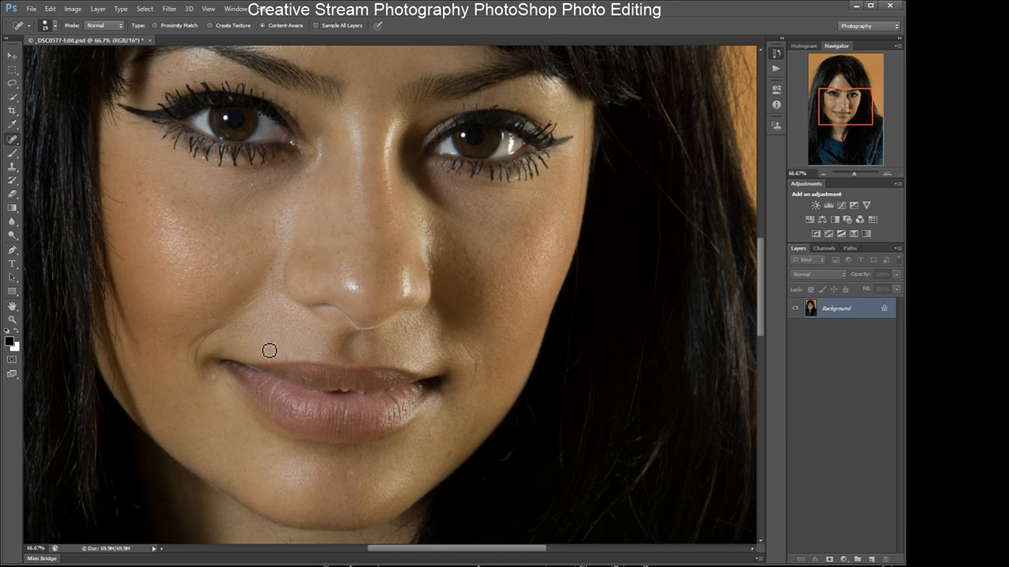
pyautogui.click(186, 272)
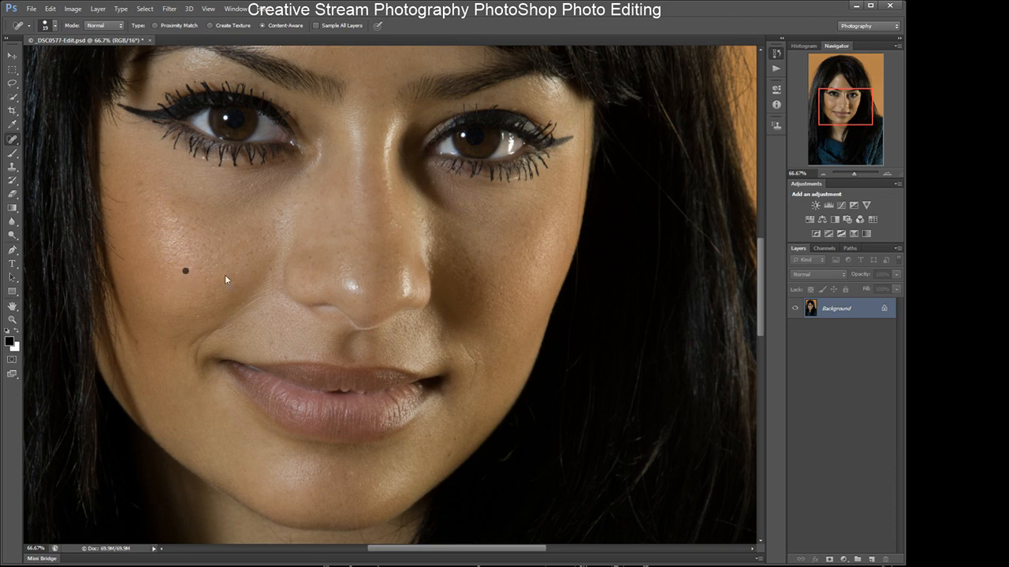
pyautogui.click(199, 317)
pyautogui.click(455, 437)
pyautogui.press(']')
pyautogui.press(']')
pyautogui.press(']')
pyautogui.press(']')
pyautogui.press(']')
pyautogui.moveTo(762, 259); pyautogui.dragTo(764, 227)
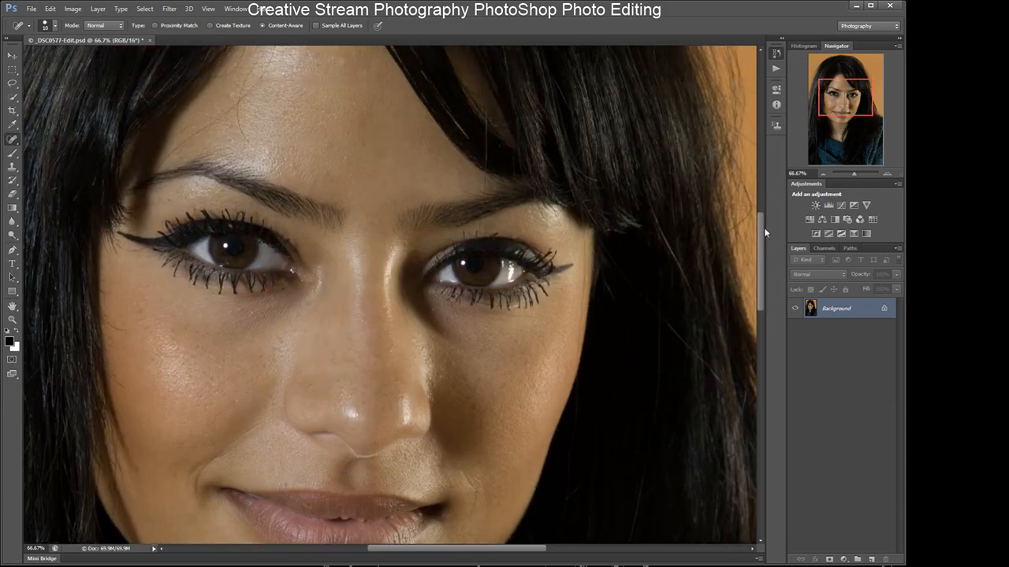
# - Zoom to 200% on the right eye, shrink the brush to 3 px and heal spots above the eye
pyautogui.click(885, 172)
pyautogui.click(886, 172)
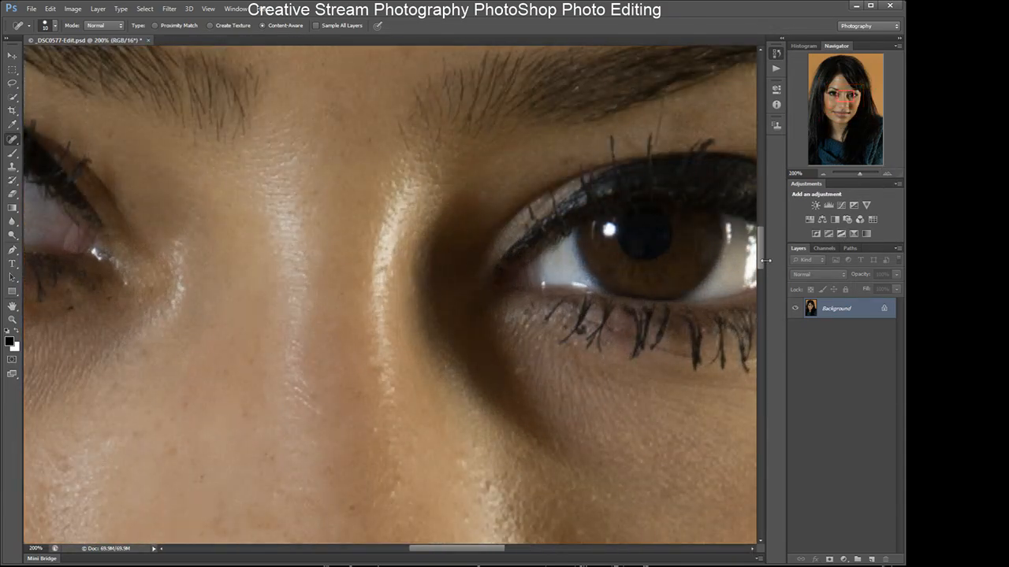
pyautogui.moveTo(462, 552); pyautogui.dragTo(502, 551)
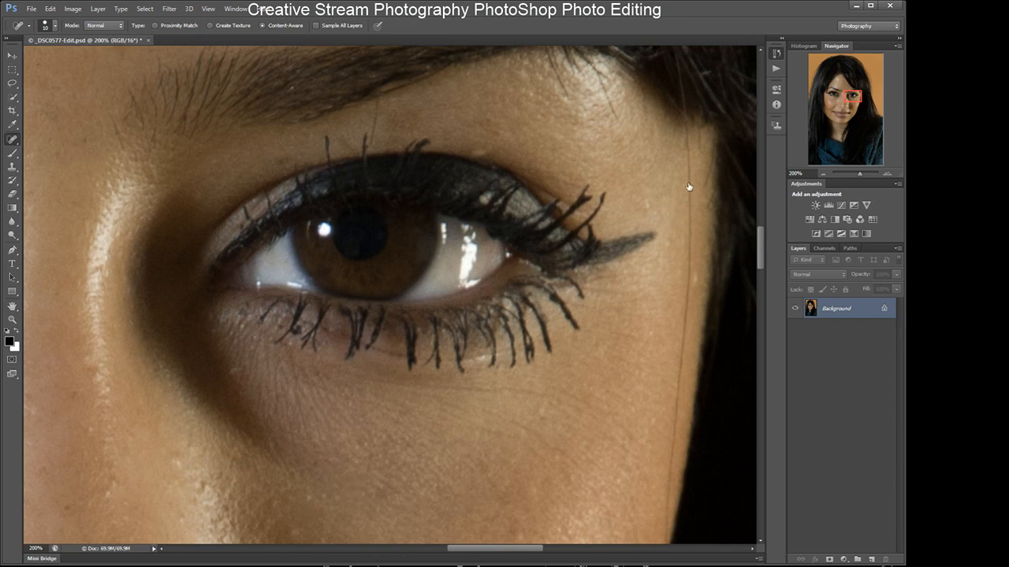
pyautogui.click(825, 172)
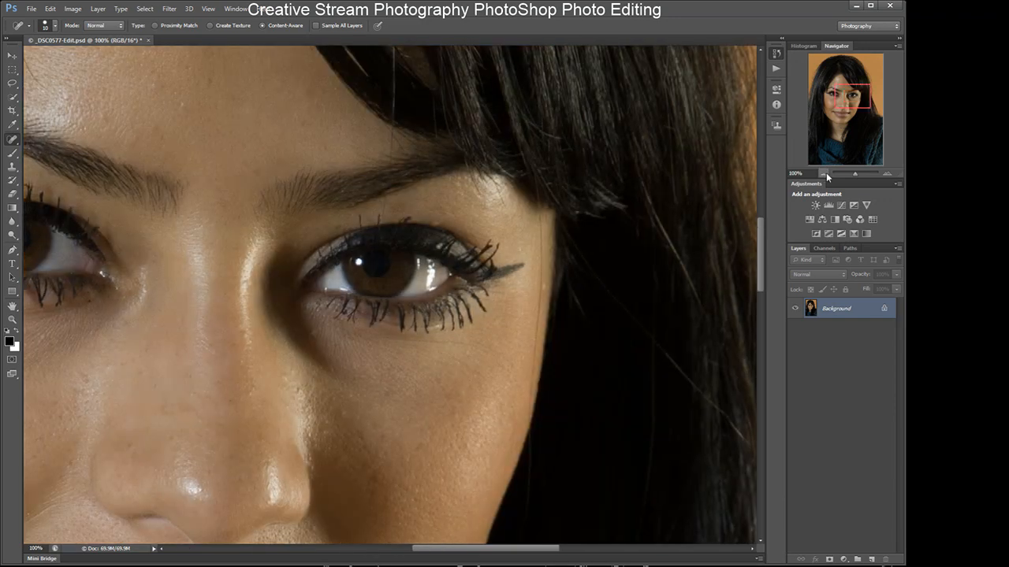
pyautogui.click(889, 172)
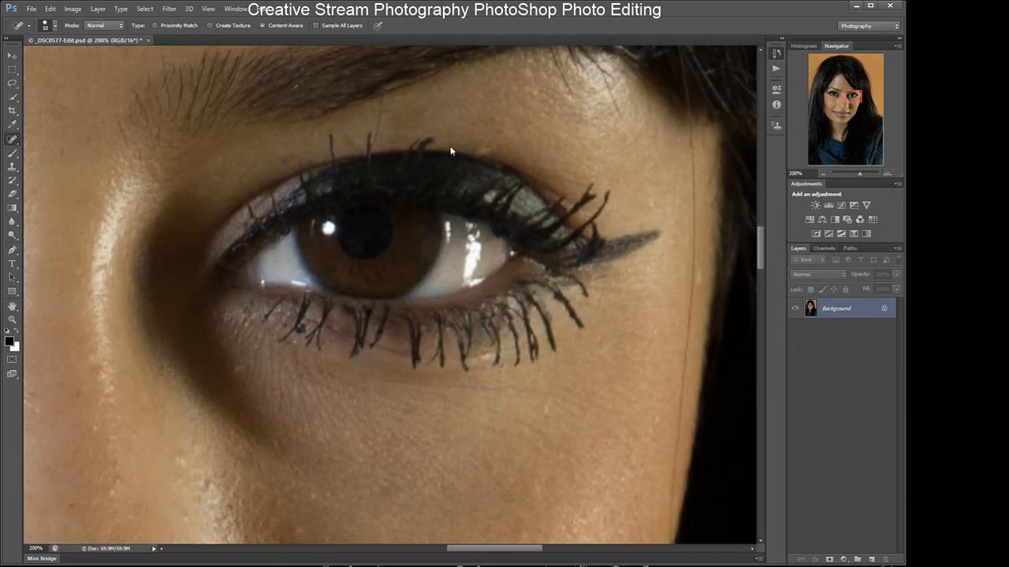
pyautogui.press('[')
pyautogui.press('[')
pyautogui.press('[')
pyautogui.press('[')
pyautogui.press('[')
pyautogui.press('[')
pyautogui.press('[')
pyautogui.moveTo(387, 122); pyautogui.dragTo(386, 145)
pyautogui.moveTo(387, 112); pyautogui.dragTo(382, 146)
pyautogui.moveTo(519, 552); pyautogui.dragTo(540, 550)
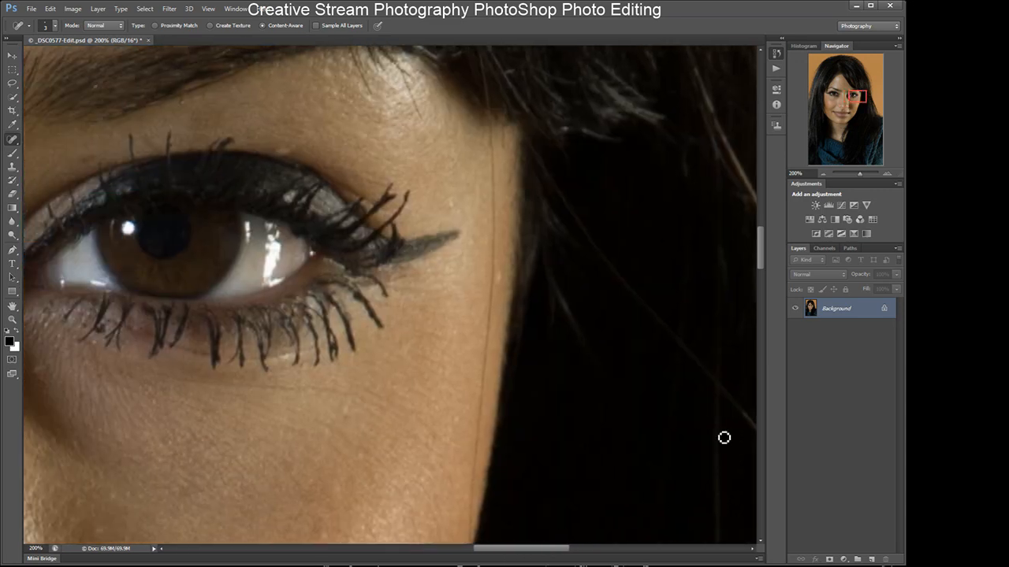
# - Zoom out to 33.3% and try to move the locked Background layer with the Move tool
pyautogui.click(824, 175)
pyautogui.click(823, 176)
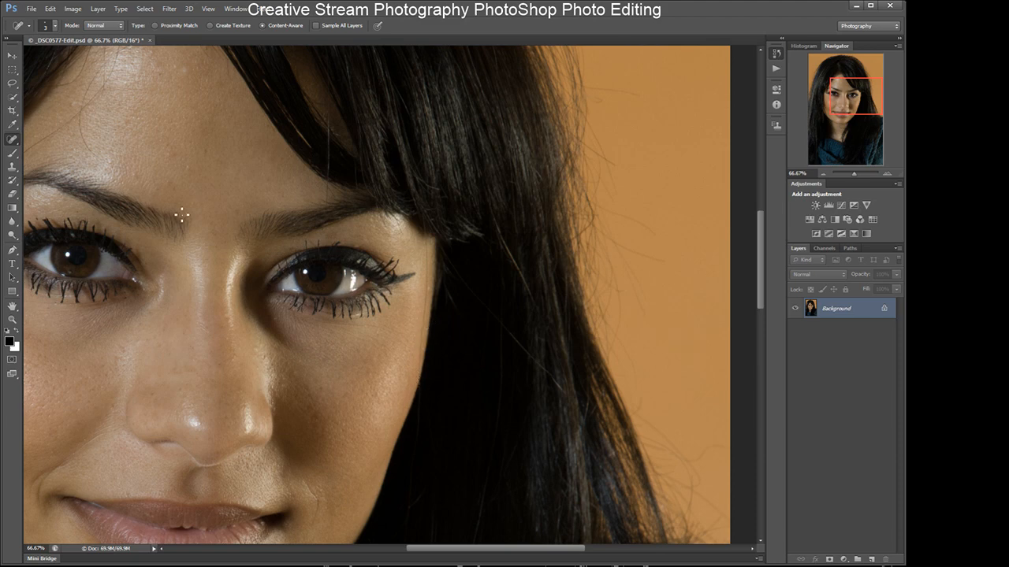
pyautogui.click(12, 56)
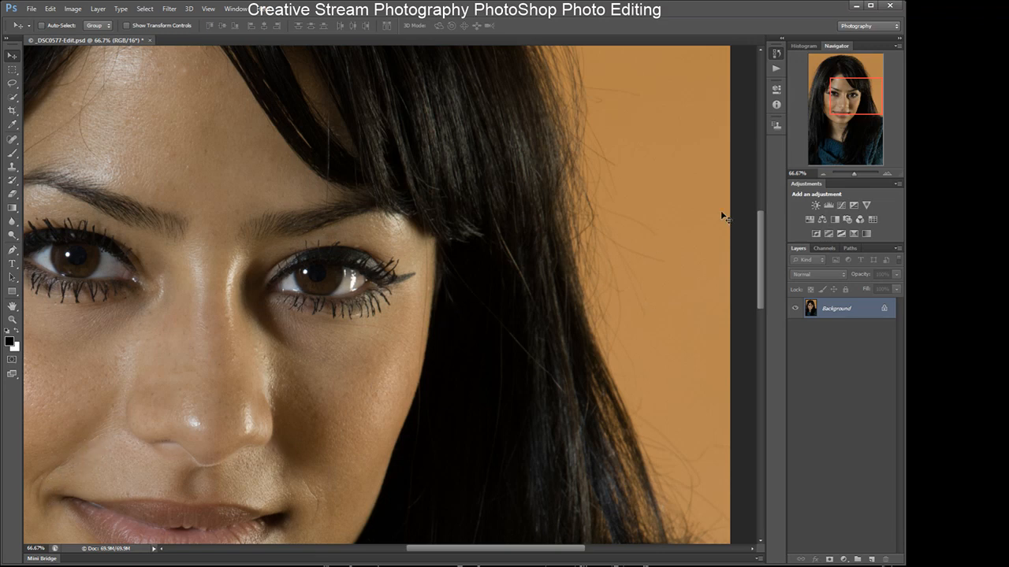
pyautogui.click(824, 174)
pyautogui.click(823, 174)
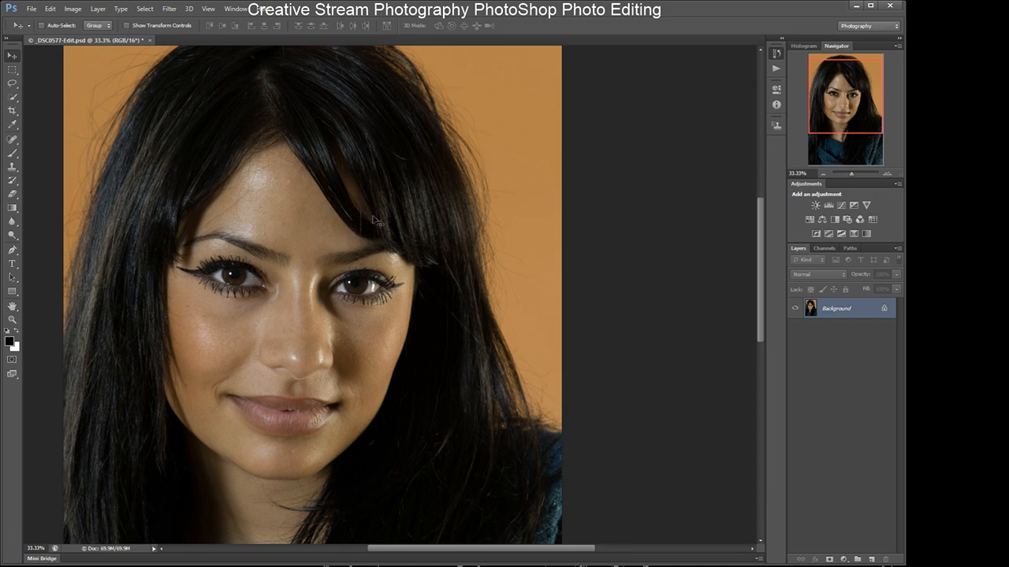
pyautogui.click(312, 248)
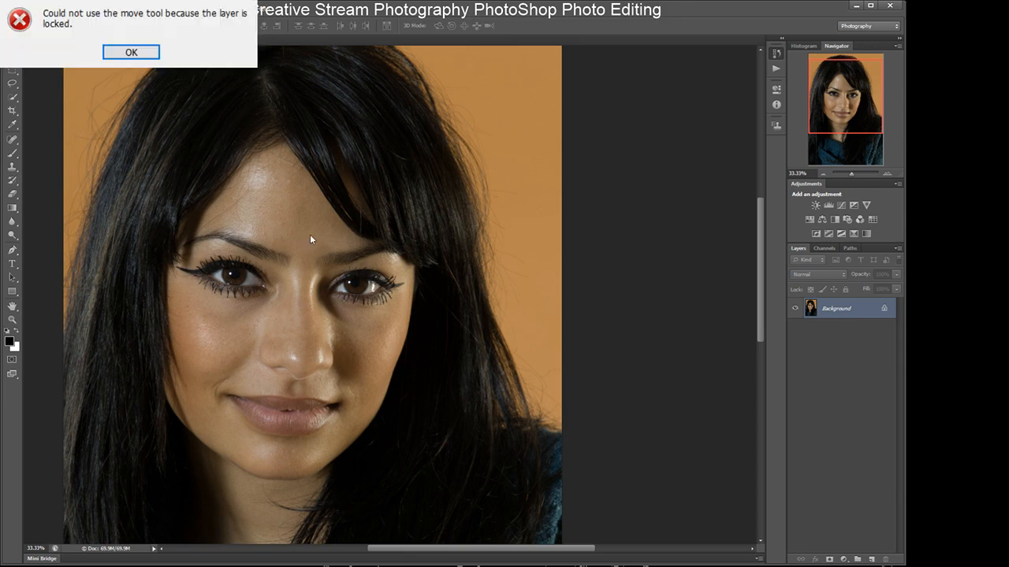
pyautogui.click(128, 55)
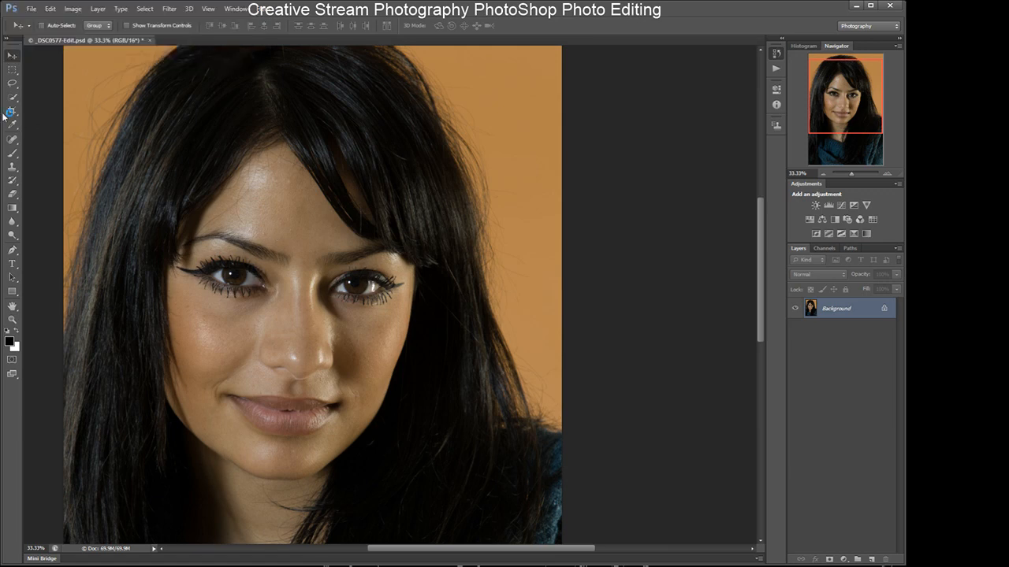
# - Pick the Eraser tool and set Portraiture 2 to the Enhance: Tones preset, trying Enhance: Glamour and undoing it
pyautogui.click(12, 194)
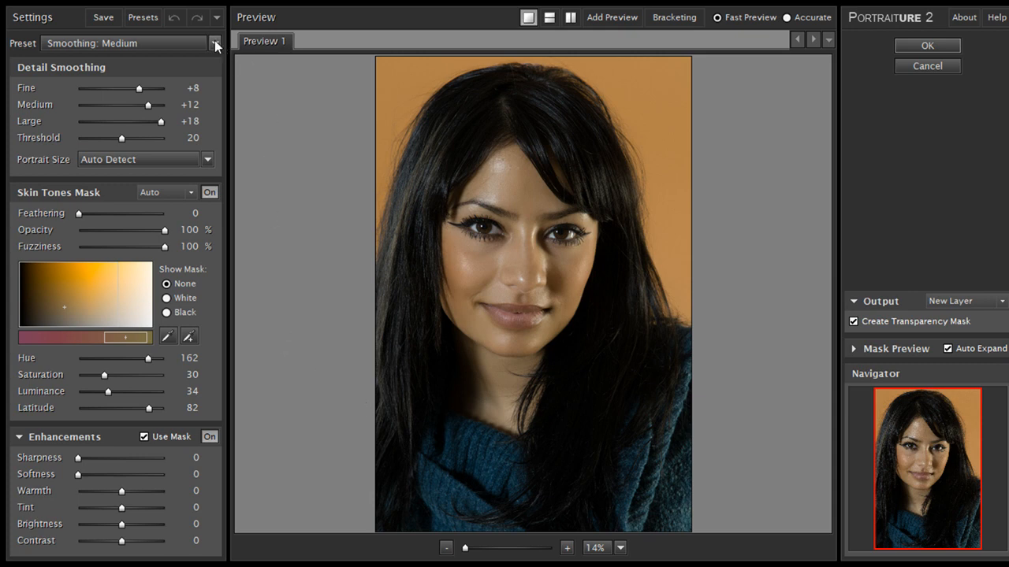
pyautogui.click(133, 326)
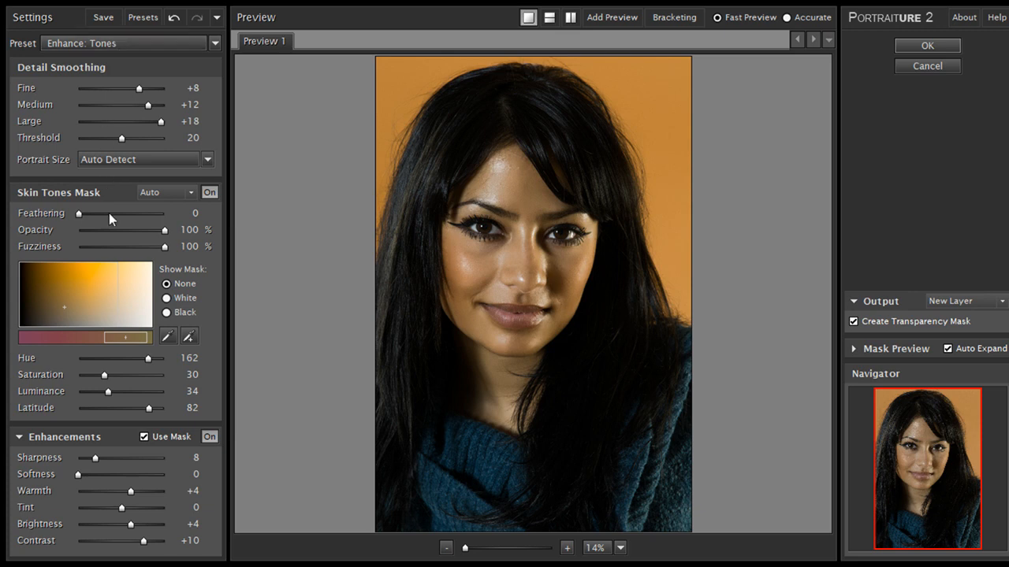
pyautogui.click(107, 276)
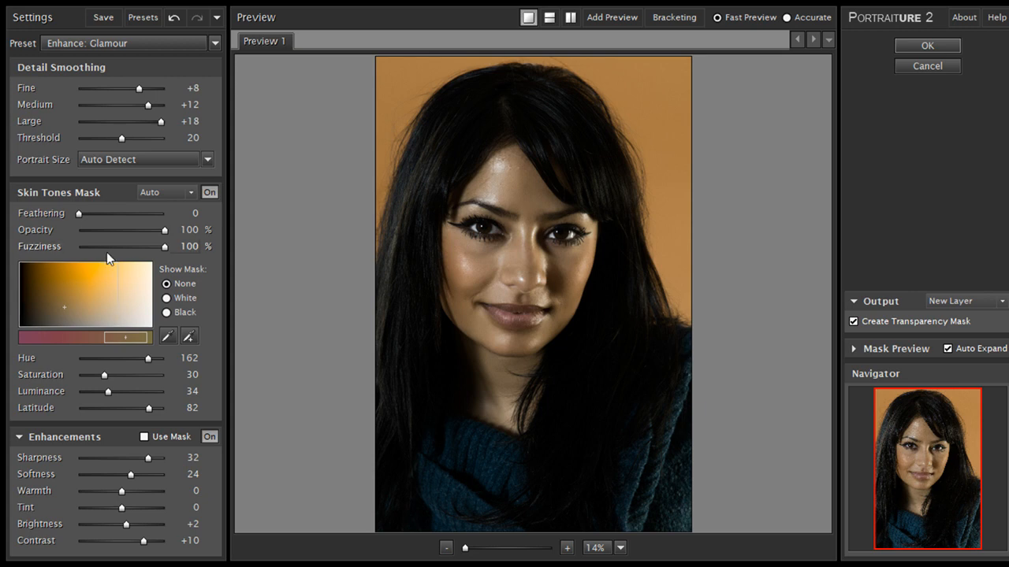
pyautogui.click(174, 17)
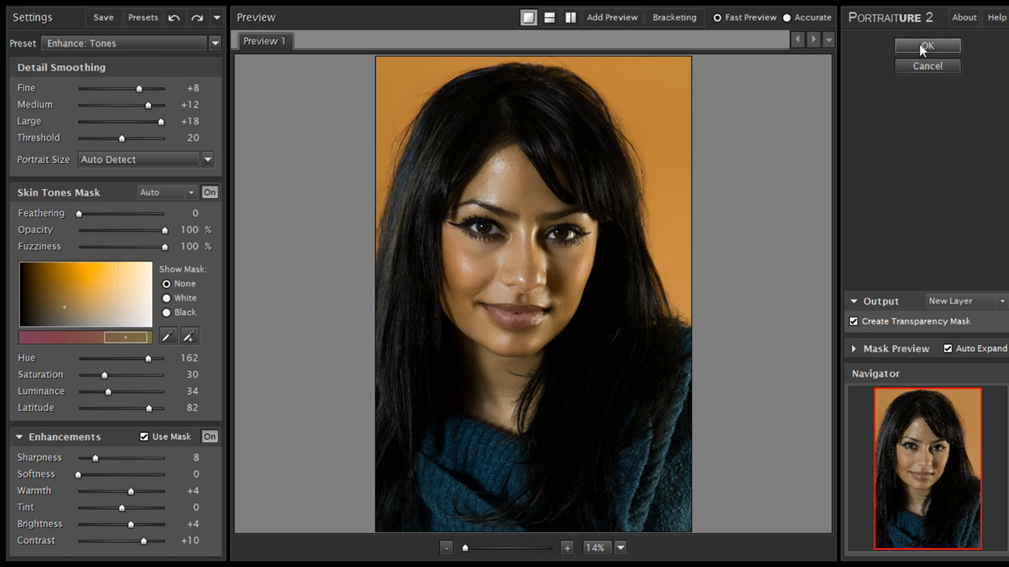
# - Inspect the Portraiture preview and mask preview, then apply the filter with output to a new layer
pyautogui.click(525, 278)
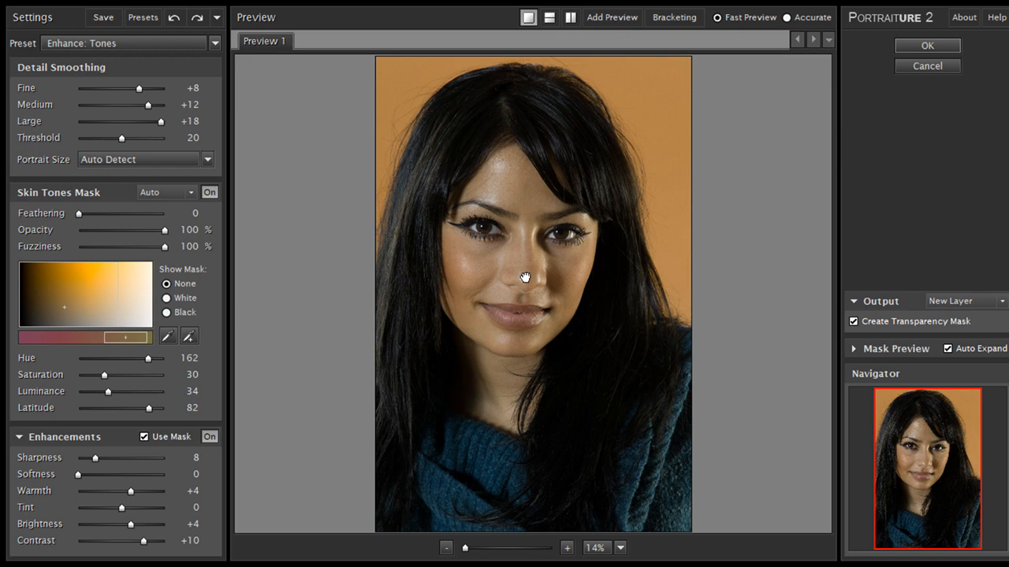
pyautogui.click(482, 398)
pyautogui.click(482, 398)
pyautogui.click(481, 398)
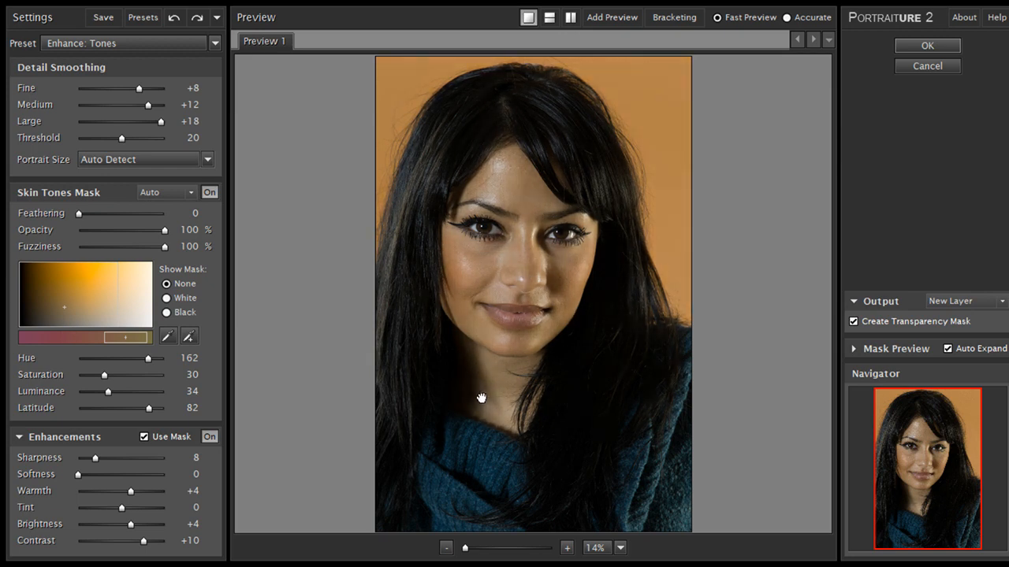
pyautogui.click(853, 349)
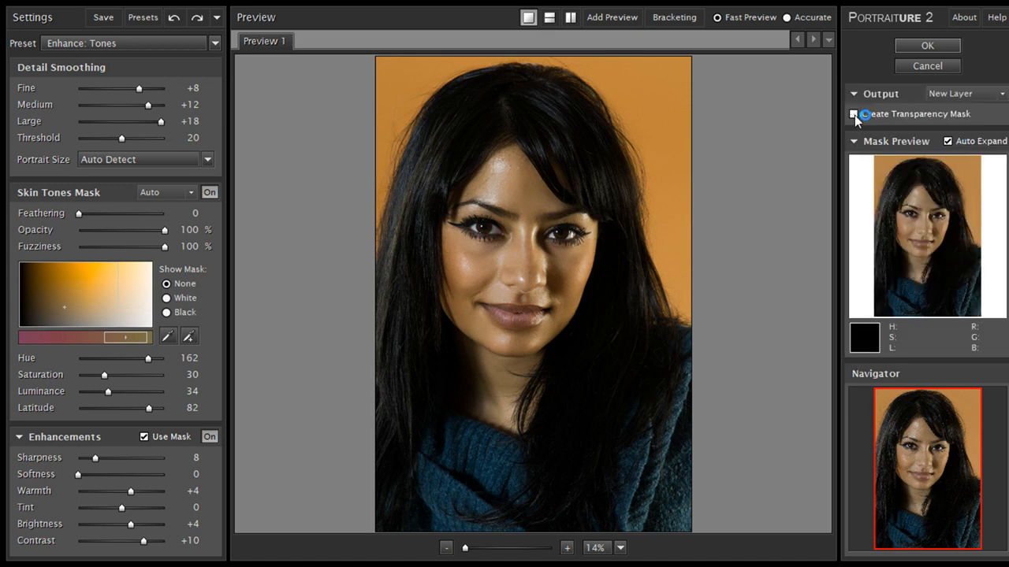
pyautogui.click(575, 435)
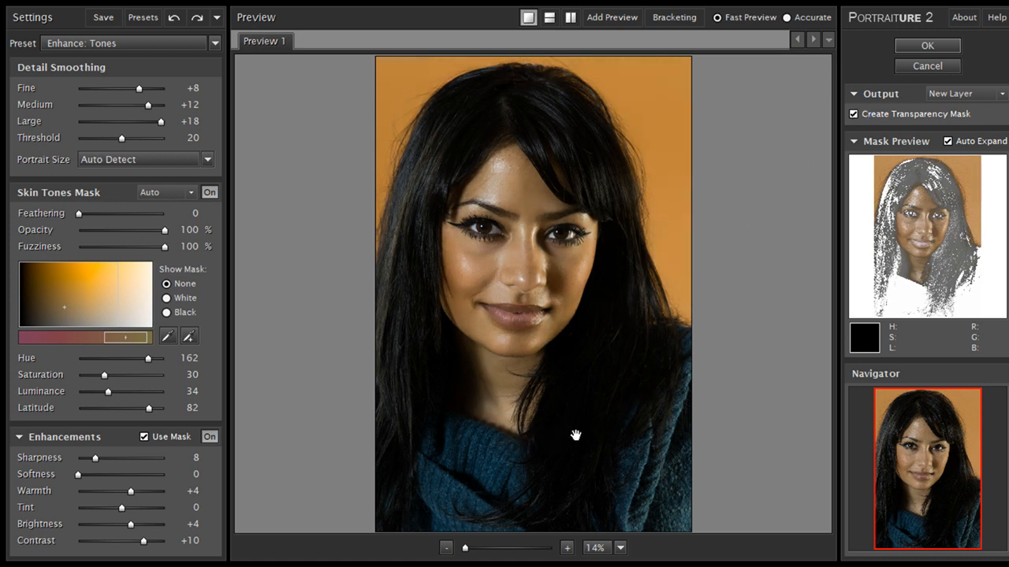
pyautogui.click(915, 45)
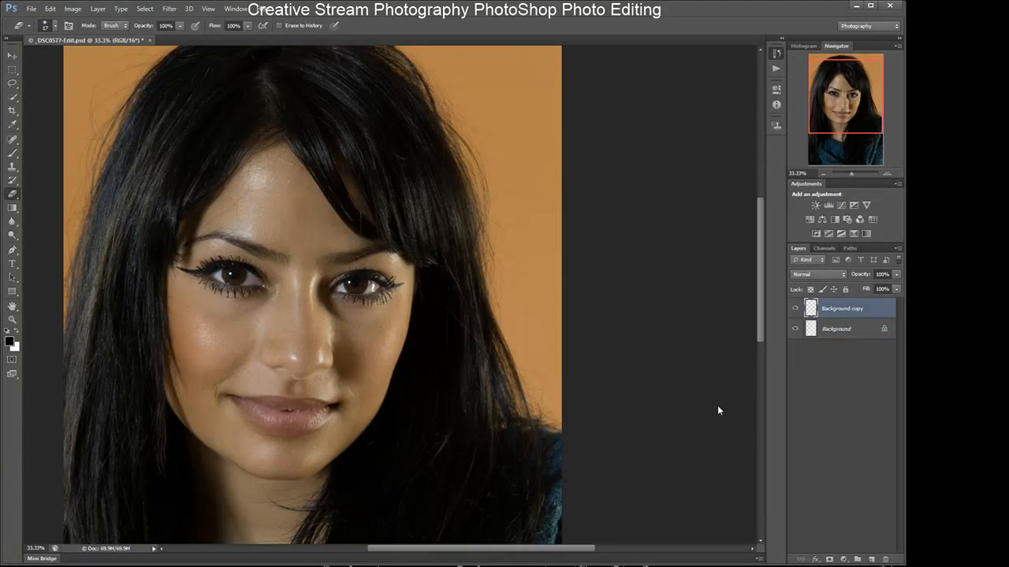
# - At 25% zoom, hide the Background layer, select Background copy and erase the smoothing from the right eye with a 44 px eraser
pyautogui.click(820, 171)
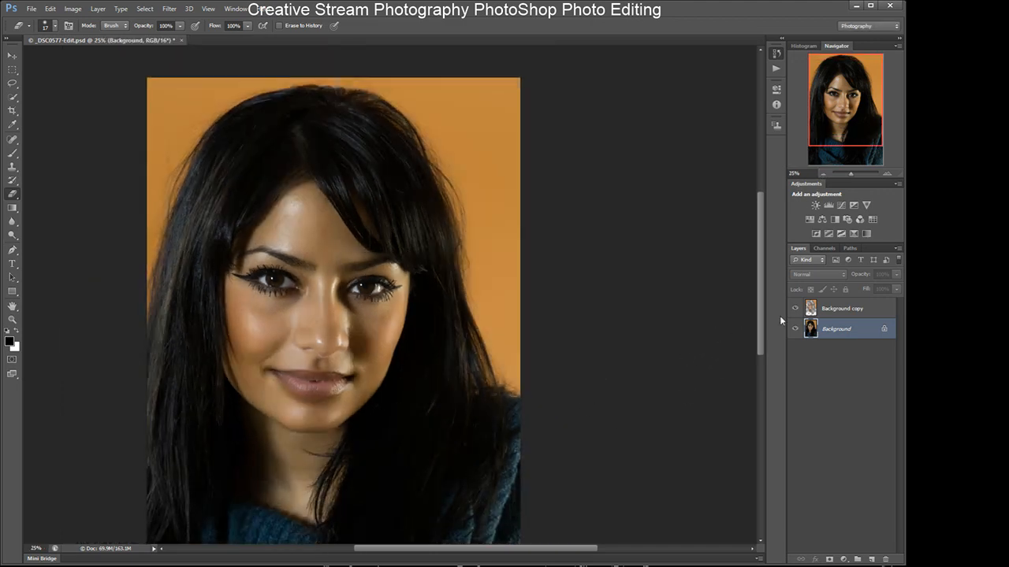
pyautogui.moveTo(762, 323); pyautogui.dragTo(761, 343)
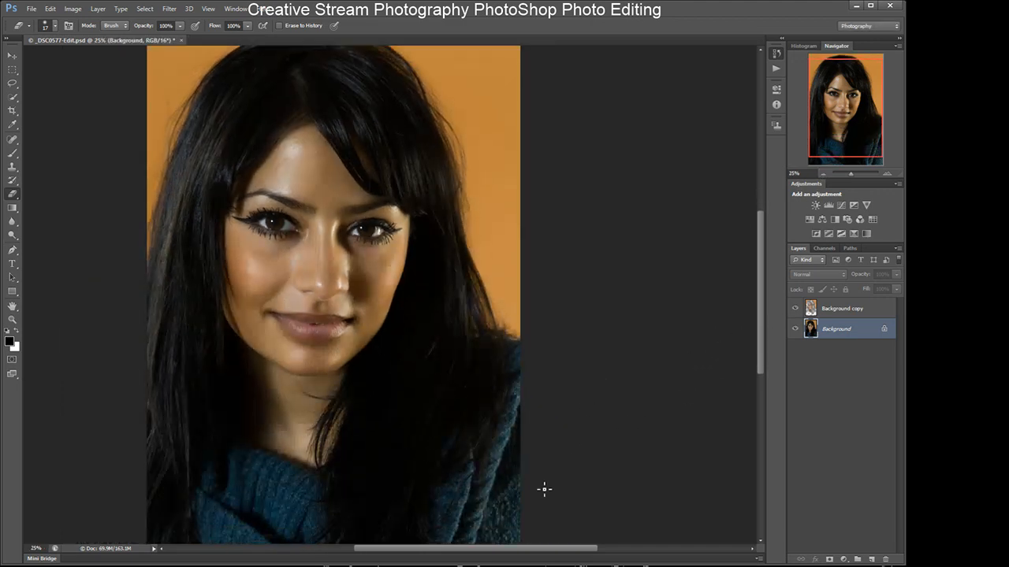
pyautogui.moveTo(477, 551); pyautogui.dragTo(454, 553)
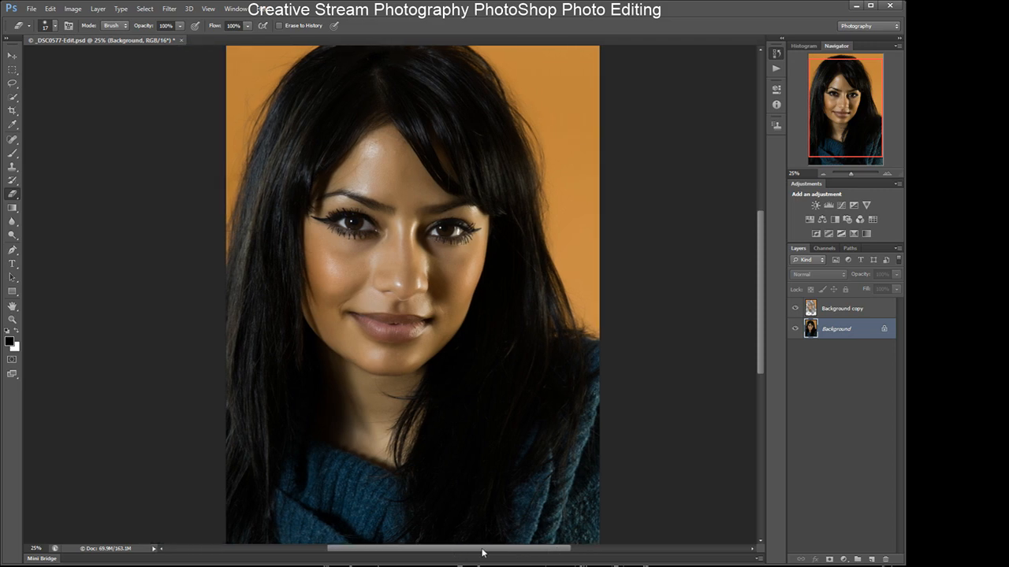
pyautogui.click(795, 329)
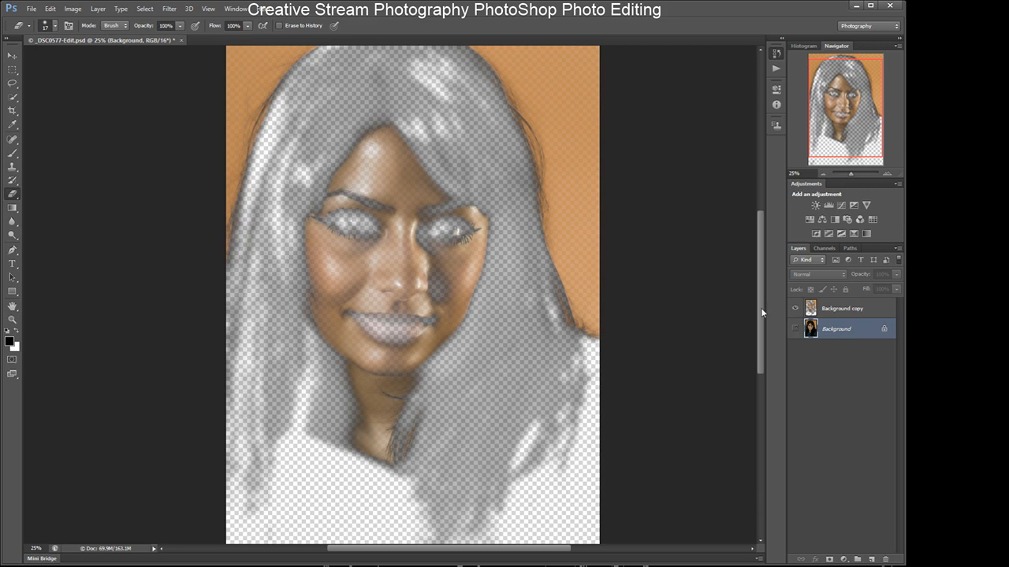
pyautogui.click(843, 309)
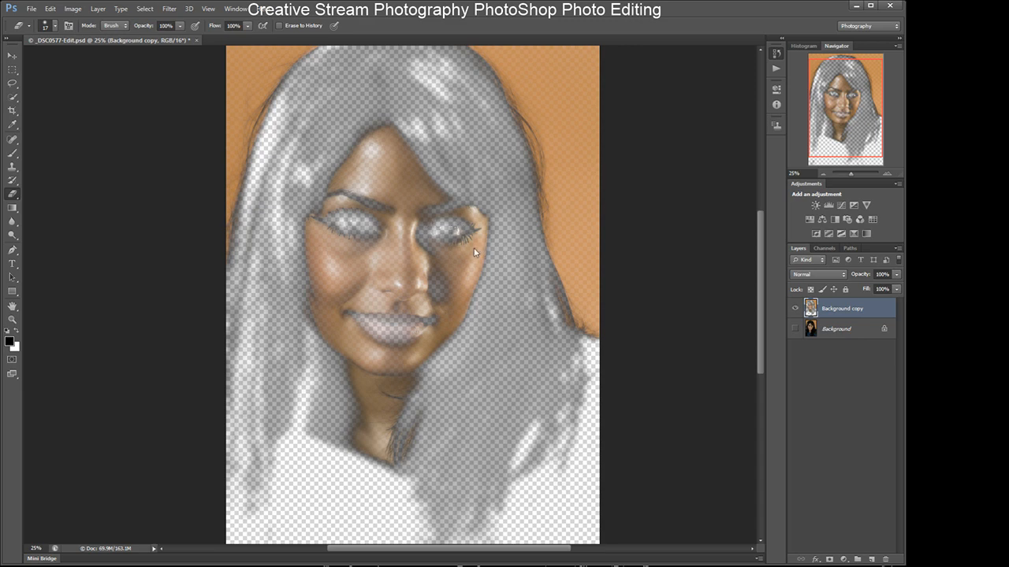
pyautogui.press(']')
pyautogui.press(']')
pyautogui.press(']')
pyautogui.press(']')
pyautogui.press(']')
pyautogui.press(']')
pyautogui.moveTo(448, 234)
pyautogui.mouseDown()
pyautogui.moveTo(439, 225)
pyautogui.moveTo(457, 229)
pyautogui.moveTo(430, 232)
pyautogui.moveTo(466, 232)
pyautogui.moveTo(448, 228)
pyautogui.mouseUp()
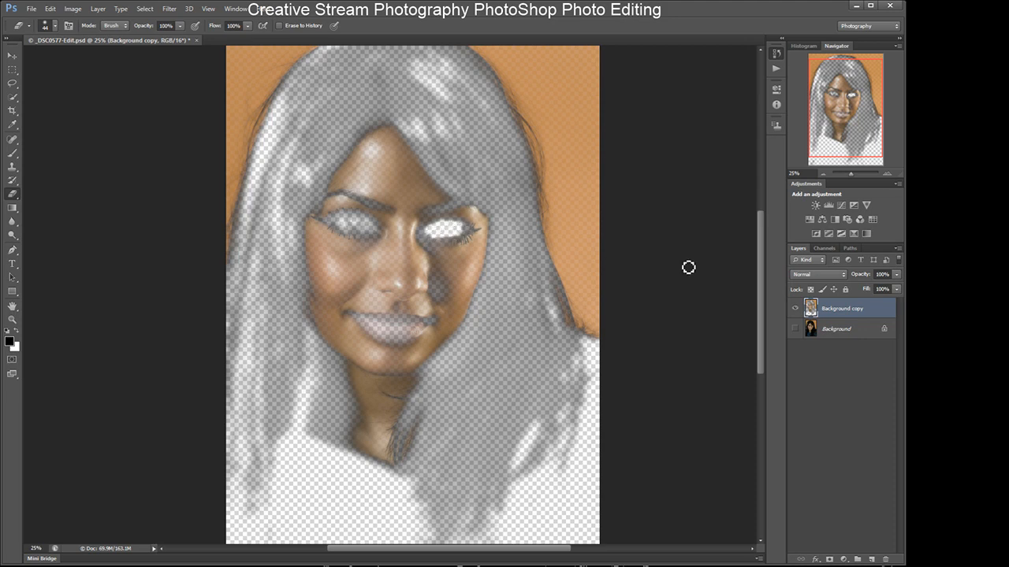
# - Toggle the Background layer's visibility to compare the smoothed and erased areas
pyautogui.click(794, 328)
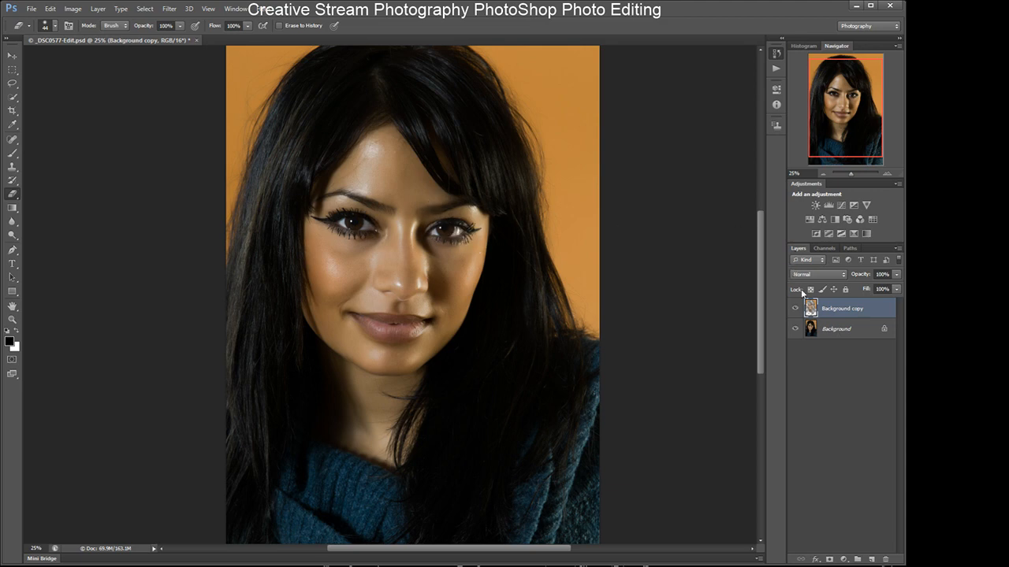
pyautogui.click(794, 329)
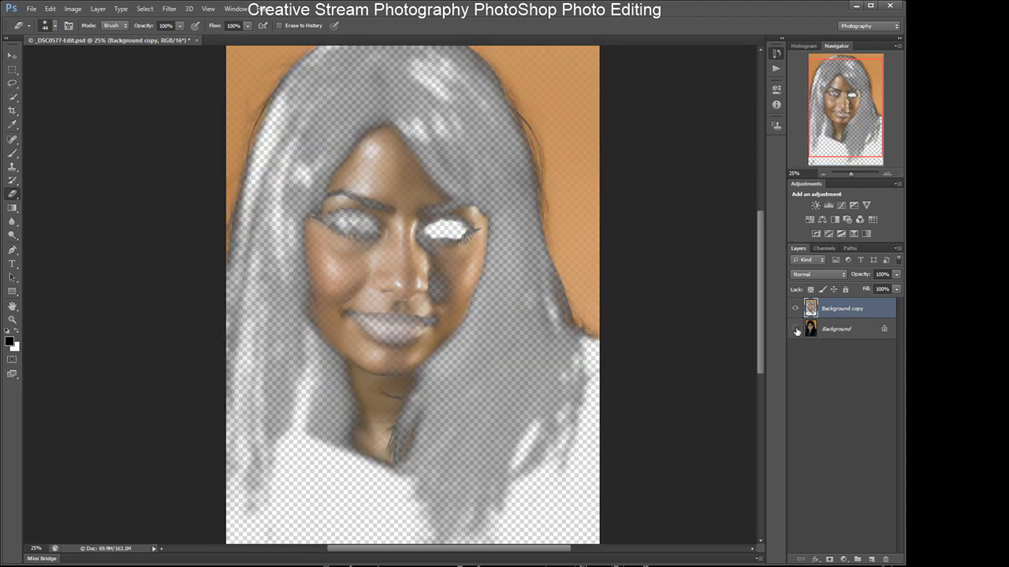
pyautogui.click(794, 328)
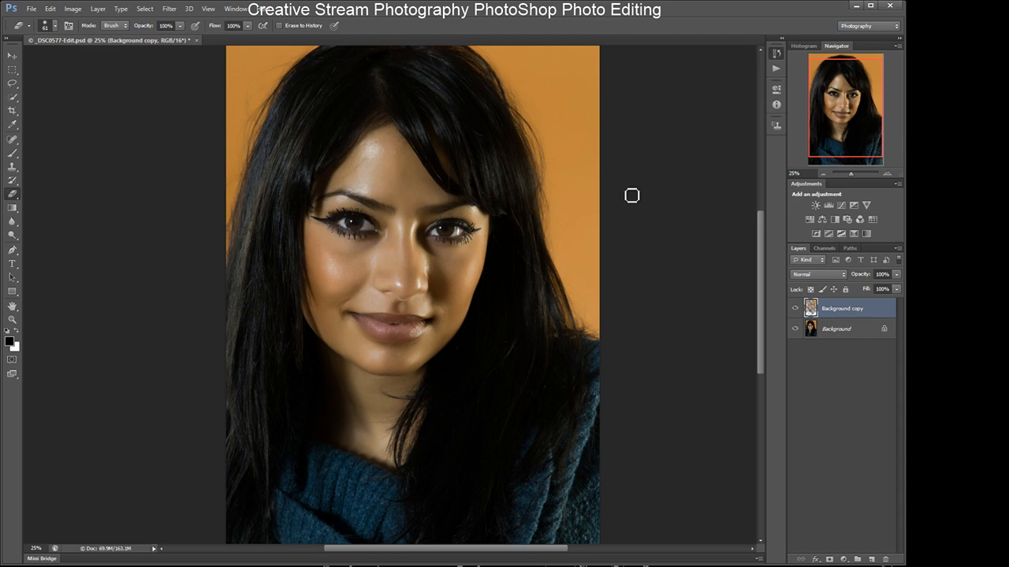
pyautogui.click(796, 329)
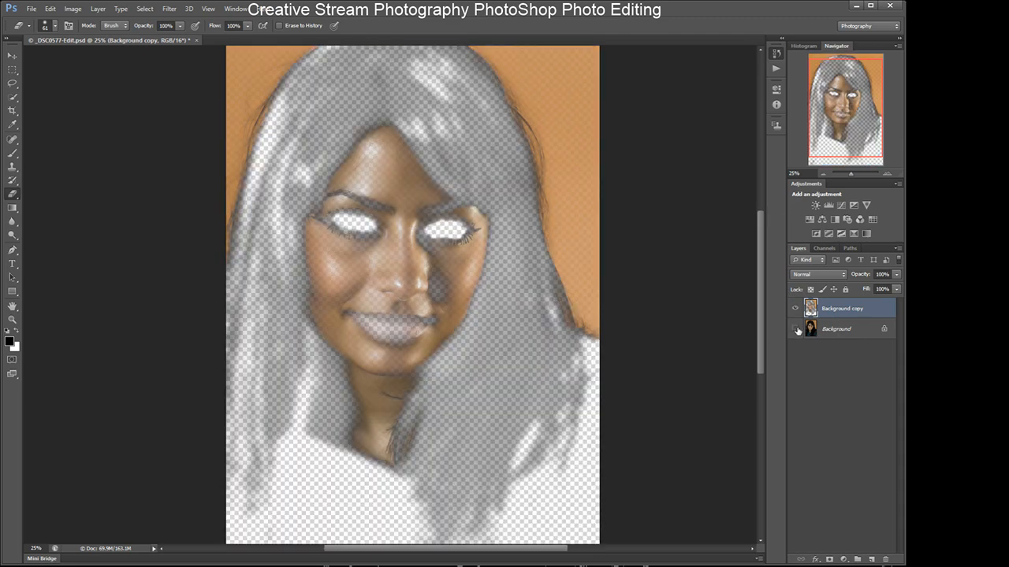
pyautogui.click(796, 330)
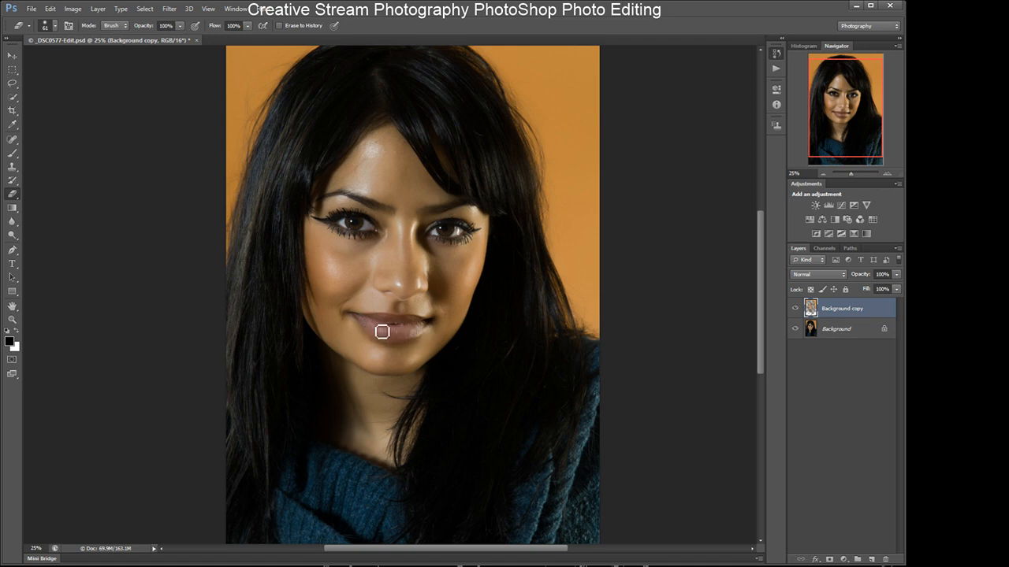
# - Erase the smoothing from the lips with a 61 px eraser and toggle the Background layer to compare
pyautogui.click(795, 331)
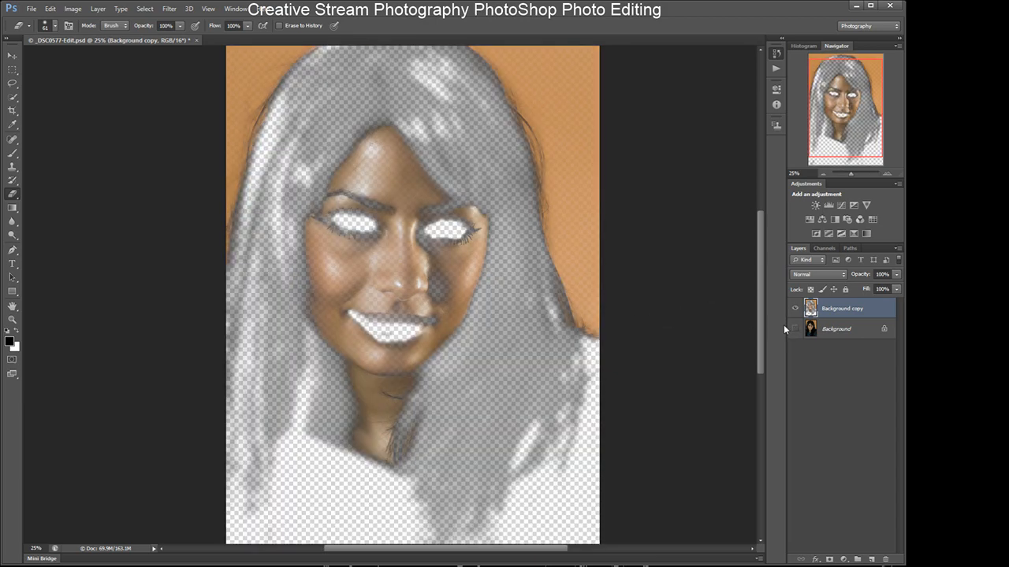
pyautogui.moveTo(374, 324)
pyautogui.mouseDown()
pyautogui.moveTo(430, 327)
pyautogui.moveTo(367, 323)
pyautogui.moveTo(441, 326)
pyautogui.mouseUp()
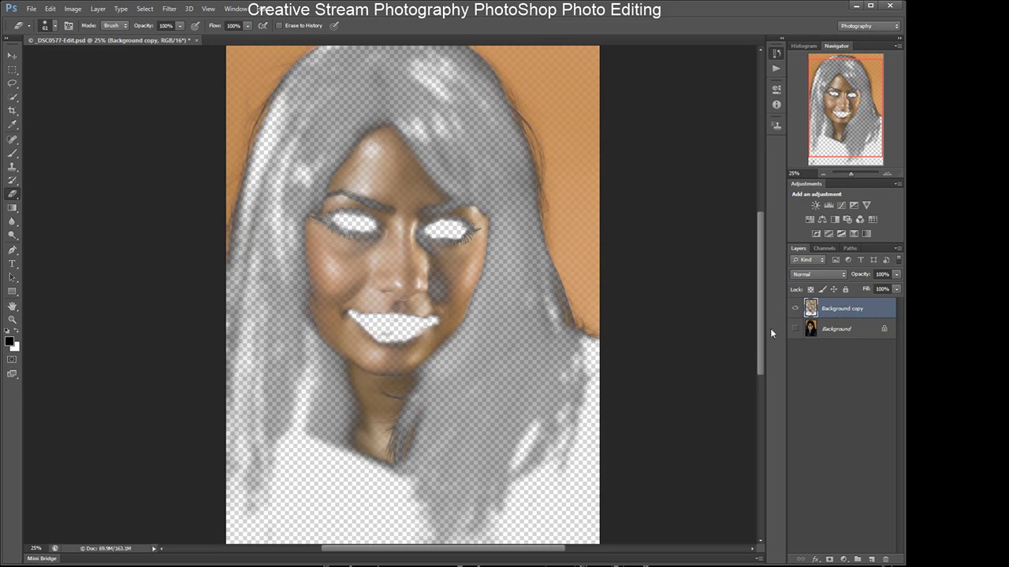
pyautogui.click(795, 329)
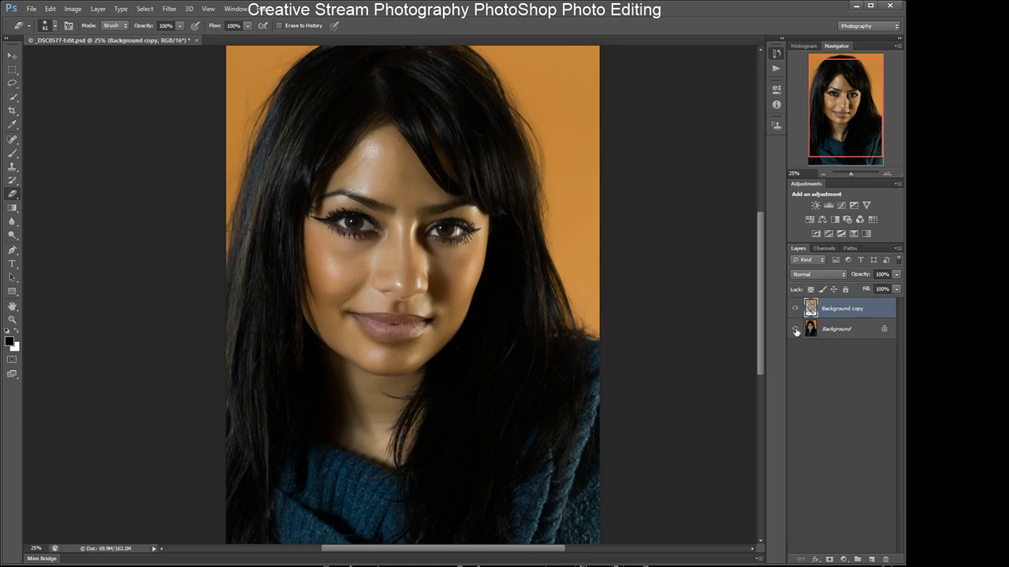
pyautogui.click(795, 331)
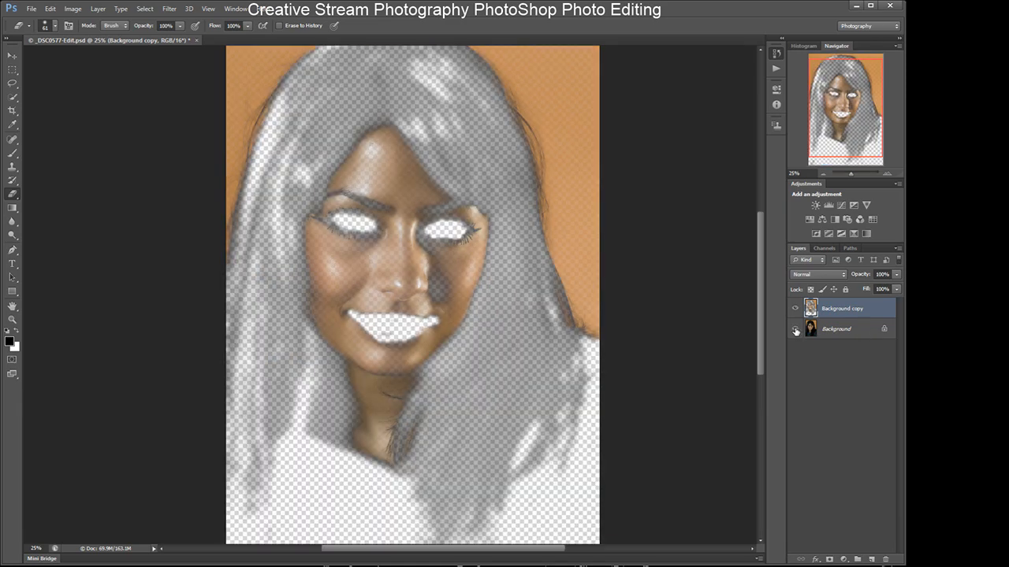
pyautogui.click(795, 331)
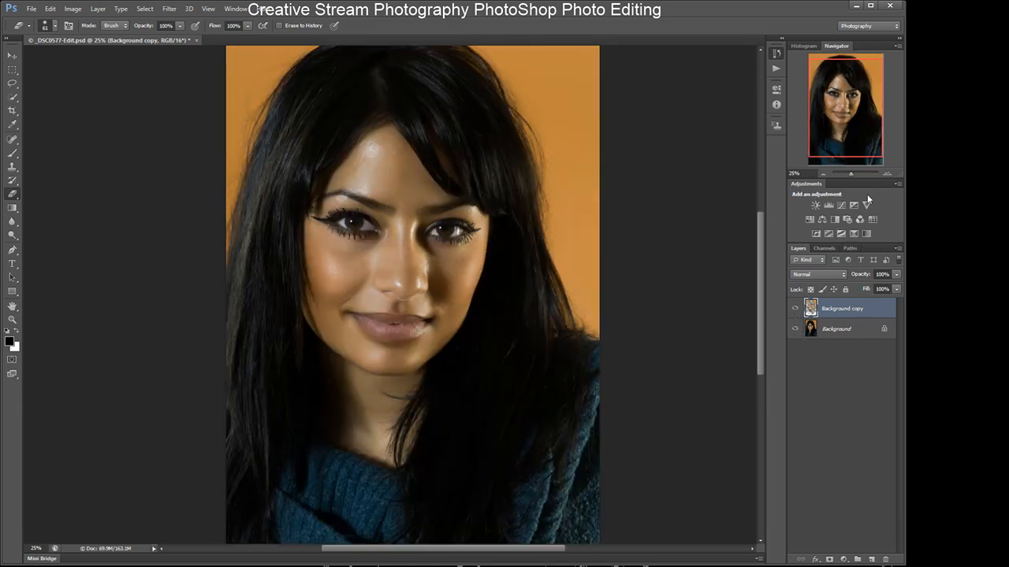